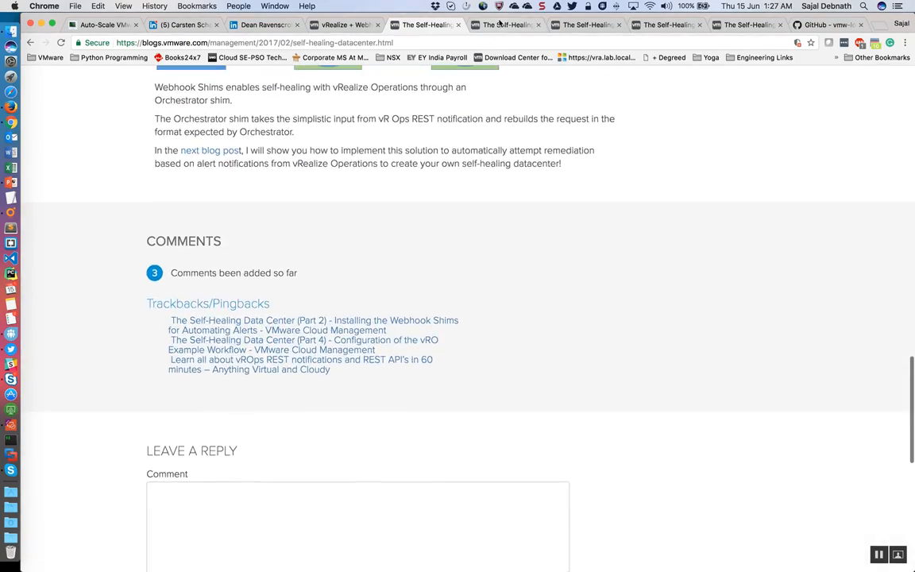
Step: Look through parts 2 to 5 of the Self-Healing Data Center blog series and the vmw-loginsight webhook-shims repository on GitHub
click(502, 25)
scroll(414, 214, up, 10)
scroll(414, 214, up, 12)
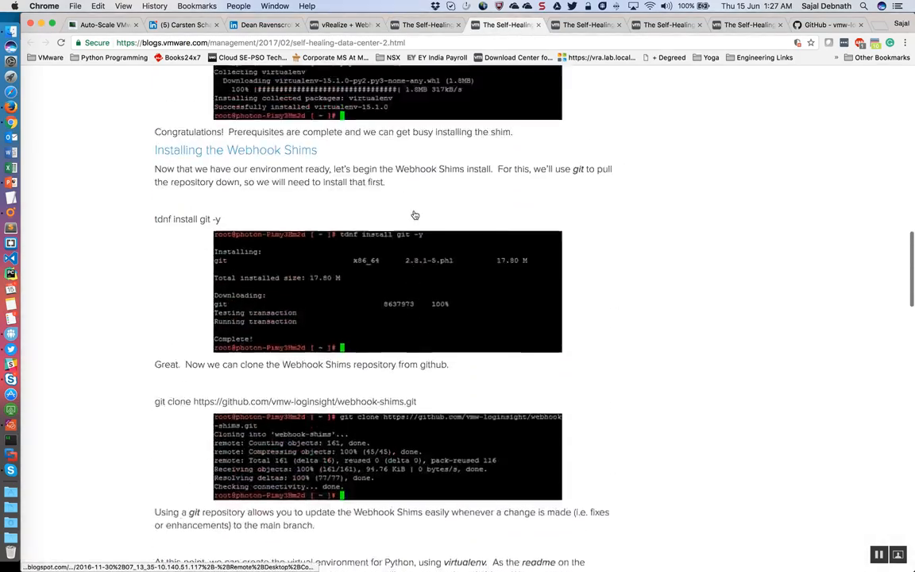
click(588, 25)
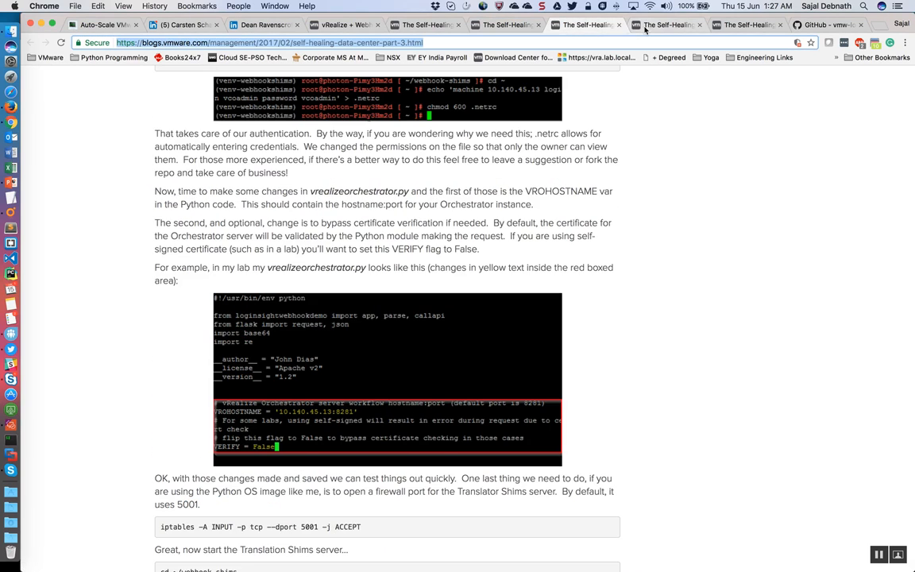
click(671, 24)
click(741, 26)
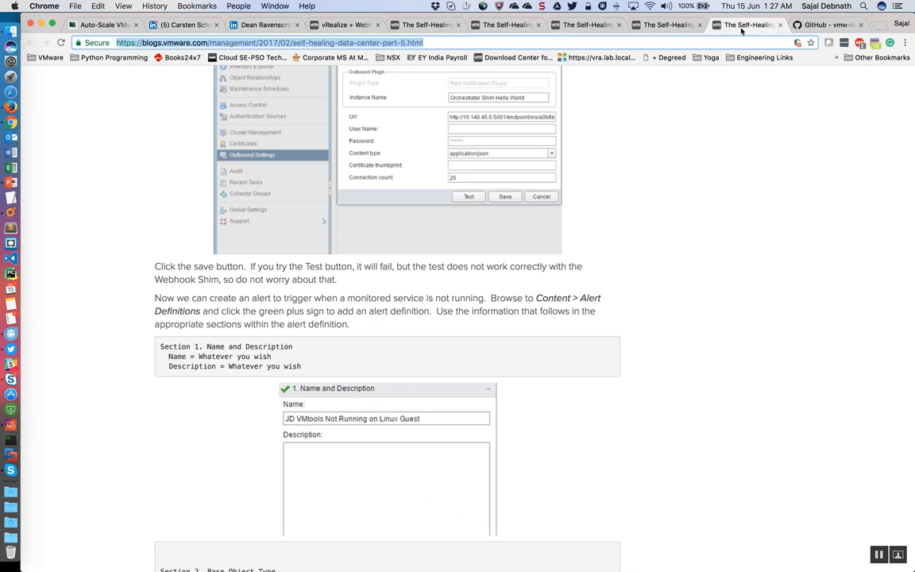
click(820, 26)
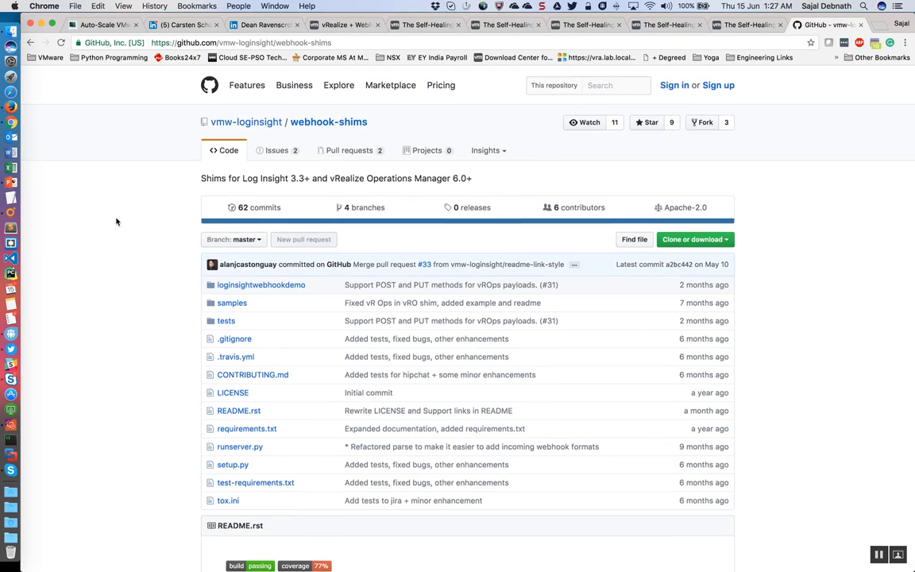
drag(368, 121, 297, 144)
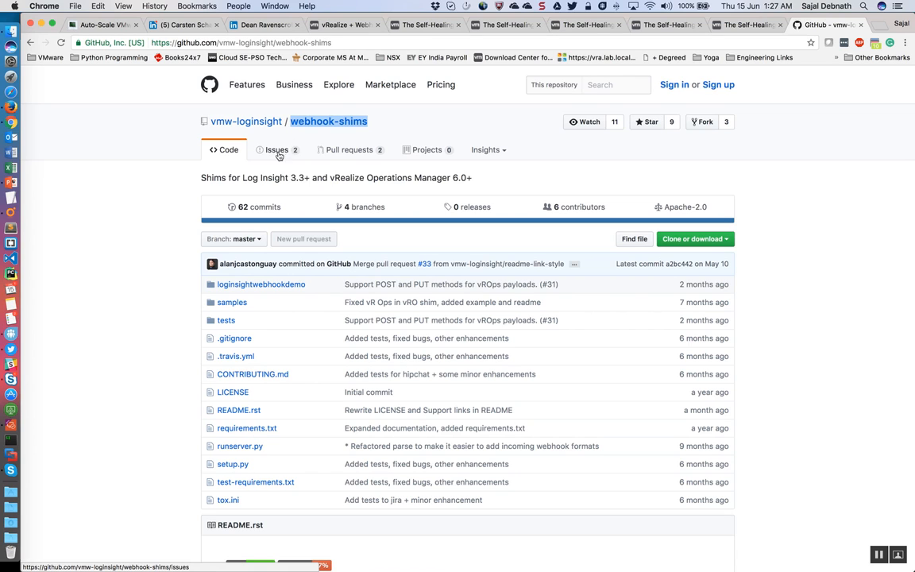
Step: Switch to Firefox and show the summary of the web-01 virtual machine in the vSphere Web Client
click(12, 112)
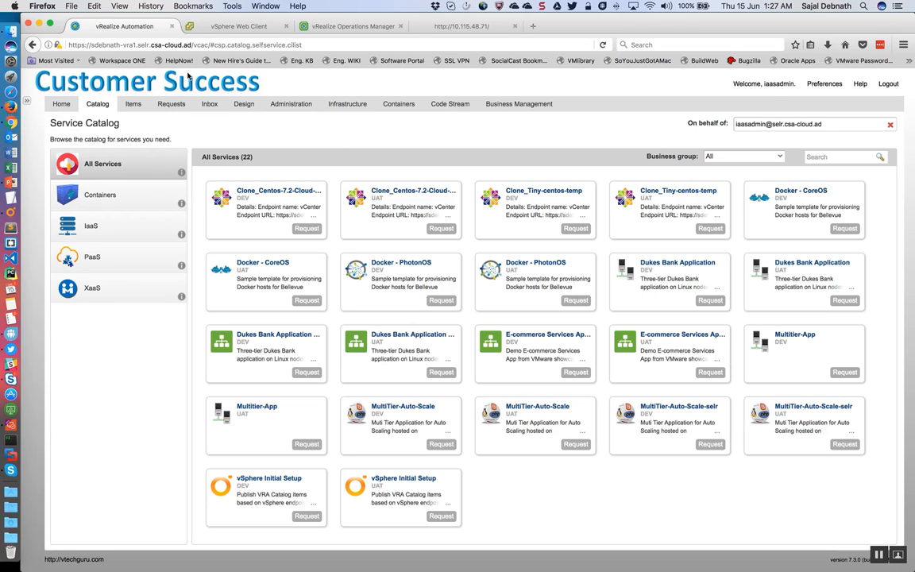
click(239, 26)
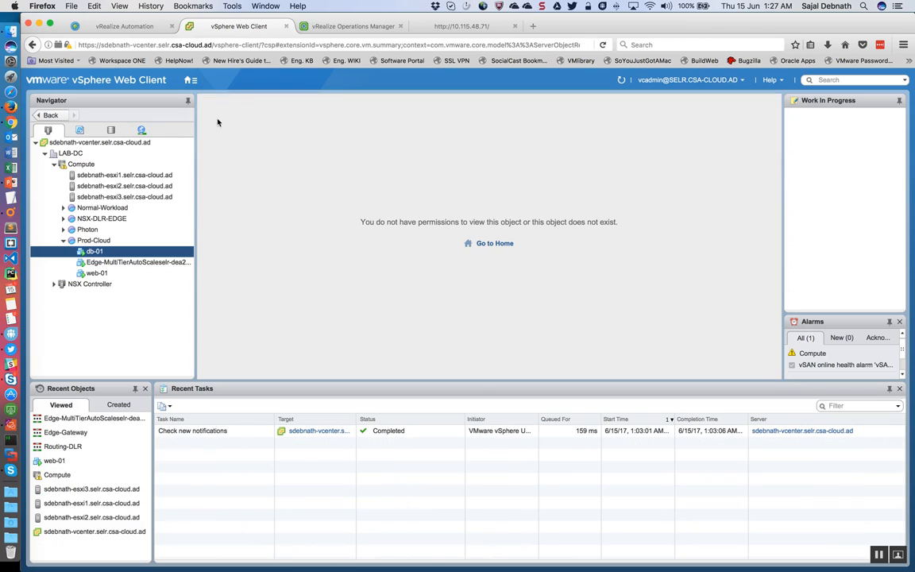
click(93, 275)
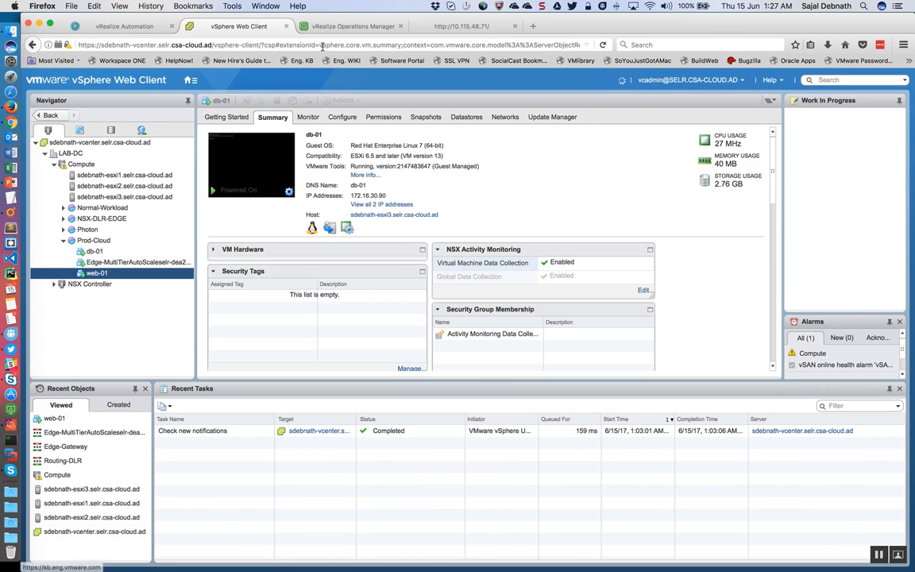
Step: Log in to vRealize Operations Manager as the local user admin, entering the account password
click(348, 29)
text(admin)
key(Tab)
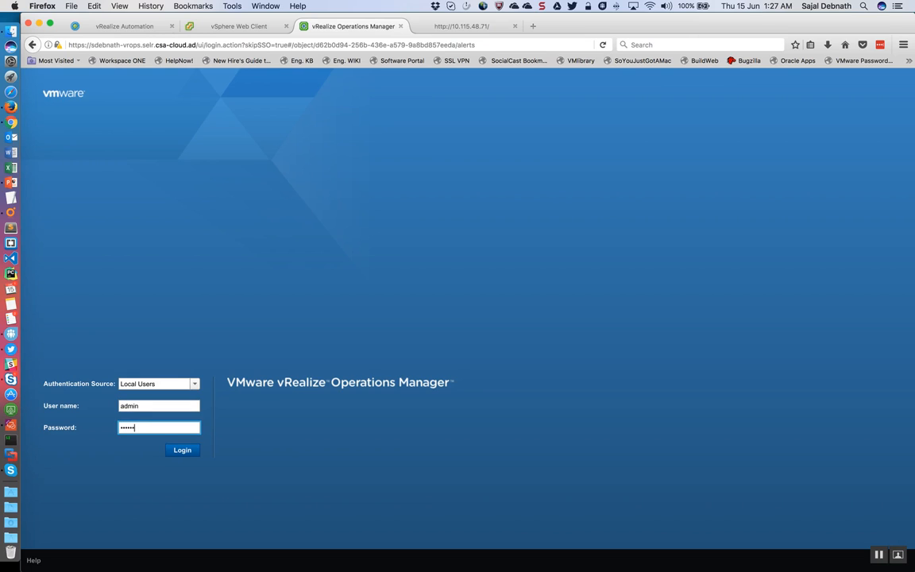
key(Return)
Step: Reload the test website at 10.115.48.71 to check which web server responds
click(441, 29)
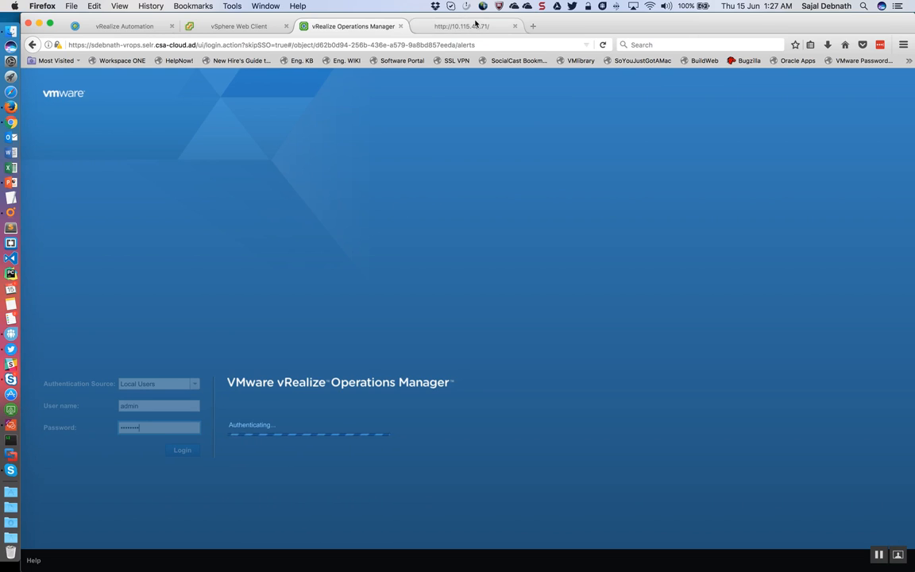
click(95, 45)
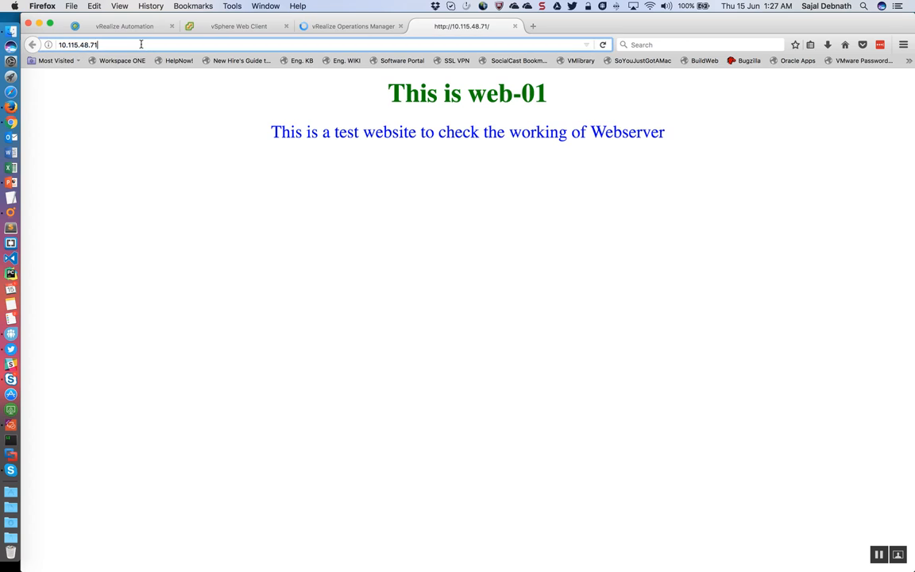
click(104, 45)
key(Return)
Step: Review the summaries of the db-01 and Edge-MultiTierAutoScale virtual machines under Prod-Cloud in the vSphere Web Client
click(243, 27)
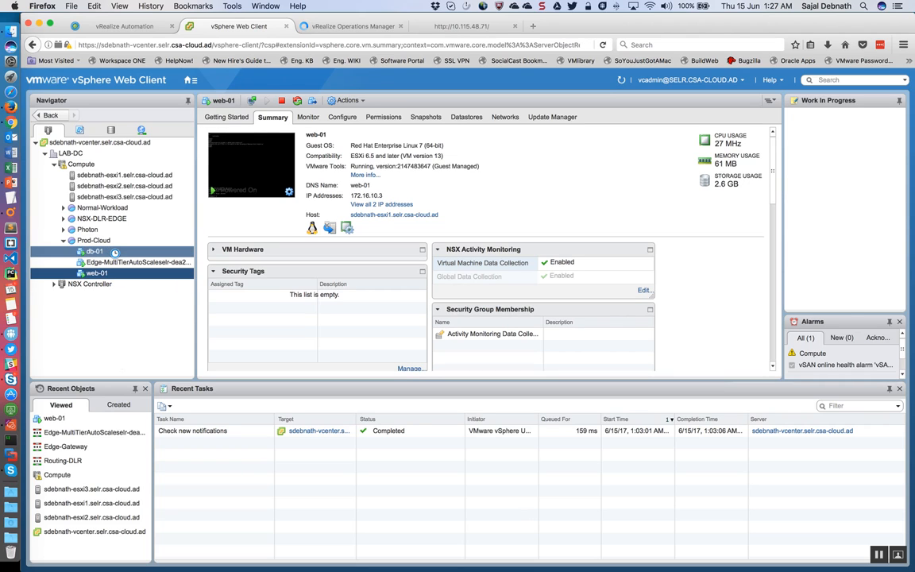
click(114, 251)
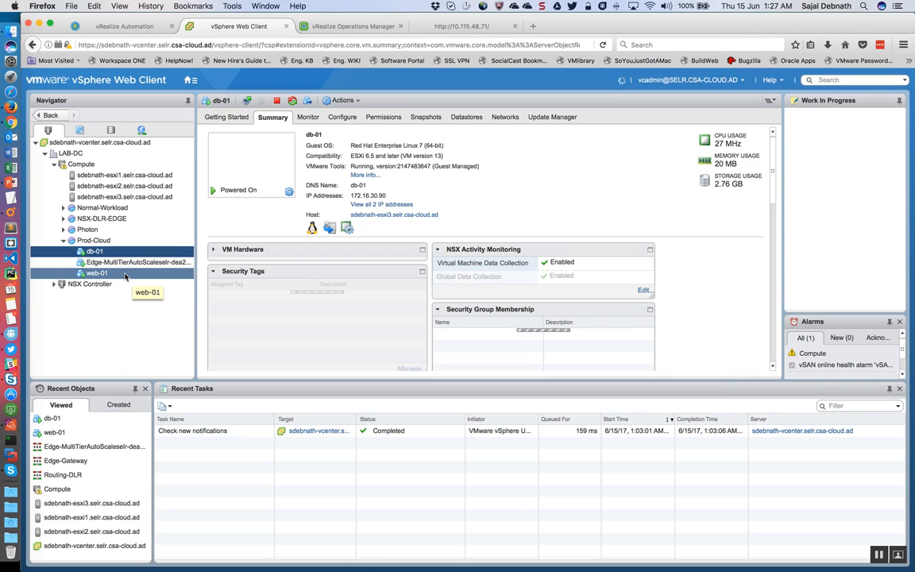
click(131, 263)
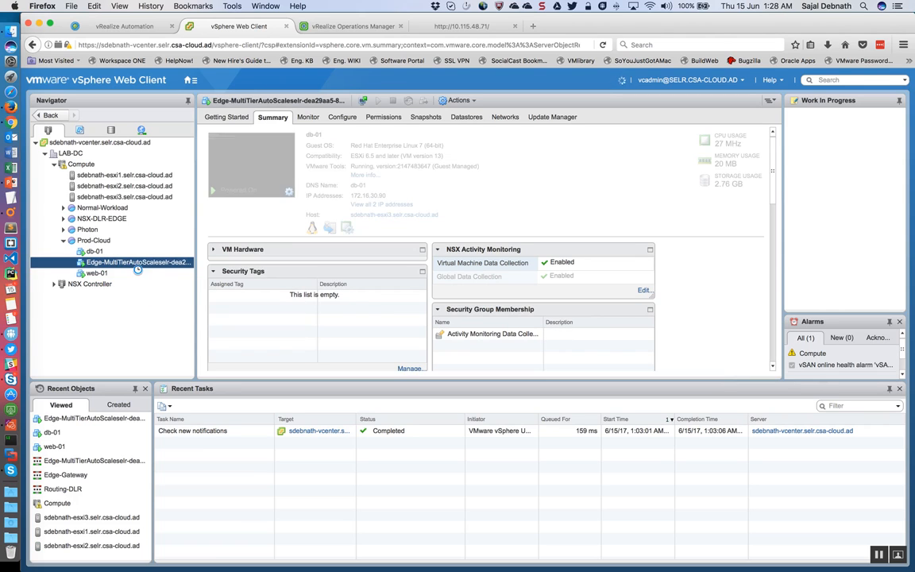
Step: Examine the NSX logical switches in Networking & Security, including DB and Transit-vSwitch
click(189, 79)
click(200, 203)
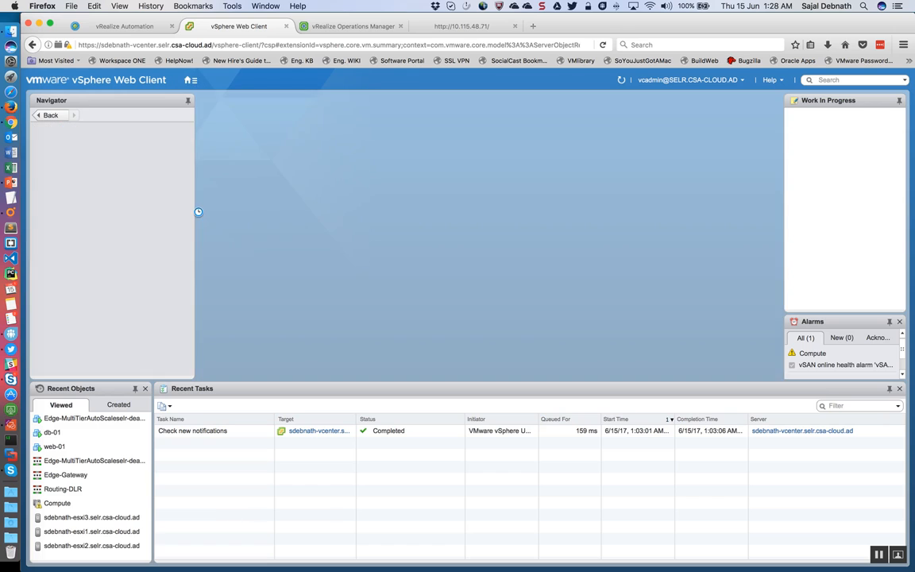
click(97, 184)
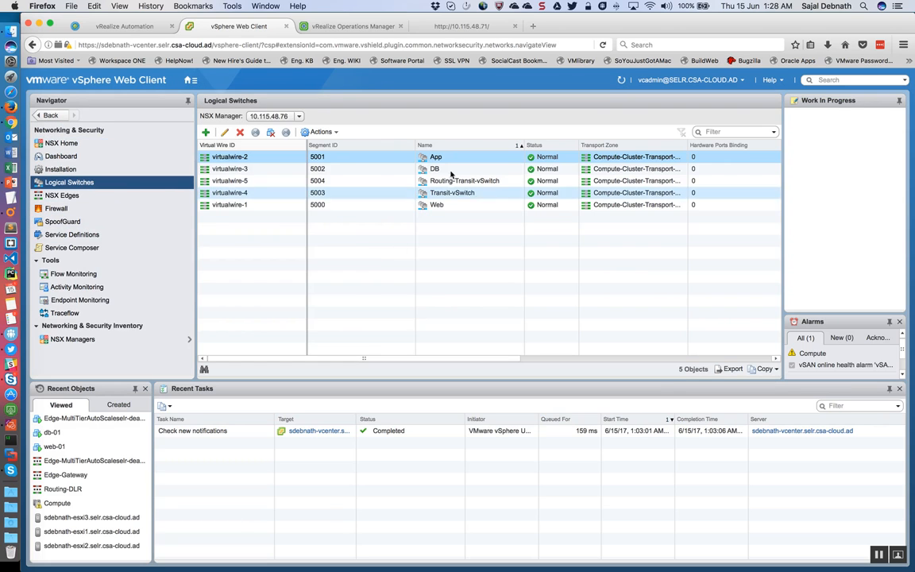
click(451, 170)
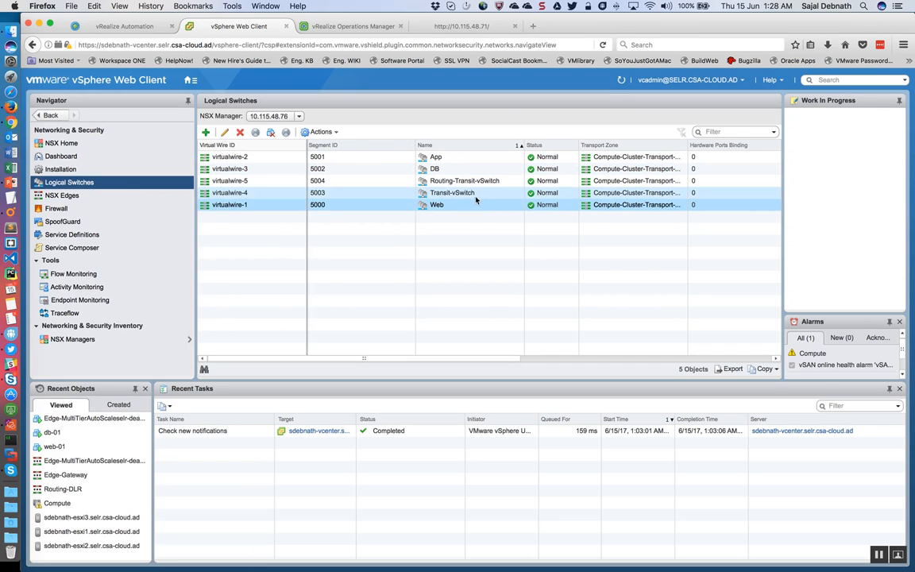
click(476, 193)
Step: Review the NSX Edges and open the load balancer configuration of the Edge-MultiTierAutoScale edge
click(83, 197)
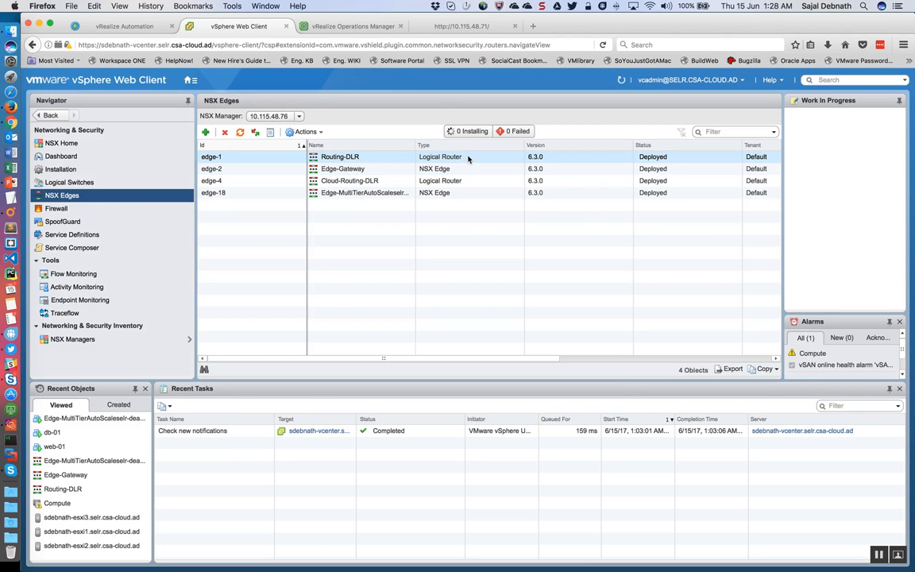
double_click(470, 159)
click(457, 170)
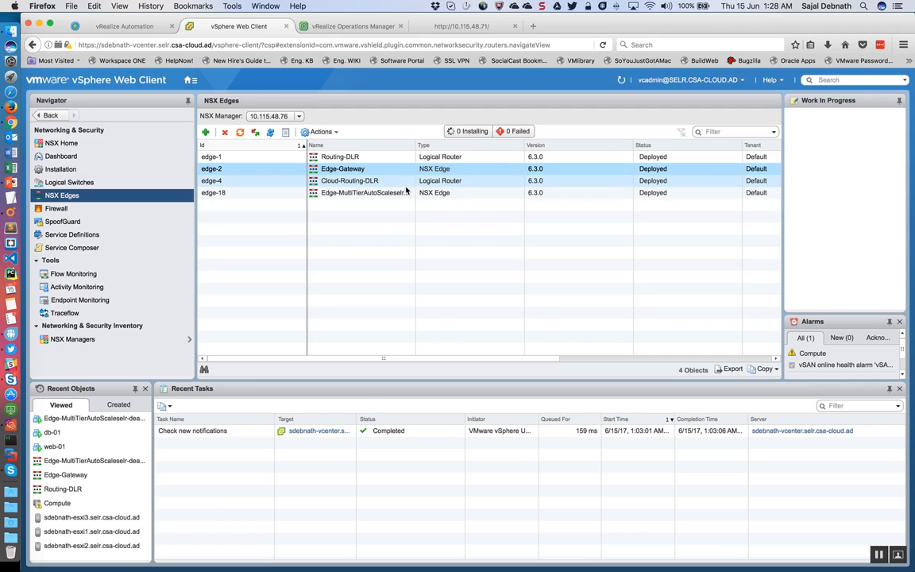
double_click(444, 193)
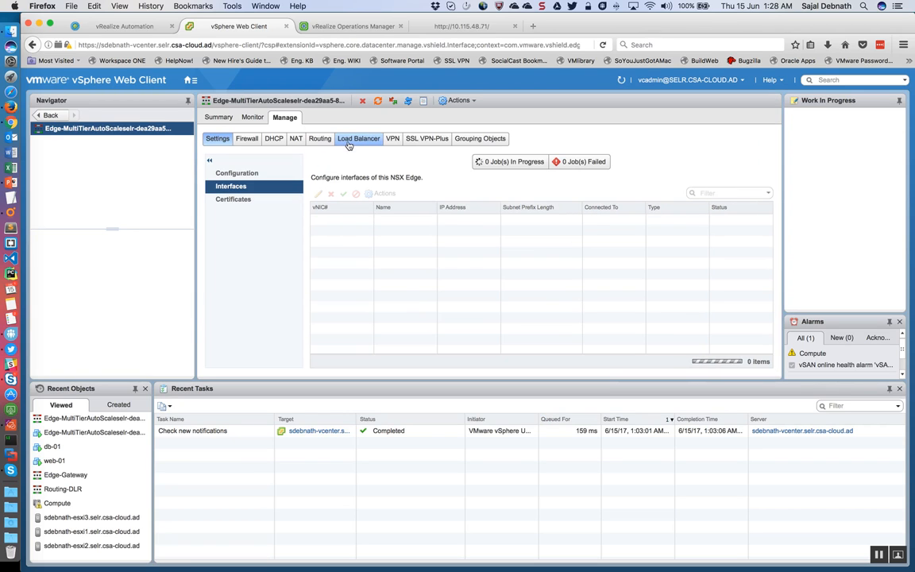
click(350, 141)
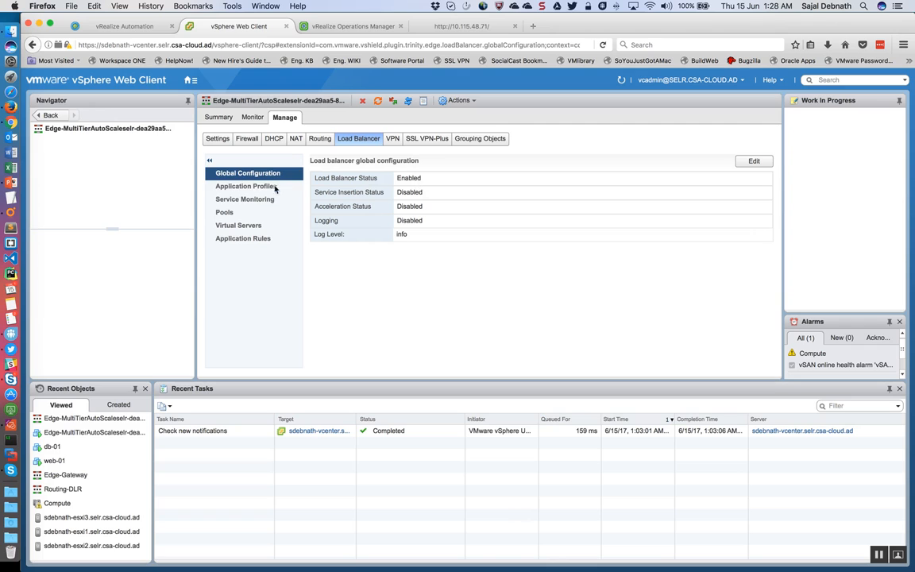
Step: Inspect the load balancer's application profile and the details of its monitor-4 service monitor
click(242, 186)
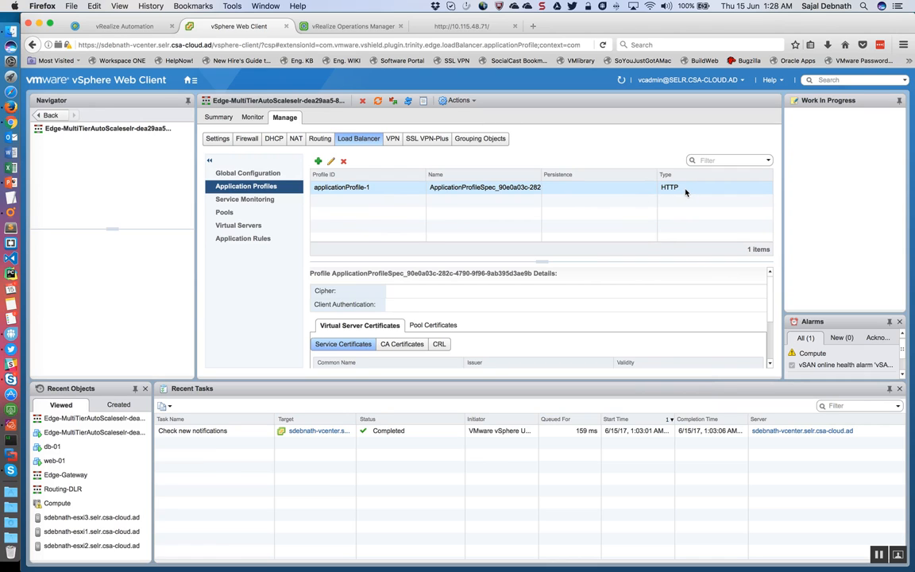
click(246, 199)
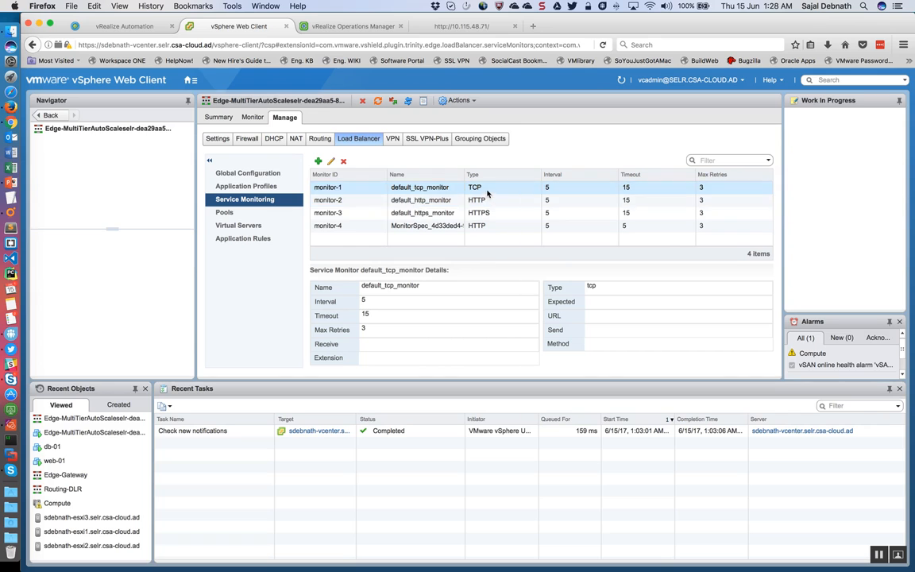
click(464, 225)
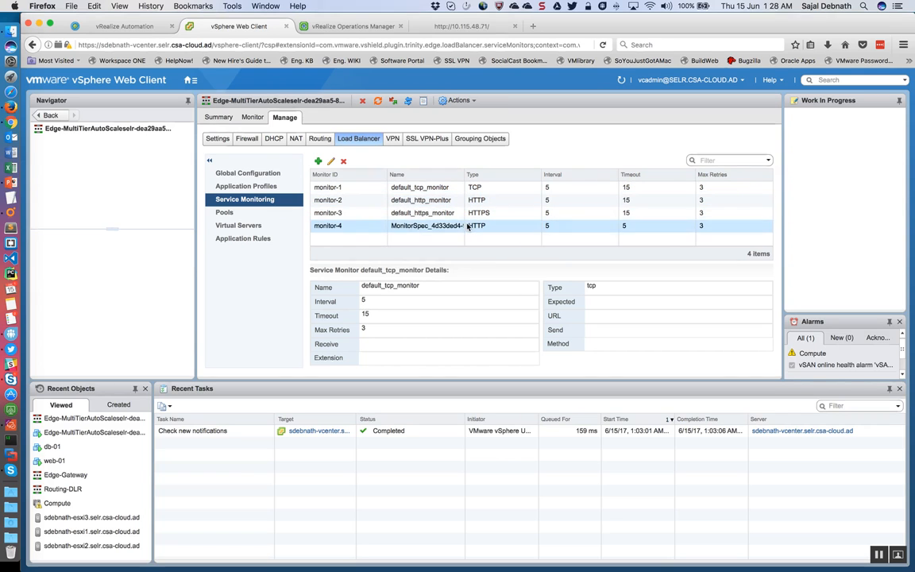
Step: Inspect the load balancer's pool member and its virtual server, enlarging the virtual server list to reveal the entry
click(253, 215)
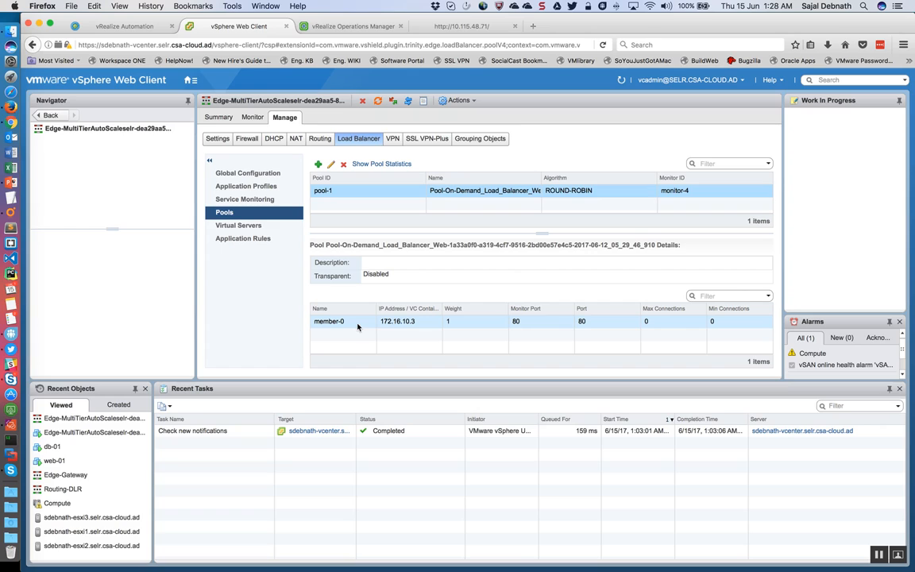
click(413, 324)
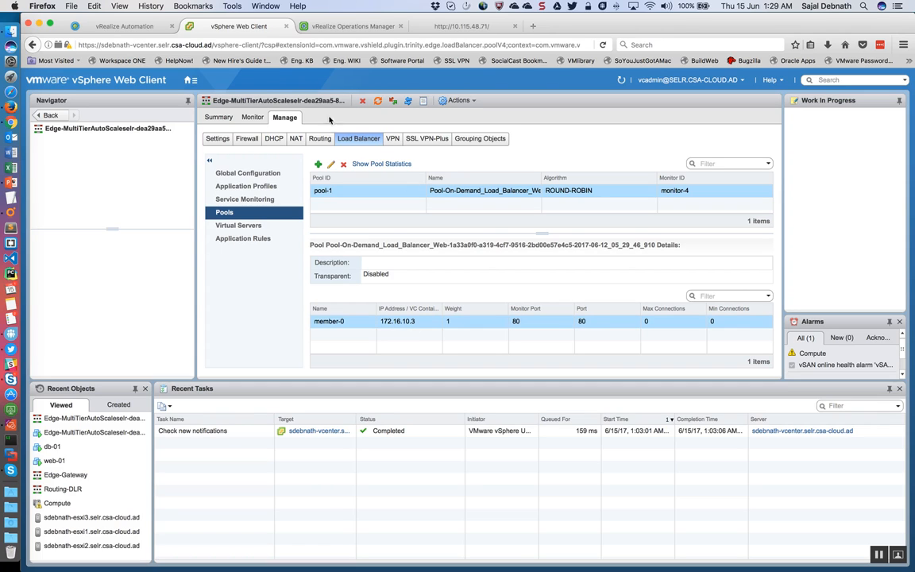
click(267, 228)
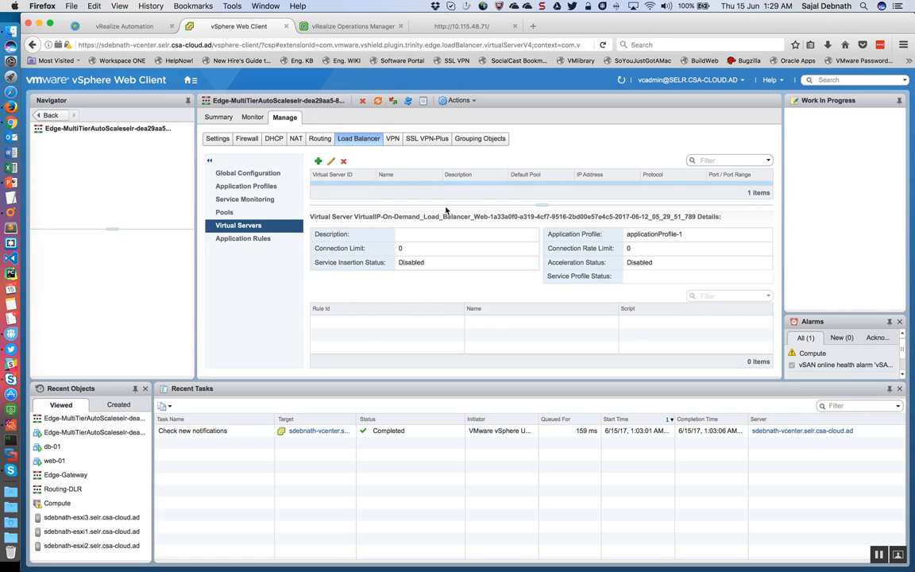
drag(533, 206, 529, 230)
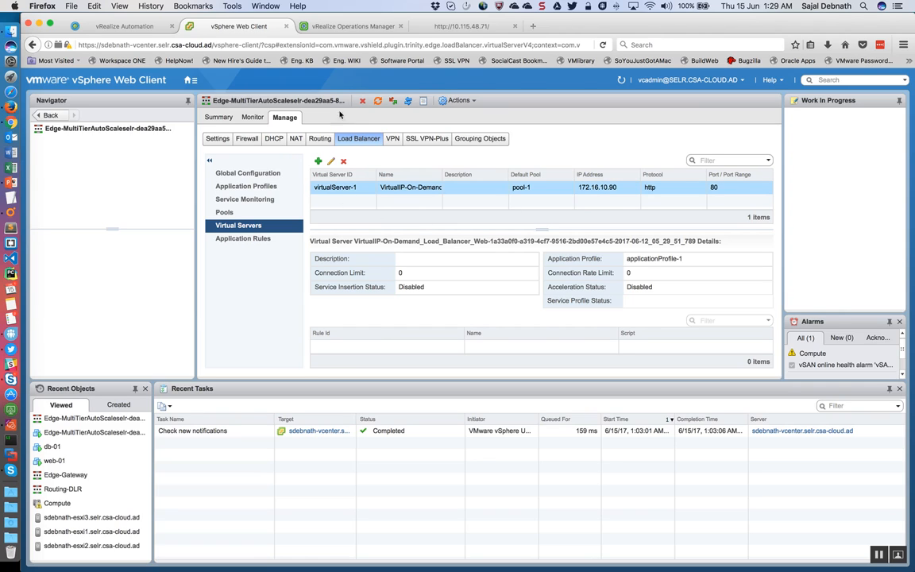
Step: Return to Hosts and Clusters and check the IP addresses of the Edge-MultiTierAutoScale and web-01 virtual machines
click(190, 80)
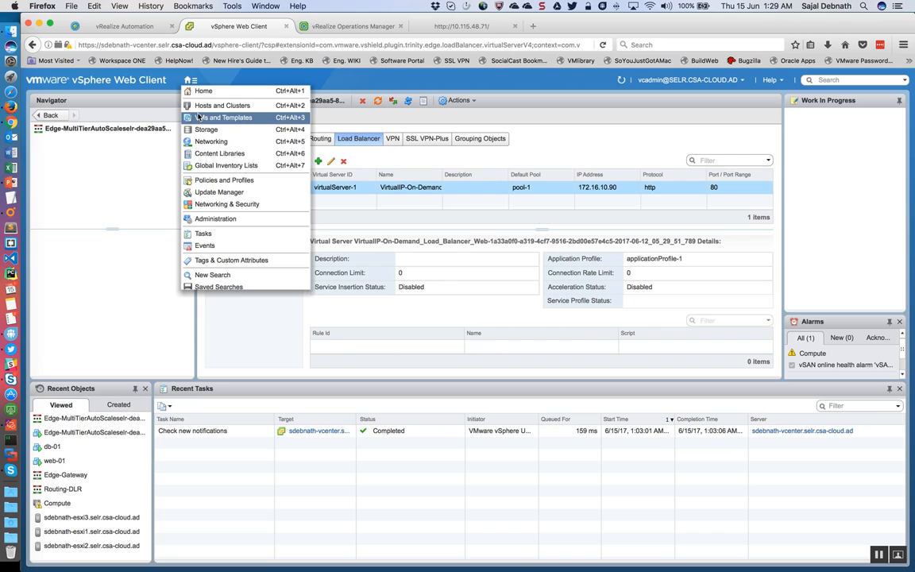
click(202, 109)
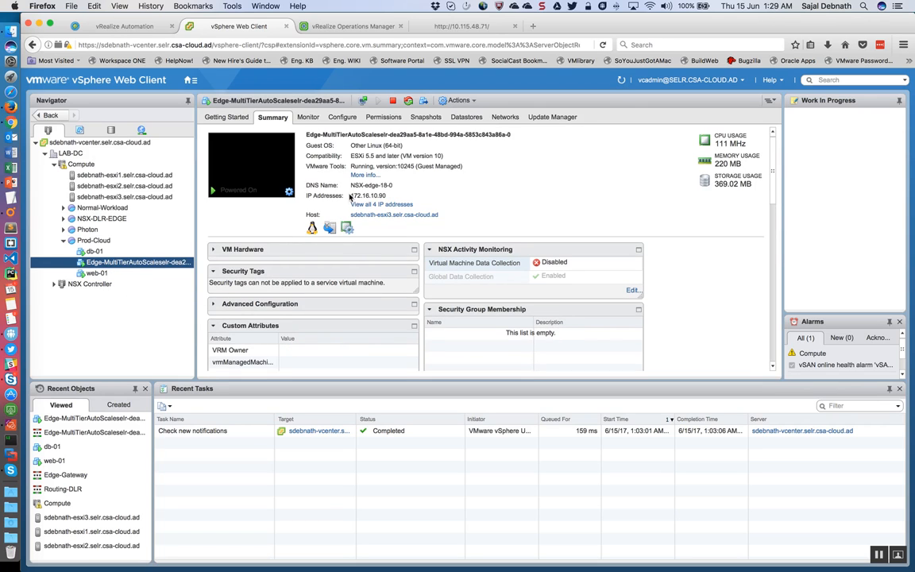
drag(387, 194, 359, 196)
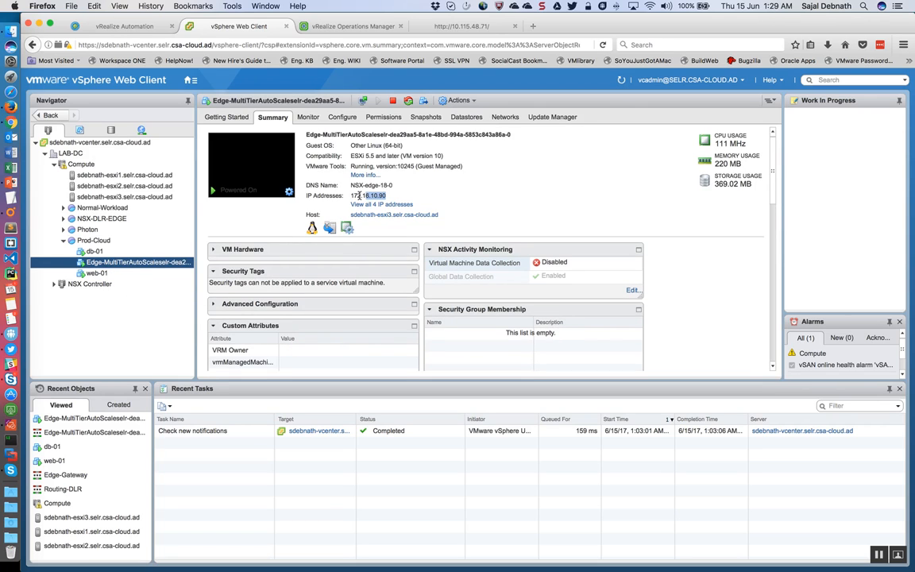
click(96, 273)
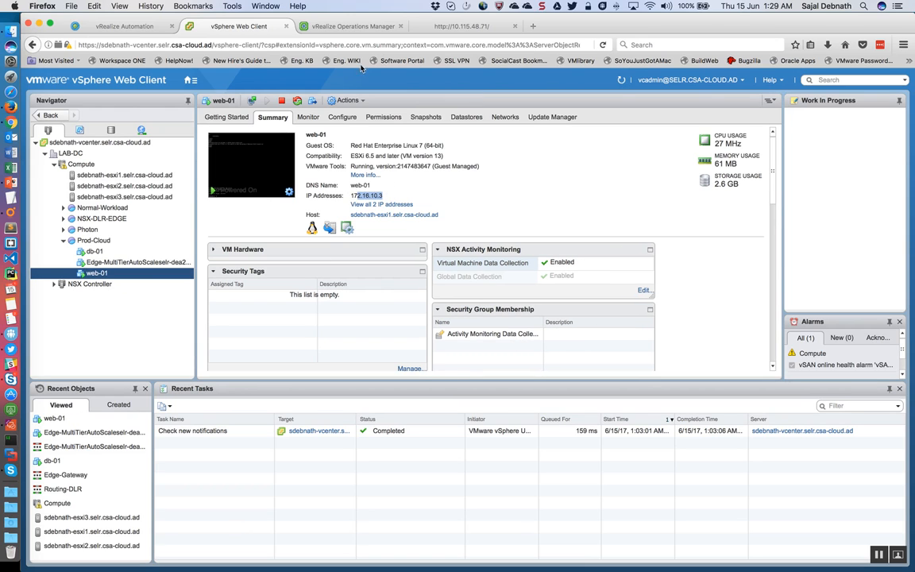
Step: Check the test website at 10.115.48.71, then open the Edge-Gateway edge from the NSX Edges in vSphere Web Client
click(457, 27)
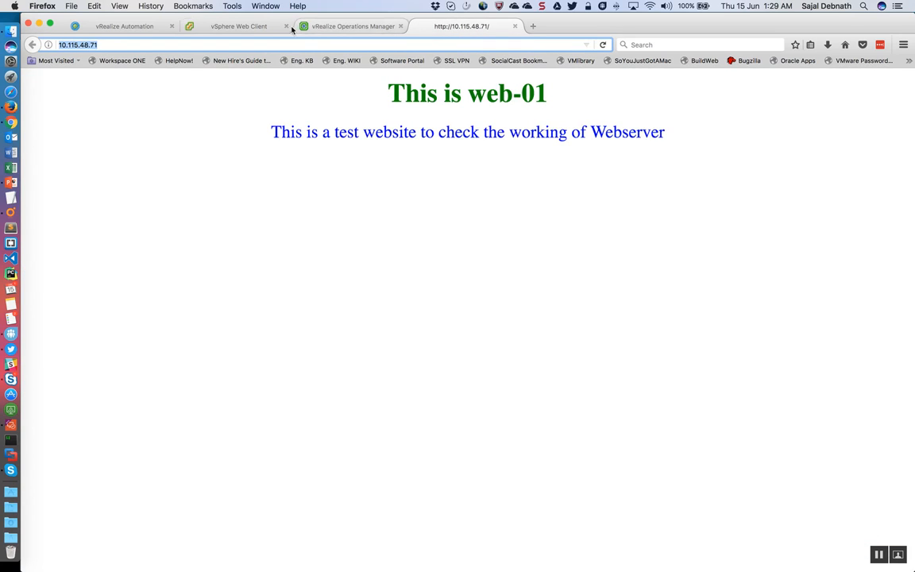
click(243, 27)
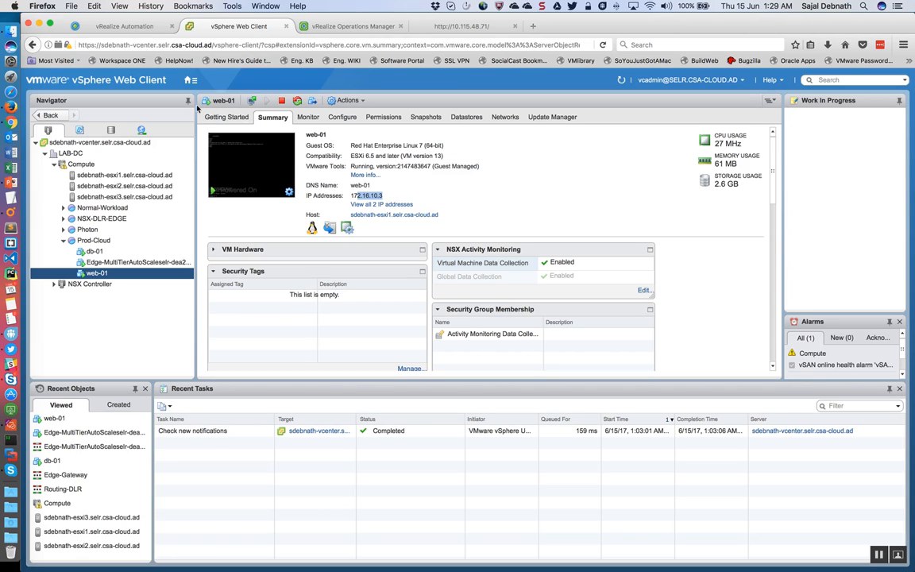
click(190, 79)
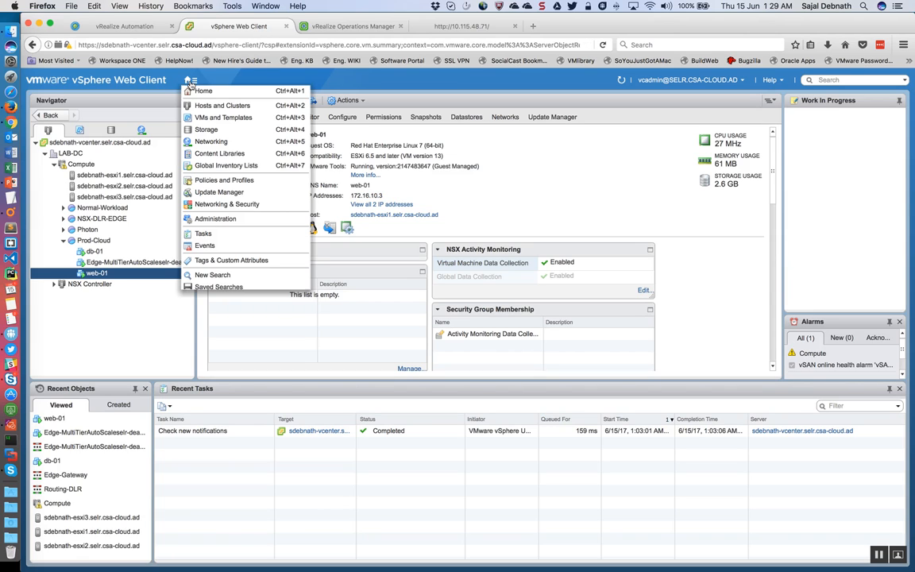
click(208, 204)
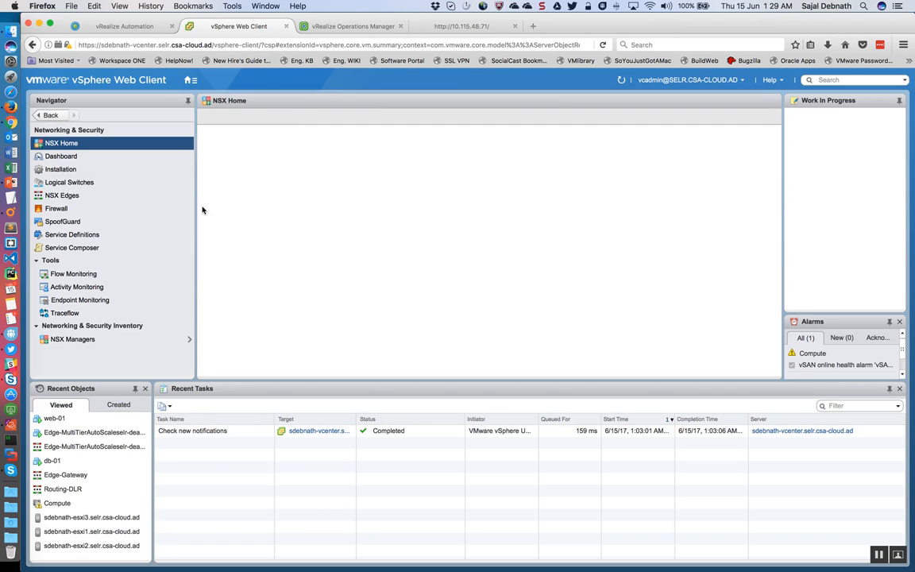
click(70, 194)
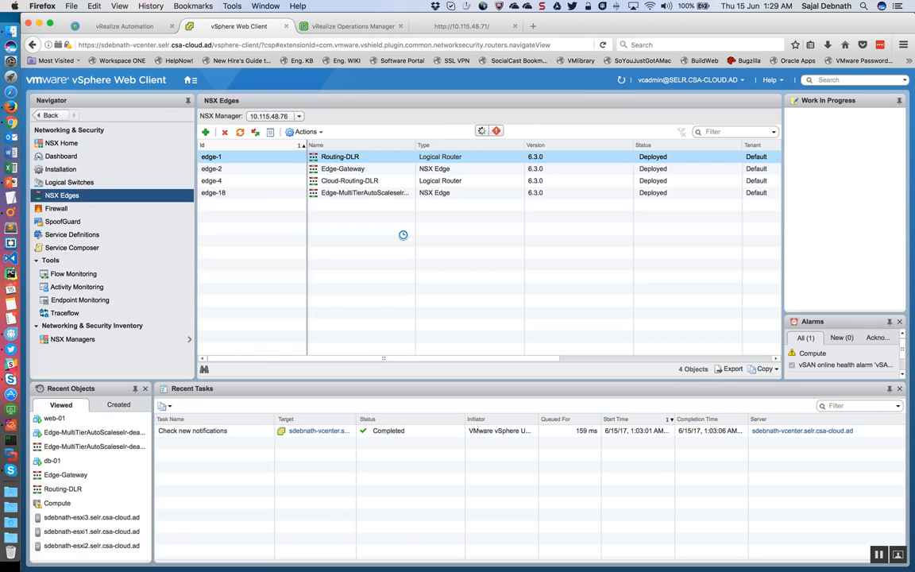
click(377, 170)
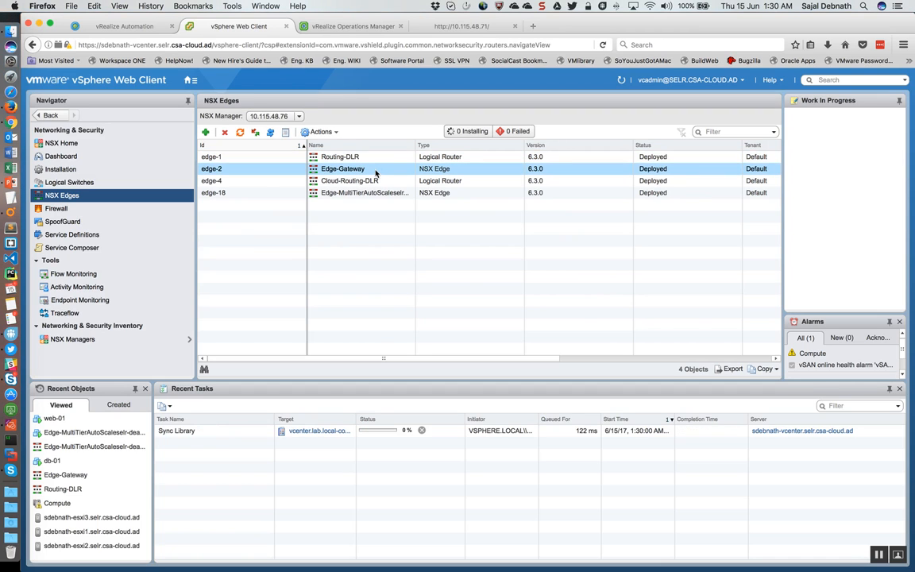
double_click(377, 172)
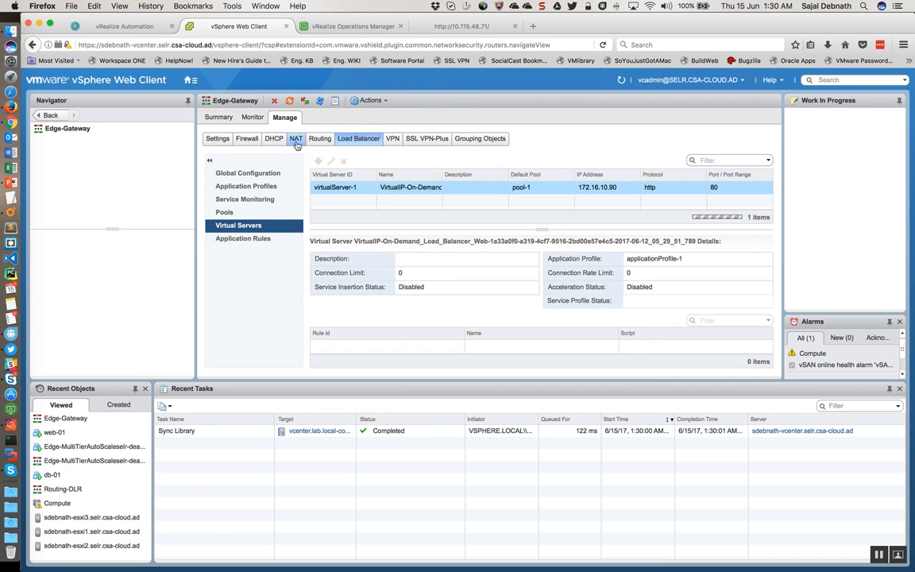
Step: Examine the Edge-Gateway's NAT rules, comparing the source and destination translations for the 172.16.10.0/24 network and 10.115.48.71
click(294, 139)
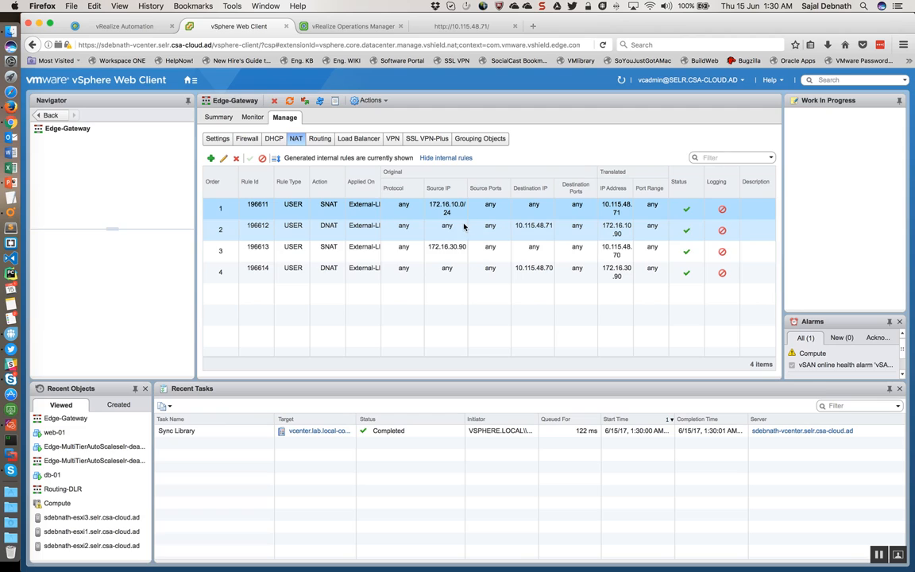
click(449, 256)
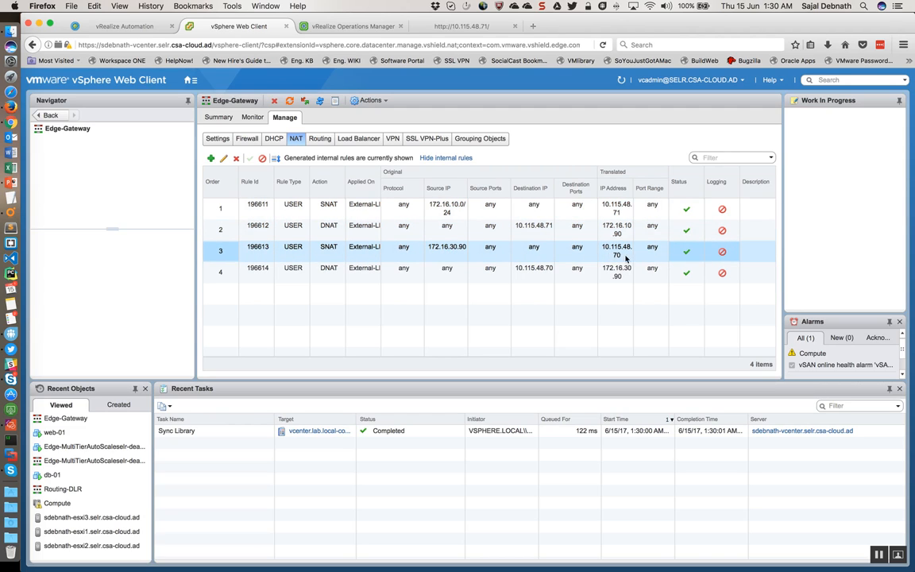
click(461, 213)
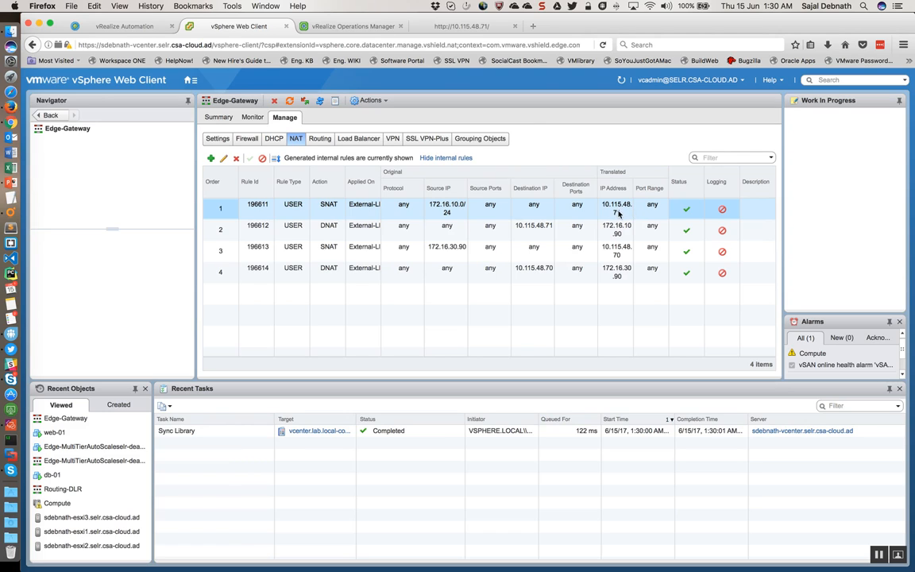
click(599, 235)
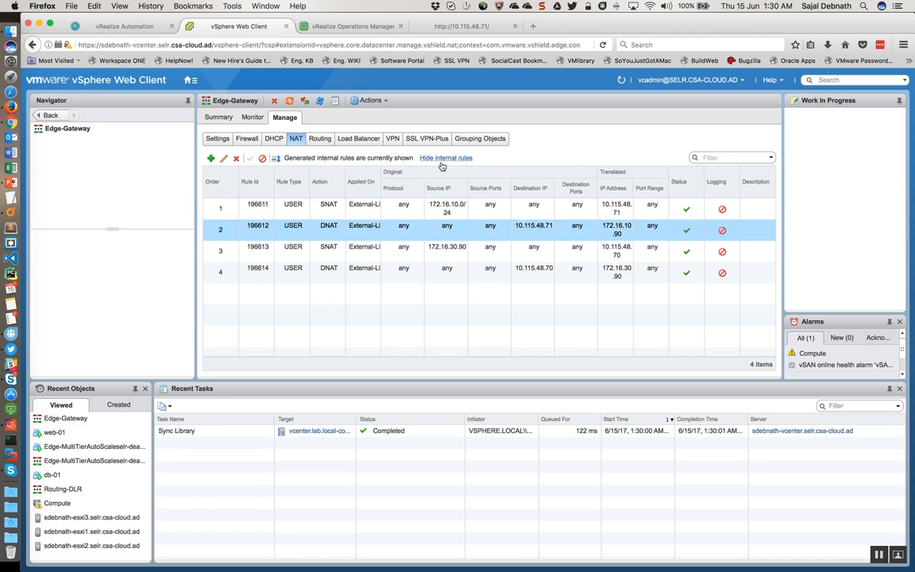
Step: Return to Hosts and Clusters and look over the Auto-Scale workflows in vRealize Orchestrator
click(189, 81)
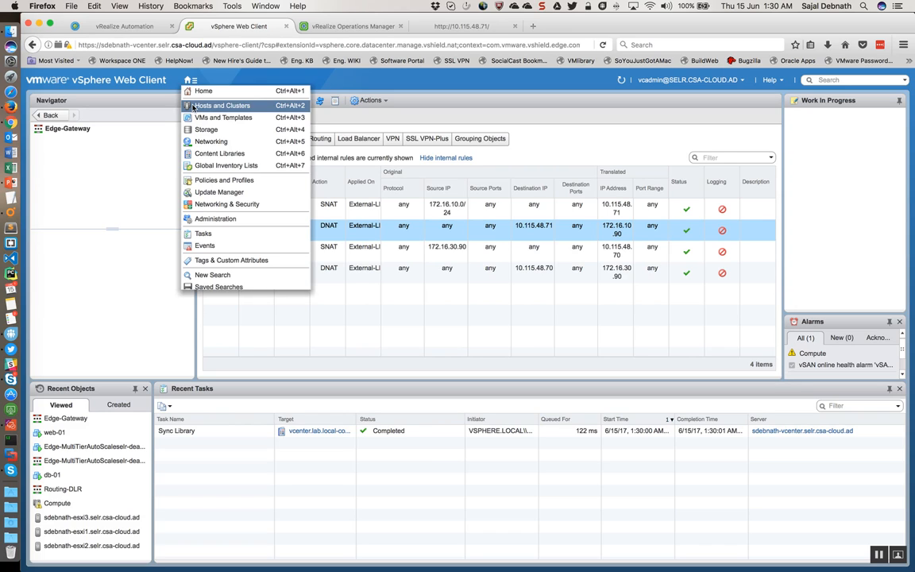
click(193, 106)
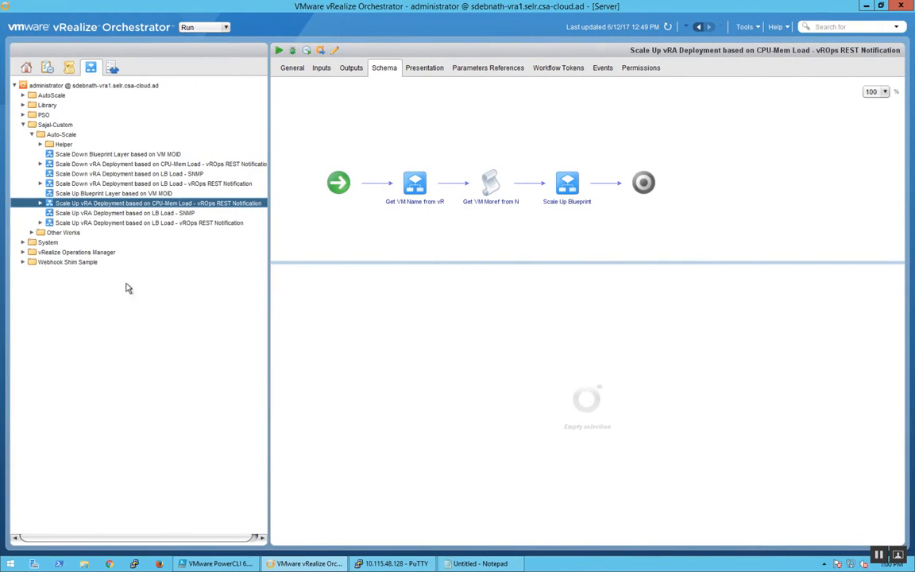
double_click(60, 142)
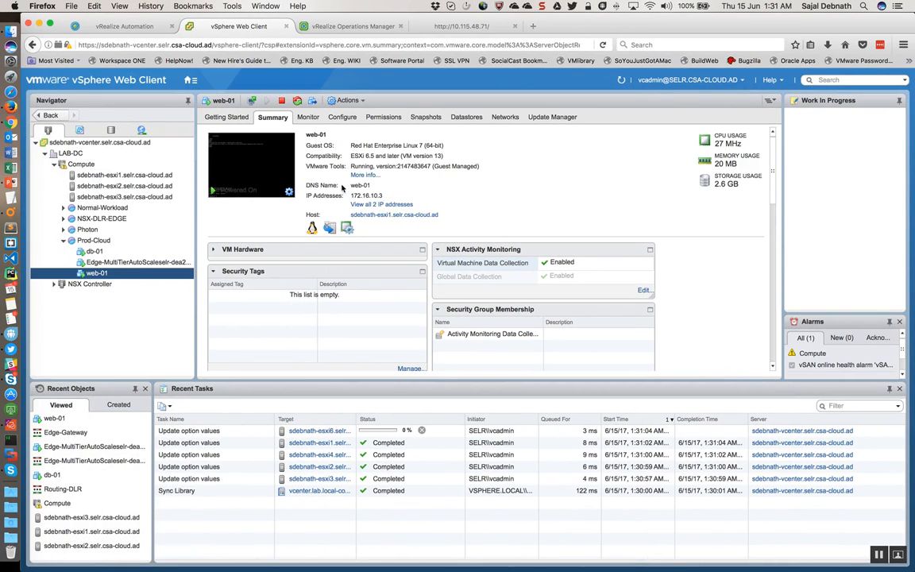
Step: Switch to vRealize Automation and sign back in as iaasadmin with the account password
click(112, 26)
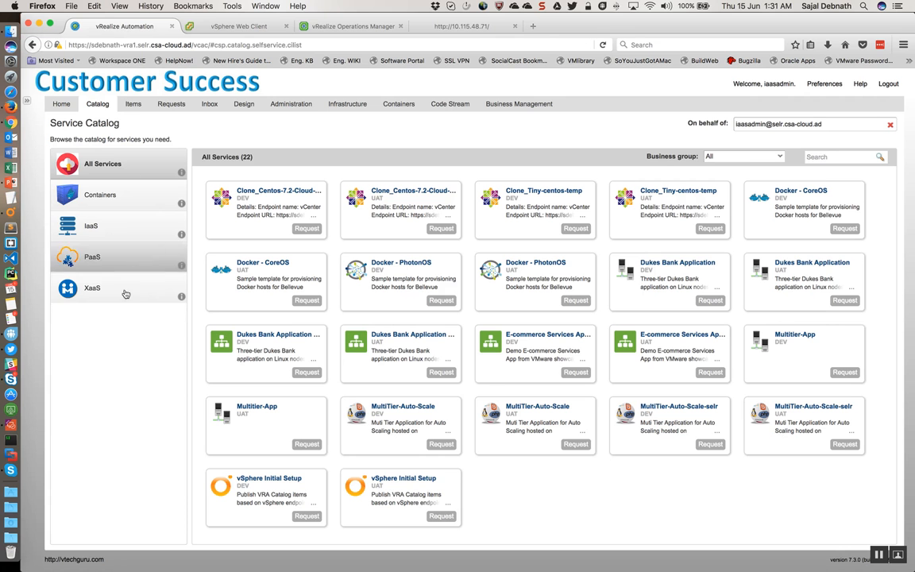
click(237, 111)
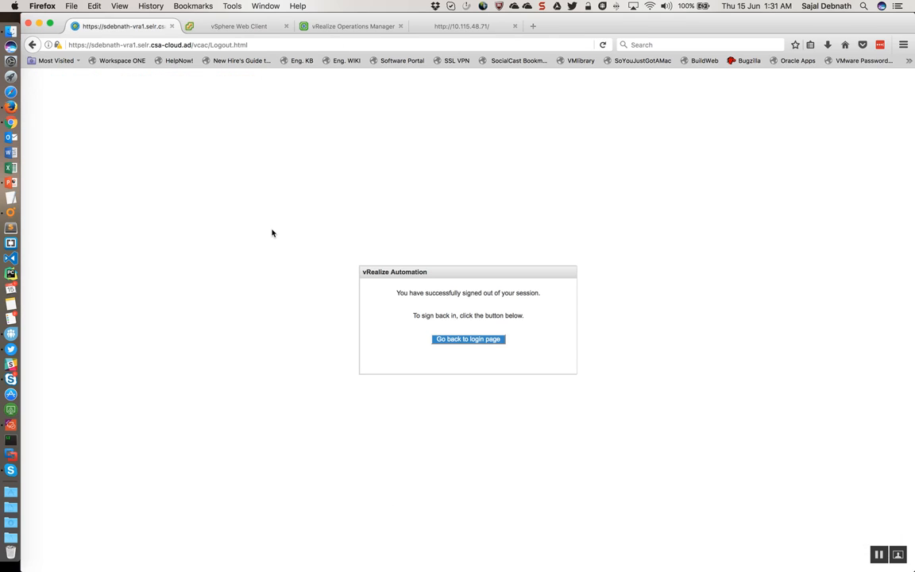
click(455, 340)
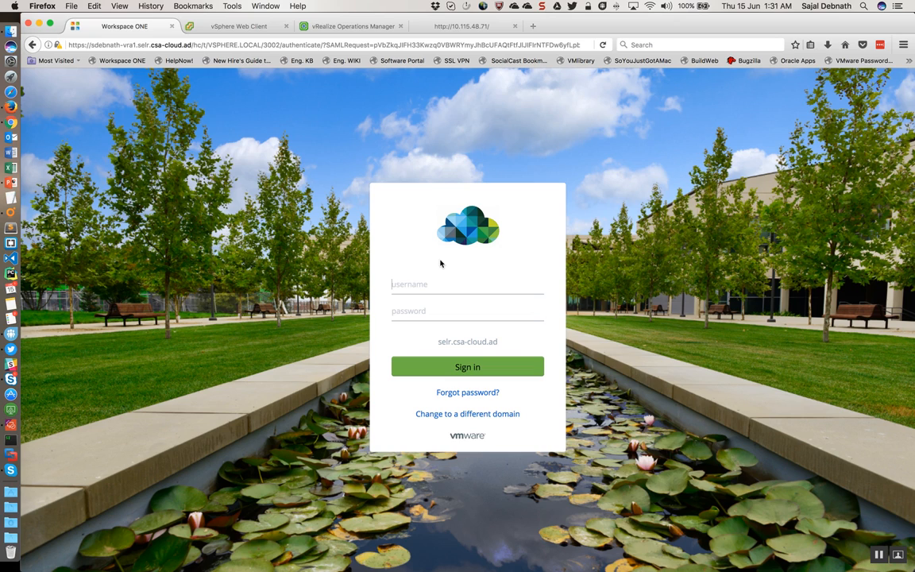
click(427, 283)
text(iaasadmin)
key(Tab)
text(VM)
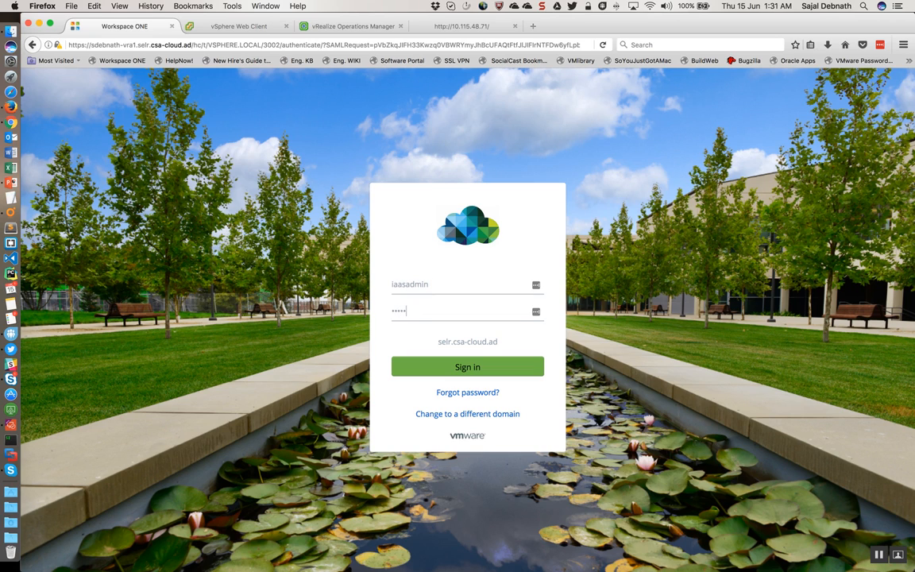
key(Return)
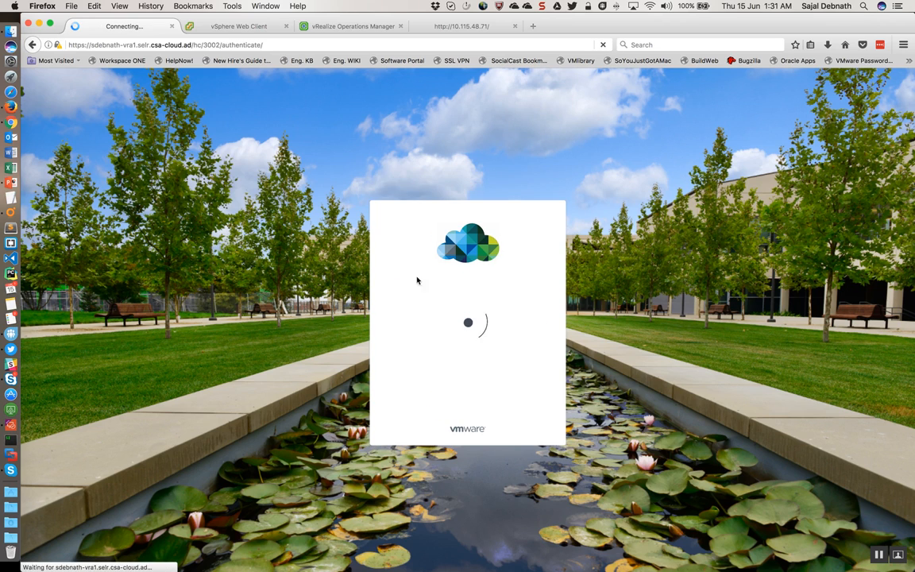
Step: Decline saving the login credentials to LastPass for both vRealize Operations Manager and vRealize Automation
click(355, 26)
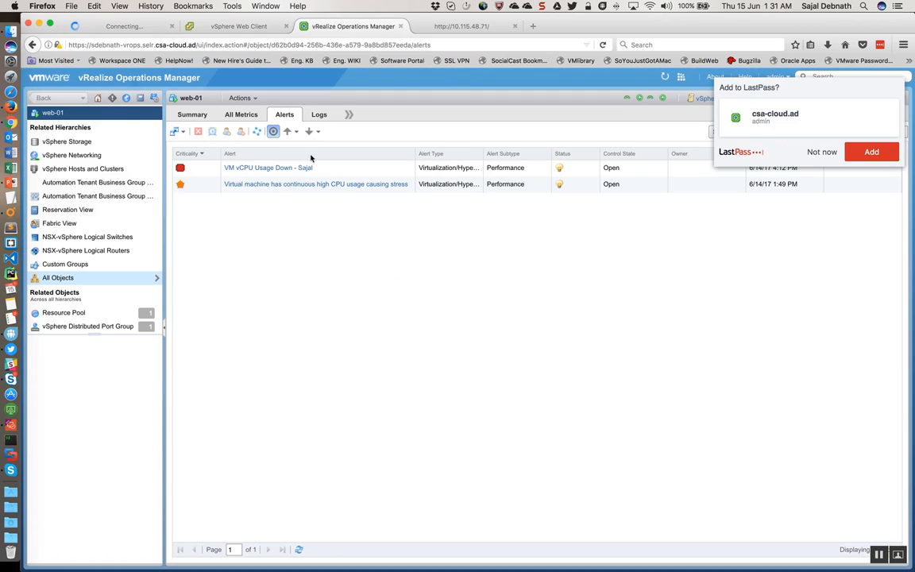
click(812, 149)
click(123, 26)
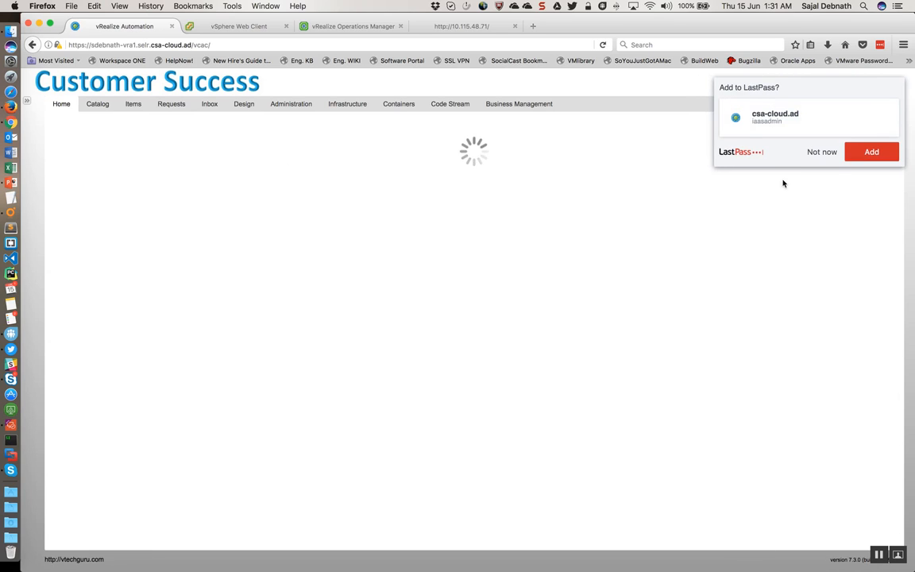
click(815, 150)
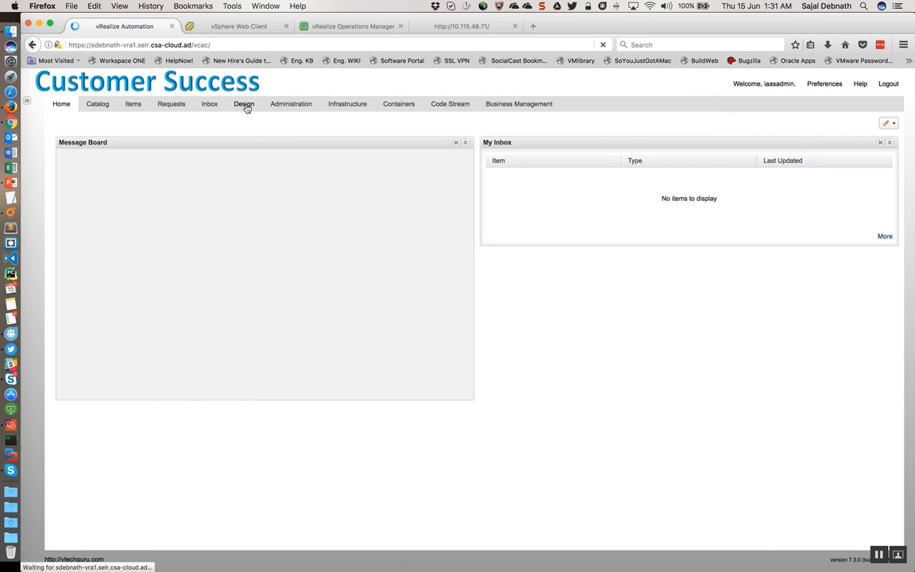
Step: Open the ApacheWebServer software component from the design area and review its properties and lifecycle actions
click(245, 105)
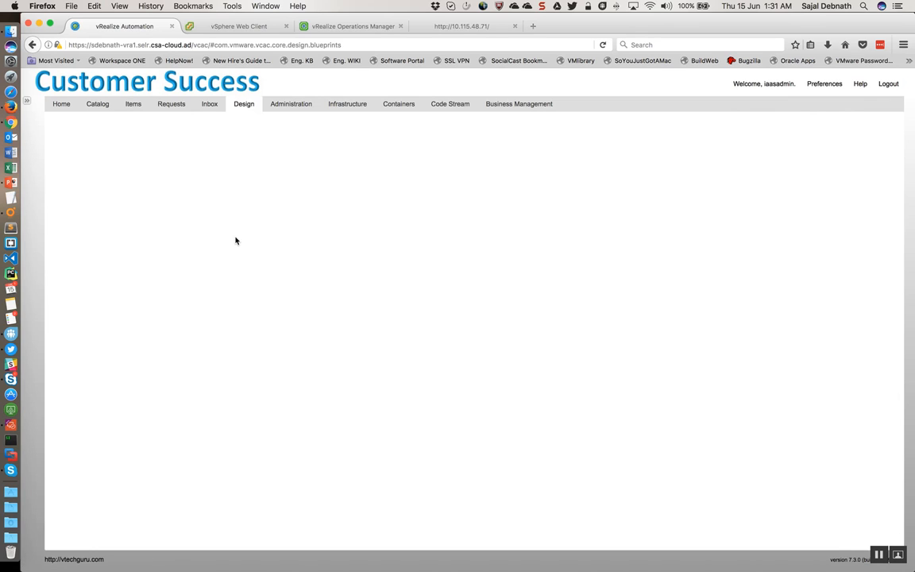
click(143, 155)
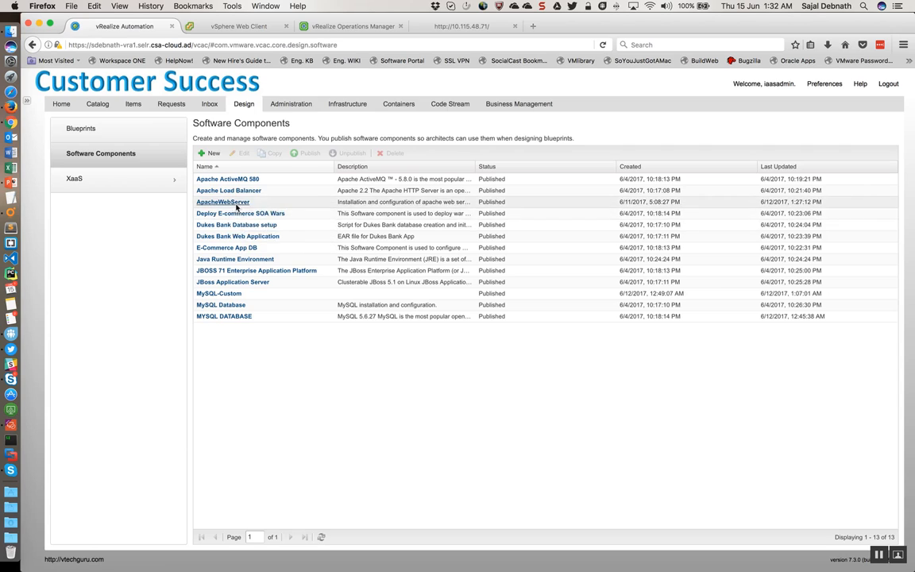
click(235, 203)
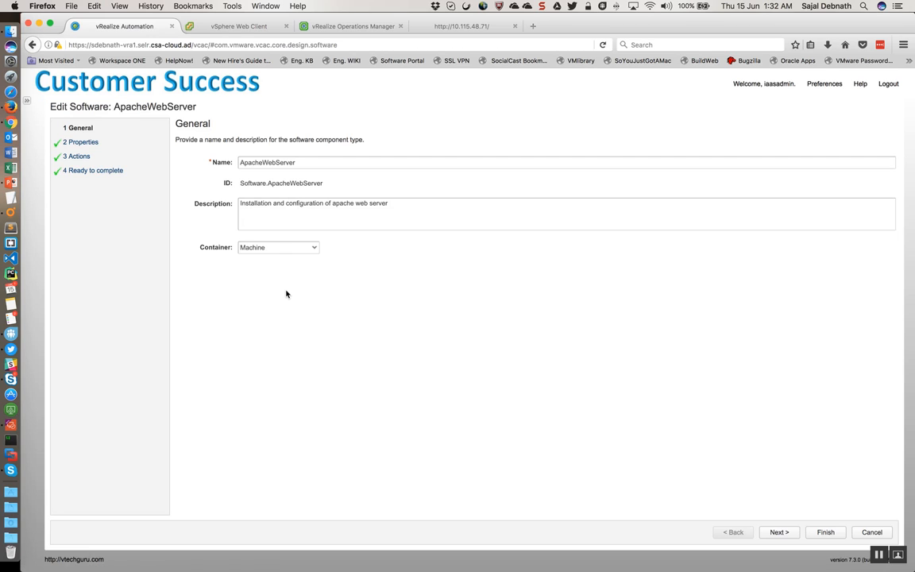
click(90, 142)
click(80, 156)
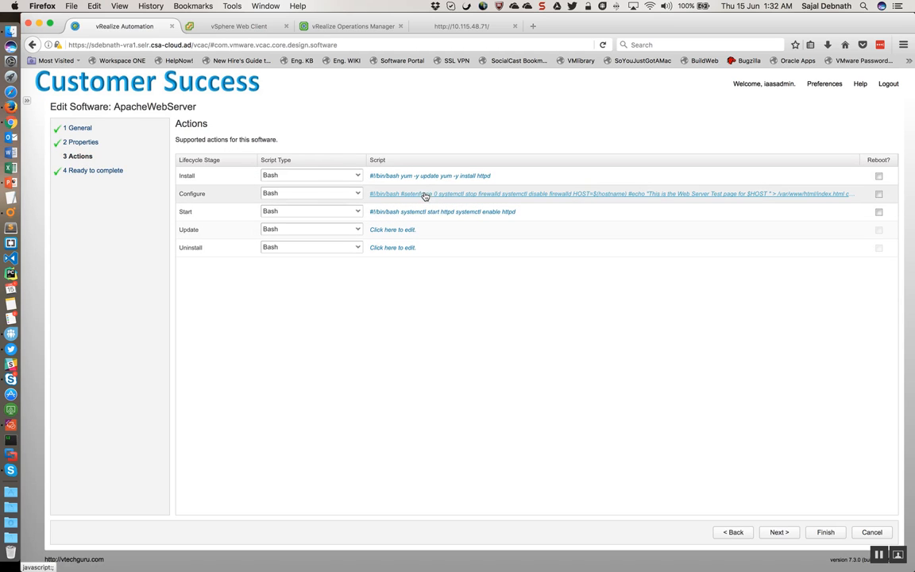
Step: Inspect ApacheWebServer's Configure and Start scripts, and leave the component without saving changes
click(423, 195)
scroll(421, 337, down, 5)
click(697, 455)
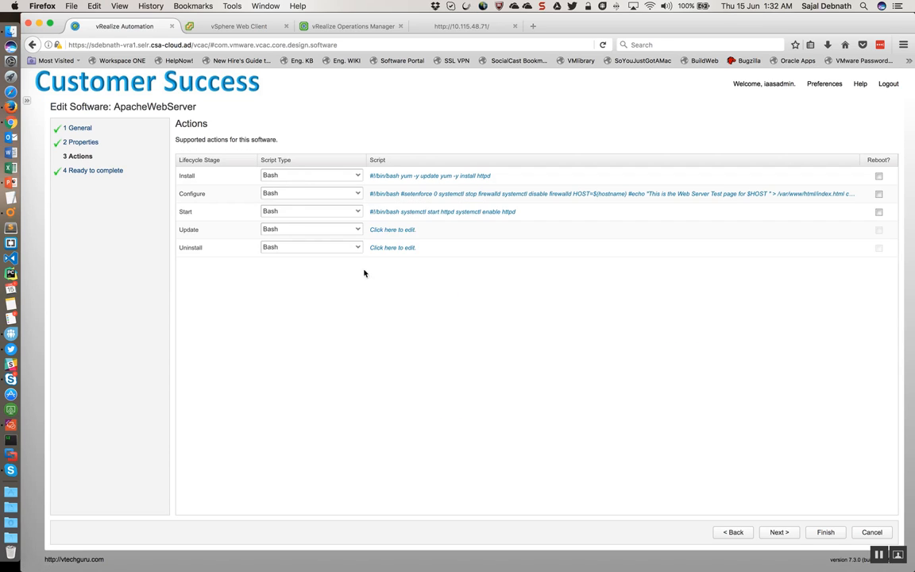
click(394, 212)
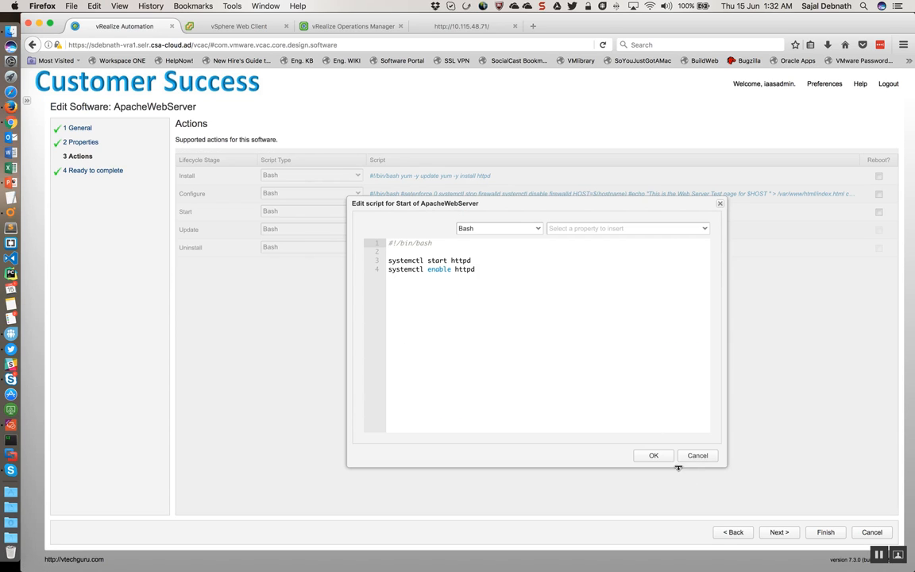
click(700, 457)
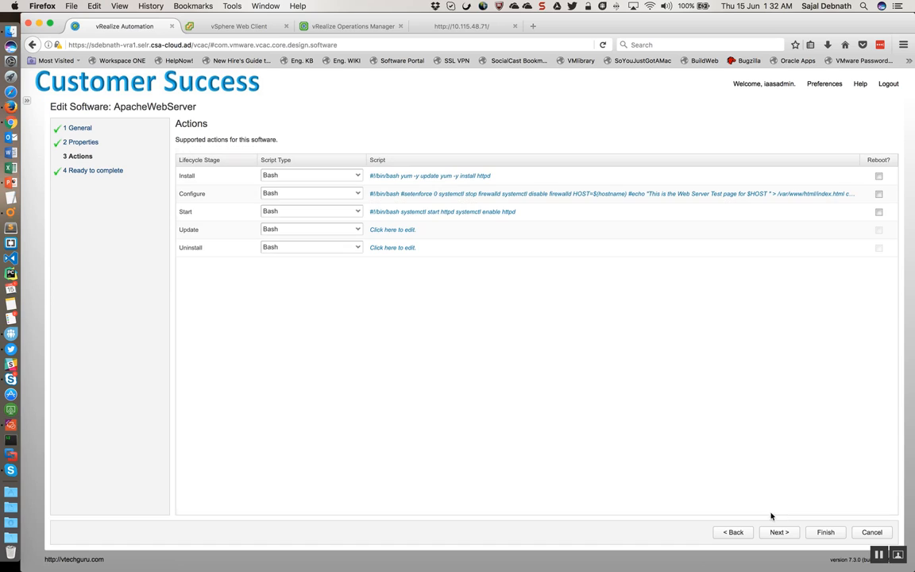
click(871, 532)
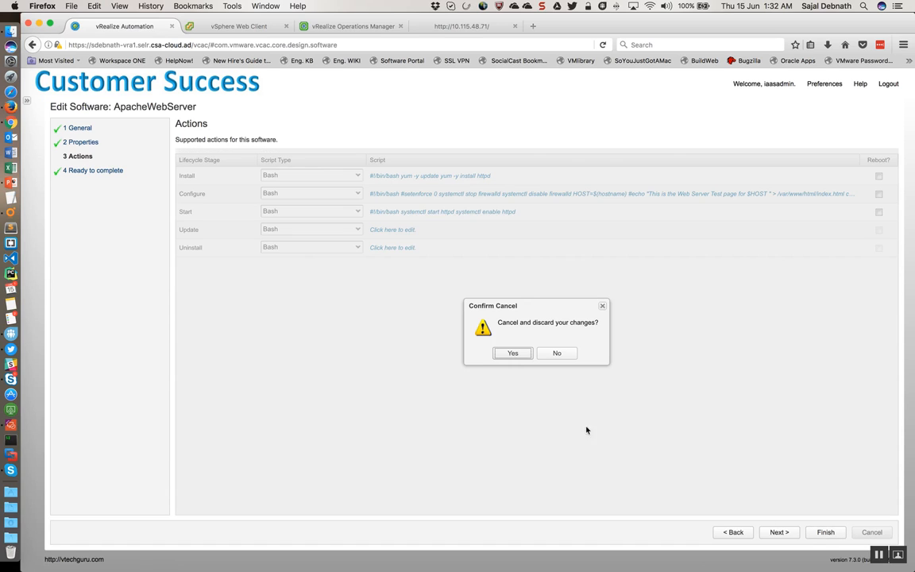
click(509, 353)
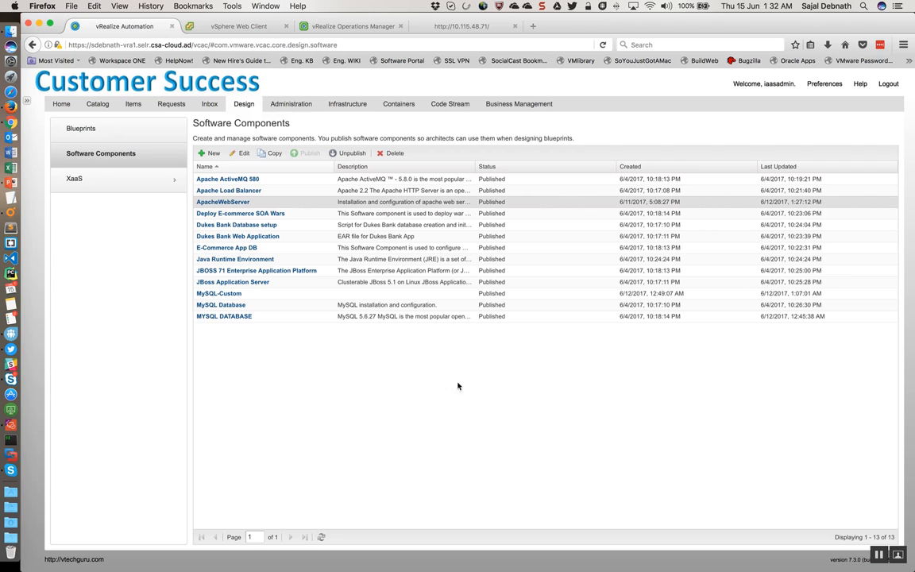
Step: Open the MultiTier-Auto-Scale-selr blueprint and review the Web-Layer machine's general settings and build information
click(82, 122)
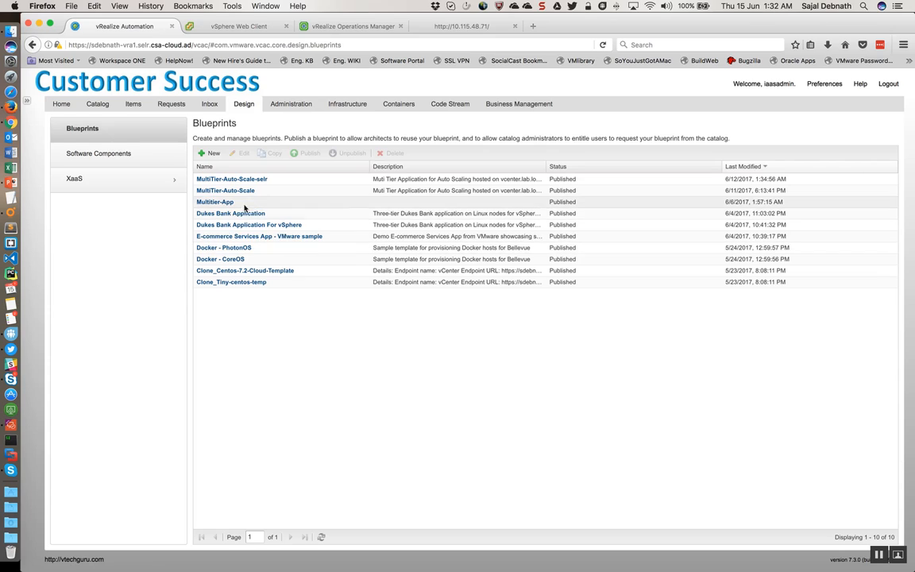
click(254, 182)
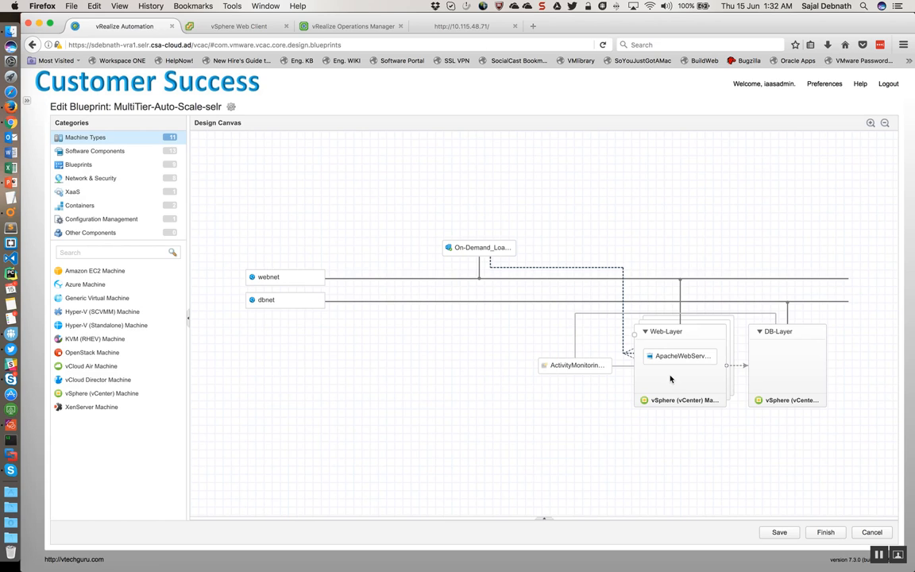
click(670, 378)
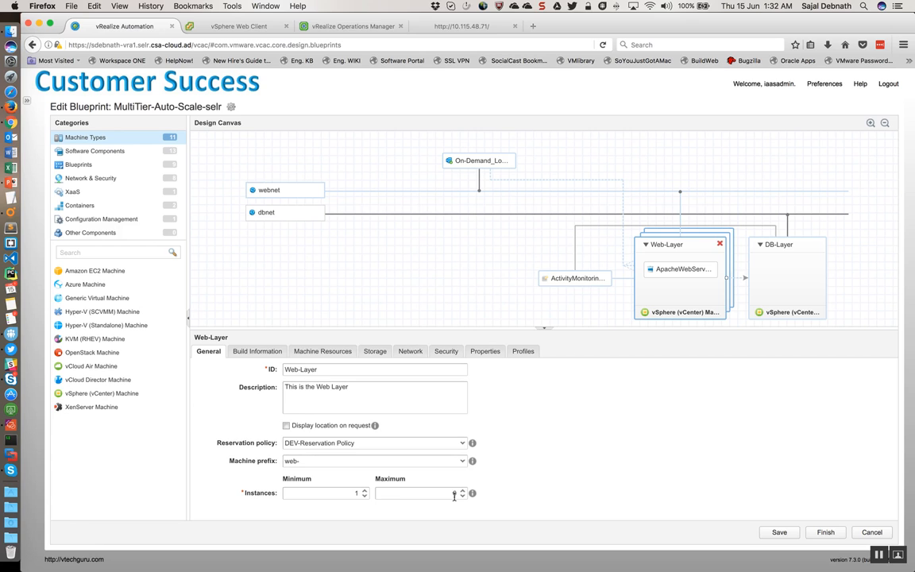
click(259, 351)
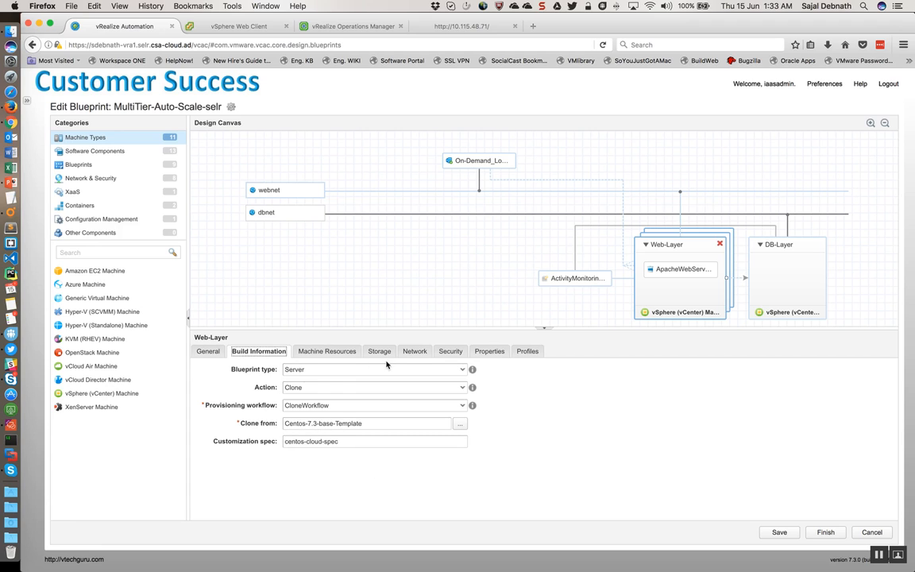
Step: Review the Web-Layer machine's network and security settings and the DB-Layer machine's general settings
click(406, 355)
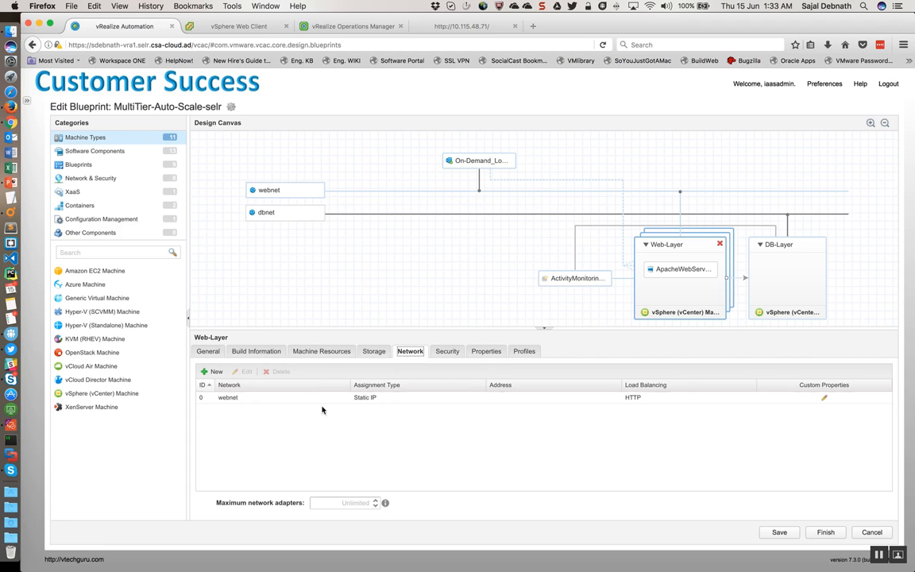
click(645, 403)
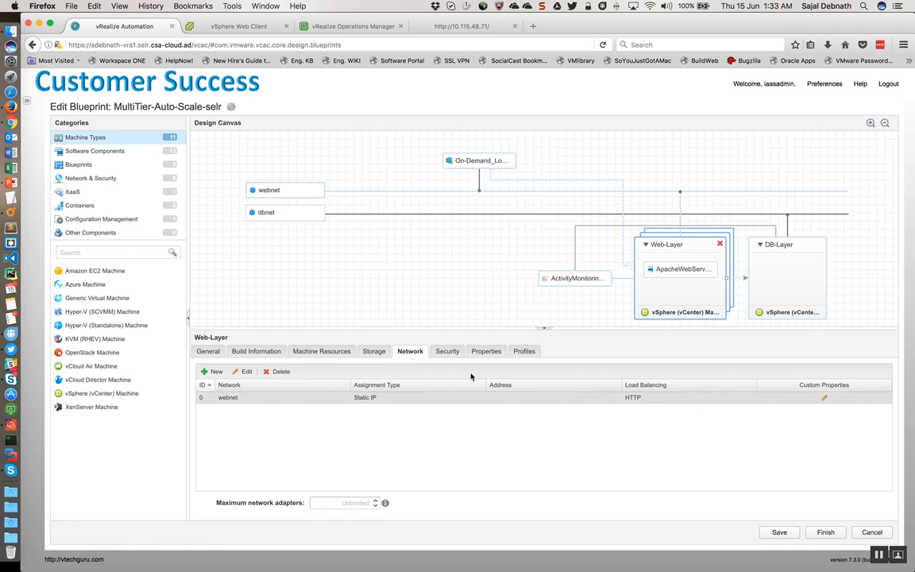
click(450, 351)
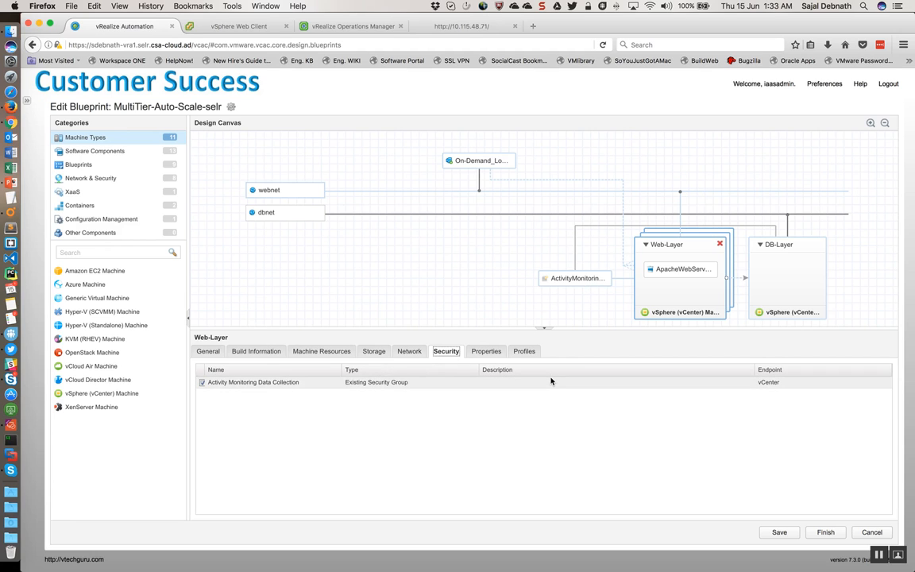
click(776, 269)
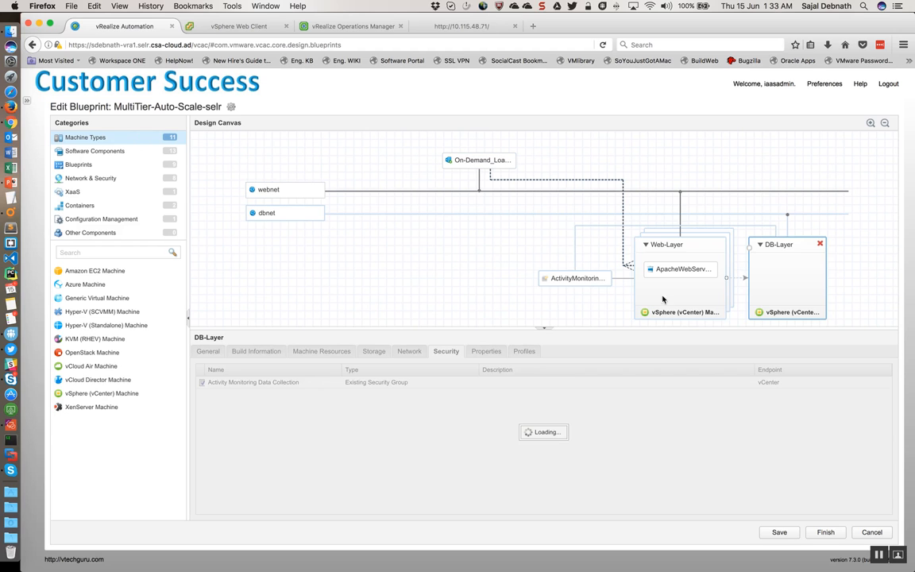
click(209, 353)
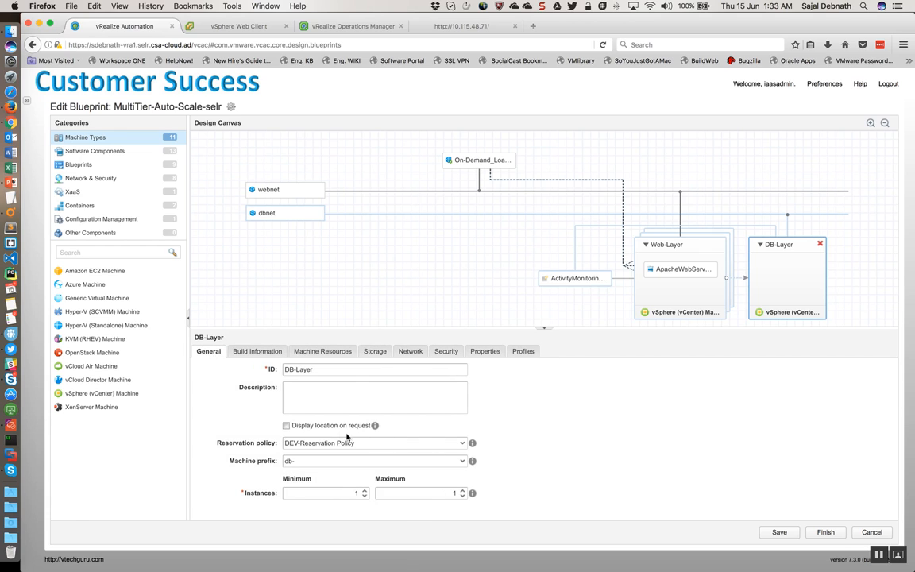
Step: Inspect the on-demand load balancer's settings and the protocol options for a new virtual server, without adding one
click(475, 159)
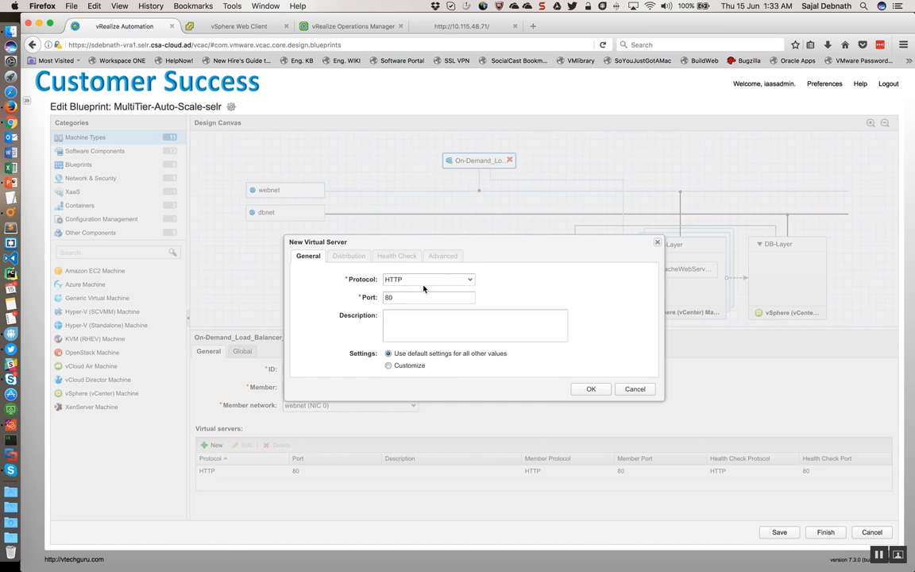
click(422, 281)
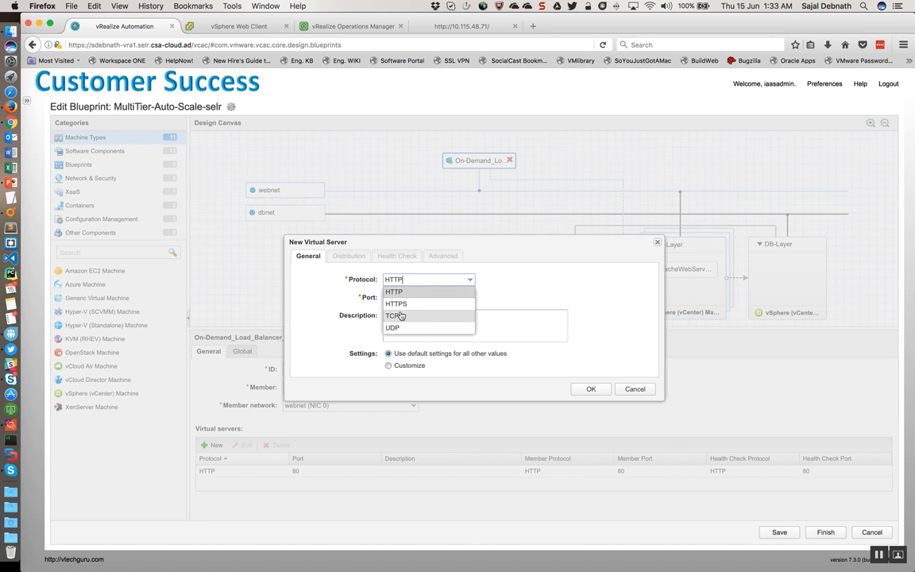
click(539, 301)
click(629, 391)
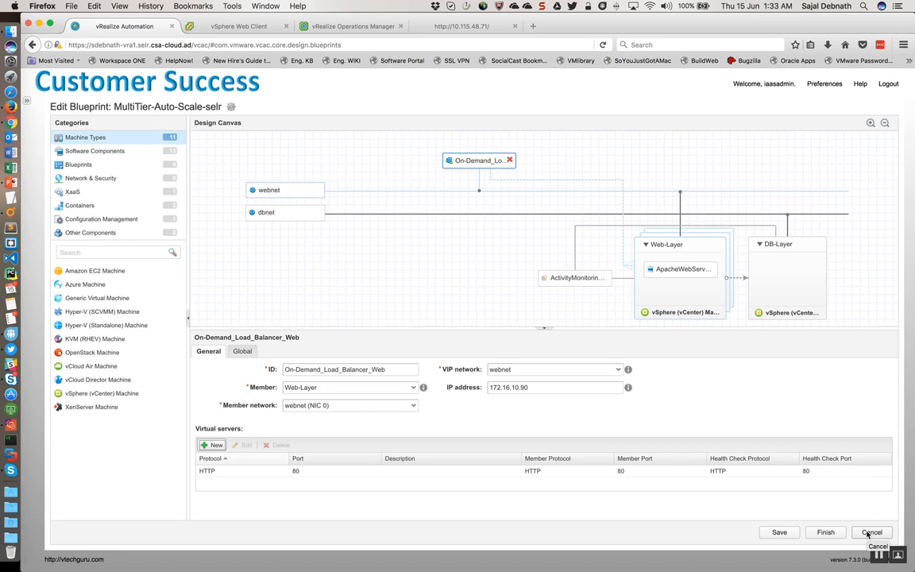
Step: Review the blueprint's ApacheWebServer component and its Web-Layer to DB-Layer dependency, and leave the blueprint discarding any changes
click(672, 270)
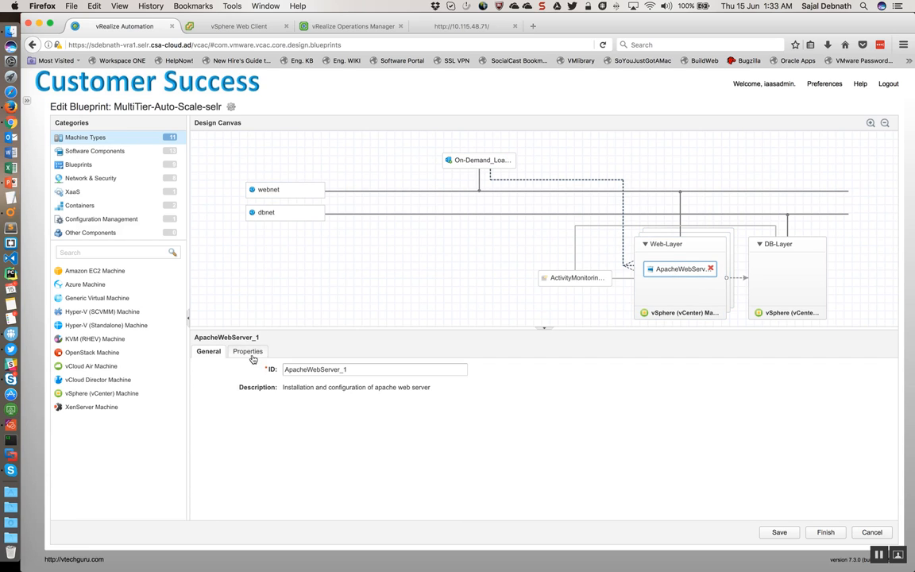
click(248, 353)
click(211, 351)
click(767, 288)
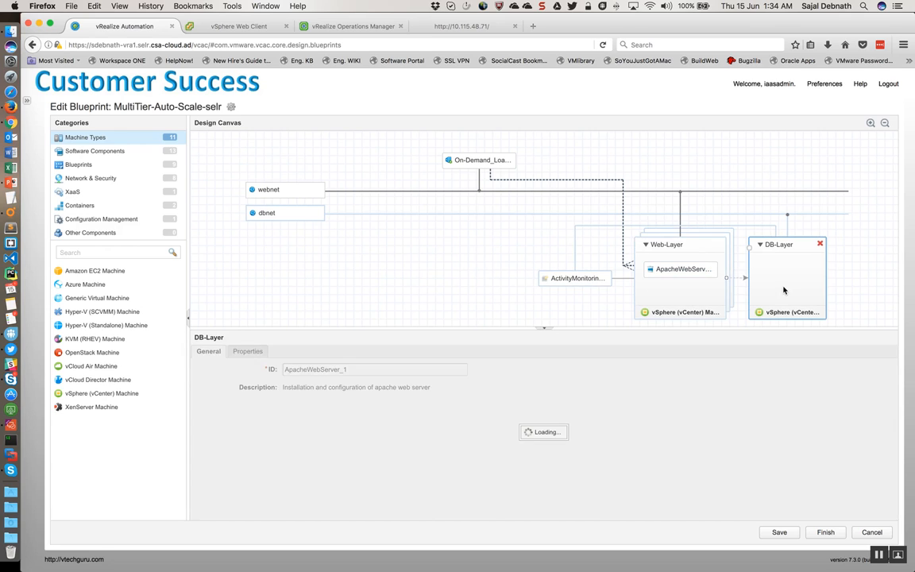
click(737, 282)
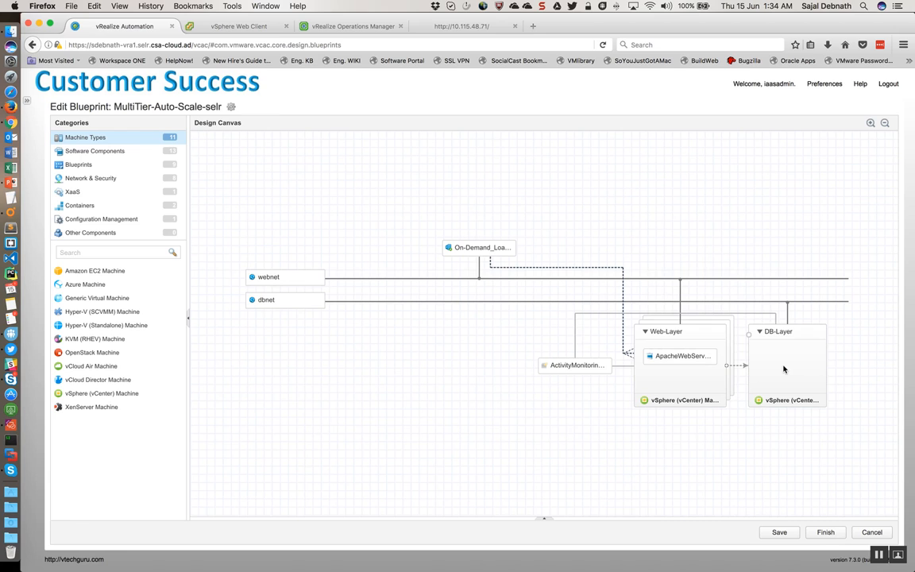
click(872, 532)
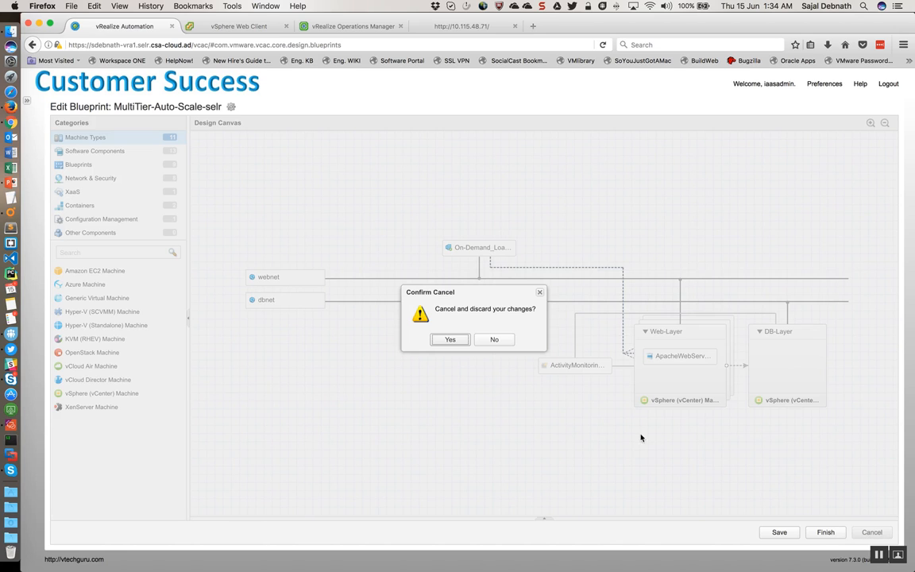
click(451, 340)
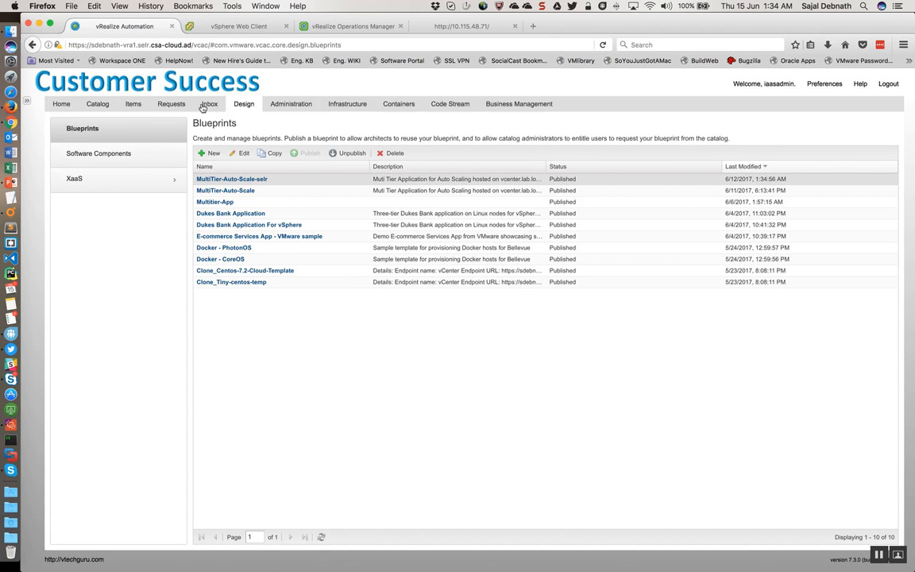
Step: Open the service catalog and filter the services by the DEV business group
click(98, 103)
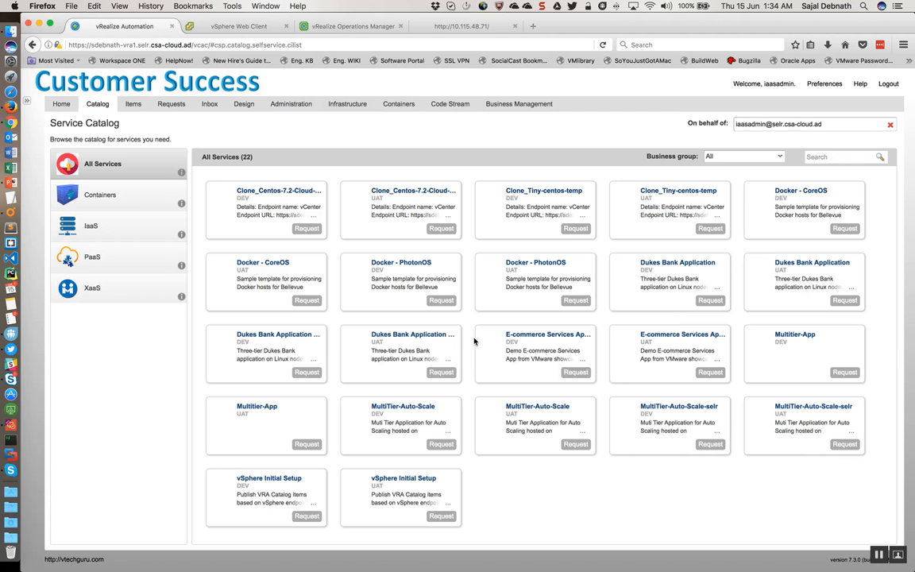
click(769, 157)
click(715, 202)
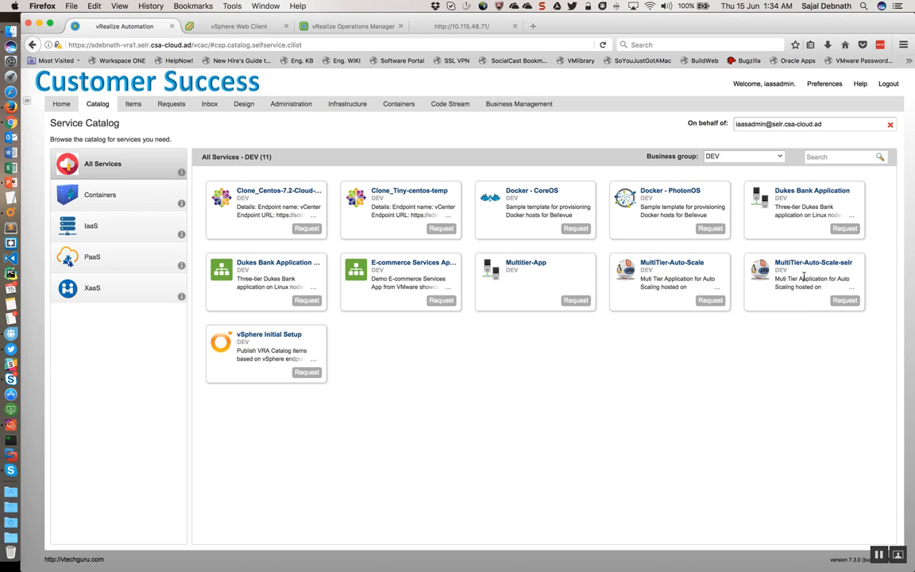
Step: Open the list of provisioned deployments and expand the MultiTier-Auto-Scale deployment to view its components
click(132, 104)
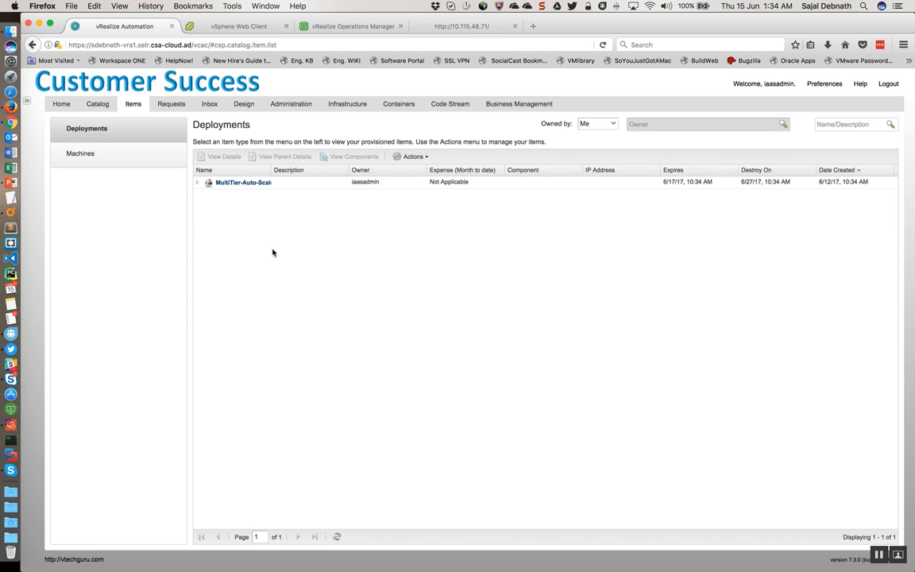
click(298, 186)
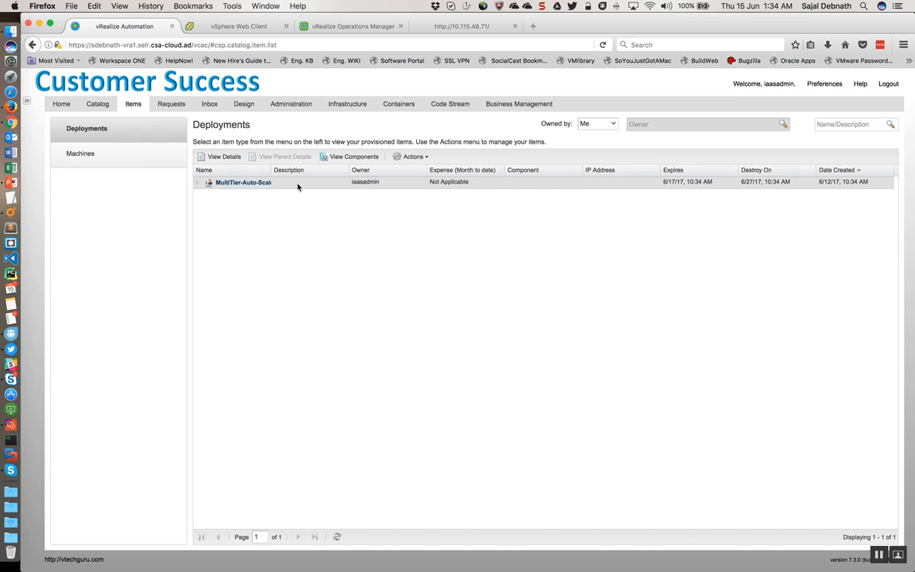
click(197, 182)
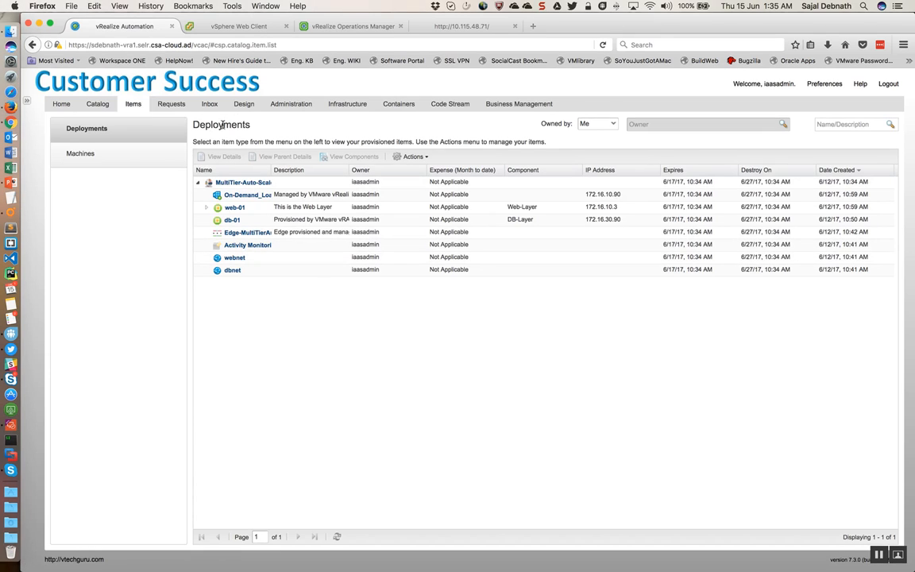
Step: Review the DEV entitlement's entitled services, items and actions, including Scale In and Scale Out, and leave it without saving
click(286, 107)
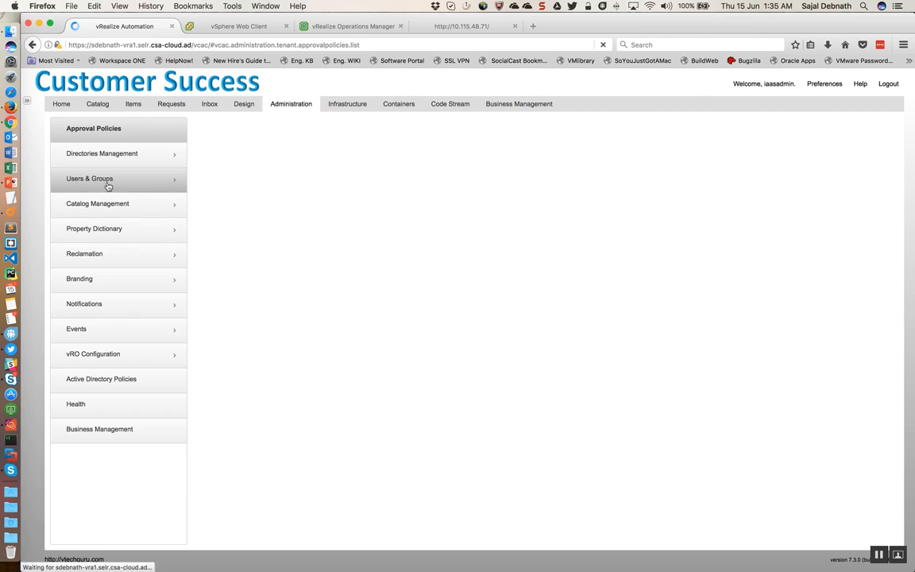
click(106, 207)
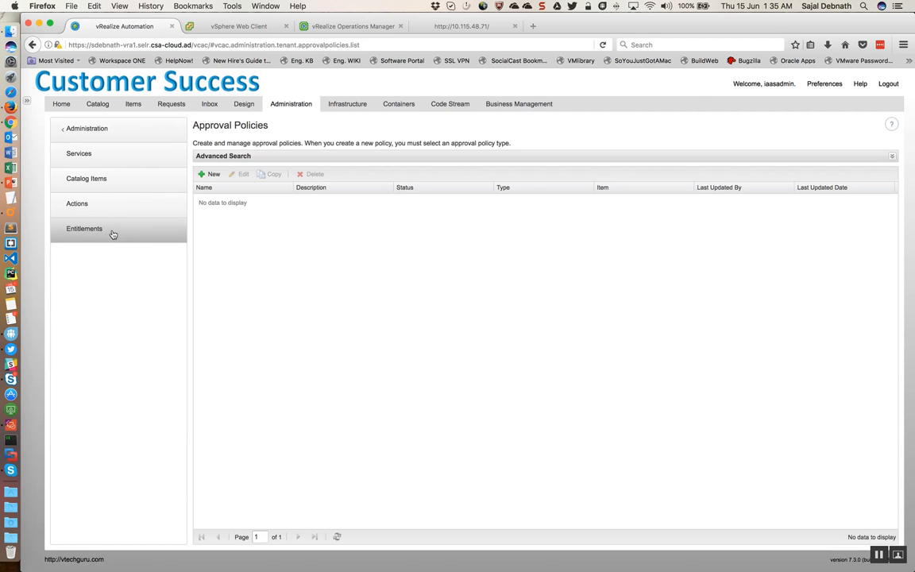
click(112, 234)
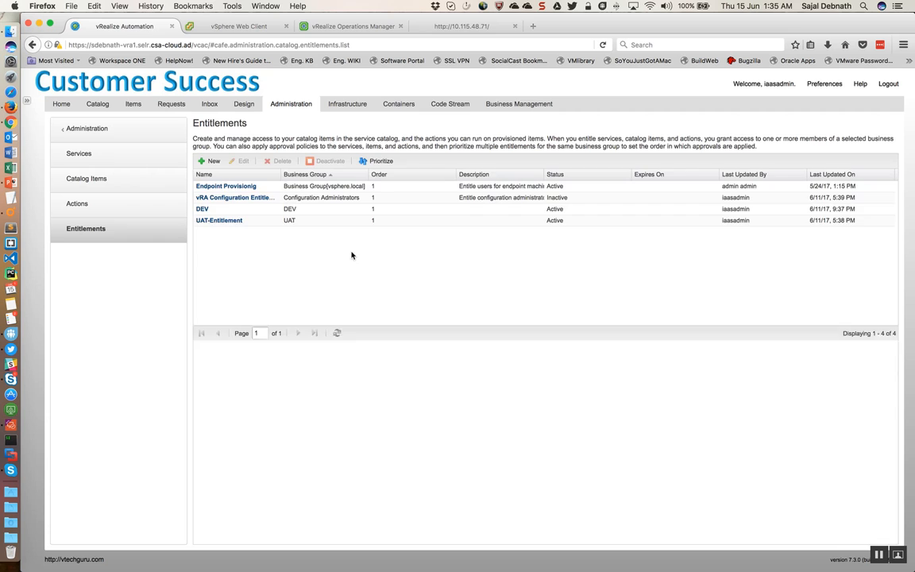
click(213, 209)
click(240, 160)
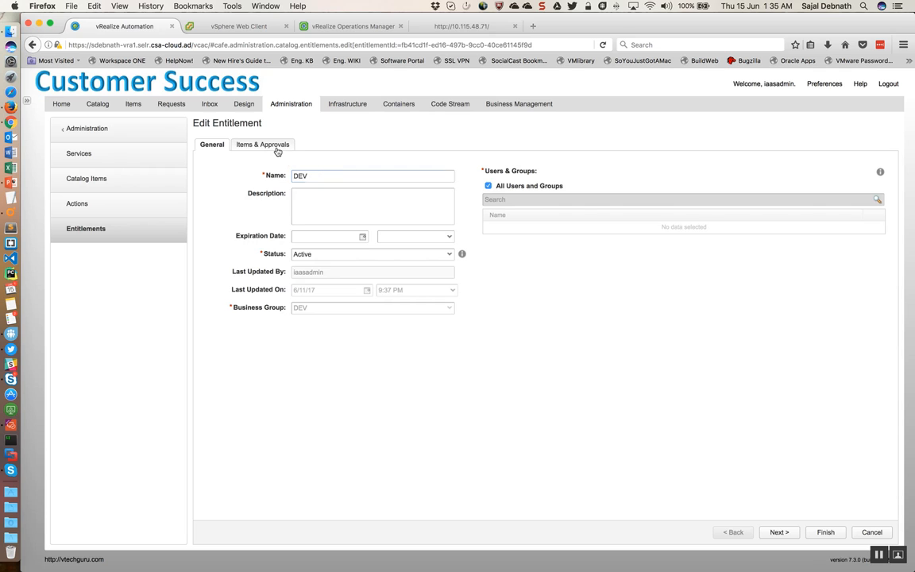
click(275, 148)
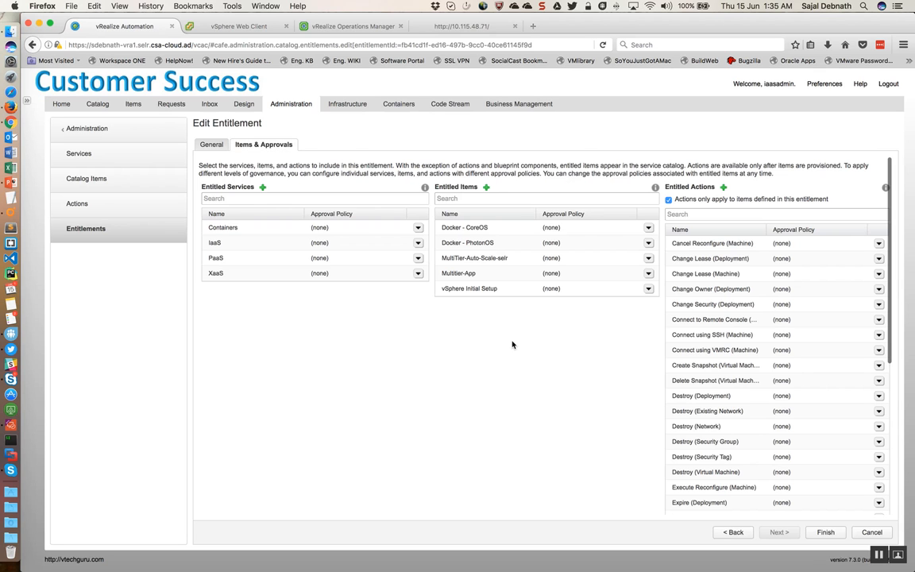
scroll(764, 378, down, 1)
scroll(764, 378, down, 7)
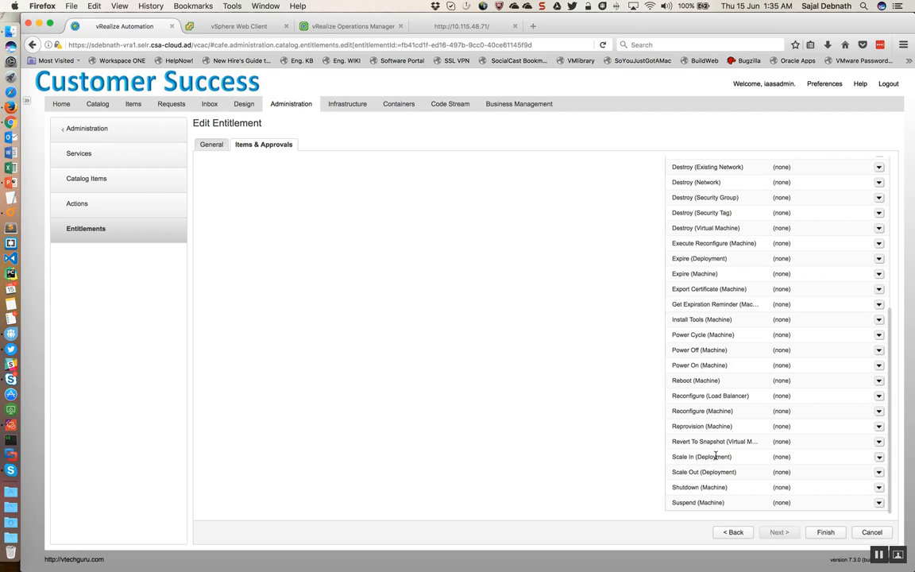
click(872, 532)
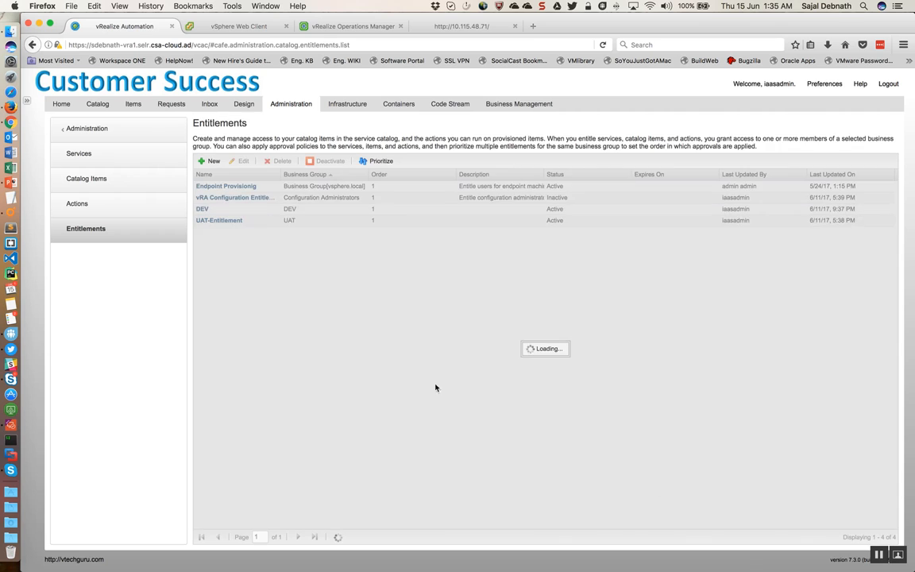
Step: Return to the deployments, expand the MultiTier-Auto-Scale deployment and examine the actions available for it
click(137, 104)
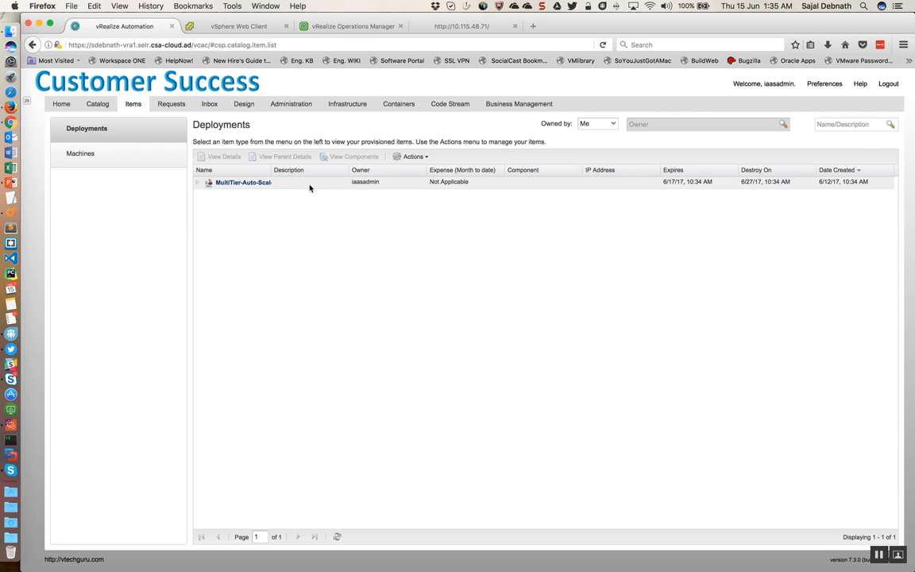
click(313, 185)
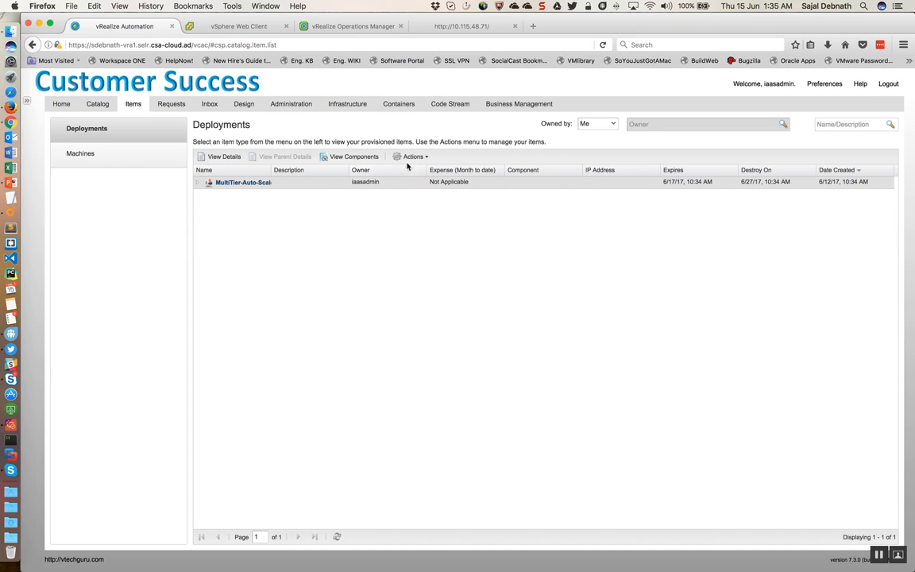
click(198, 183)
click(425, 157)
click(325, 184)
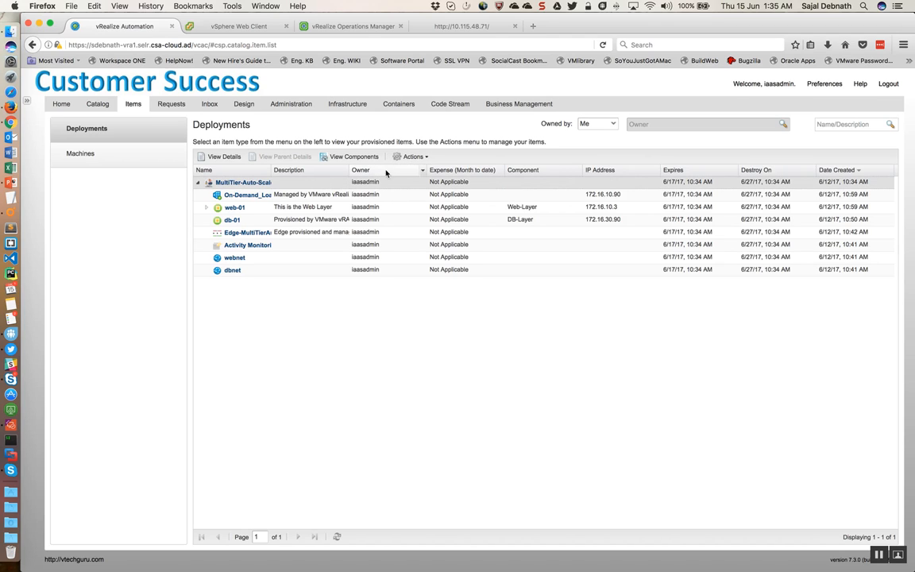
click(409, 156)
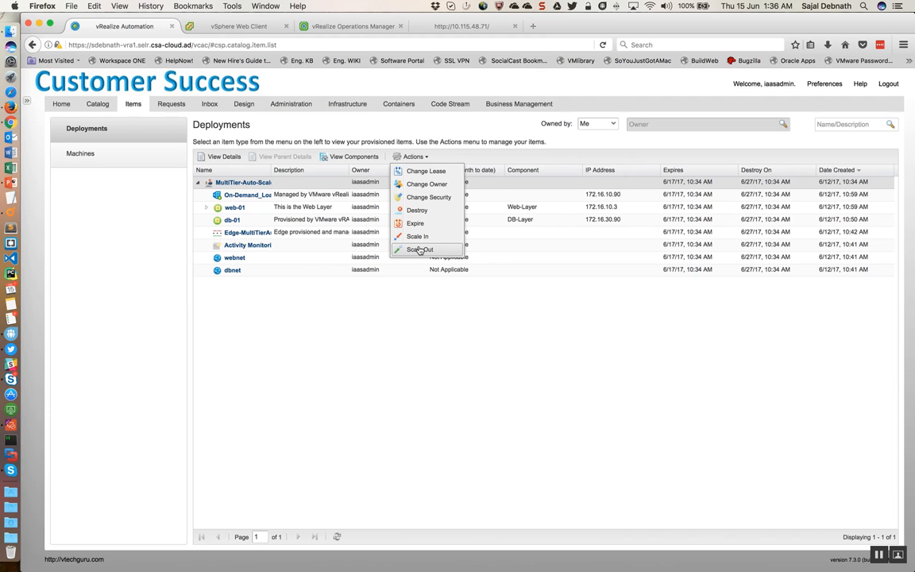
click(366, 311)
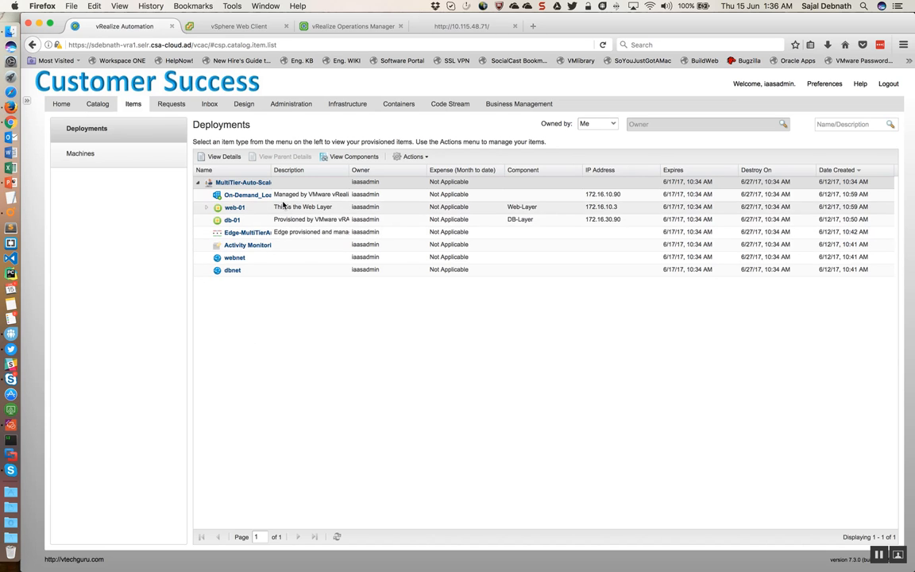
Step: Switch to vRealize Operations Manager and open the Orchestrator SNMP Notification outbound instance for editing
click(335, 27)
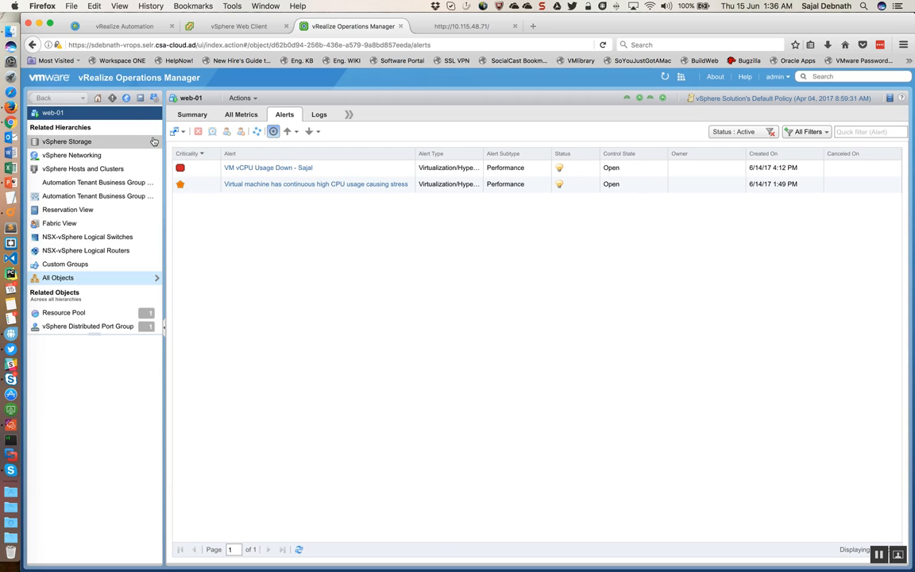
click(155, 102)
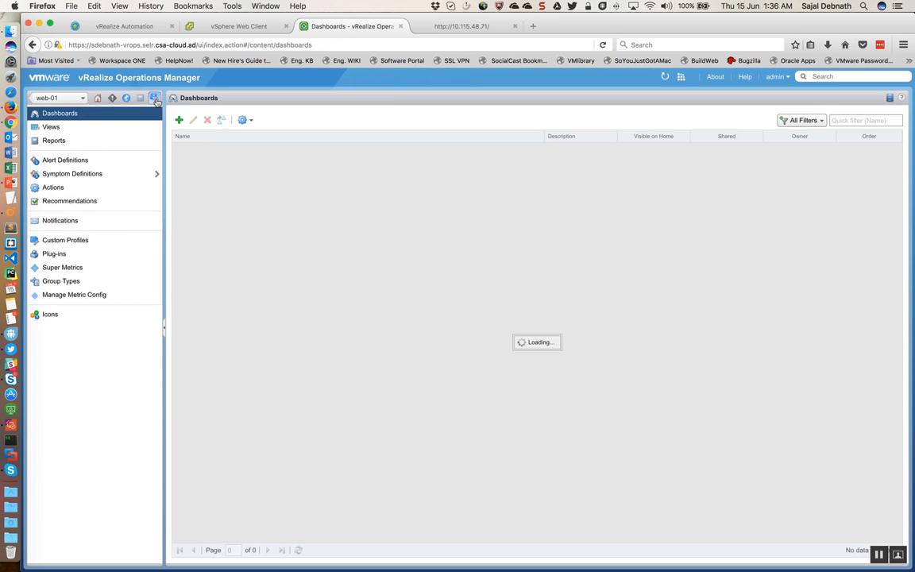
click(156, 101)
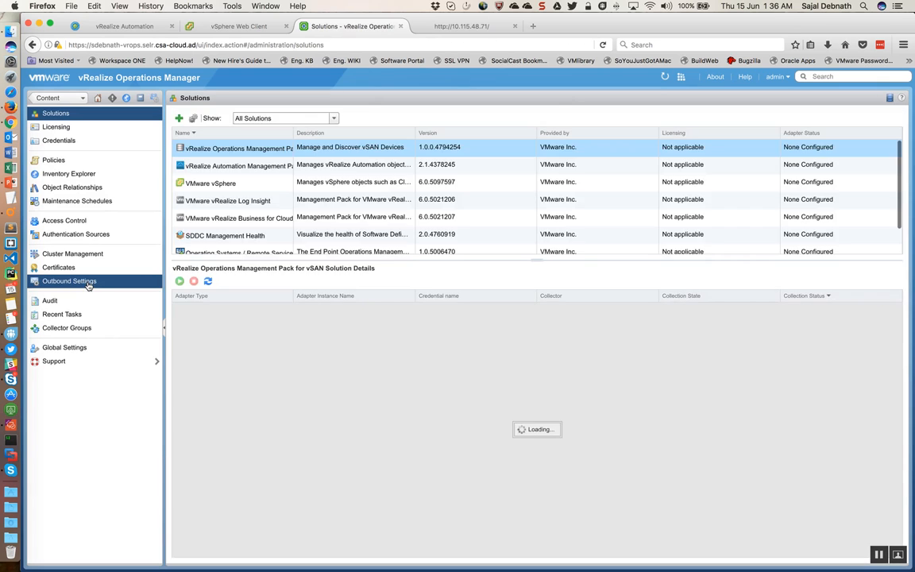
click(87, 283)
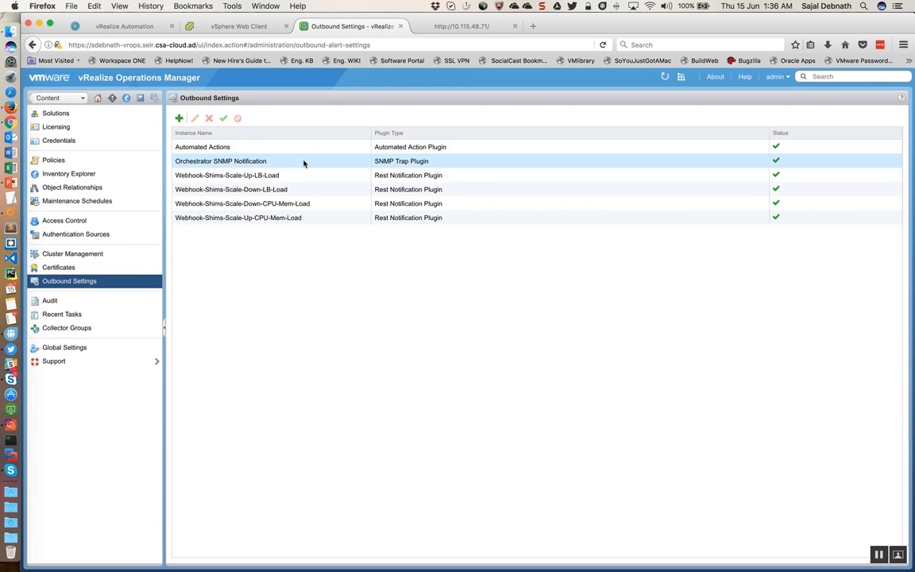
click(303, 163)
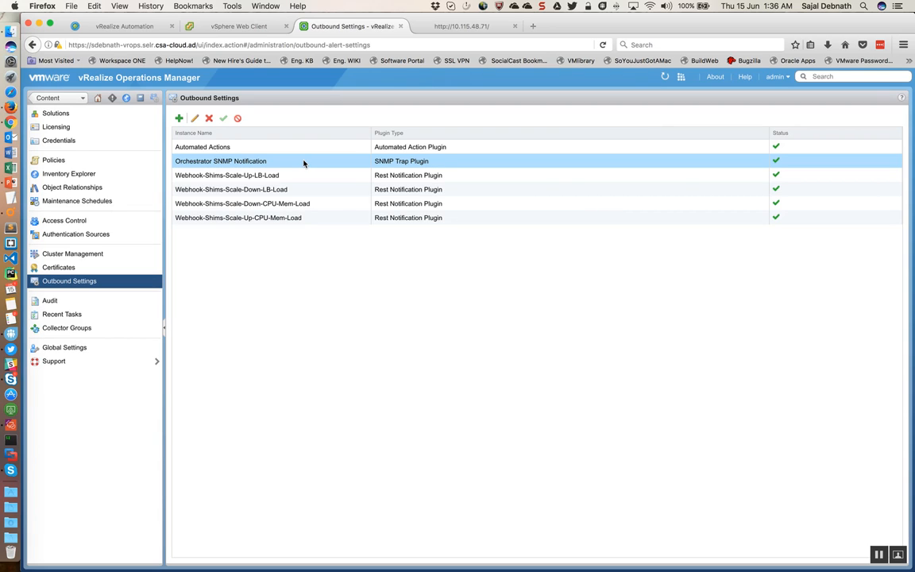
click(195, 118)
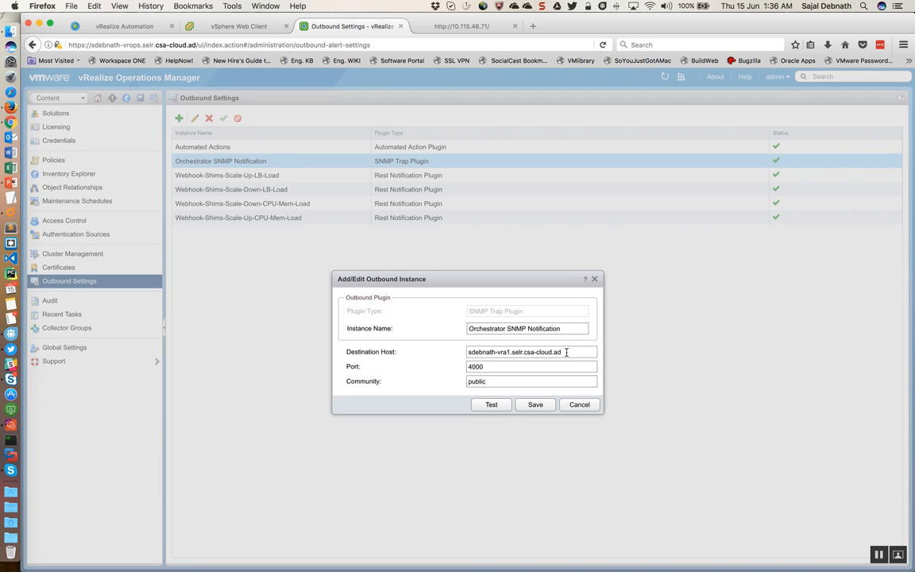
Step: Review the destination host and port of the Orchestrator SNMP Notification instance and close it without saving
drag(564, 352, 458, 355)
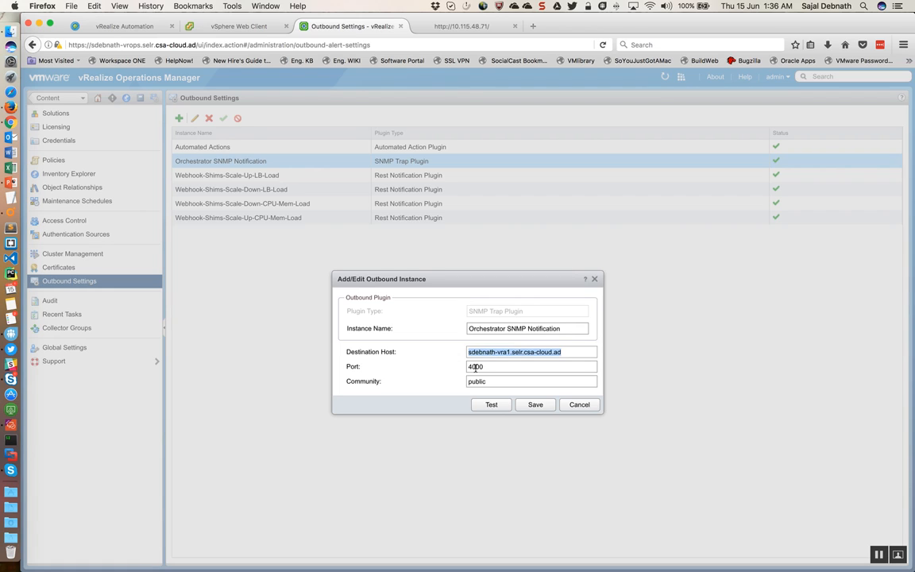
drag(490, 368, 464, 368)
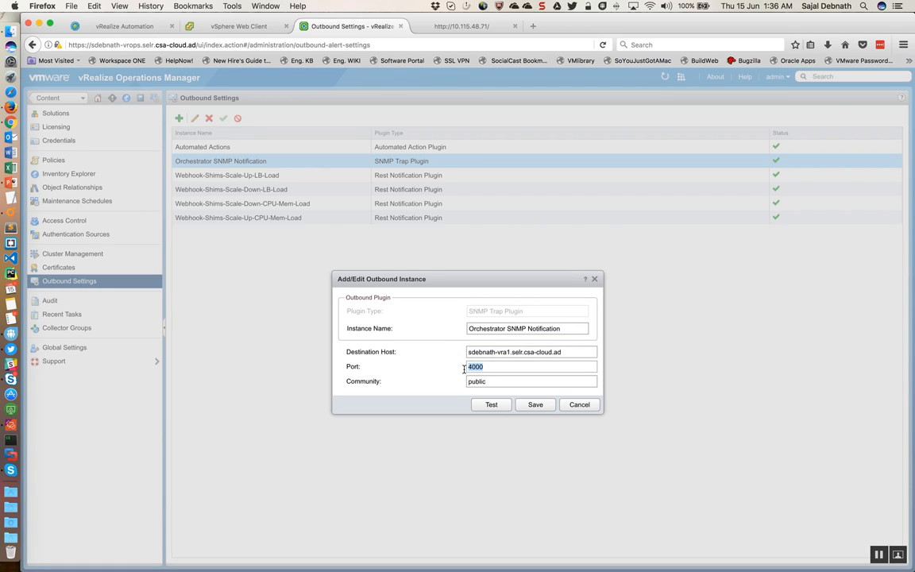
click(579, 405)
Step: Fill in a new SNMP Trap Plugin outbound instance named Test with destination host vro and port 4000, and discard it
click(178, 118)
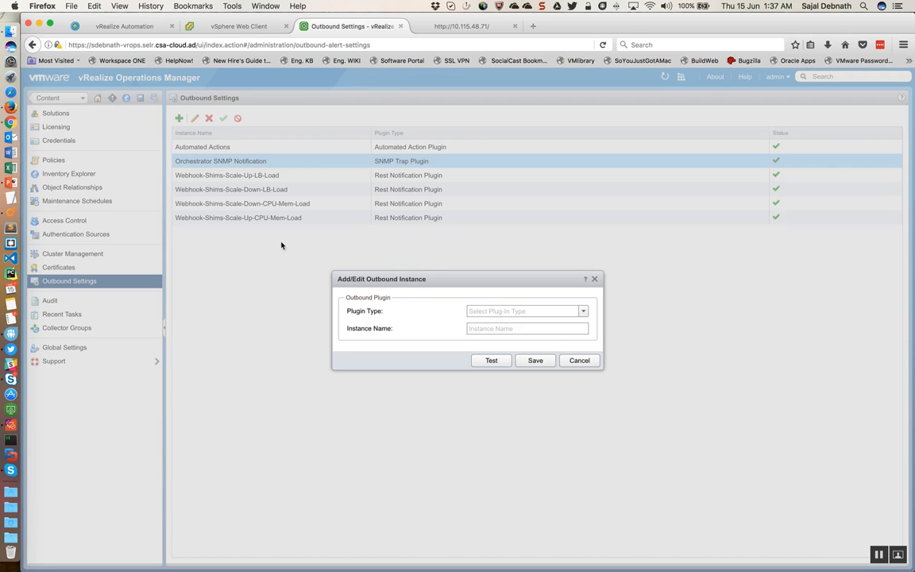
click(583, 311)
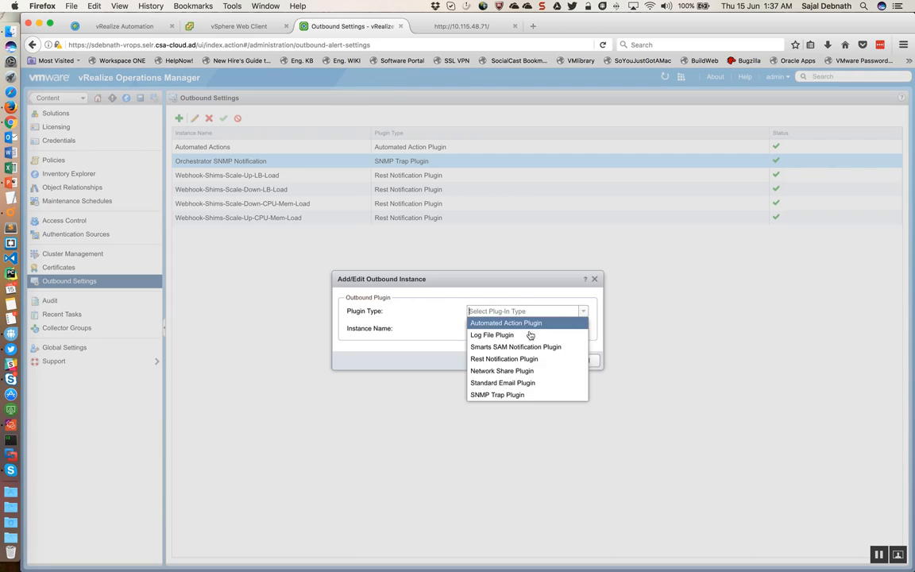
click(494, 394)
click(483, 330)
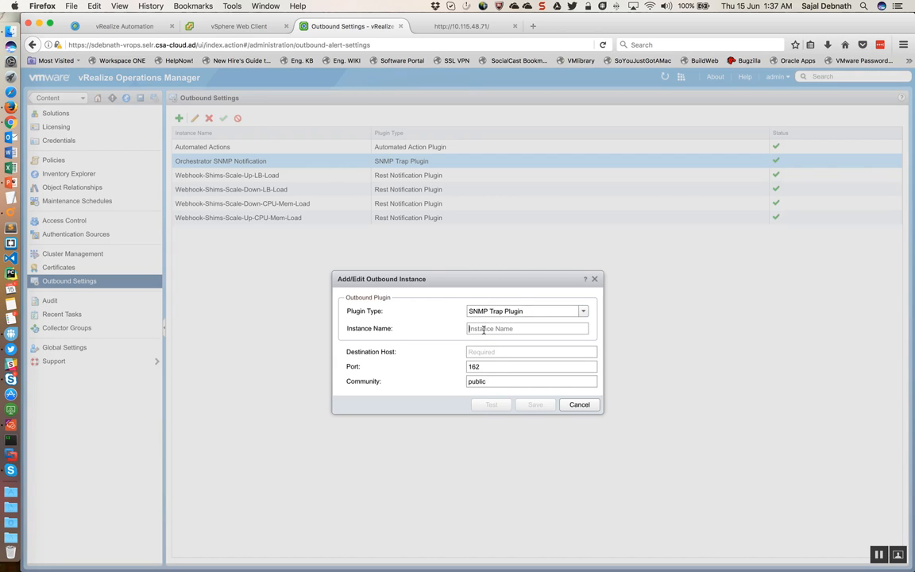
text(Test)
click(484, 351)
text(vro)
drag(488, 367, 445, 367)
text(4000)
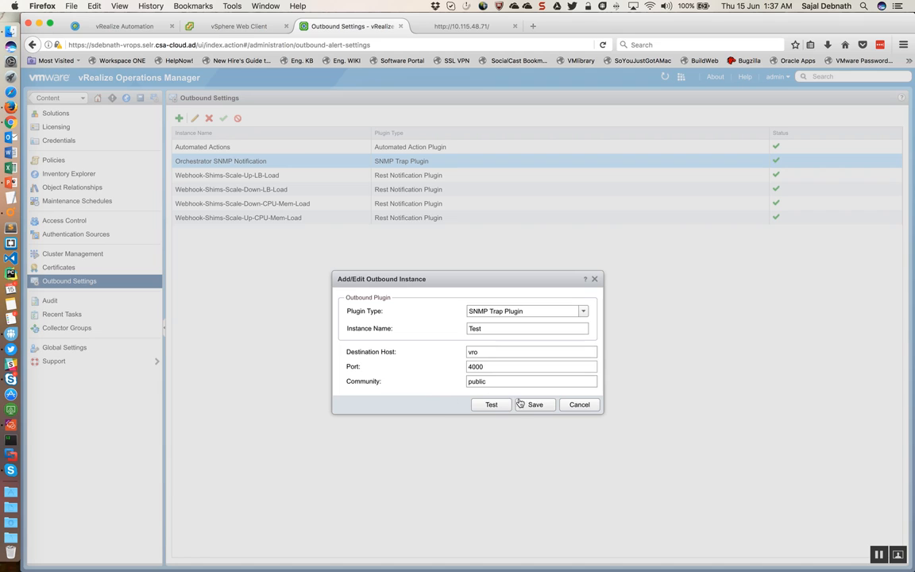
click(579, 405)
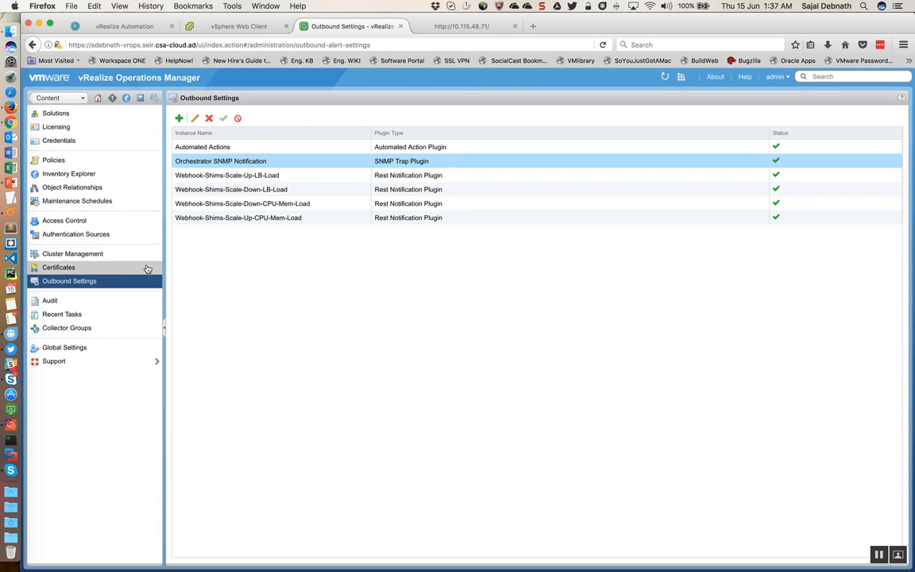
Step: Open the metric and property symptom definitions in the content area
click(139, 99)
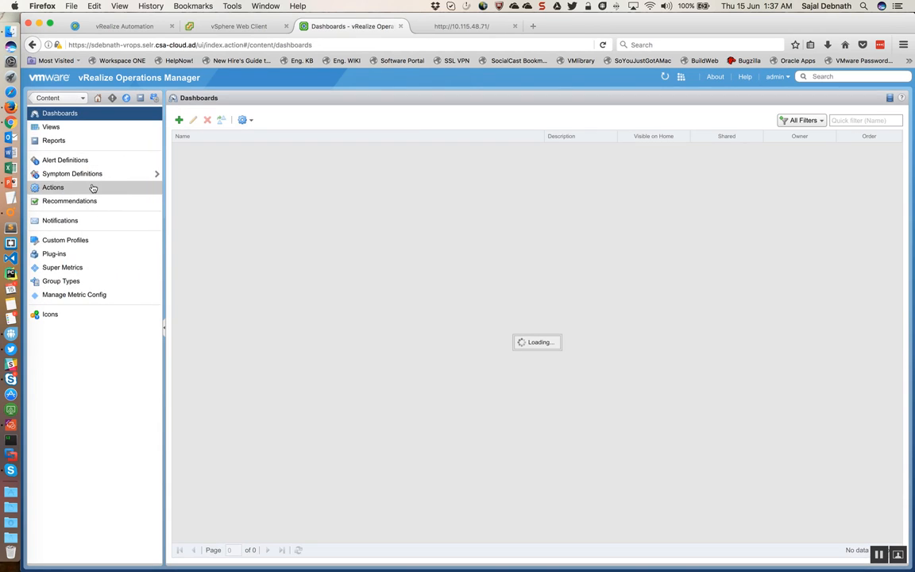
click(89, 175)
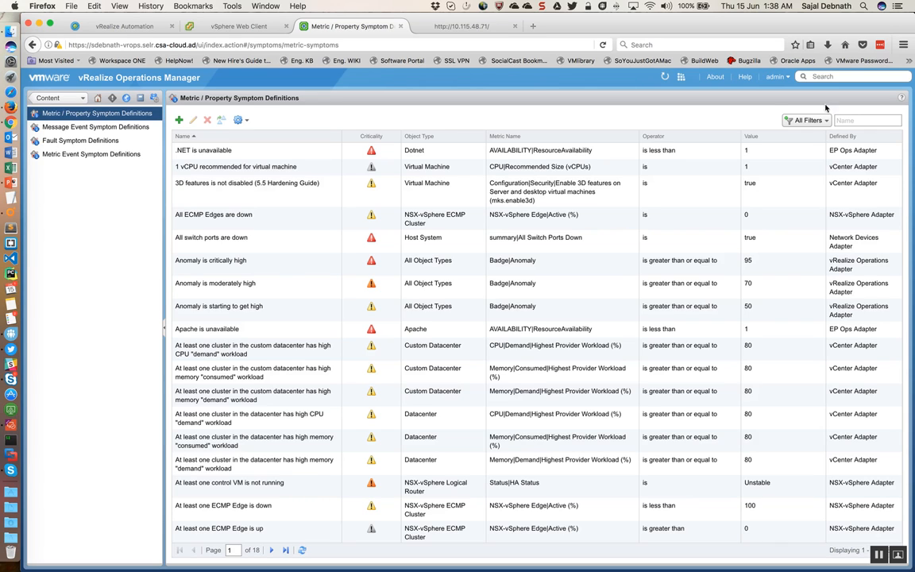
Step: Open the vtechguru.com blog in a new browser tab and look over its home page
click(534, 27)
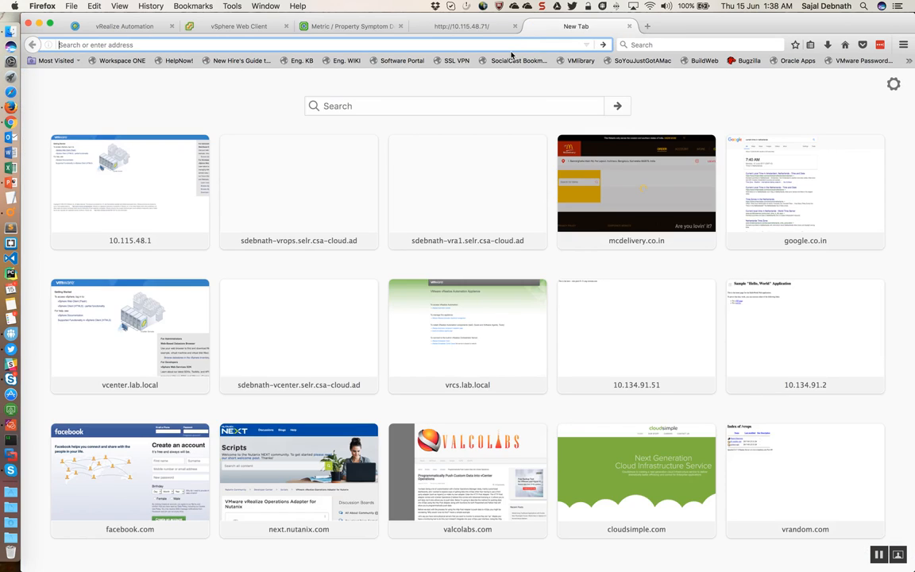
text(vtechguru.com/)
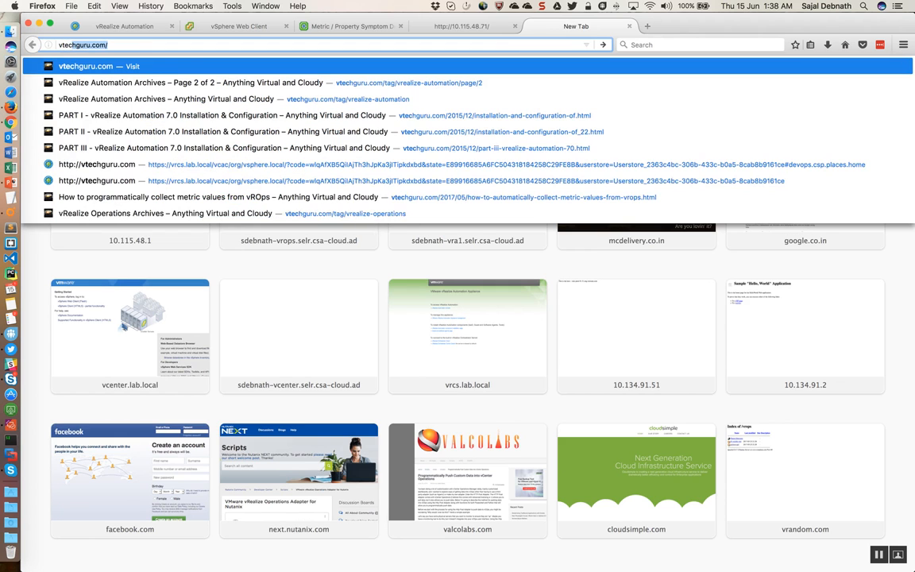
key(Return)
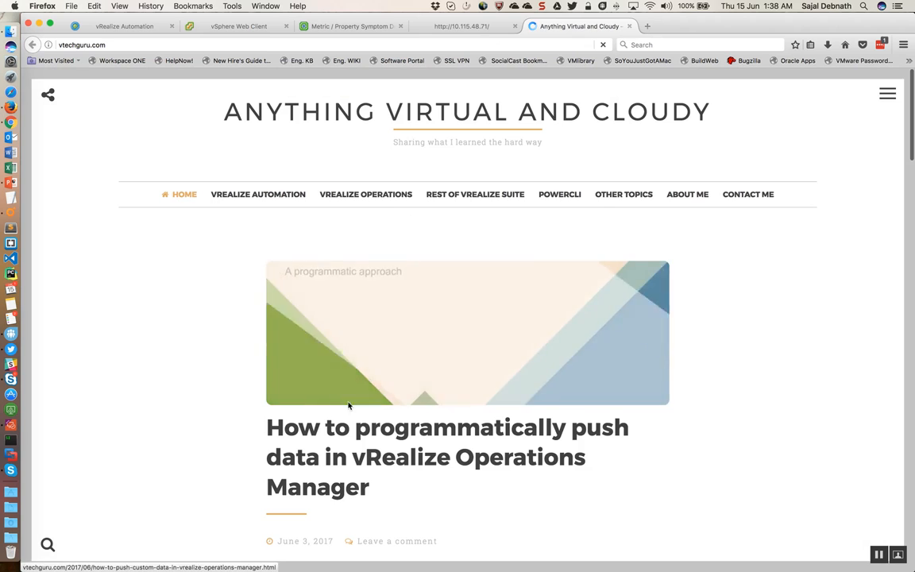
scroll(225, 439, down, 3)
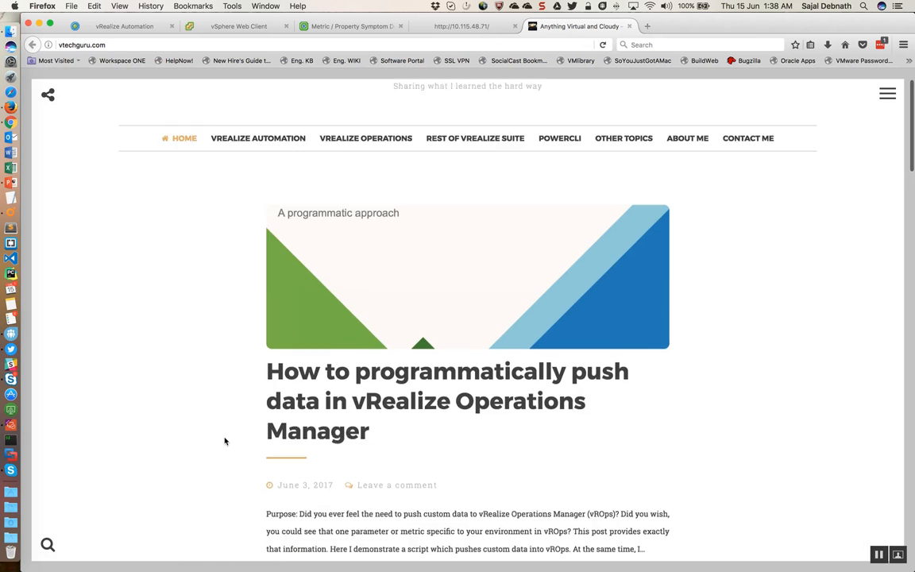
scroll(235, 385, up, 3)
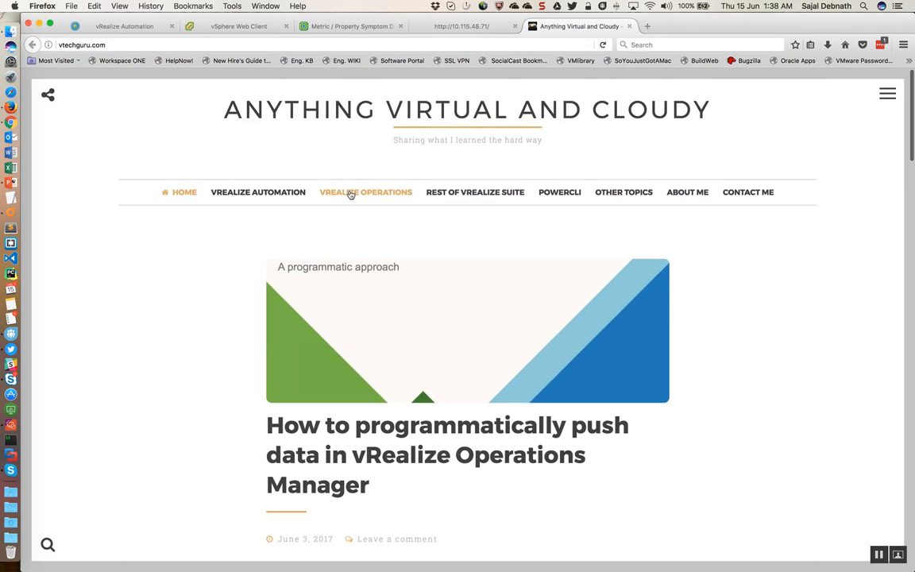
Step: Find the vRealize Operations post "Learn all about vROps REST notifications and REST API's in 60 minutes" and view it
click(351, 191)
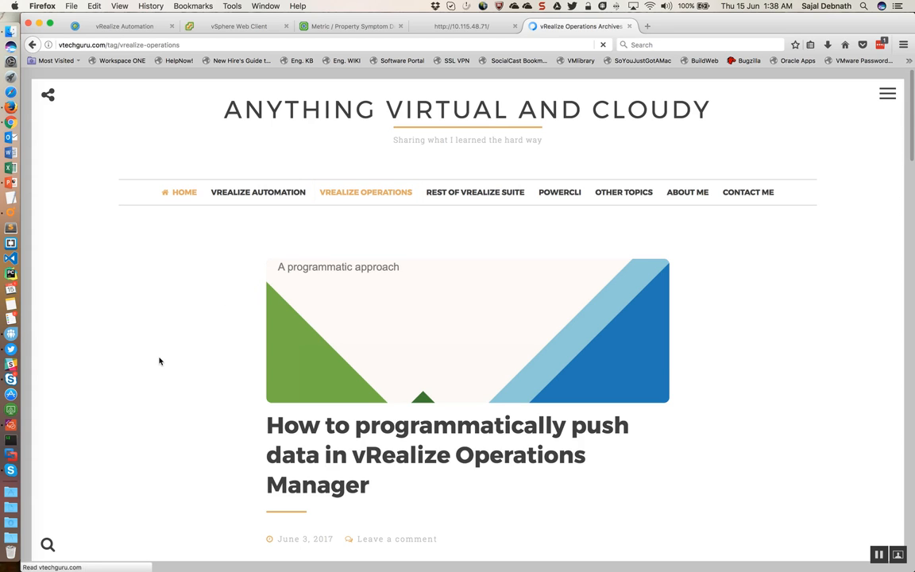
scroll(158, 361, down, 5)
scroll(159, 362, down, 10)
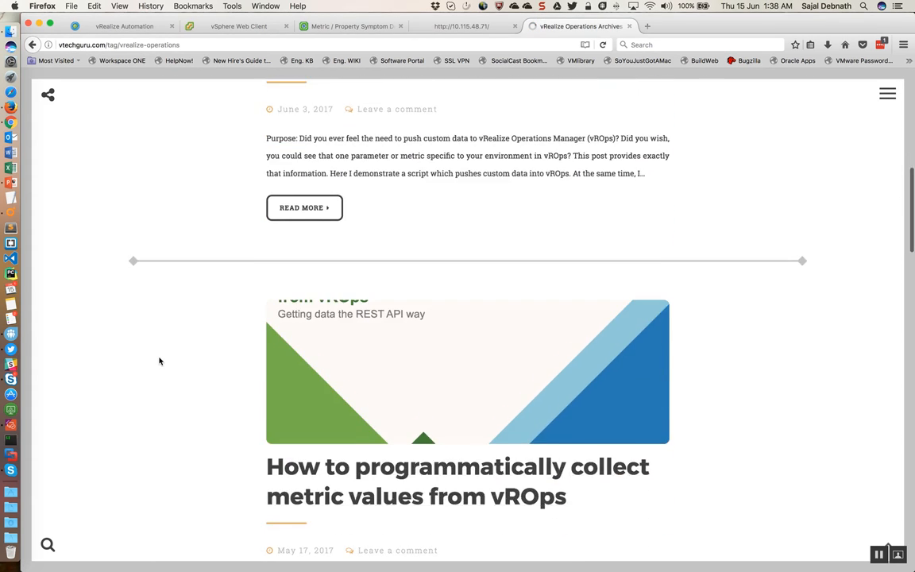
scroll(159, 362, down, 4)
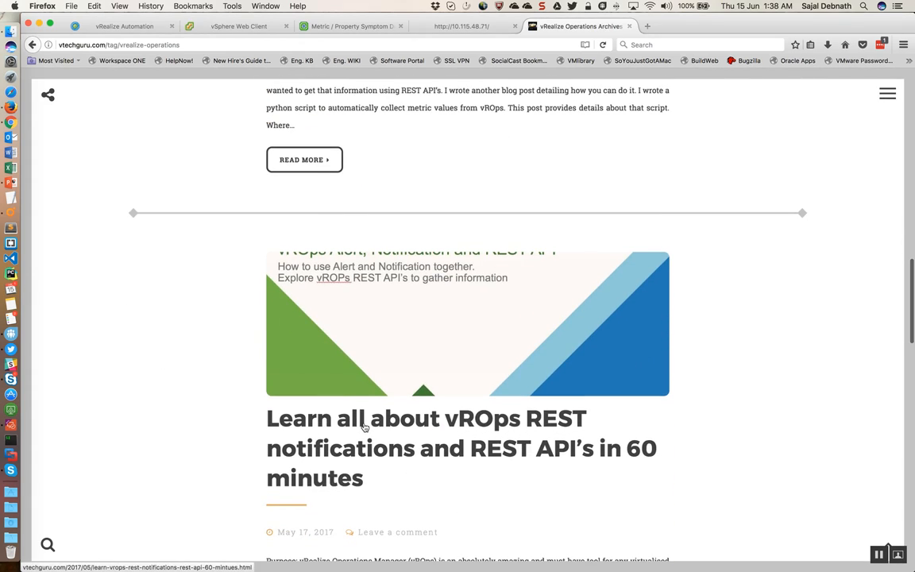
click(365, 428)
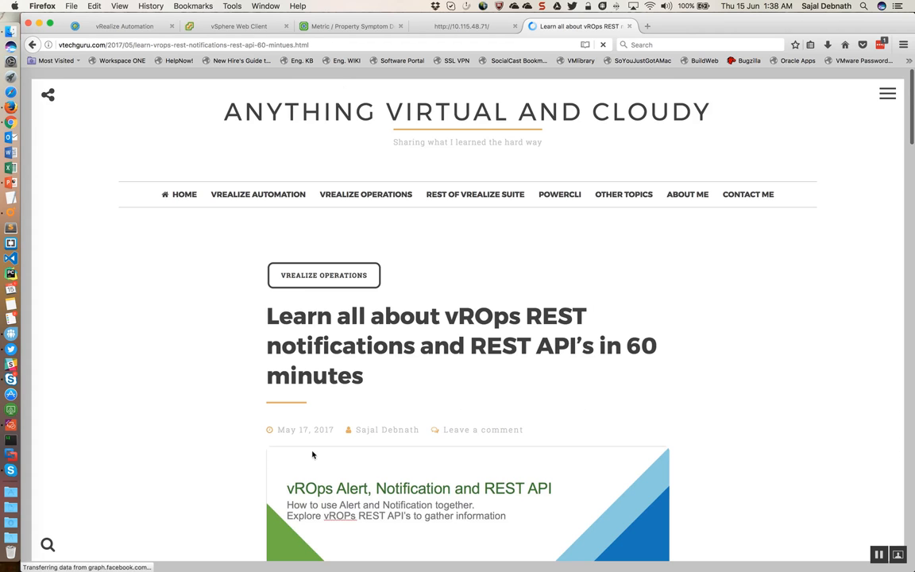
scroll(213, 454, down, 5)
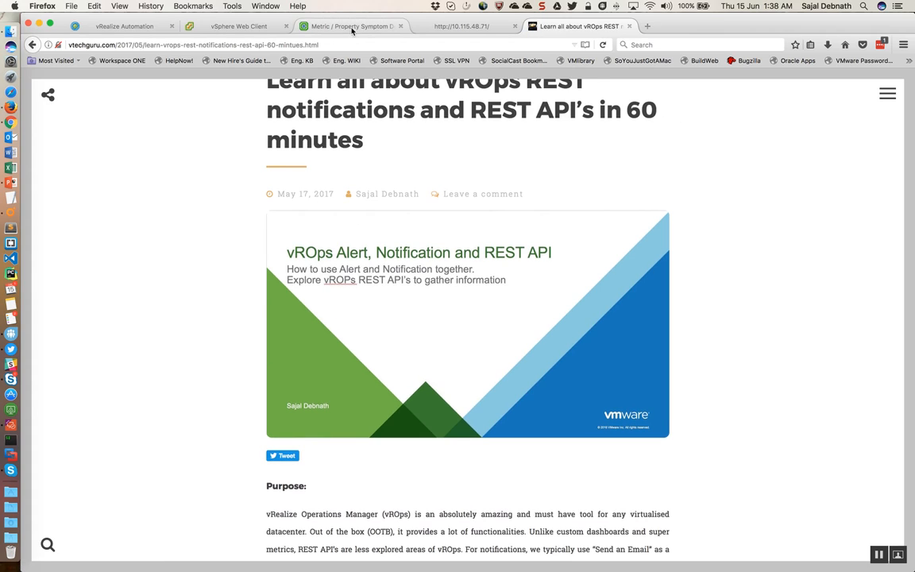
Step: Return to vRealize Operations Manager and filter the metric and property symptom definitions by the author's first name
click(319, 26)
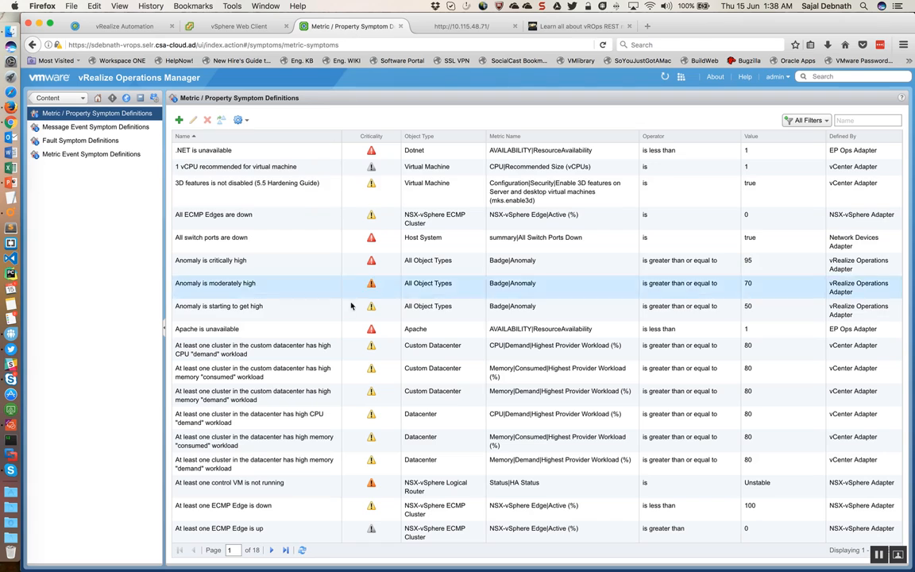
click(842, 120)
text(Sajal)
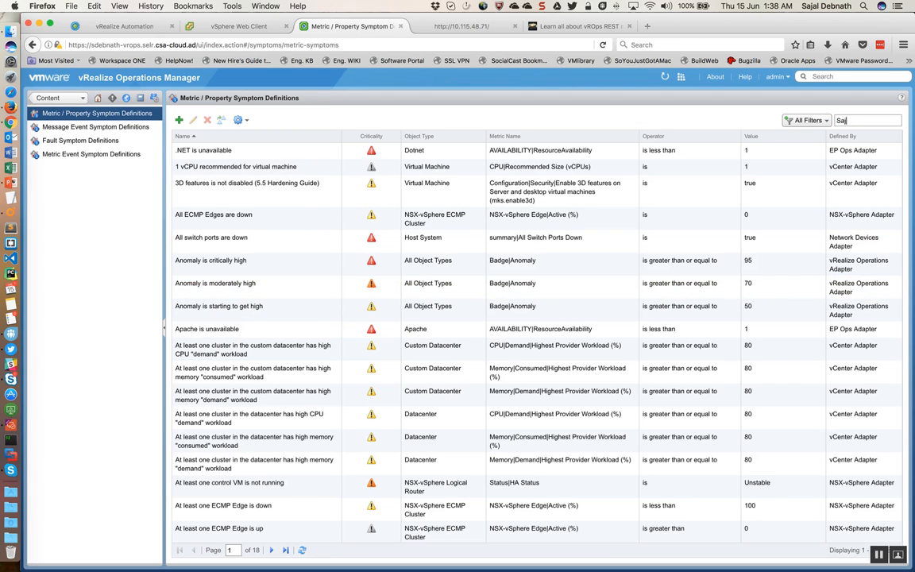
key(Return)
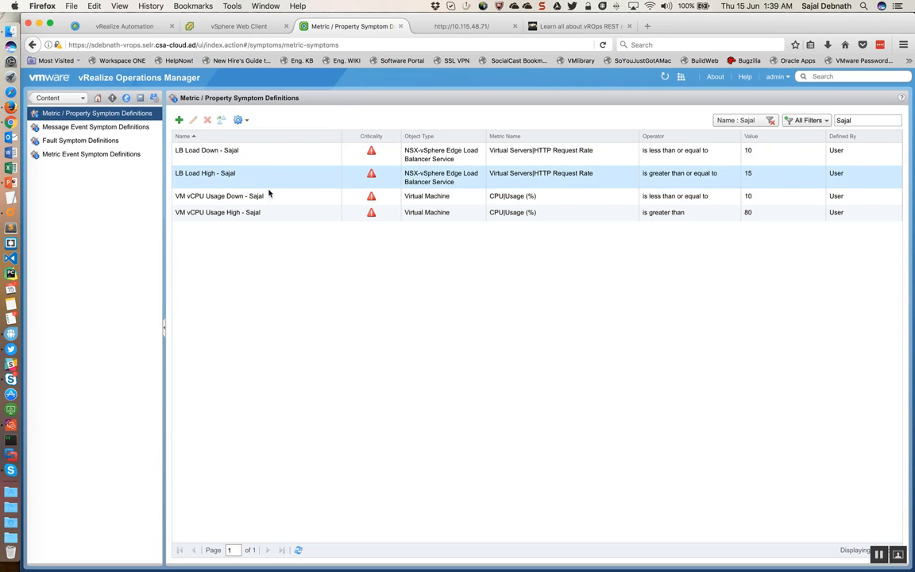
Step: Open the VM vCPU Usage High symptom definition for editing and examine its Memory(Host) and Network I/O metrics
click(273, 218)
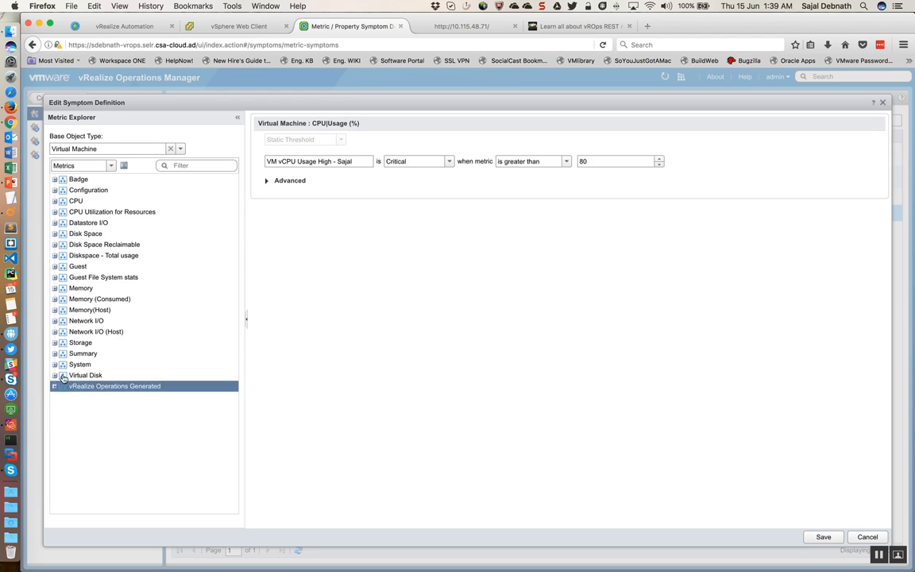
click(54, 309)
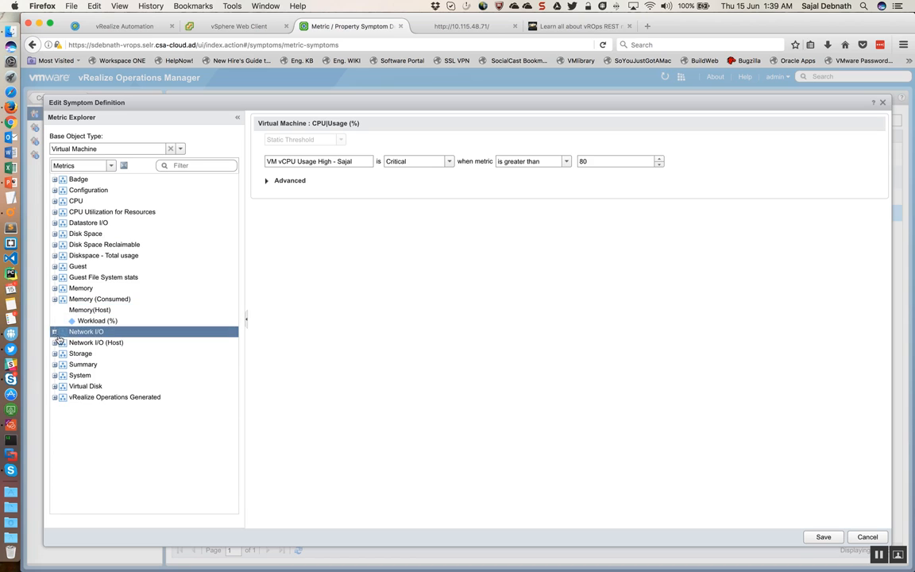
click(54, 331)
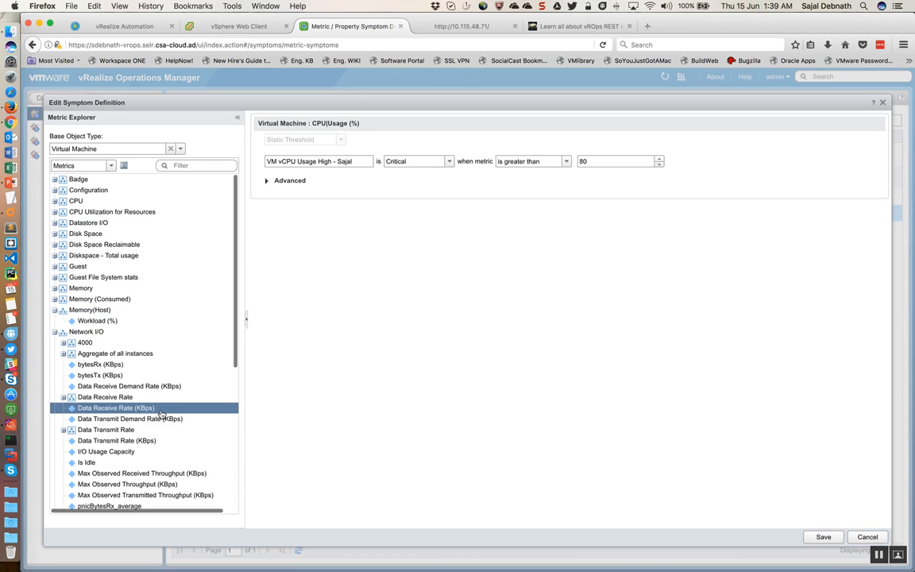
scroll(160, 413, down, 5)
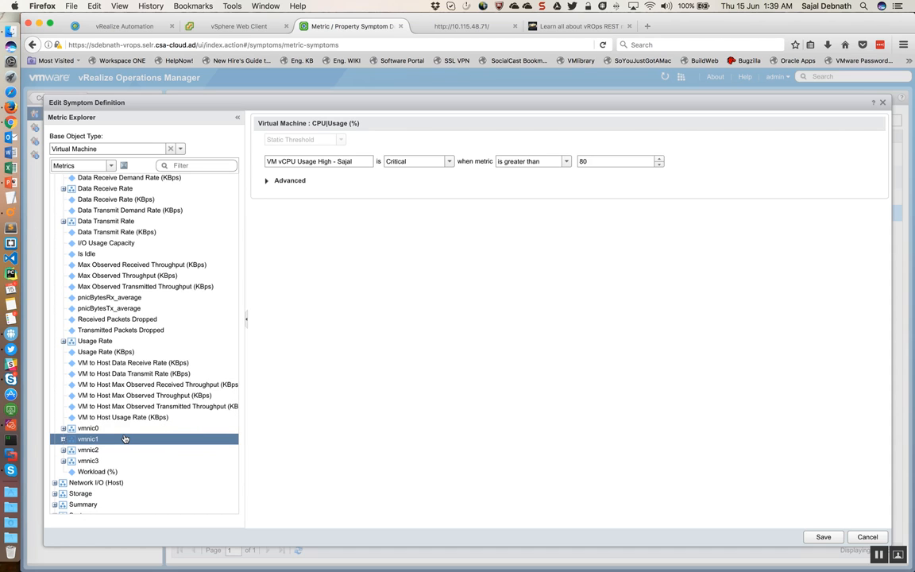
scroll(125, 438, up, 5)
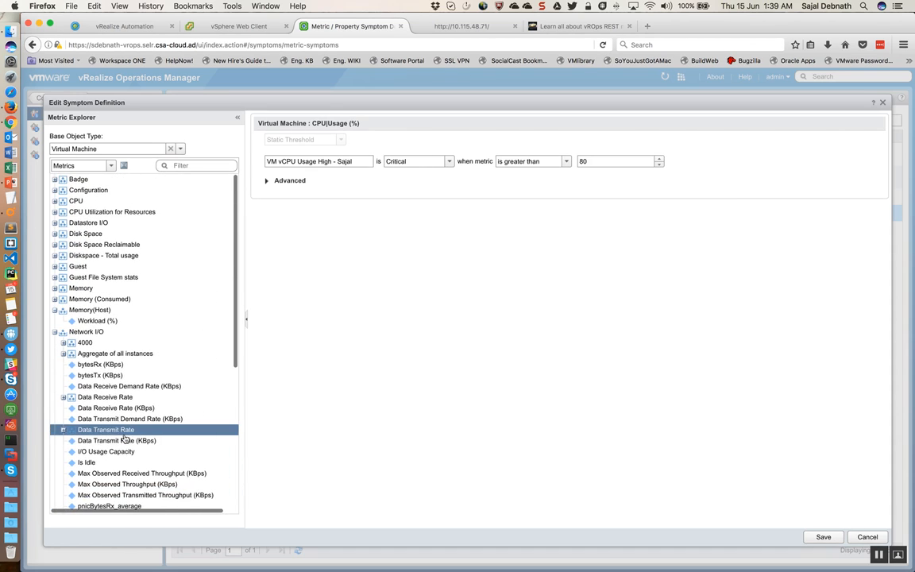
Step: Expand the CPU metrics in the metric explorer and examine the usage metrics available for a virtual machine
click(55, 202)
scroll(169, 325, down, 5)
scroll(170, 337, down, 5)
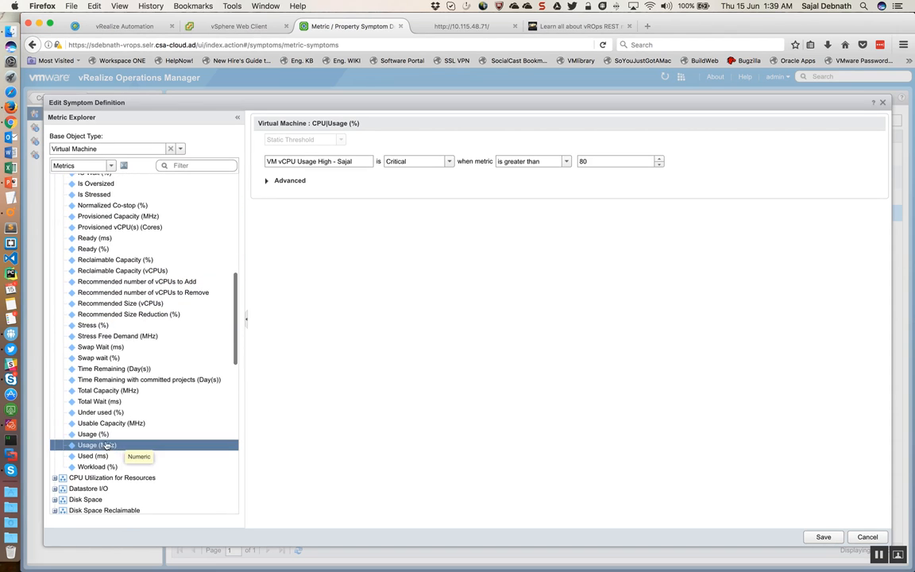
mouse_move(108, 438)
mouse_down()
mouse_move(286, 358)
mouse_move(425, 203)
mouse_move(428, 179)
mouse_move(333, 284)
mouse_move(103, 456)
mouse_move(106, 444)
mouse_up()
scroll(124, 442, down, 5)
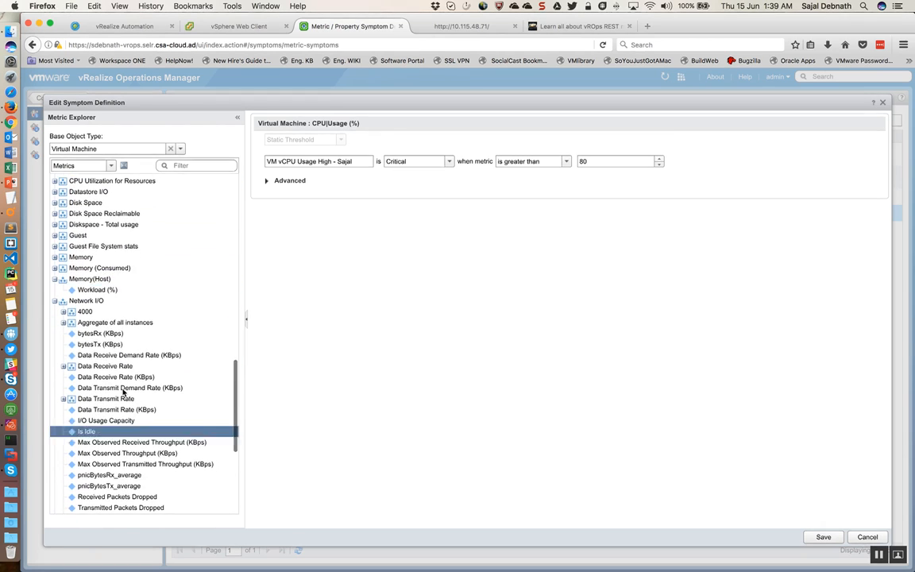
Step: Expand the Memory metrics in the metric explorer and look through the available entries
click(80, 252)
click(55, 252)
click(129, 307)
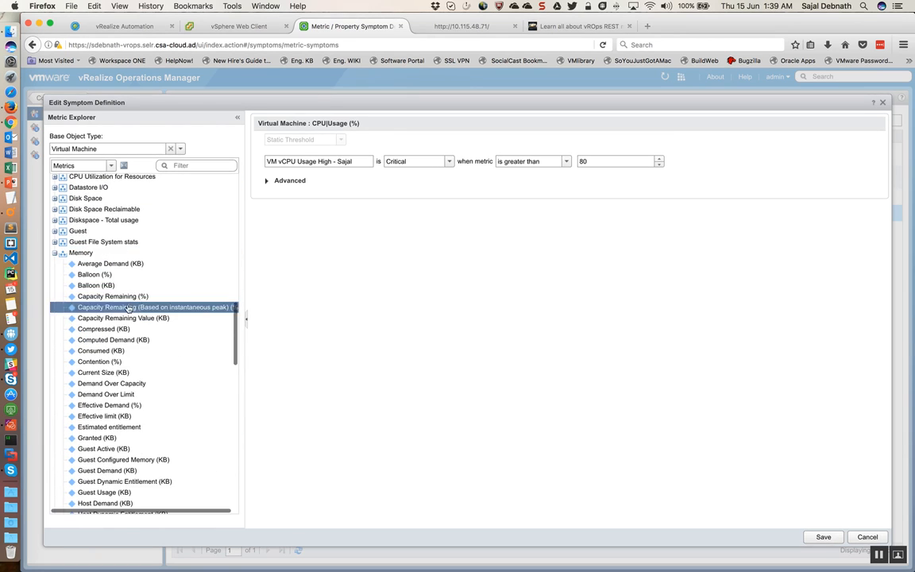
scroll(154, 333, down, 10)
scroll(153, 332, down, 3)
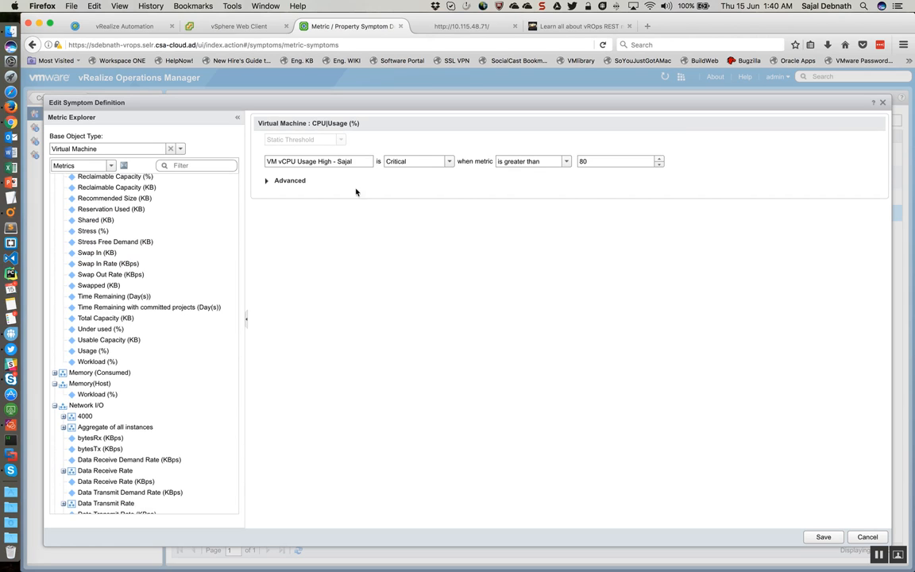
Step: Check the advanced wait and cancel cycle settings of the vCPU usage symptom and save the definition
click(267, 181)
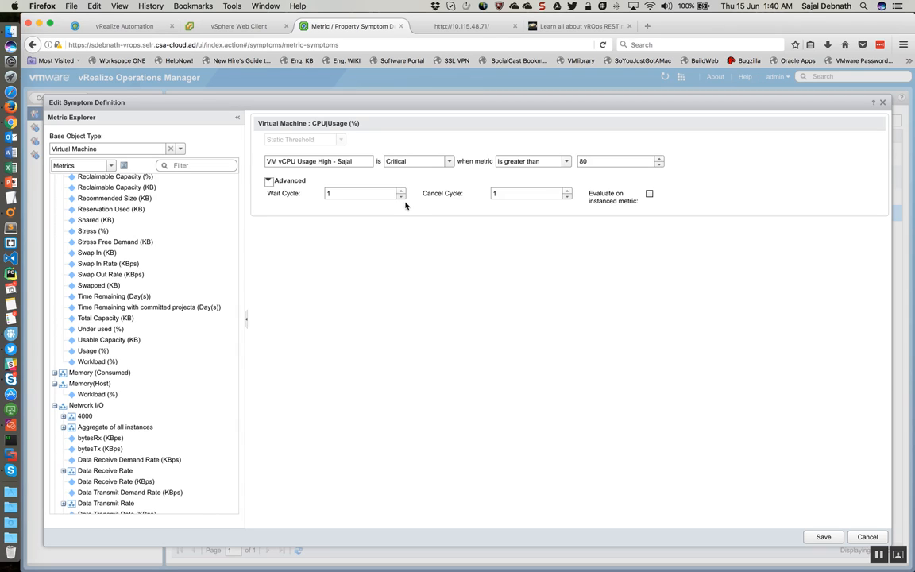
click(823, 537)
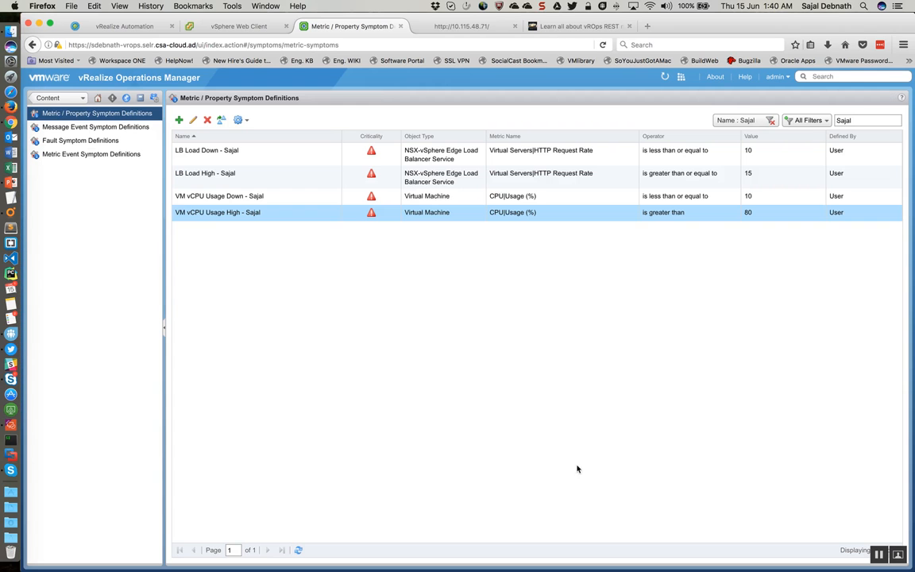
Step: Open the LB Load High symptom definition for editing and confirm NSX-vSphere Edge Load Balancer Service as its base object type
click(235, 177)
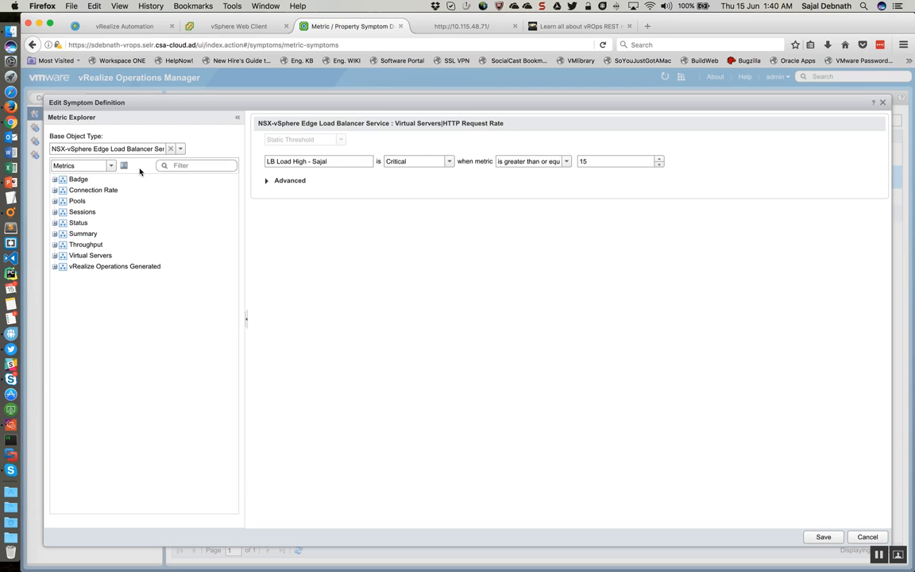
click(180, 150)
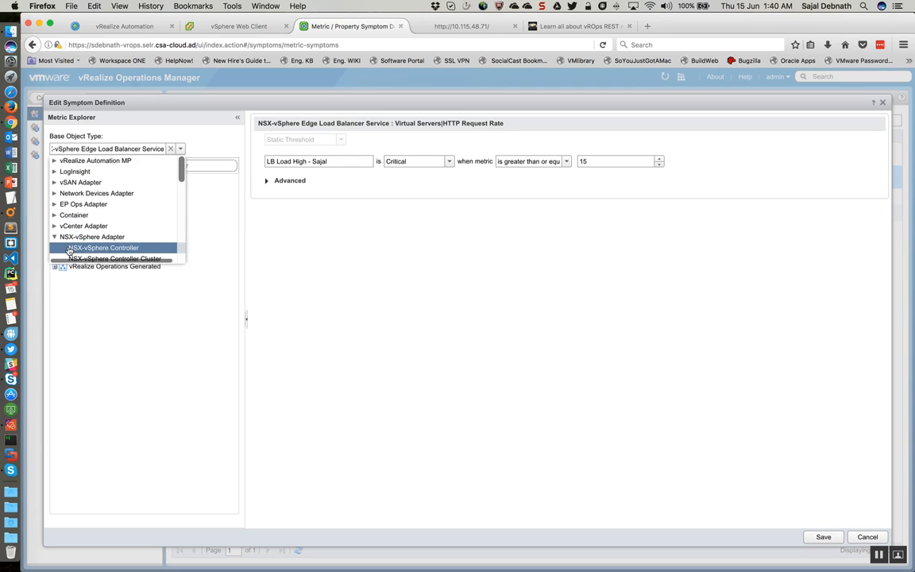
scroll(104, 248, down, 5)
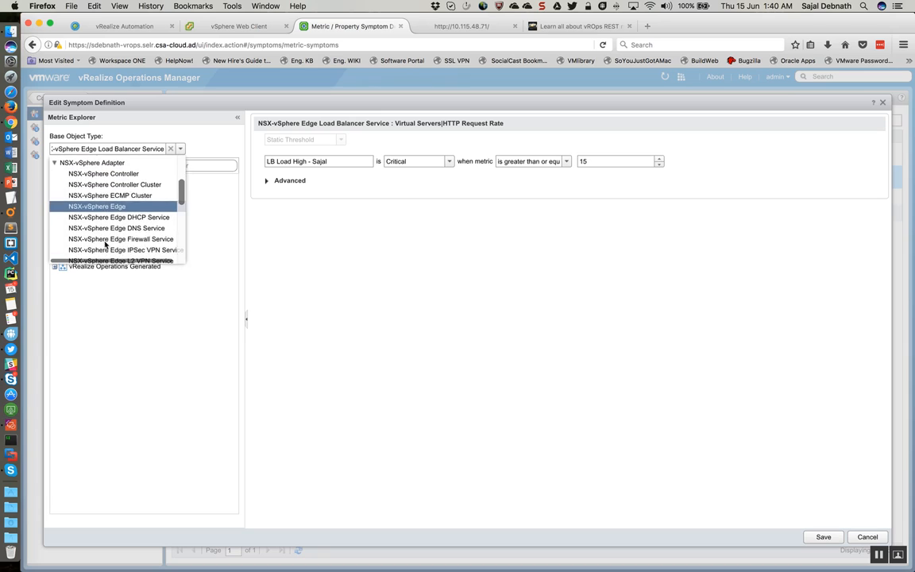
scroll(151, 254, down, 1)
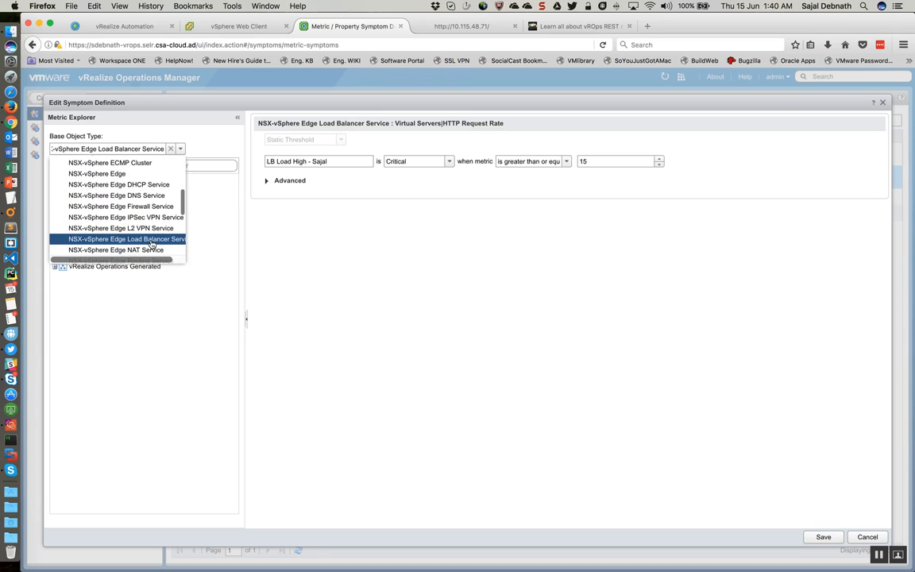
click(164, 241)
Step: Expand the Virtual Servers metrics of the load balancer service and examine HTTP Request Rate and the other available metrics
click(74, 202)
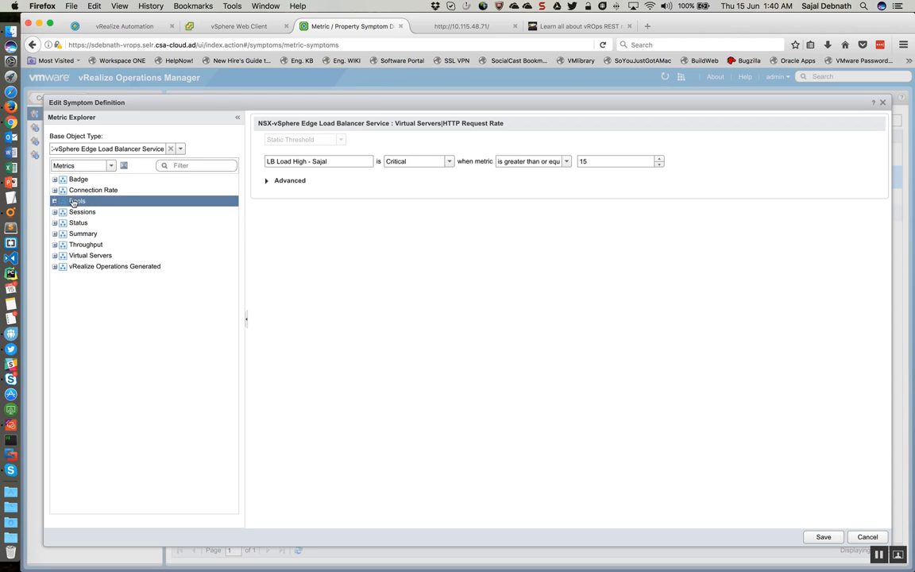
click(54, 245)
click(56, 256)
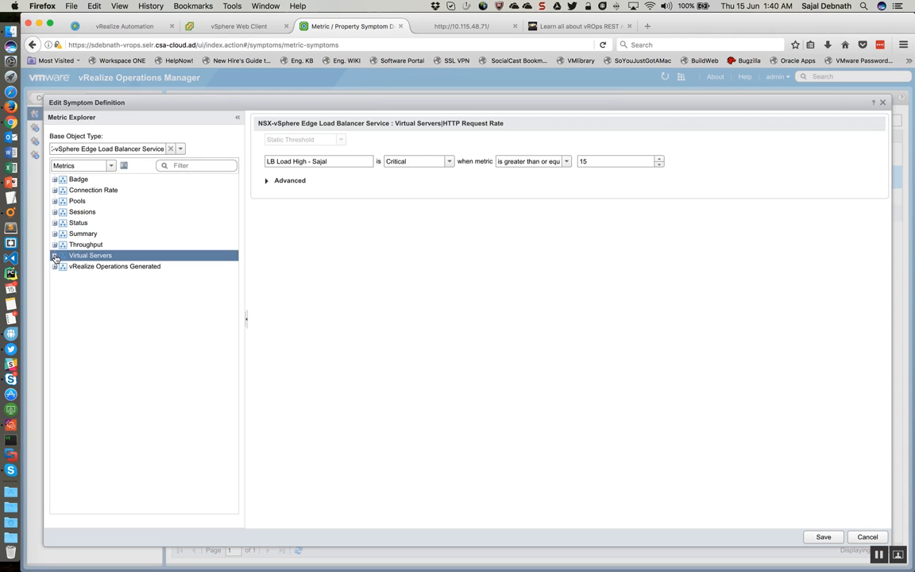
click(120, 365)
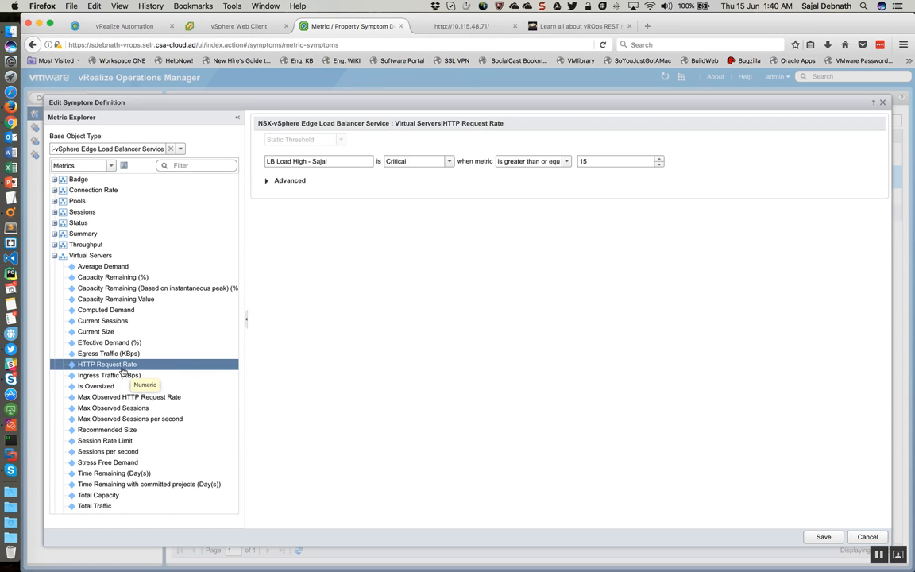
scroll(122, 370, down, 5)
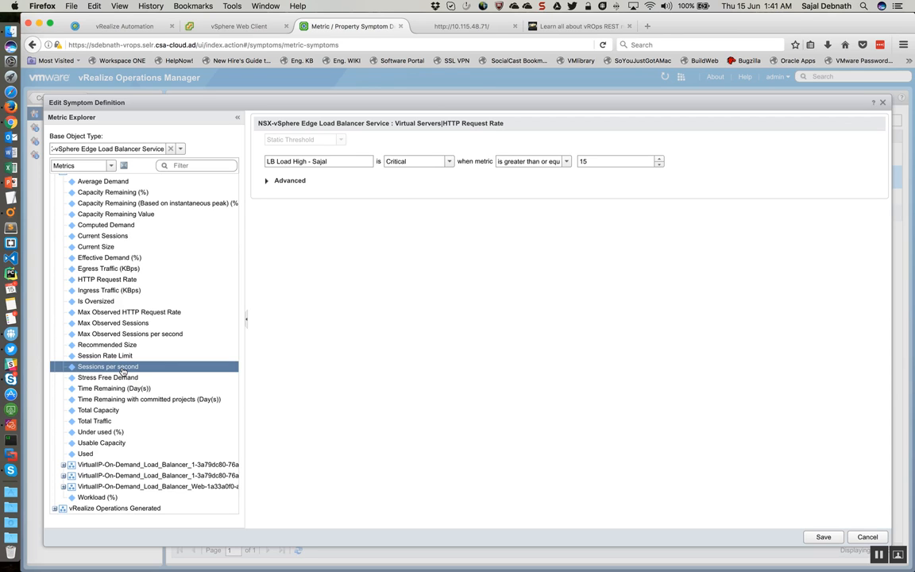
scroll(123, 371, up, 4)
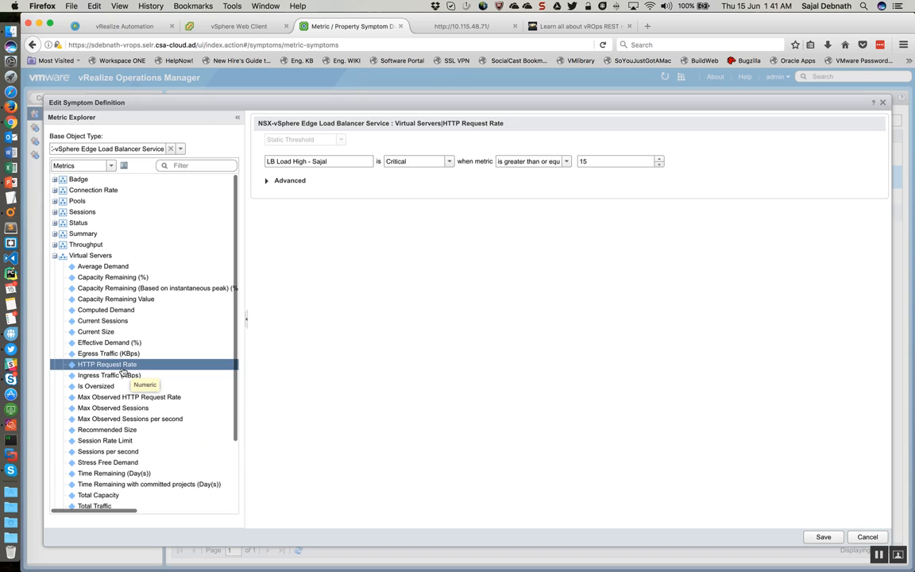
Step: Expand the Sessions metrics, look through the available entries, and close the symptom definition without saving
click(54, 211)
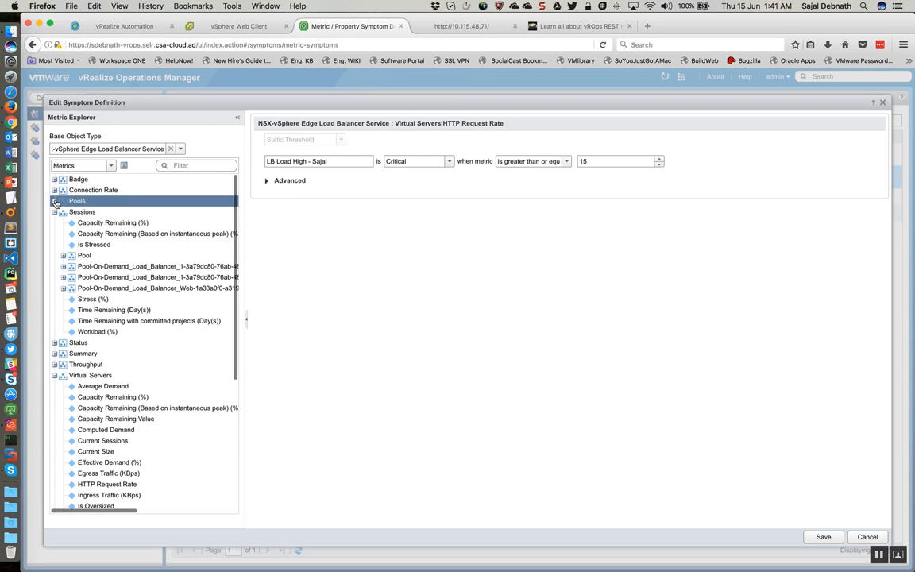
scroll(148, 323, down, 4)
scroll(147, 323, down, 3)
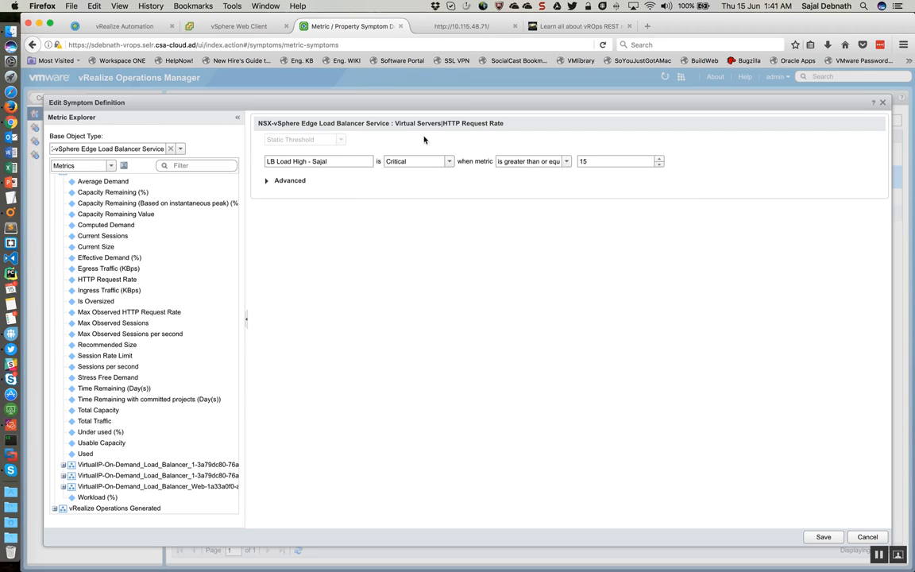
click(864, 537)
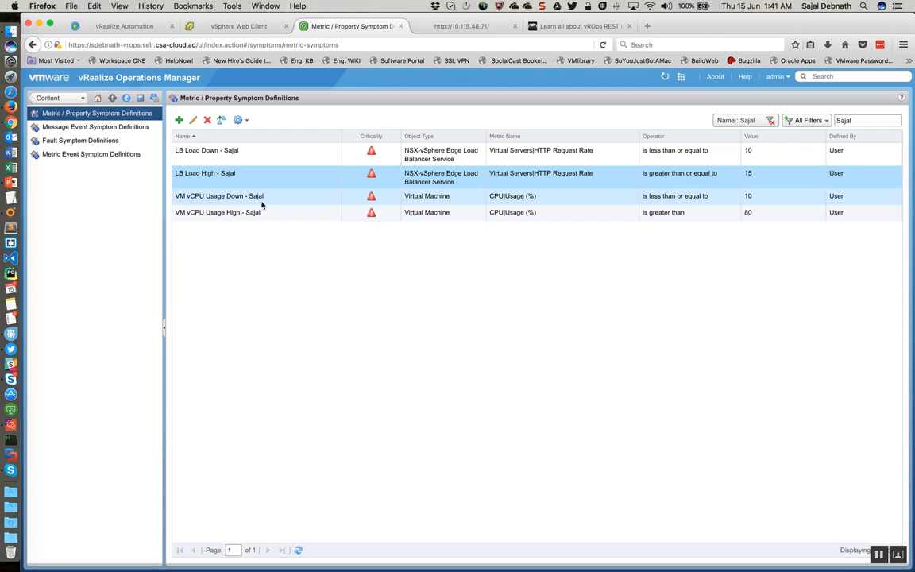
Step: Go to the alert definitions and filter the list by the author's first name
click(63, 98)
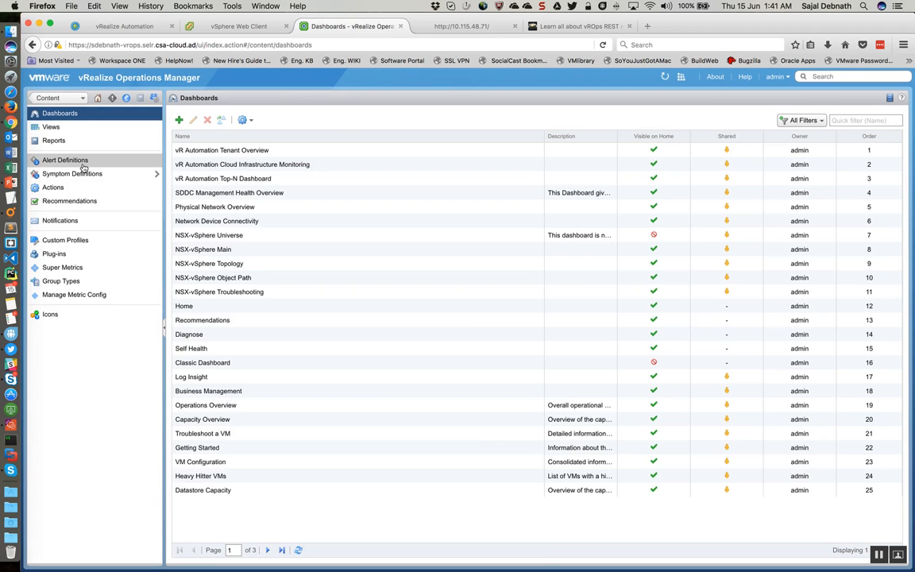
click(65, 161)
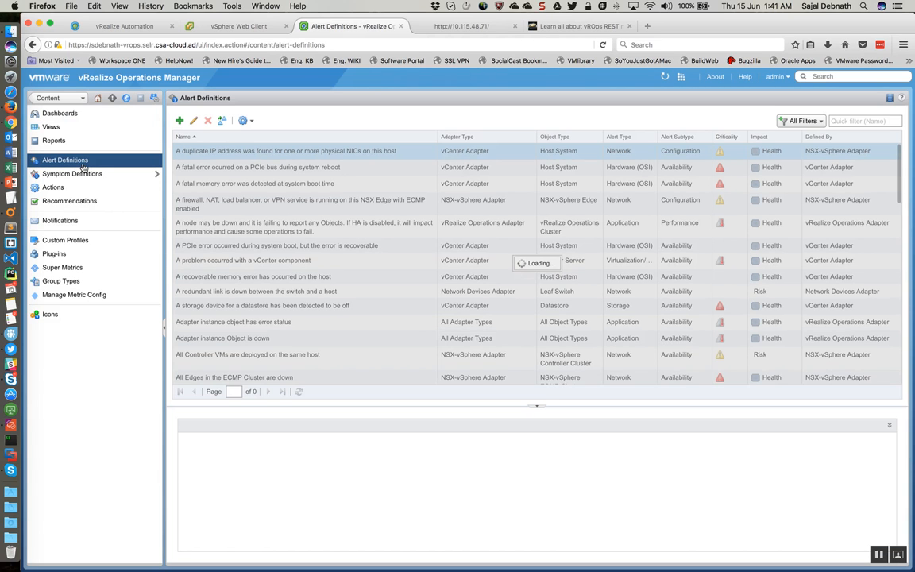
click(864, 121)
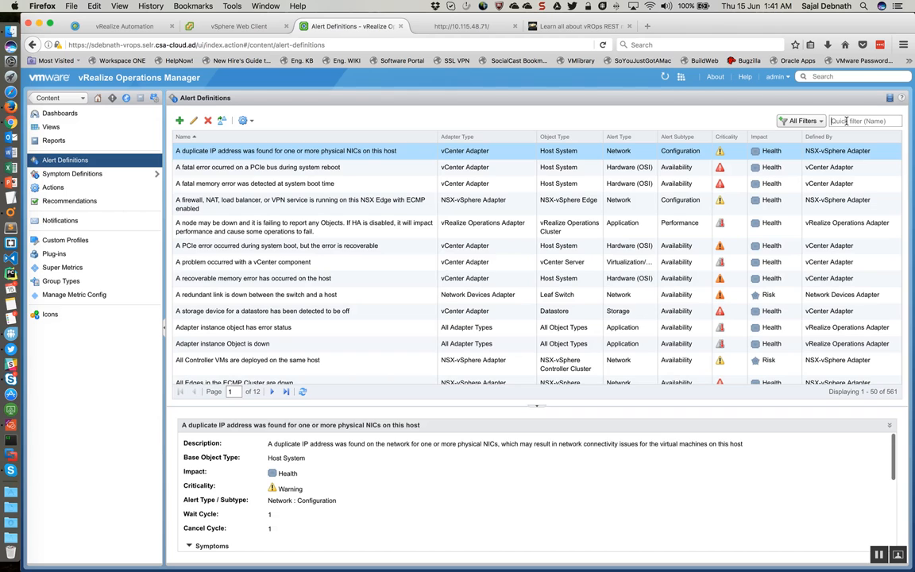
text(Sajal)
key(Return)
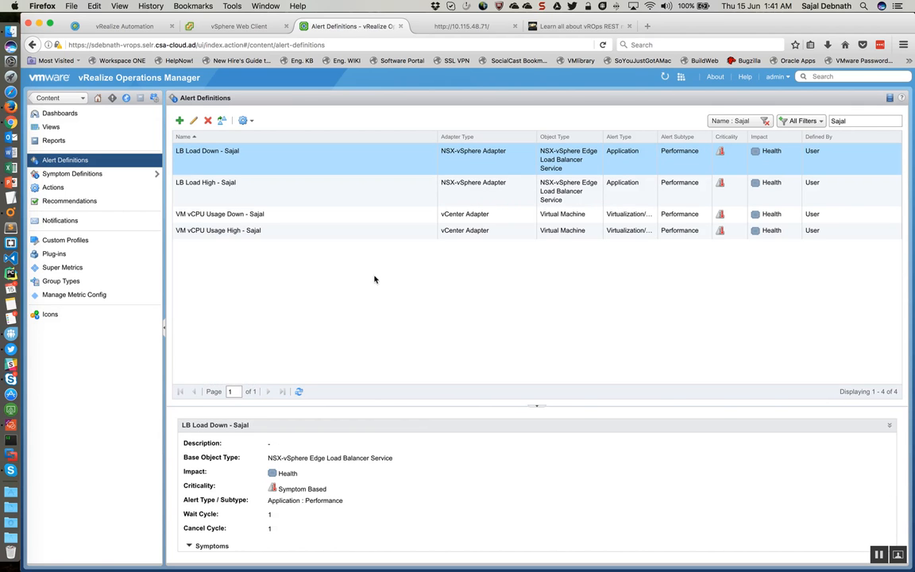
Step: Open the VM vCPU Usage High alert definition and review its base object type, alert impact, and available alert types and subtypes
click(281, 231)
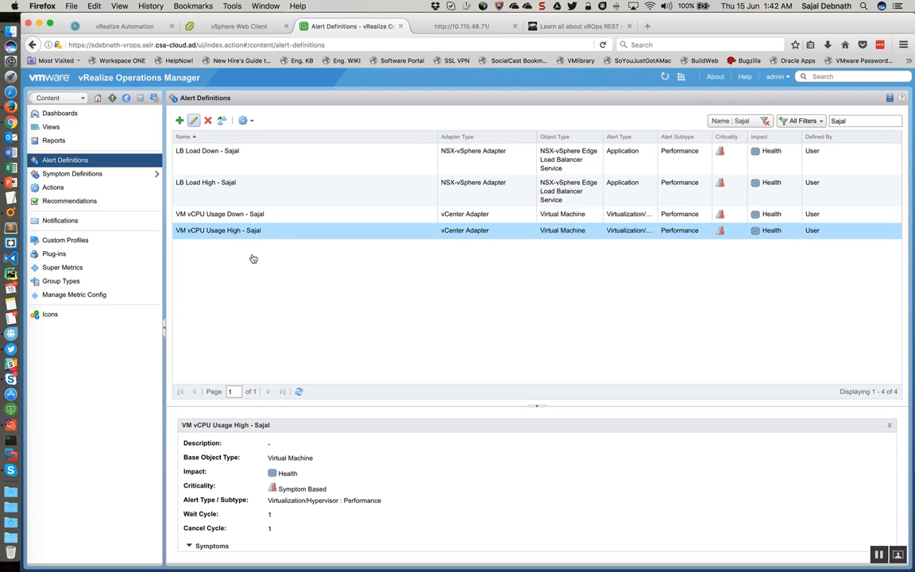
double_click(226, 229)
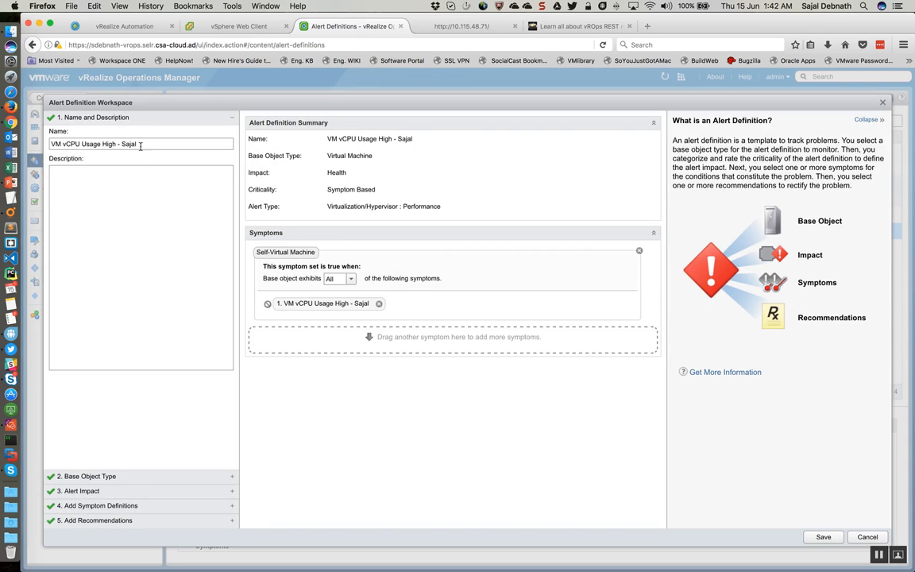
click(119, 477)
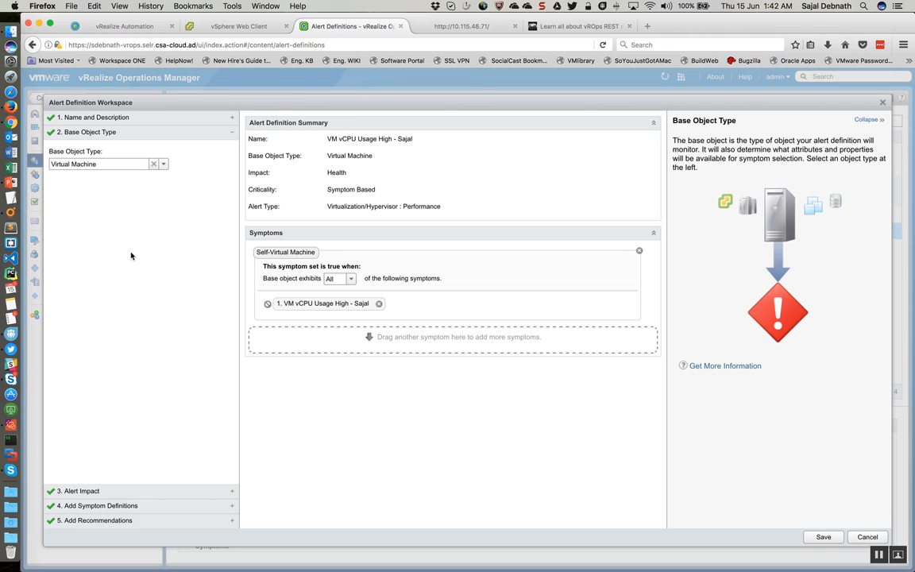
click(108, 494)
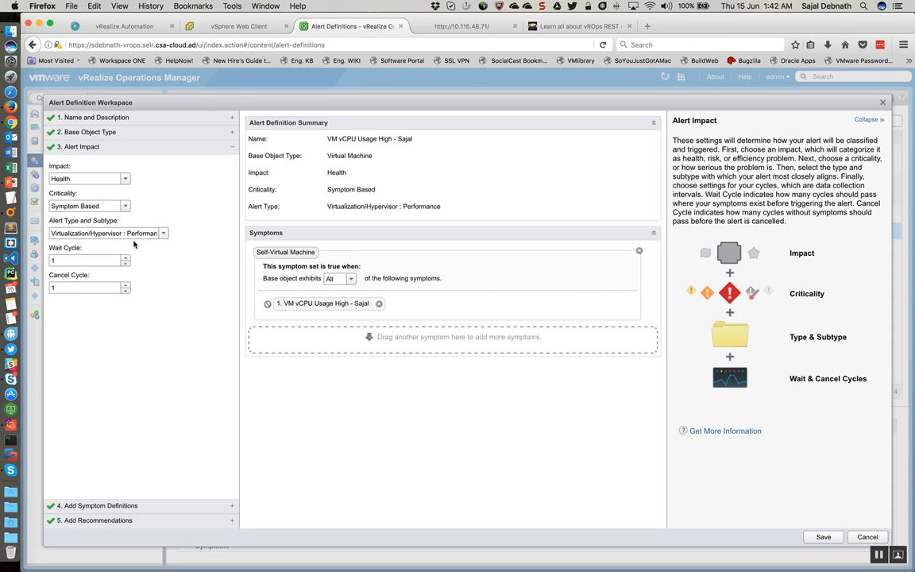
click(163, 233)
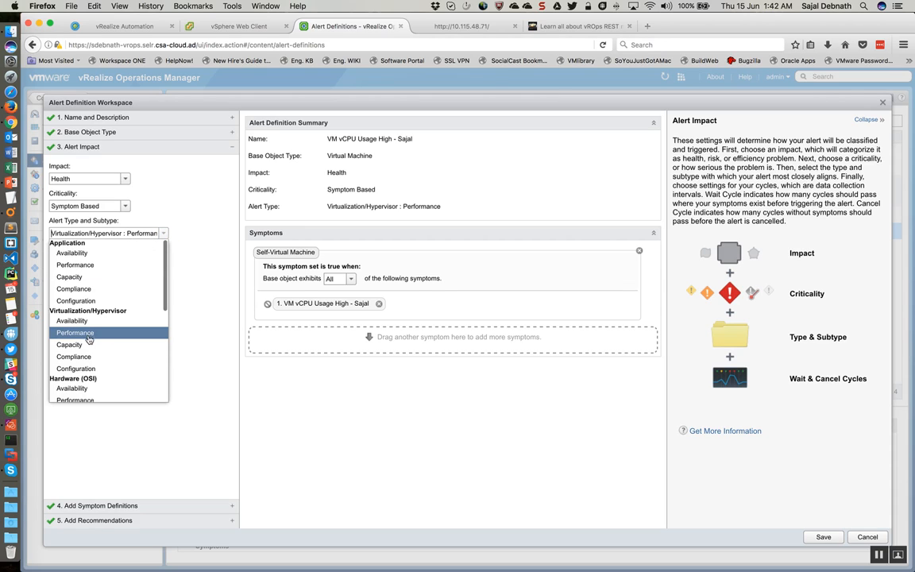
click(197, 266)
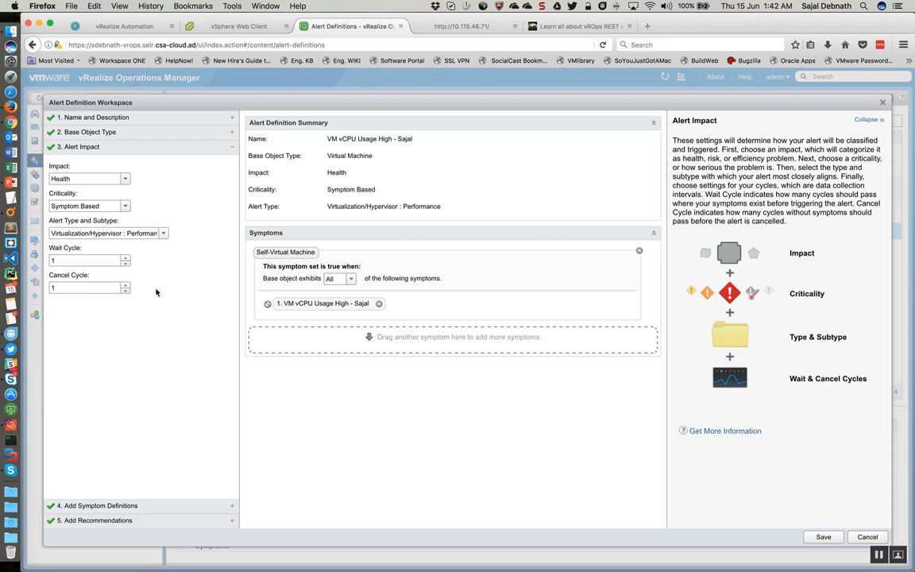
Step: Review the alert's symptom definition types and filter the Metric / Property symptoms by the author's first name to find the vCPU usage symptoms
click(119, 505)
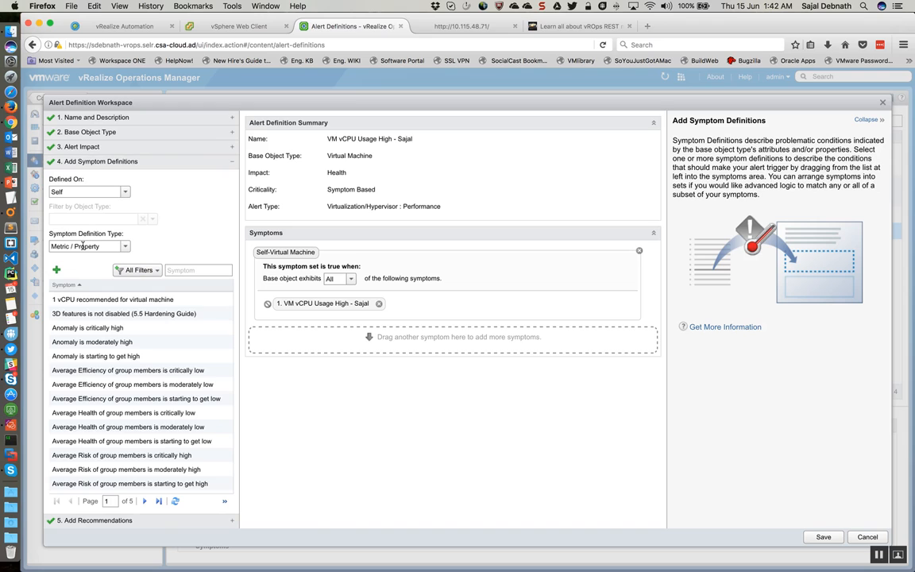
click(124, 247)
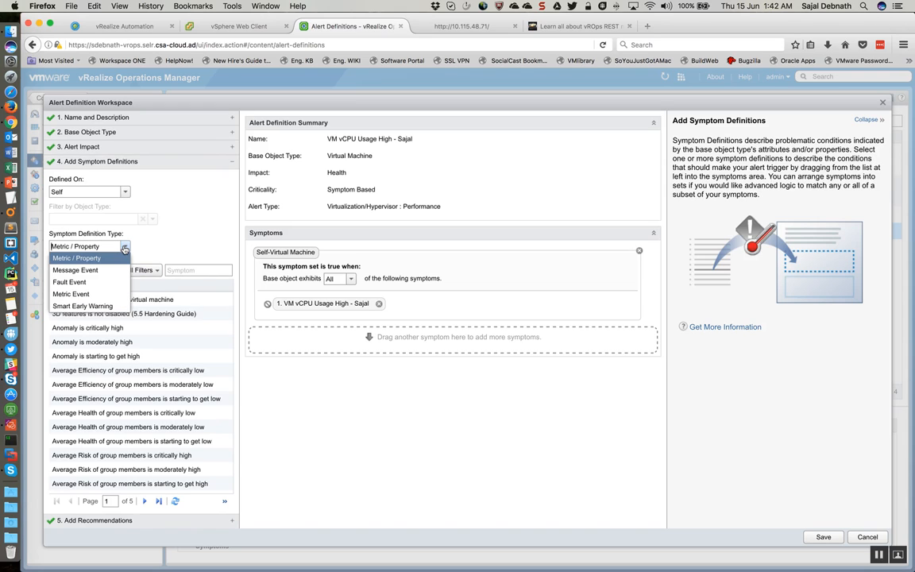
click(182, 270)
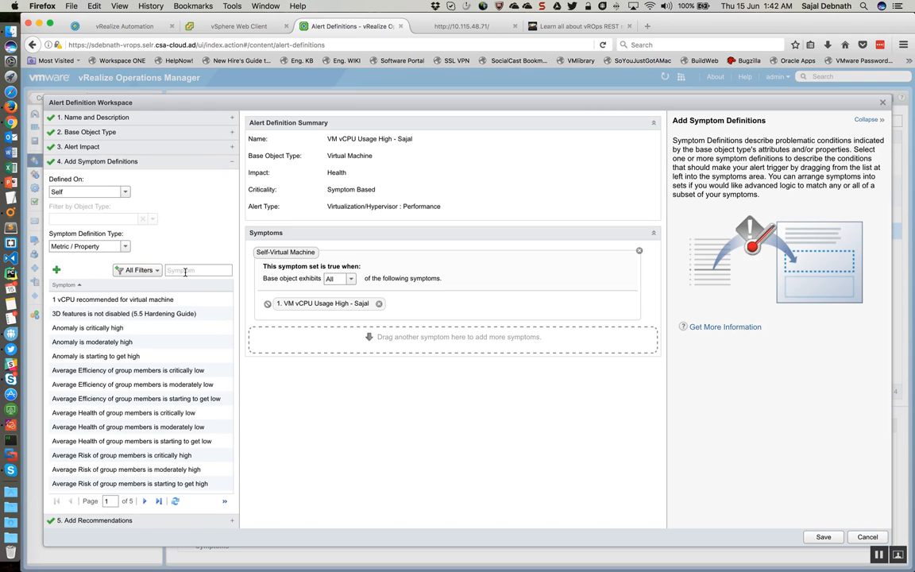
text(Sajal)
key(Return)
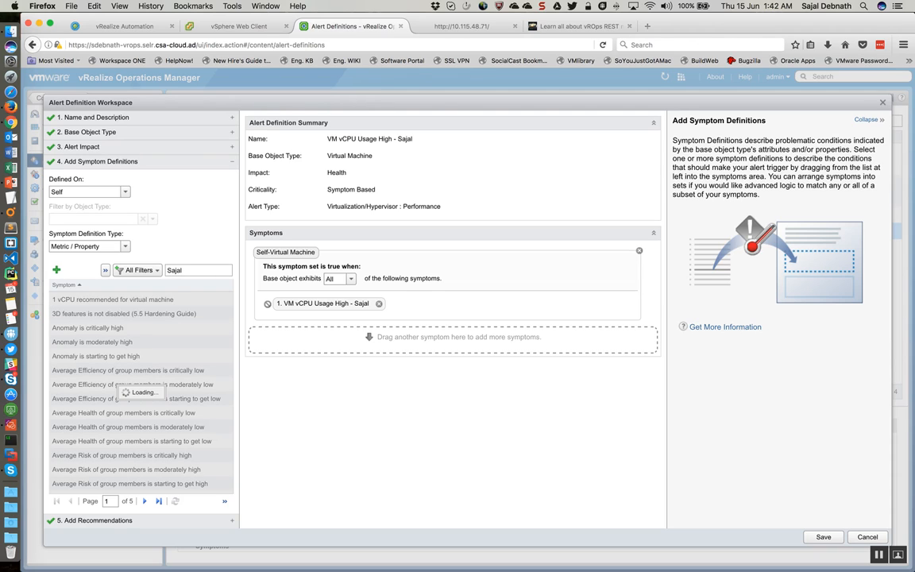
click(126, 314)
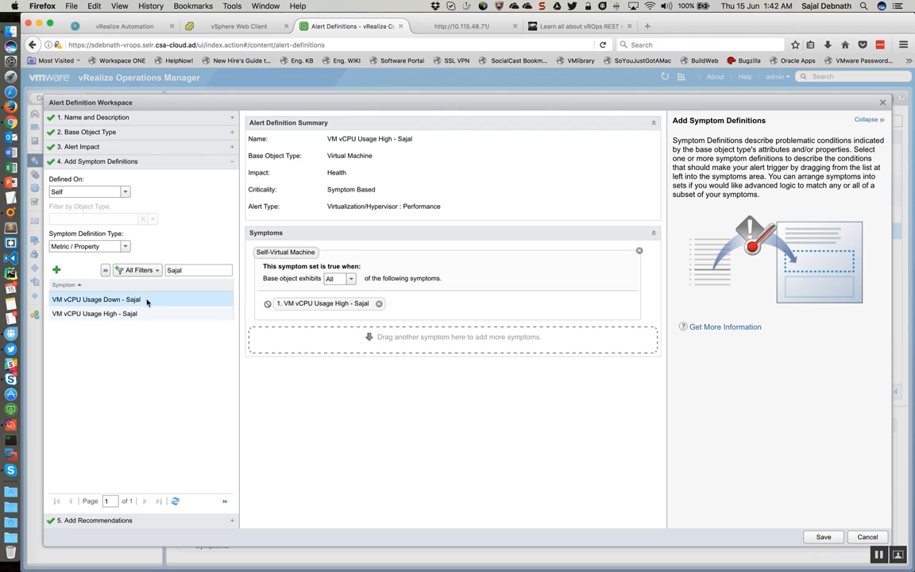
mouse_move(145, 315)
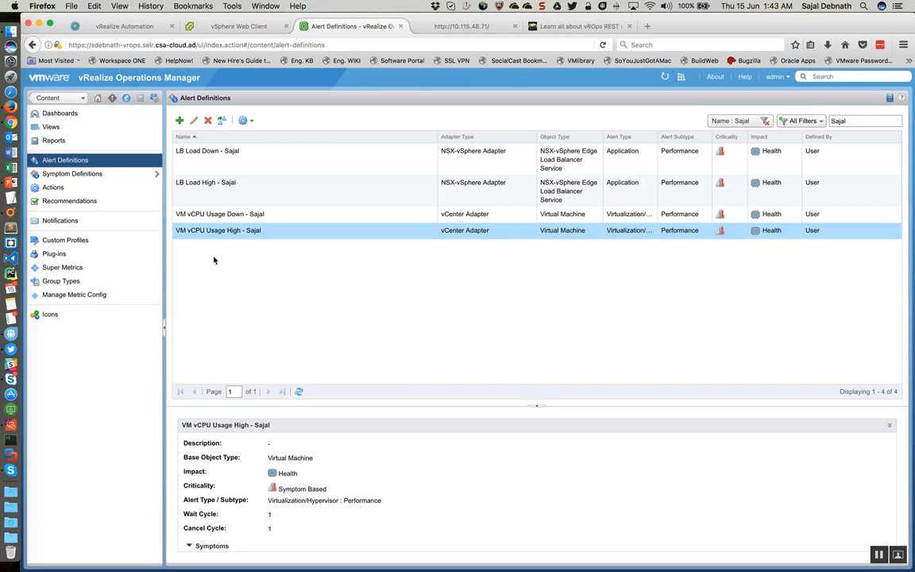
Step: Go to the notification rules and open the VM vCPU Usage High rule for editing
click(60, 220)
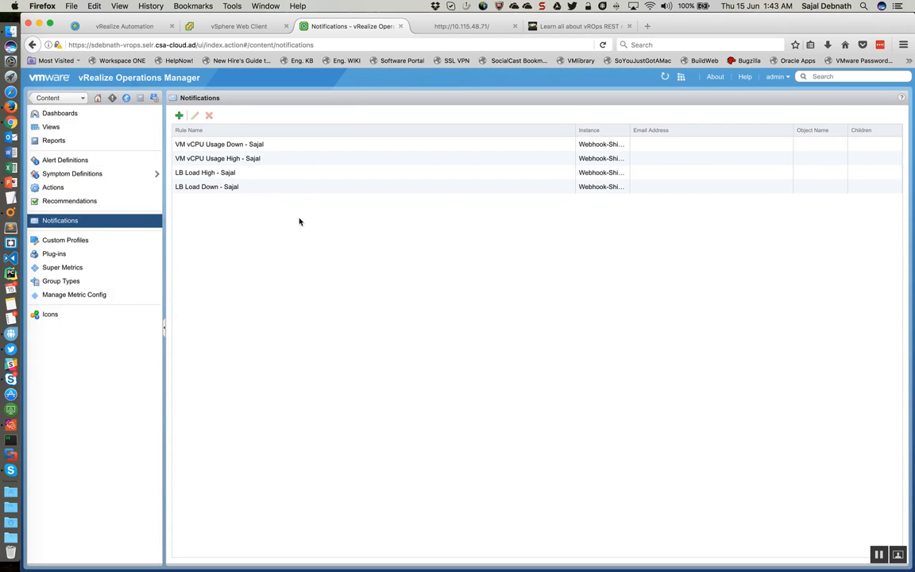
click(269, 160)
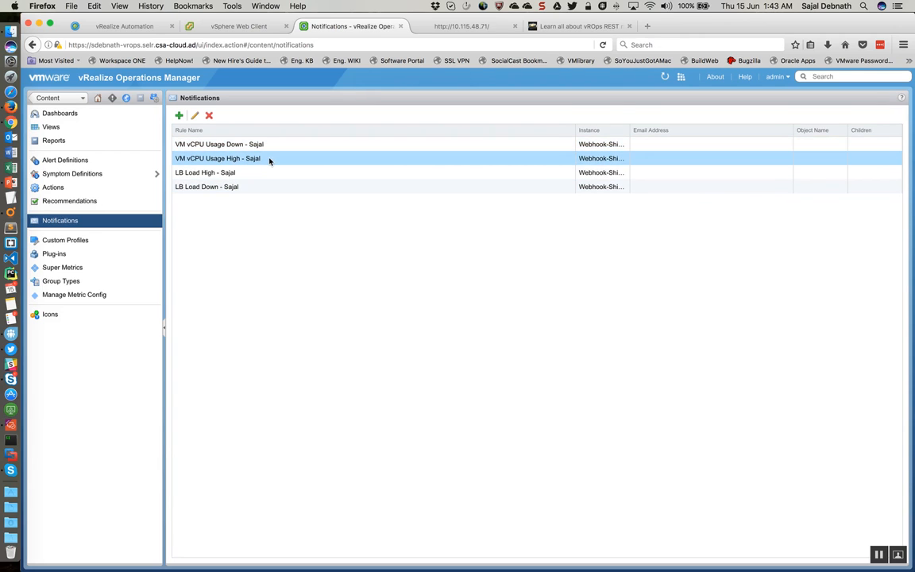
click(195, 115)
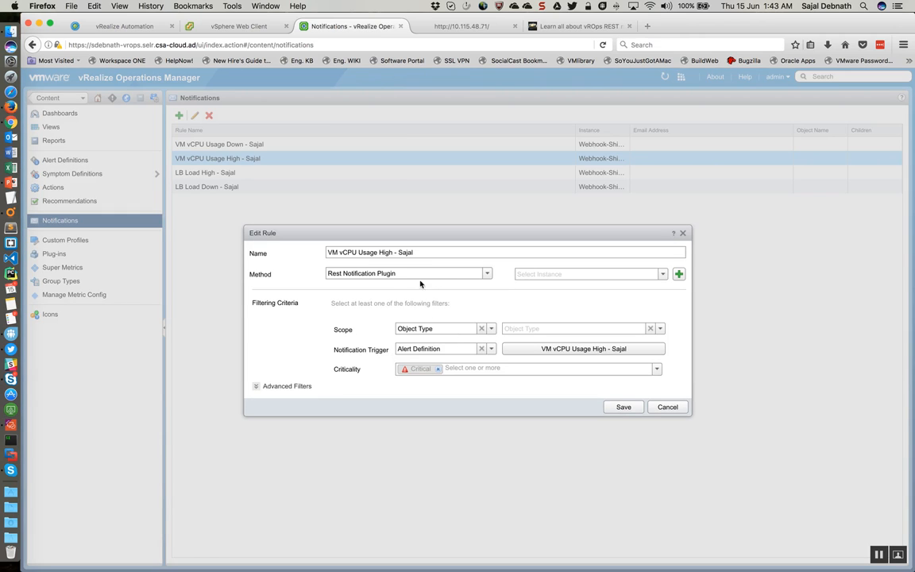
Step: Set the rule's notification method to SNMP Trap Plugin with the Orchestrator SNMP Notification instance
click(486, 274)
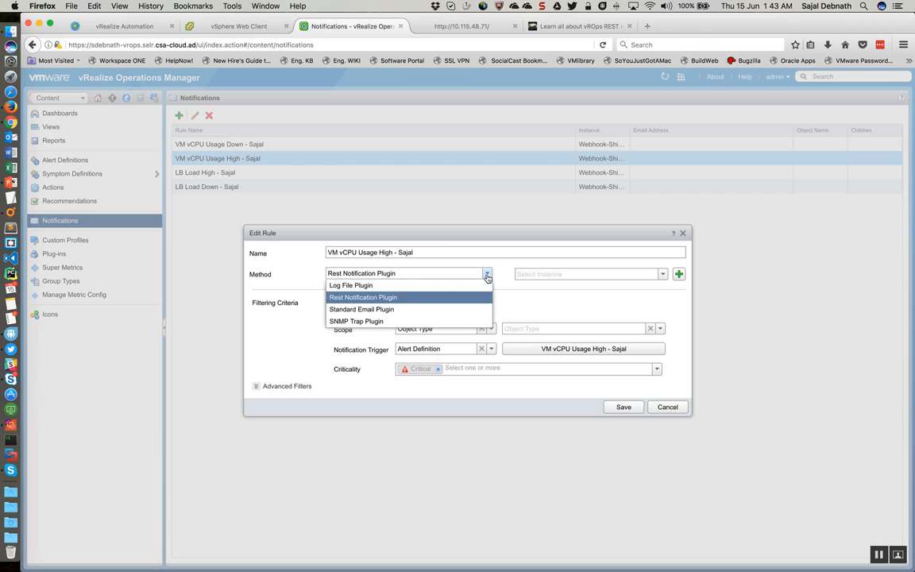
click(355, 321)
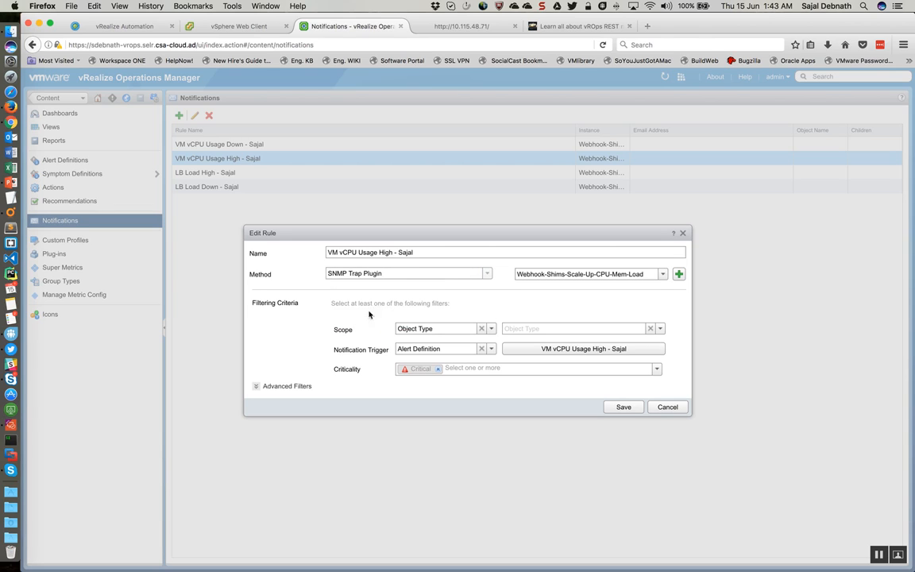
click(662, 274)
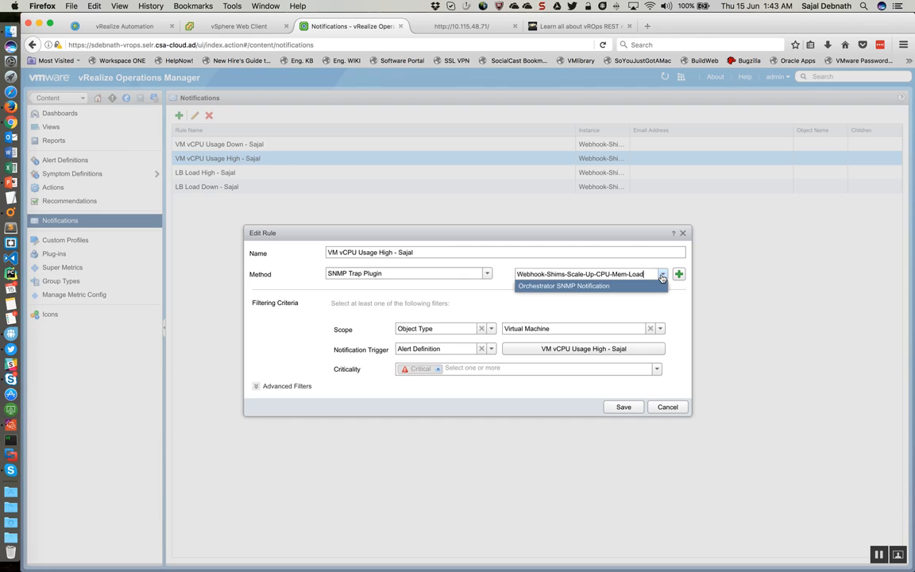
click(556, 287)
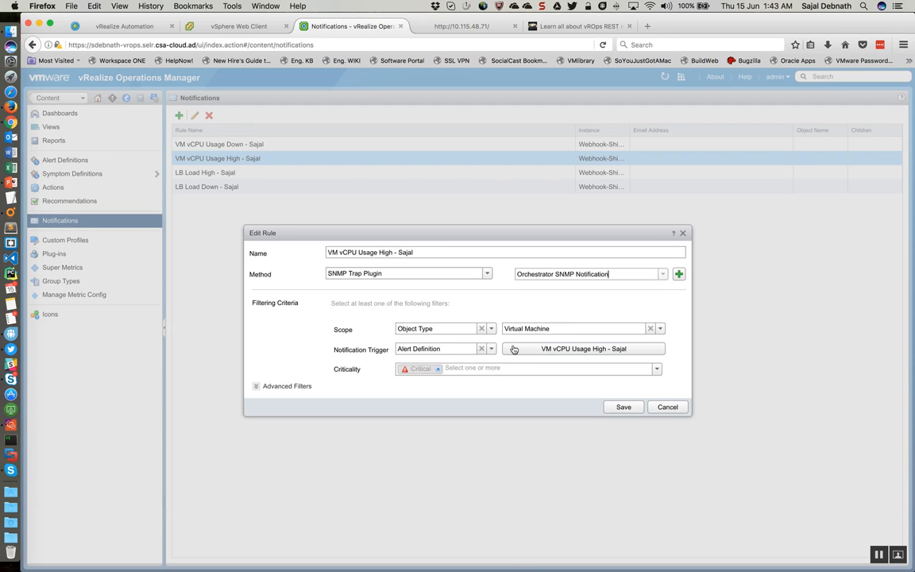
Step: Review the rule's available scope types and the object types offered in place of Virtual Machine
click(660, 329)
click(491, 329)
click(491, 328)
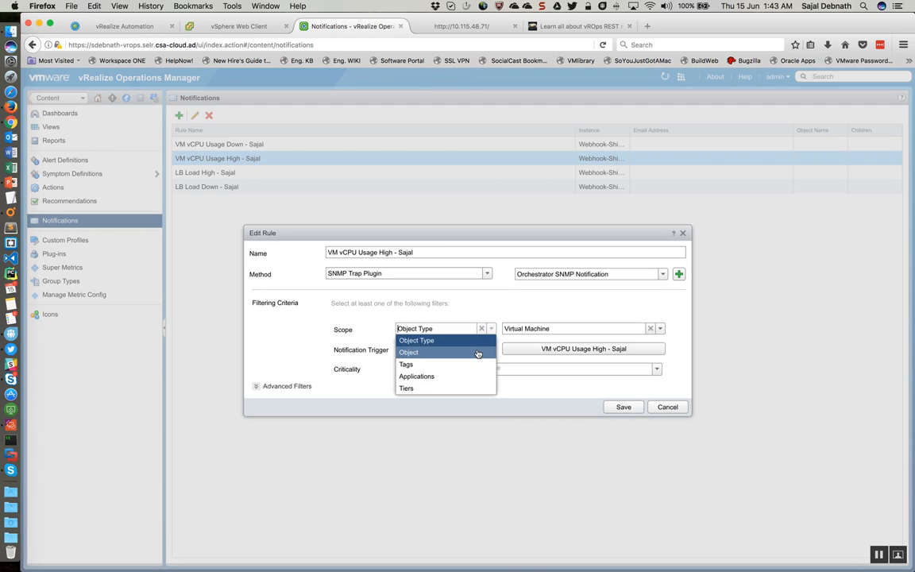
click(499, 301)
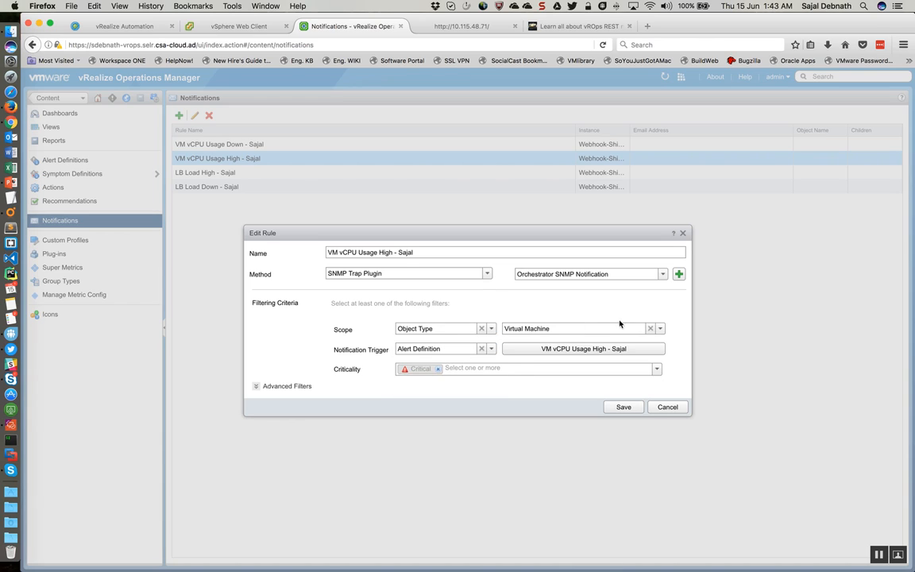
click(660, 328)
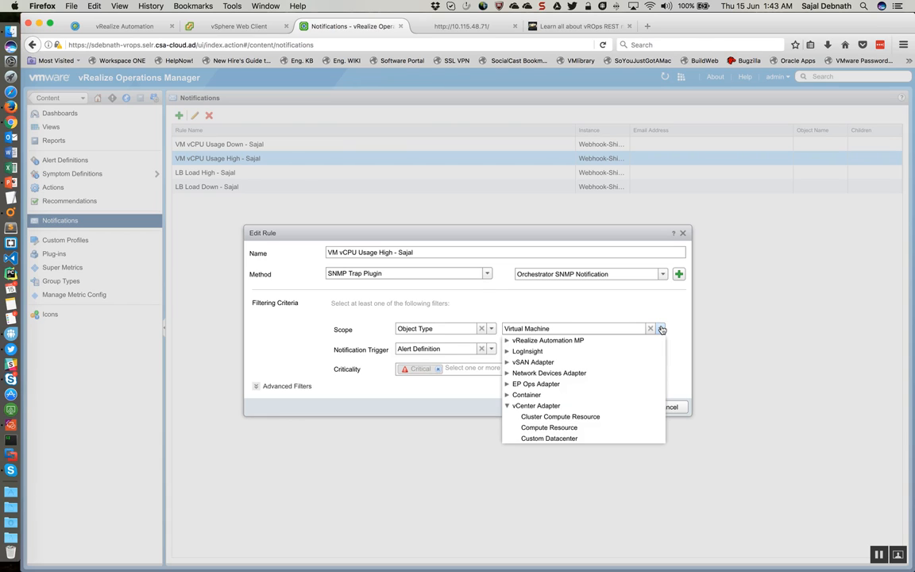
scroll(619, 389, down, 3)
scroll(607, 389, up, 2)
scroll(603, 389, down, 5)
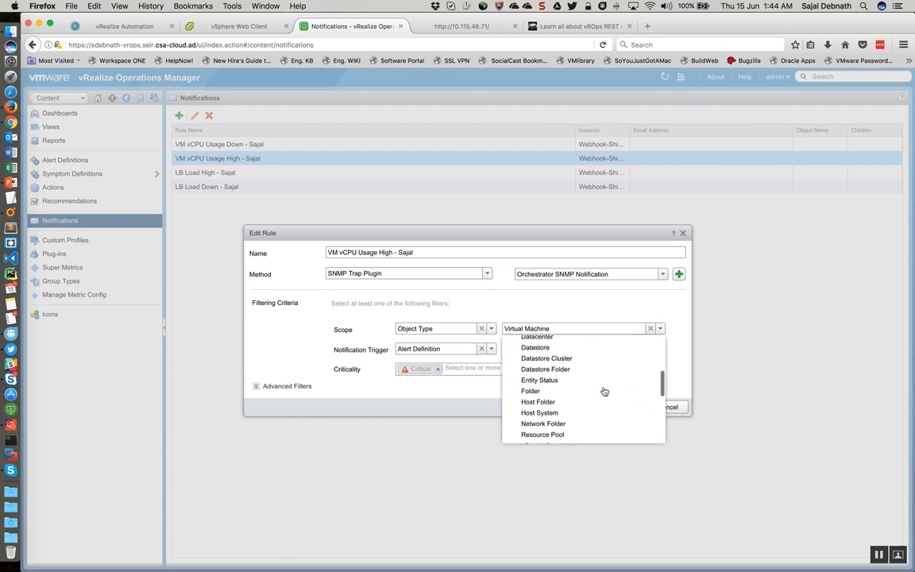
click(397, 401)
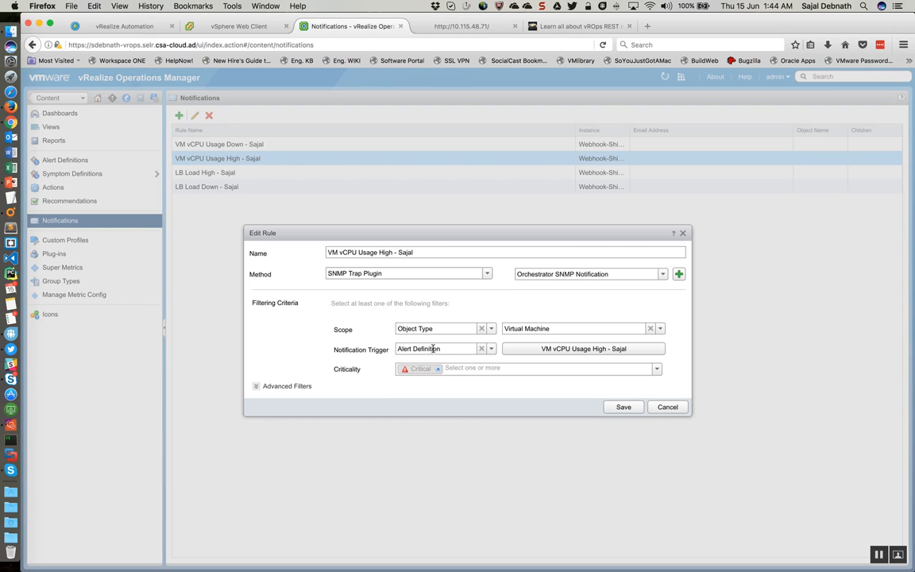
Step: Review the alert definitions available for the notification trigger and the advanced filter options for alert states and alert status
click(567, 353)
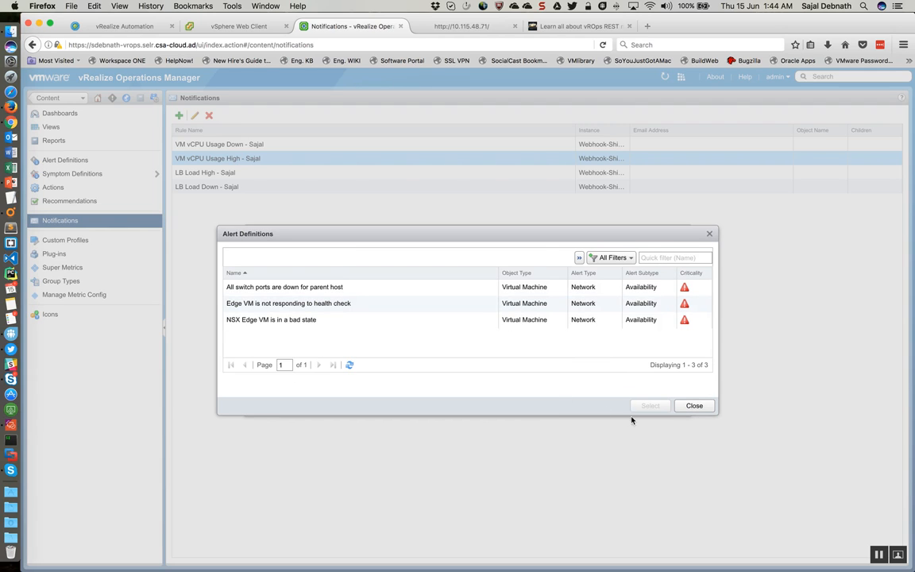
click(694, 406)
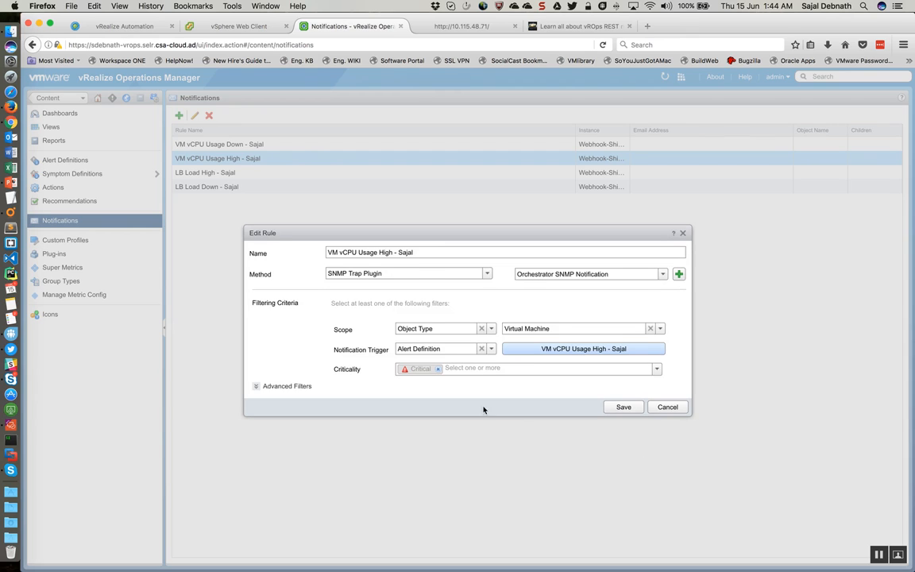
click(256, 386)
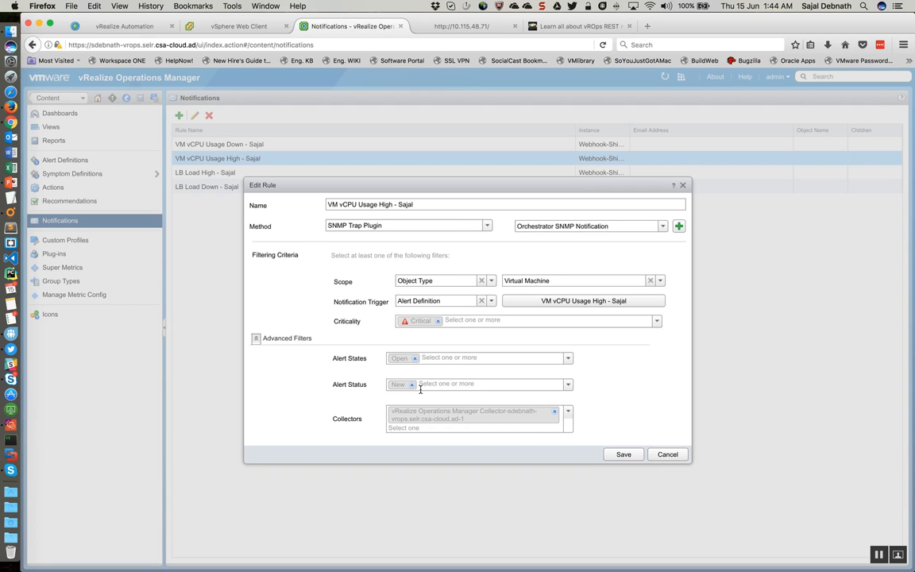
click(508, 358)
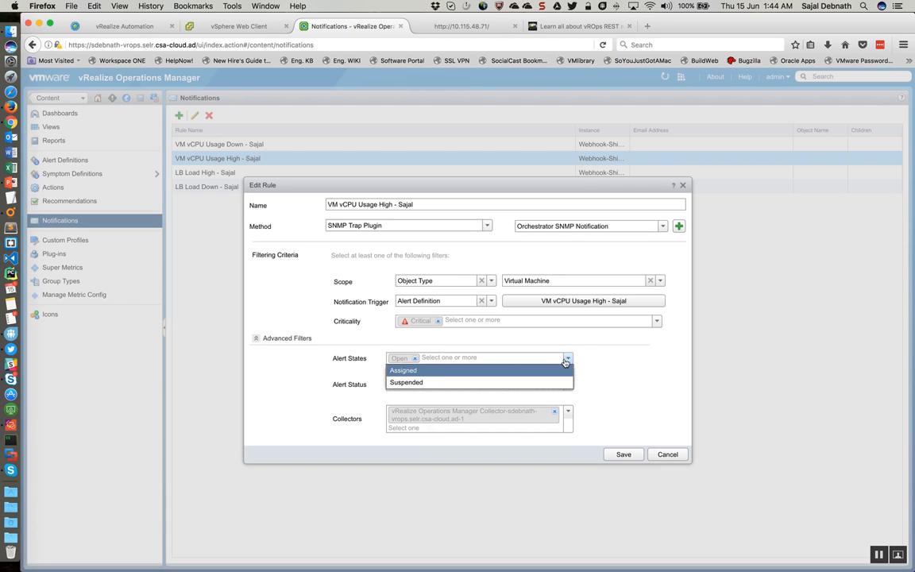
click(599, 375)
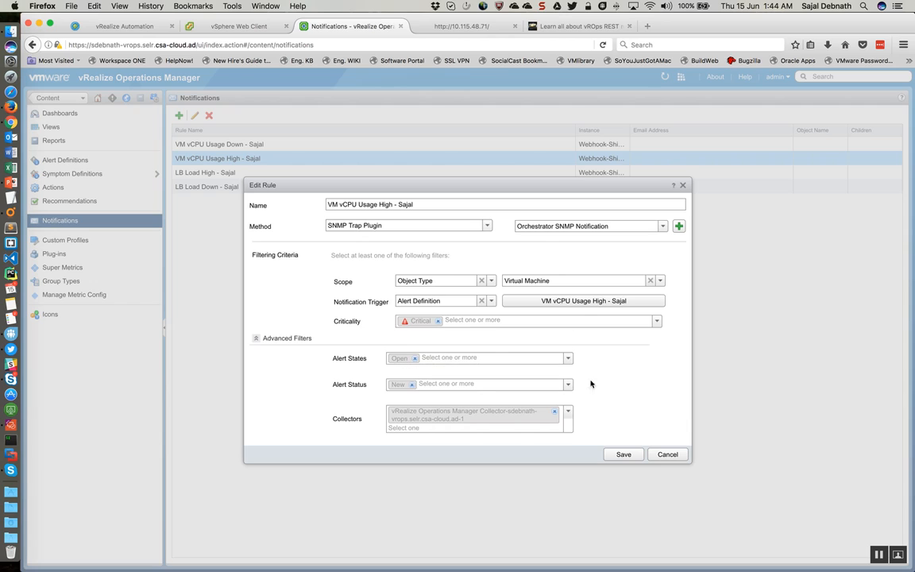
click(568, 386)
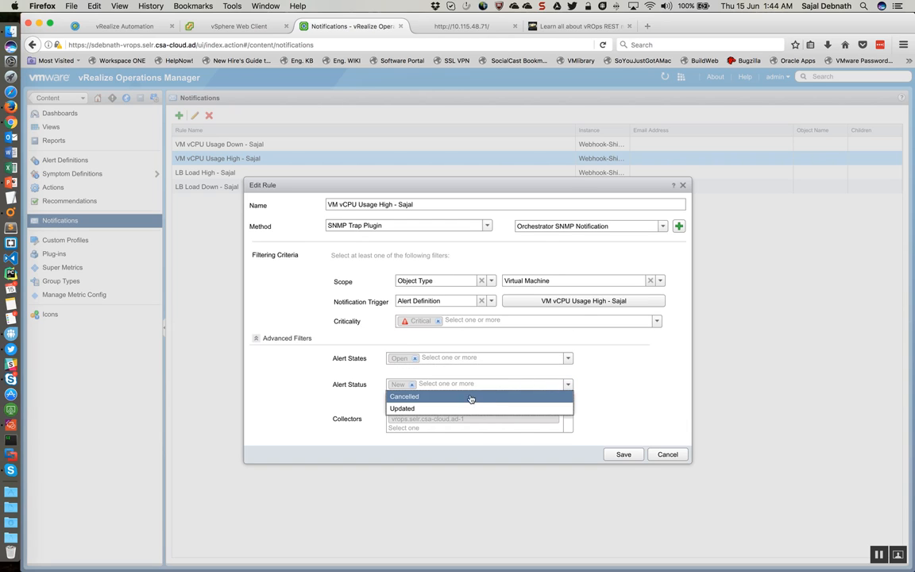
click(645, 378)
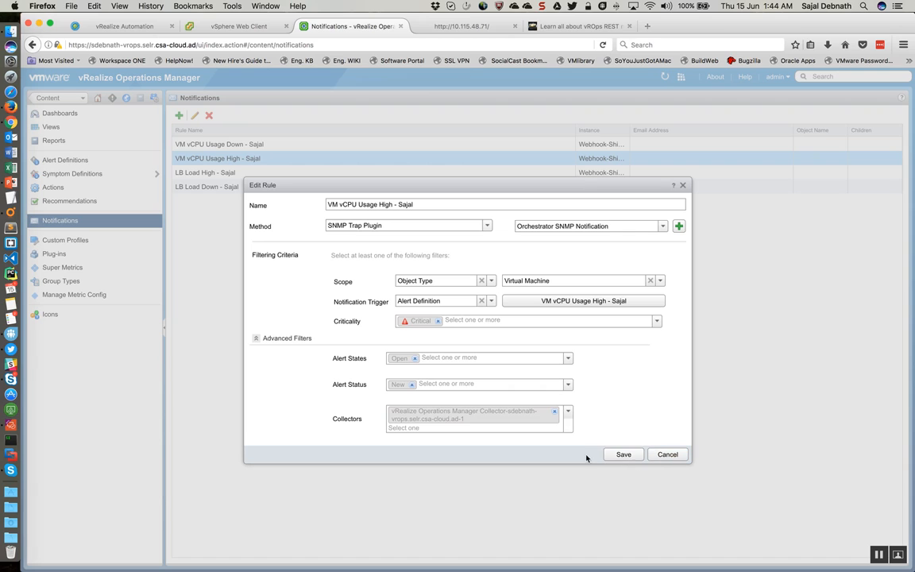
Step: Save the notification rule, widen the Instance column to show full names, and select the VM vCPU Usage High rule
click(623, 455)
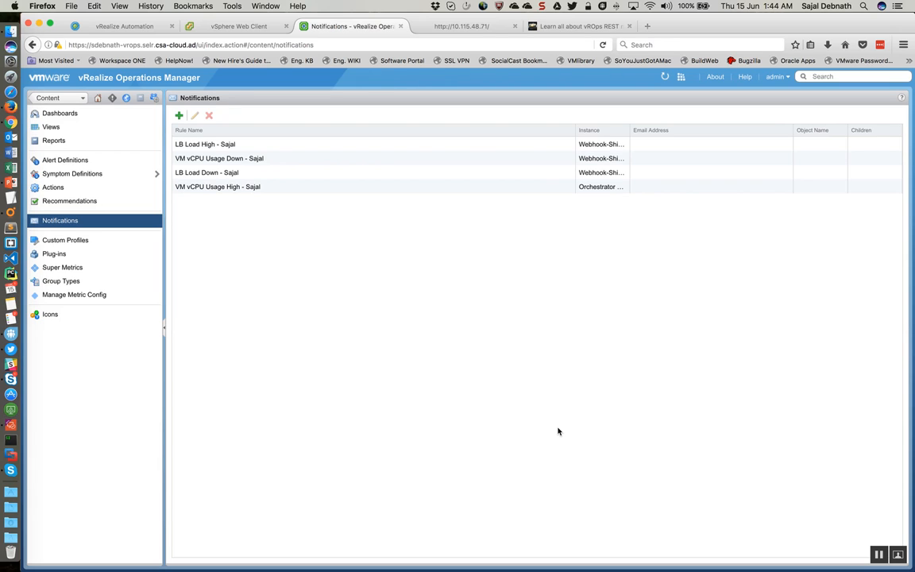
drag(632, 130, 697, 129)
click(669, 187)
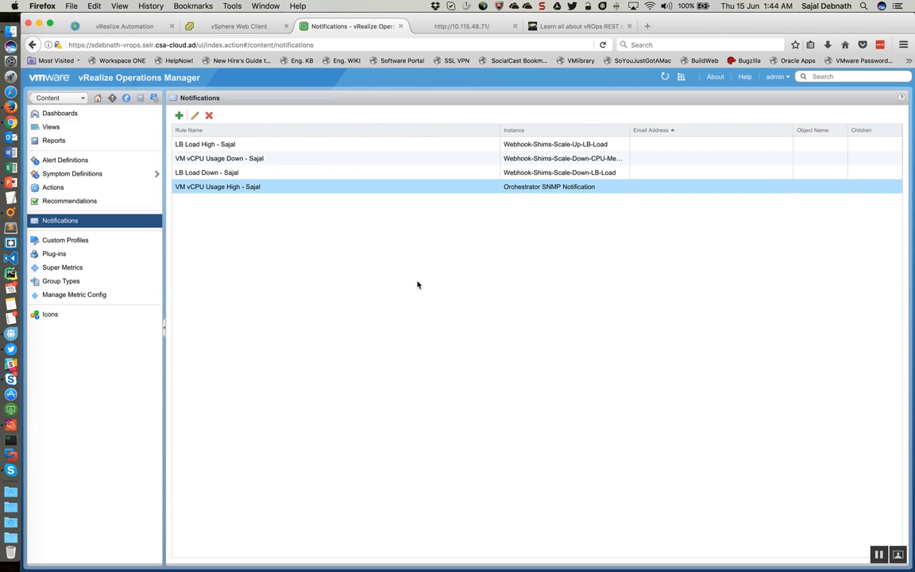
Step: Switch to vRealize Orchestrator and find the past runs of Register an SNMP device under Library > SNMP > Device Management
key(ctrl+Right)
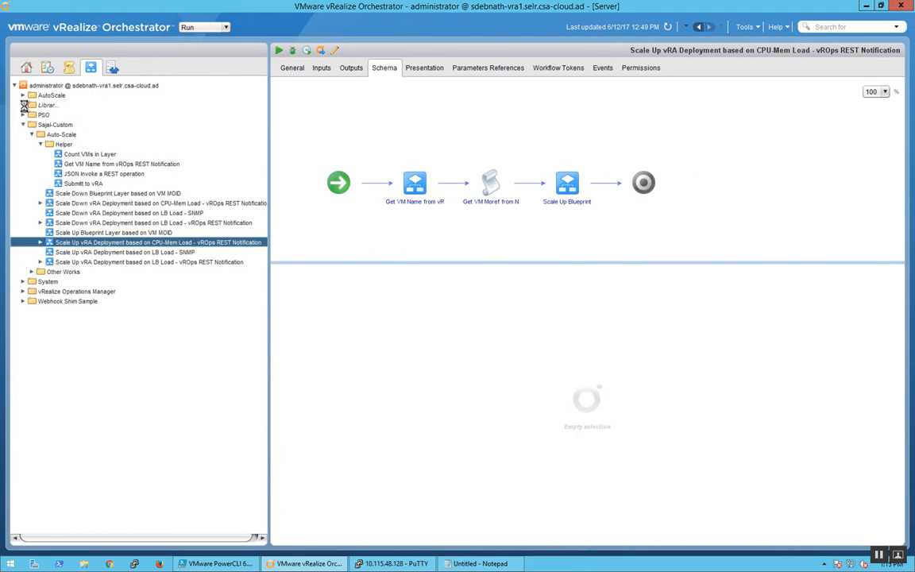
click(23, 105)
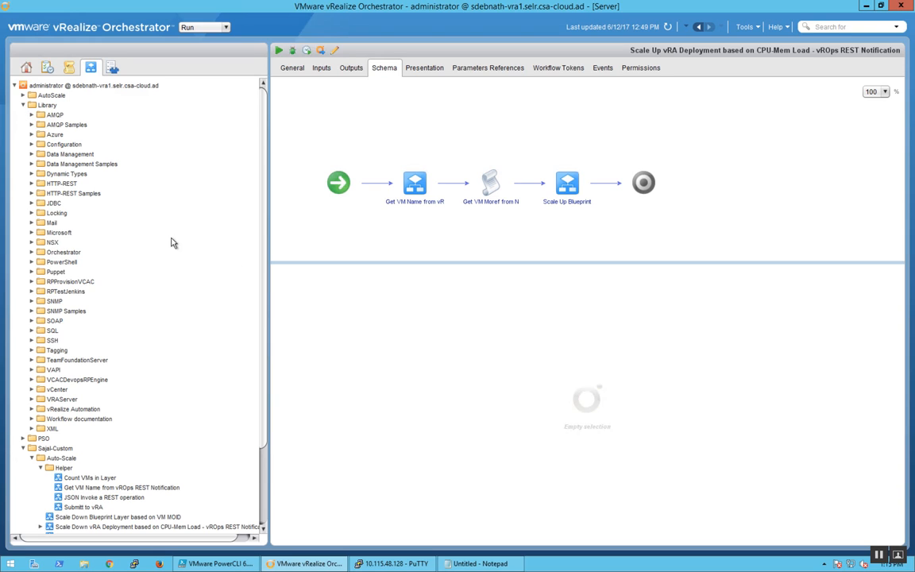
click(32, 301)
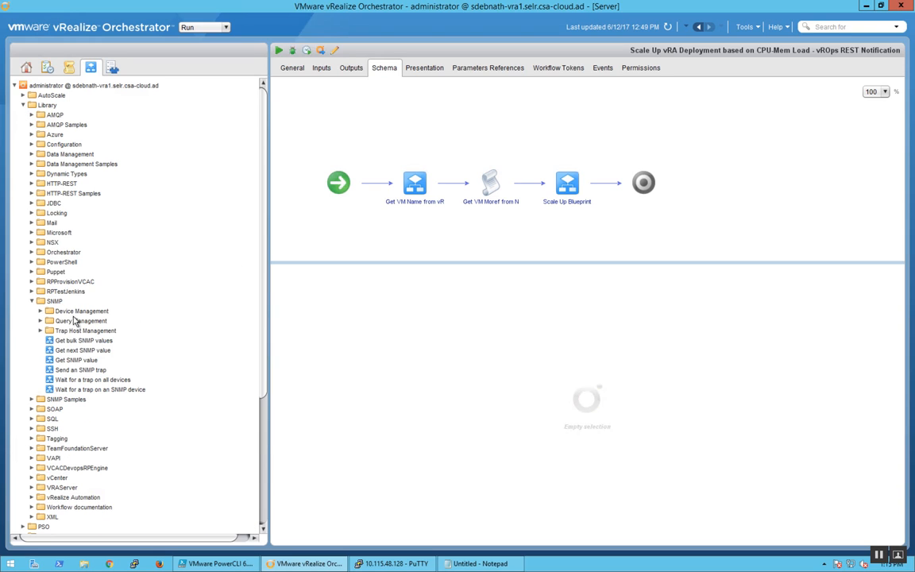
click(40, 310)
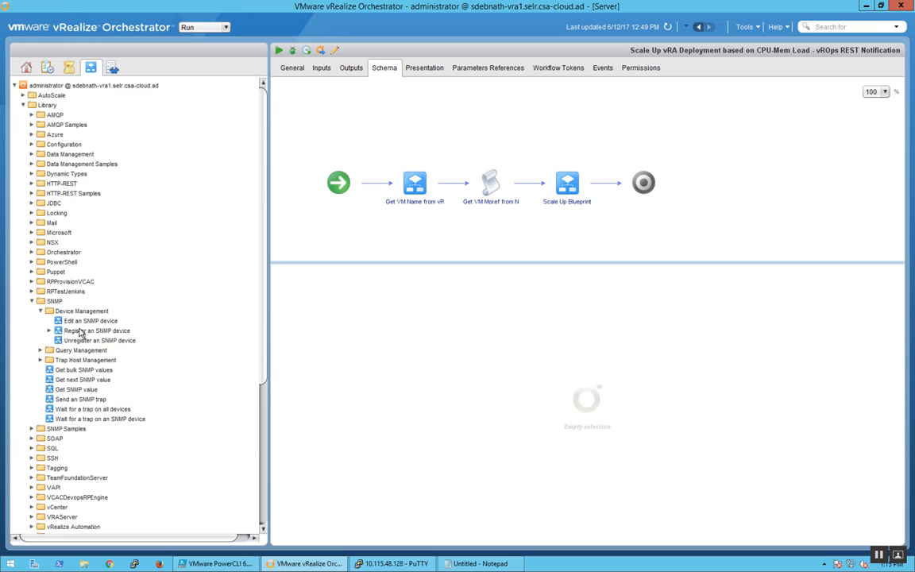
click(50, 330)
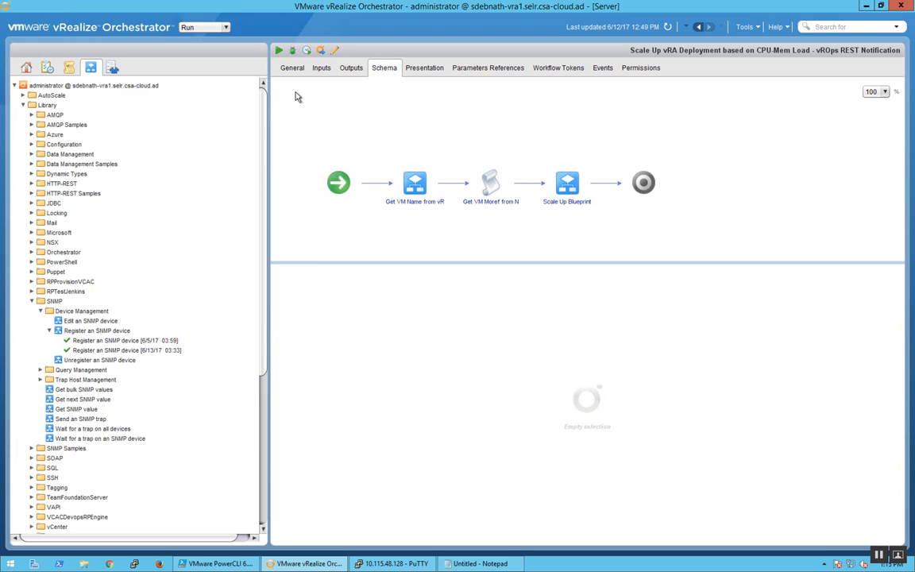
Step: Open the 6/13/17 run of Register an SNMP device for a rerun, review its device and advanced parameters, and cancel it
click(143, 350)
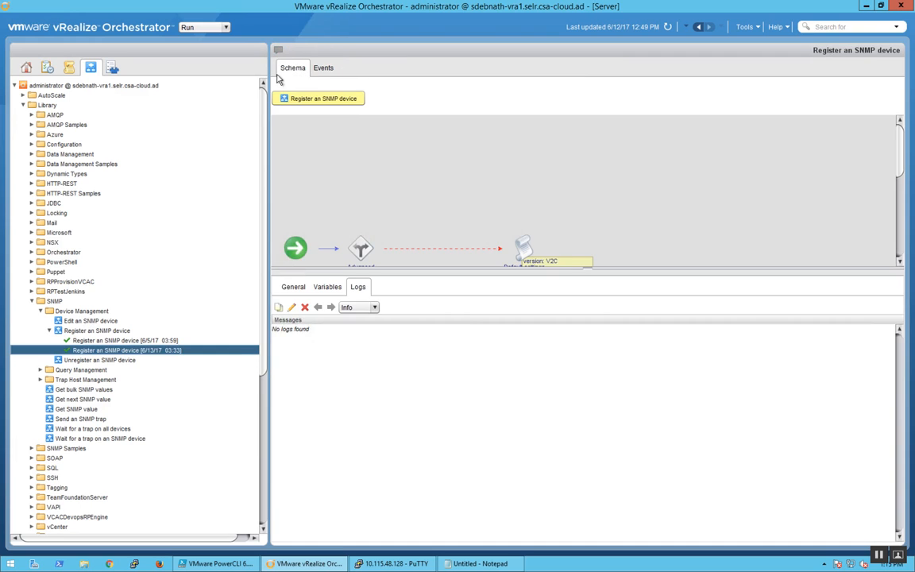
right_click(145, 353)
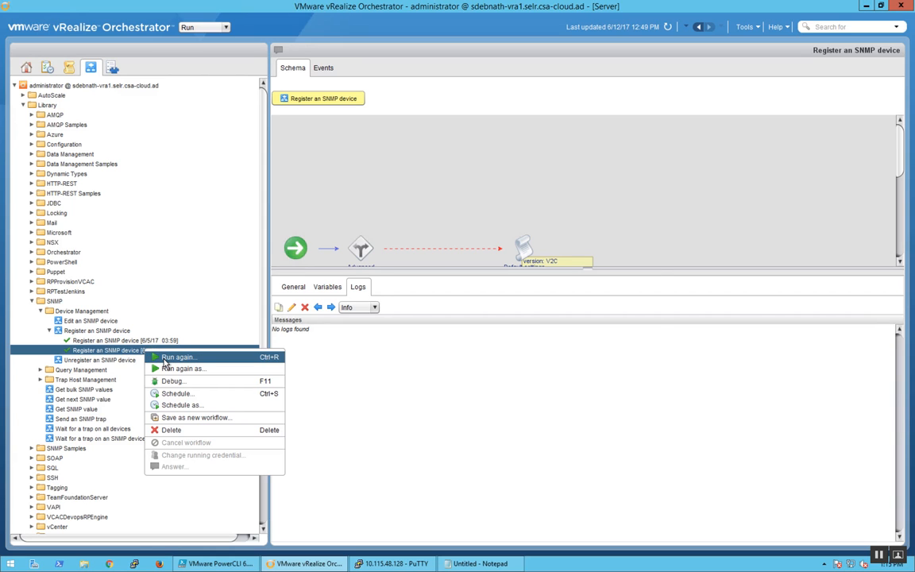
click(165, 358)
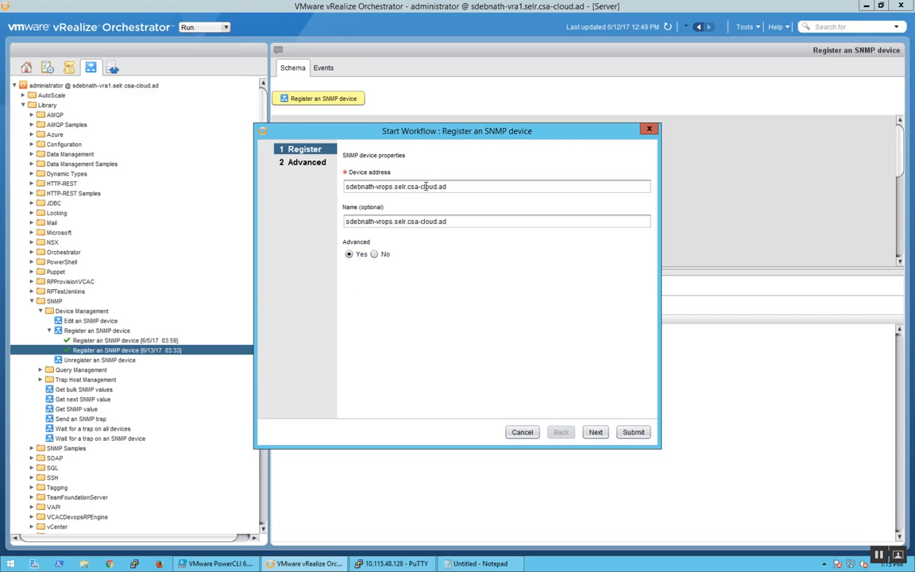
drag(348, 186, 446, 186)
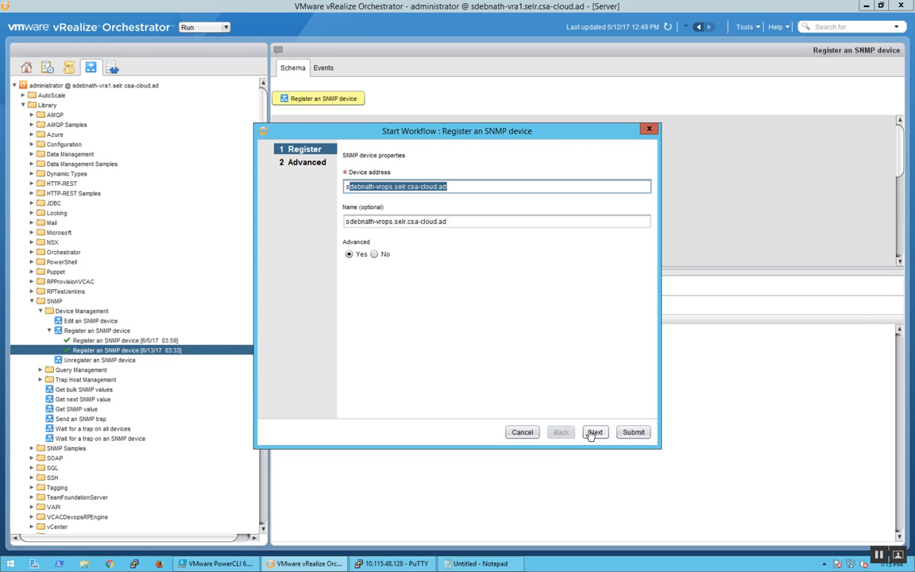
click(594, 432)
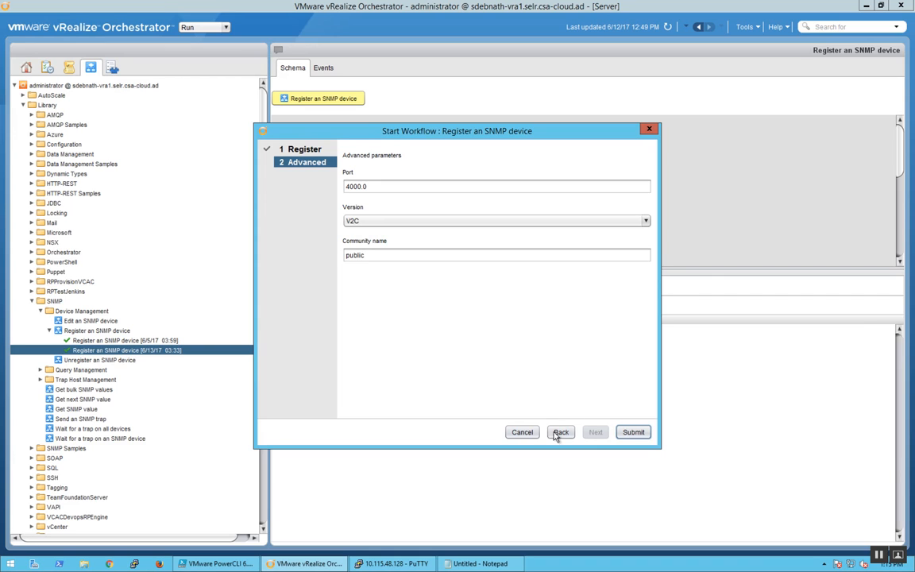
click(522, 432)
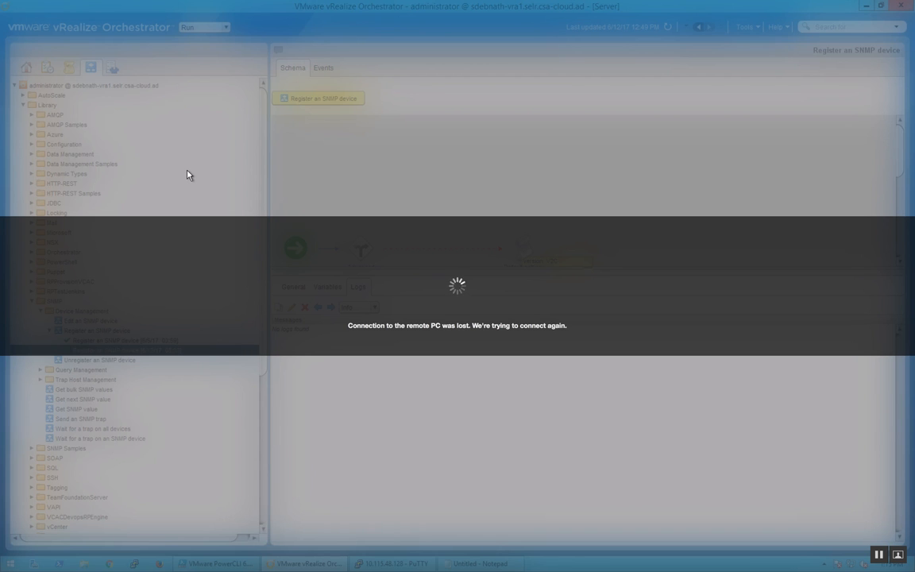
Step: Return to vRealize Orchestrator and expand SNMP in the inventory to examine the registered devices
key(ctrl+Left)
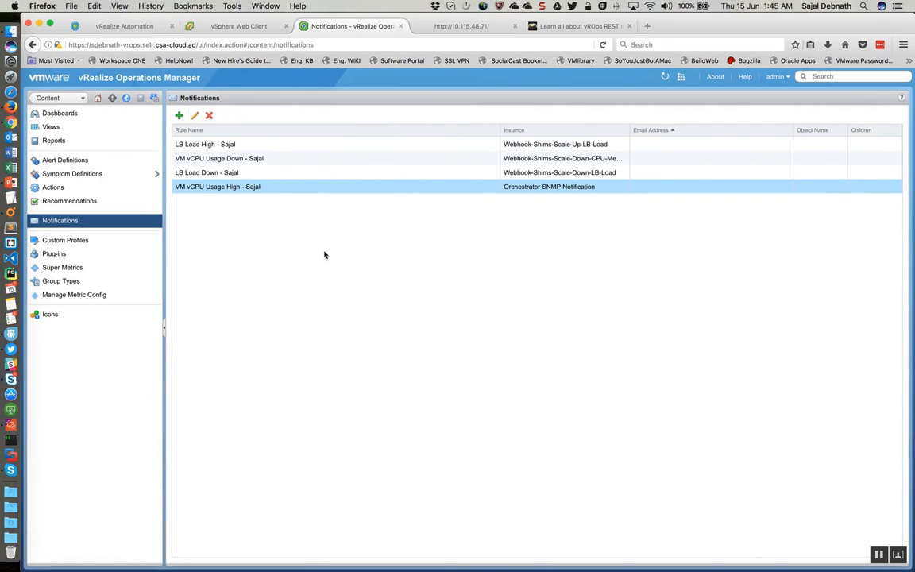
key(ctrl+Right)
mouse_move(44, 3)
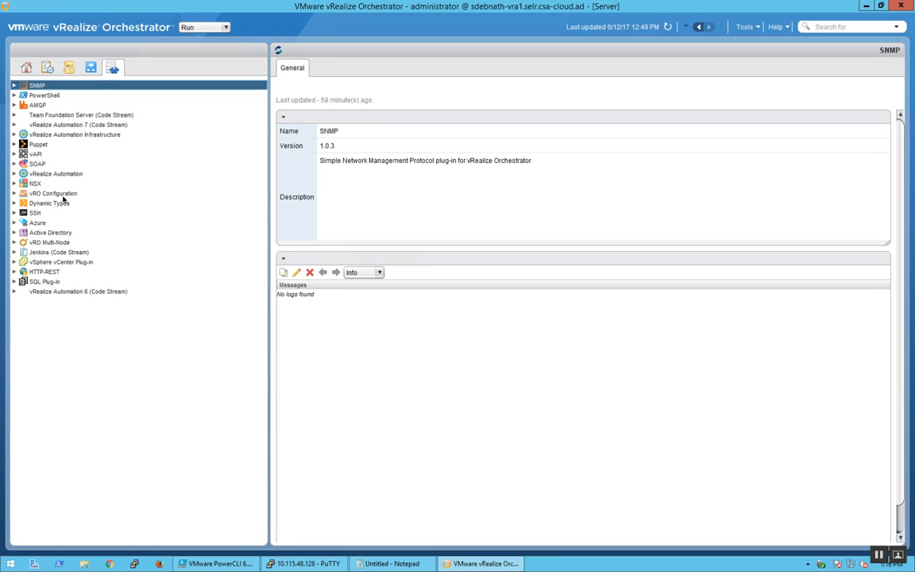
click(14, 85)
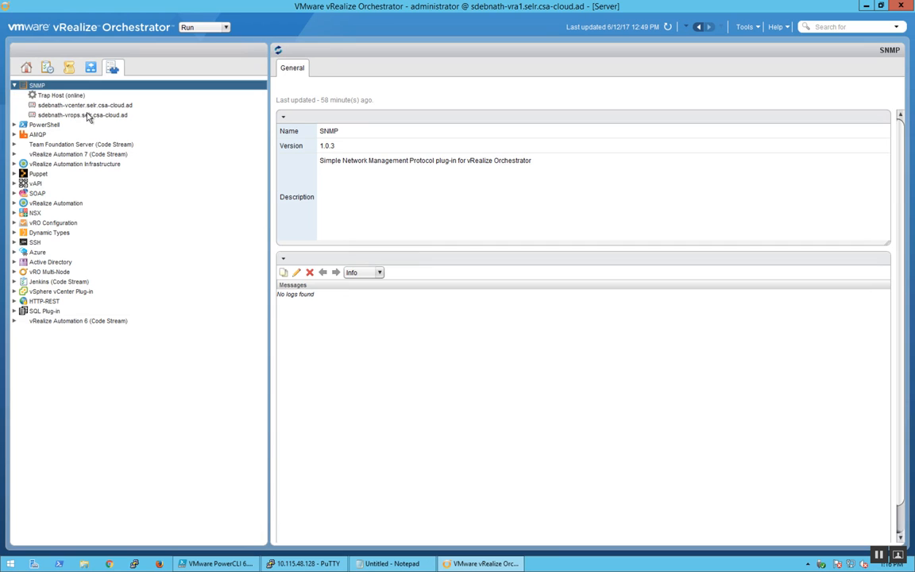
Step: Switch Orchestrator to the Administer perspective and show the SNMP policy templates
click(191, 27)
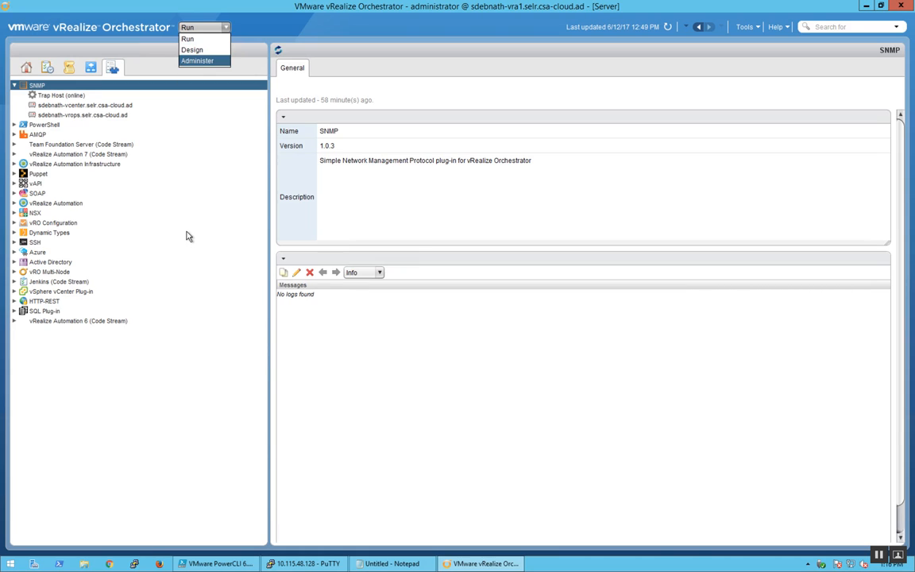
key(Return)
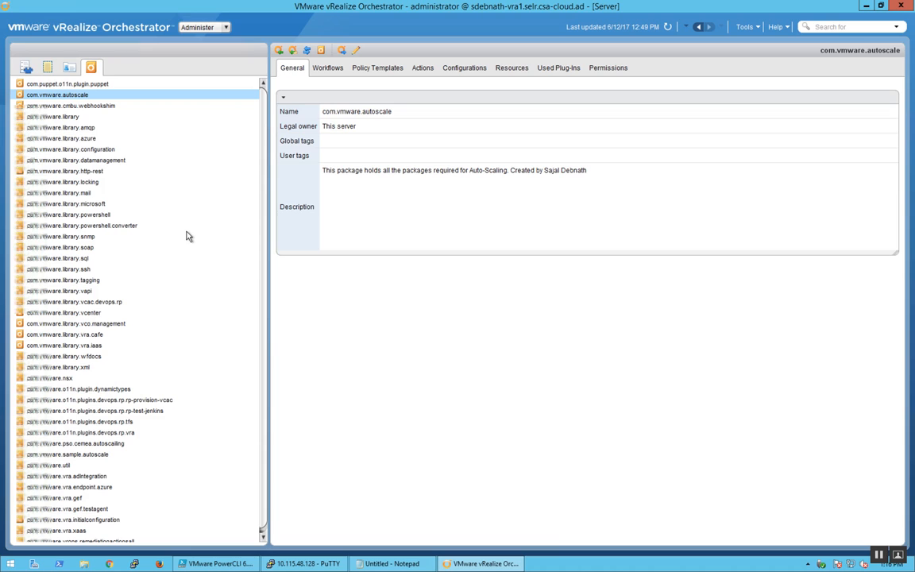
click(48, 69)
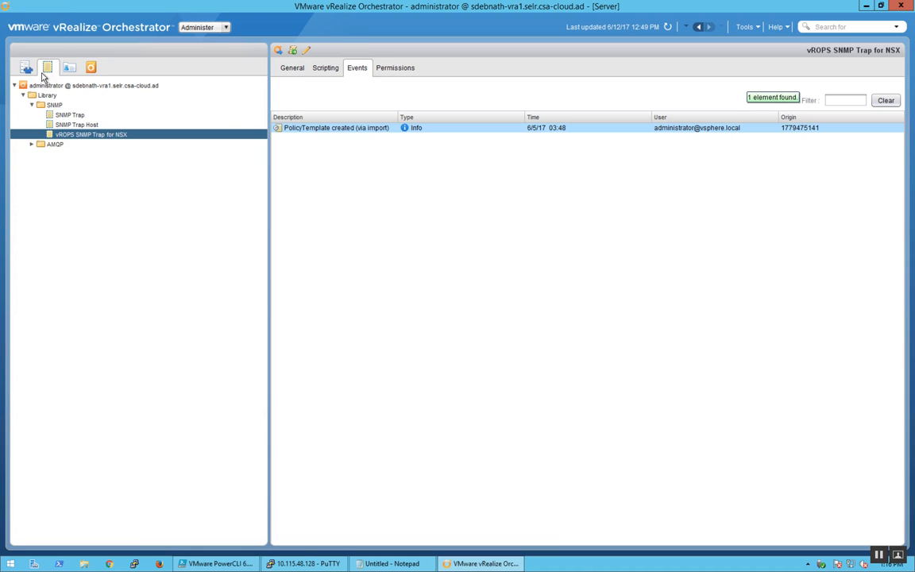
Step: Start applying a policy from the SNMP Trap template, choose the registered vROps device as its SNMP device, and cancel the policy
click(72, 116)
right_click(71, 117)
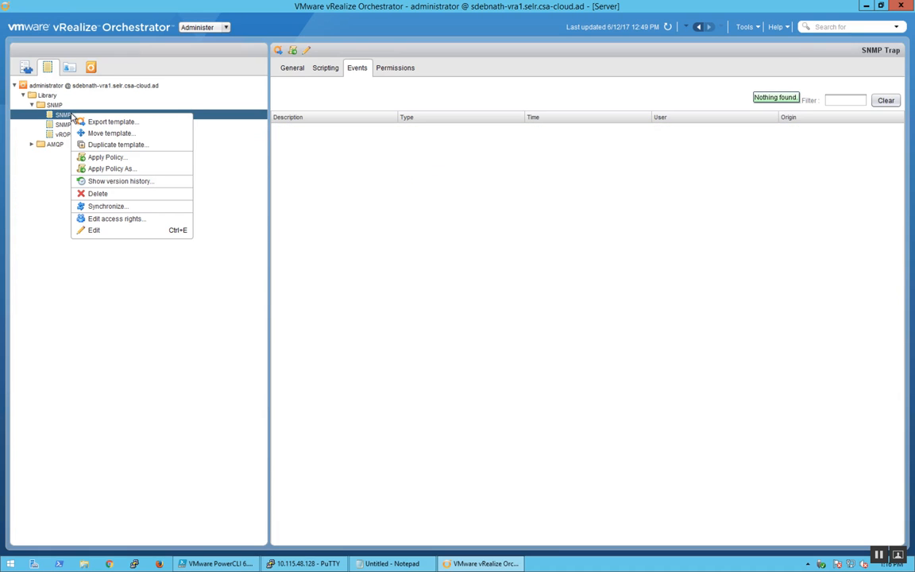
click(97, 157)
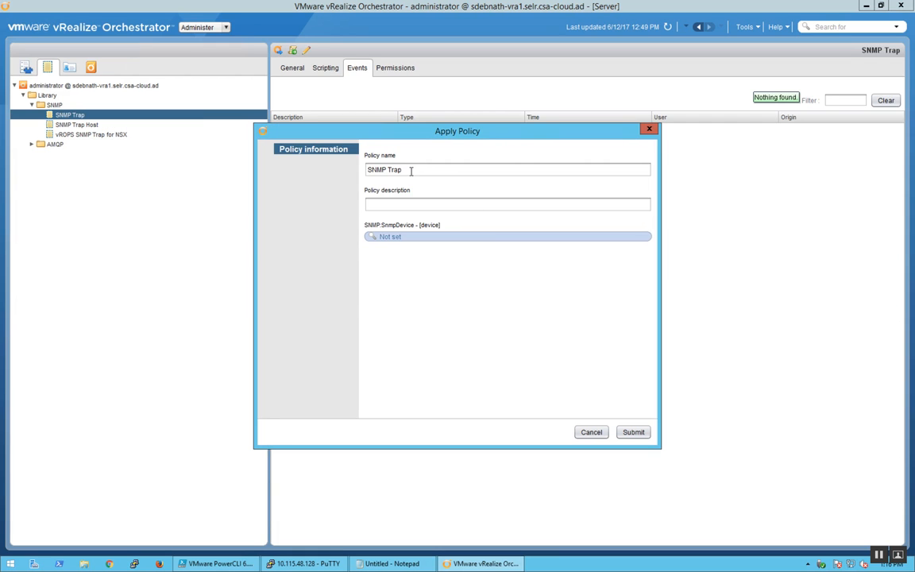
click(397, 238)
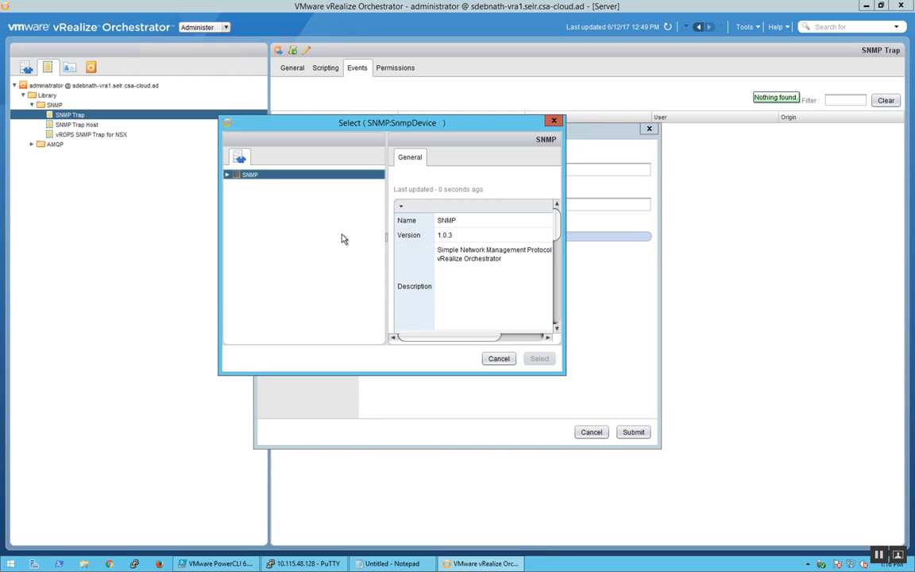
click(227, 174)
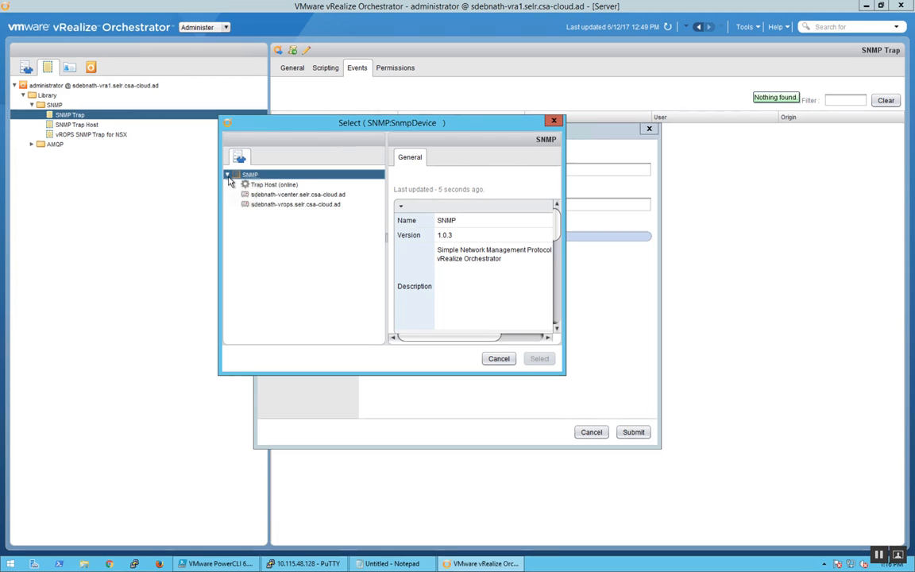
click(280, 205)
click(539, 359)
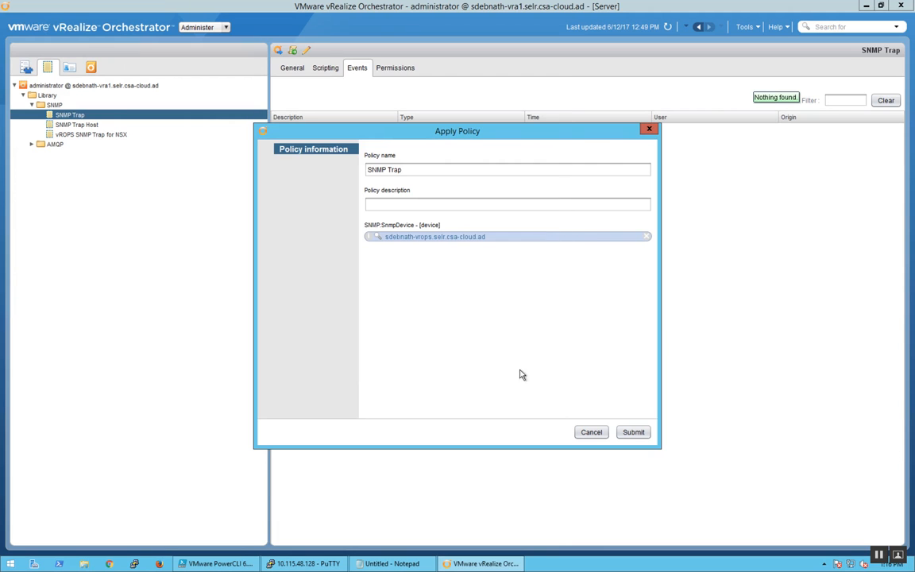
click(588, 432)
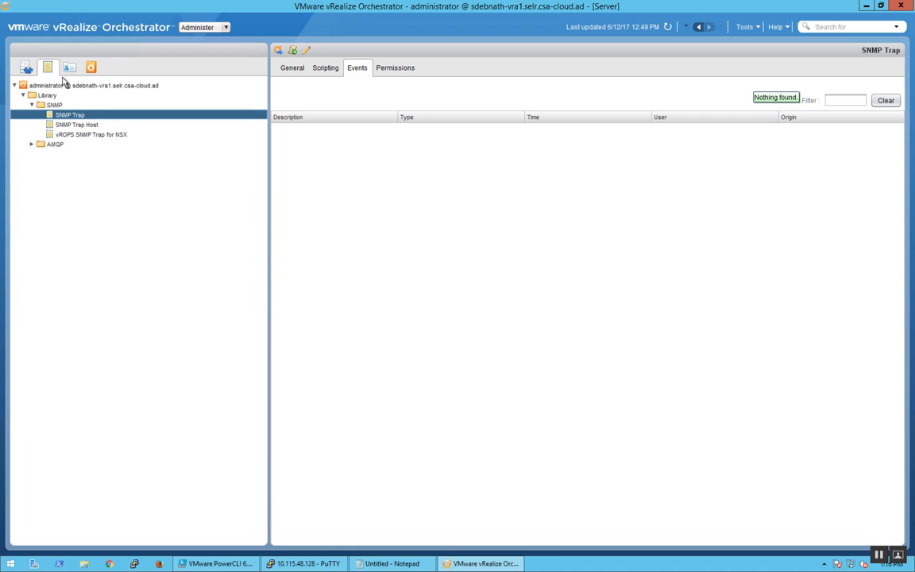
Step: Switch Orchestrator to the Run perspective and display the existing vCenter SNMP Trap and vROps SNMP Trap policies
click(193, 28)
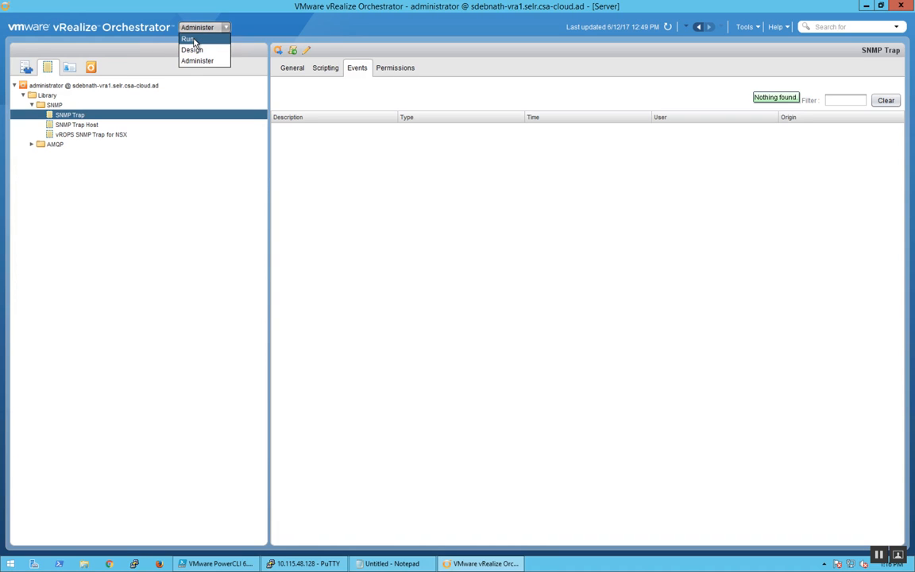
click(194, 40)
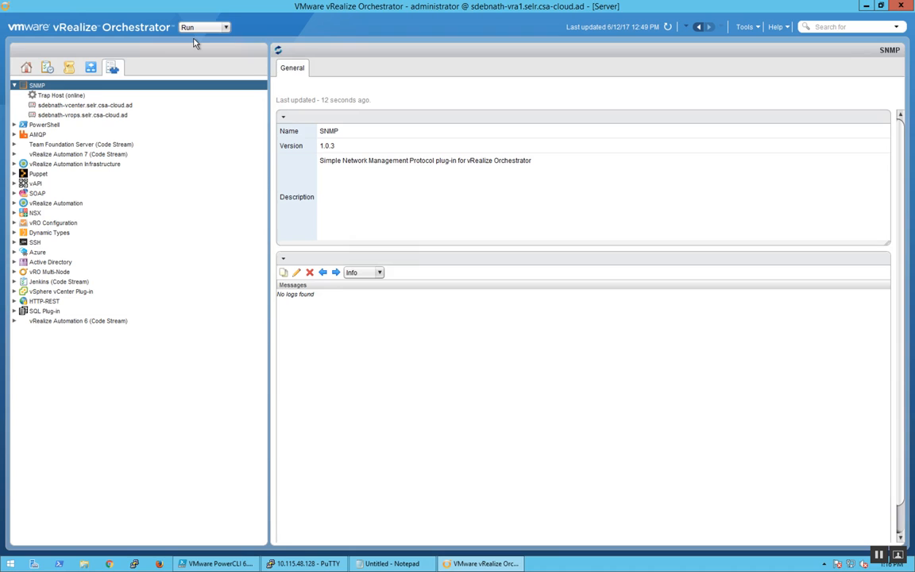
click(69, 68)
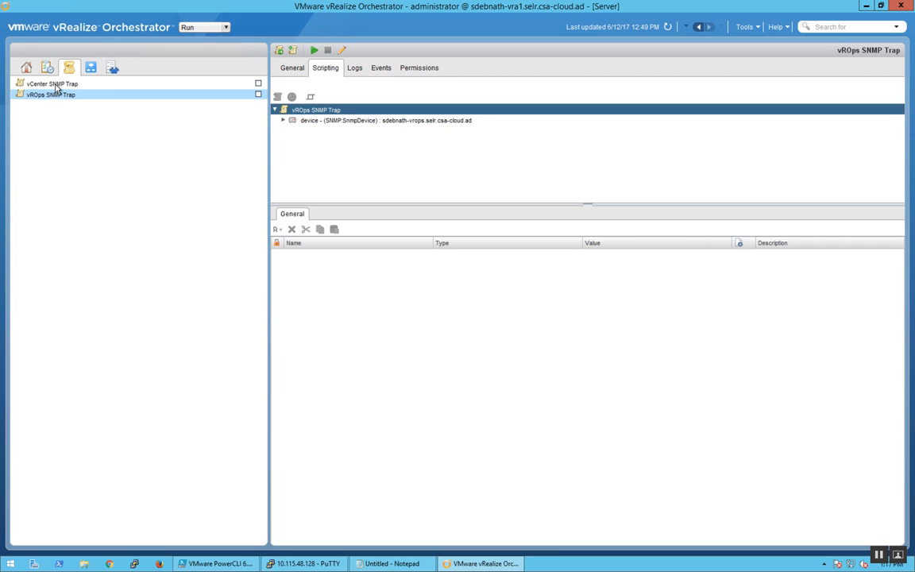
click(54, 84)
click(59, 96)
Step: Examine the OnTrap event of the vROps SNMP Trap policy's device, checking its workflow assignment, trap-handling script and workflow IDs
click(283, 121)
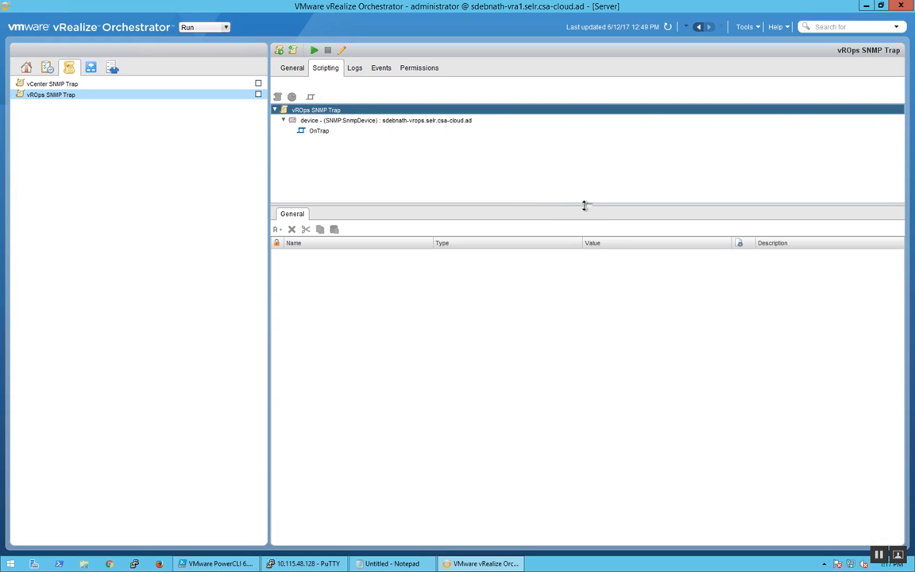
drag(584, 205, 577, 183)
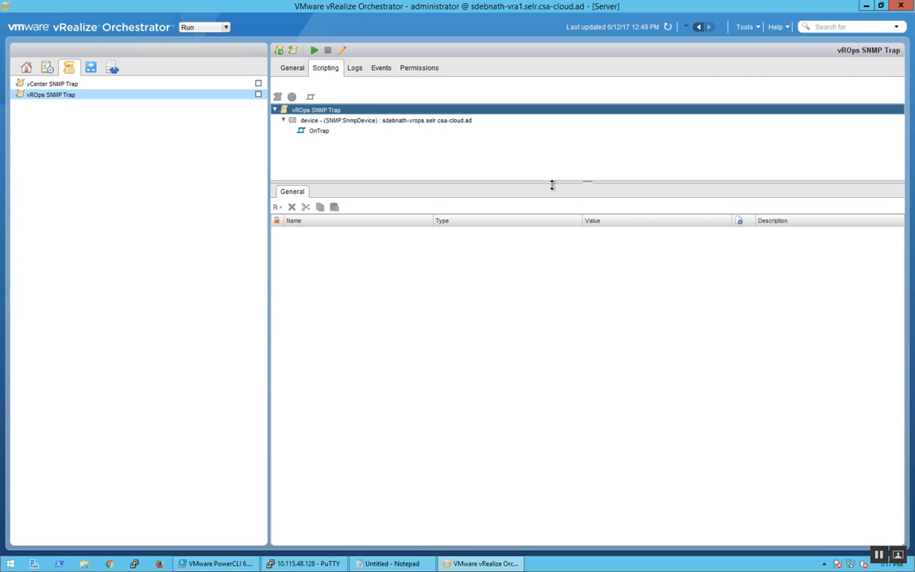
click(318, 131)
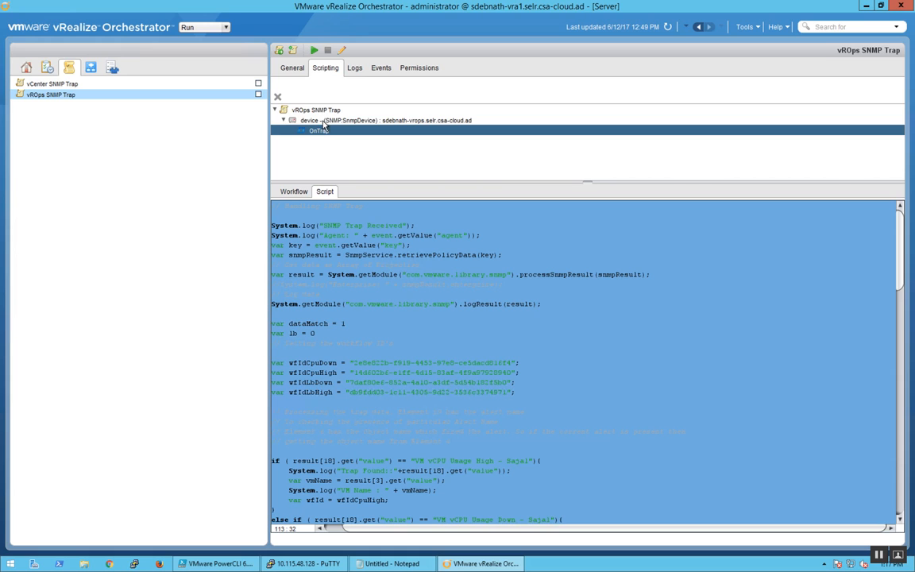
click(500, 329)
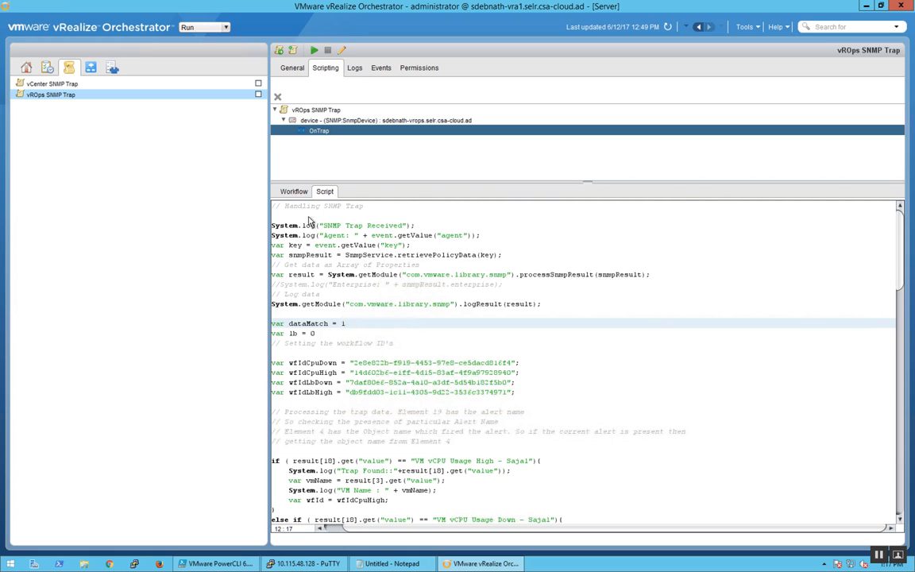
click(294, 191)
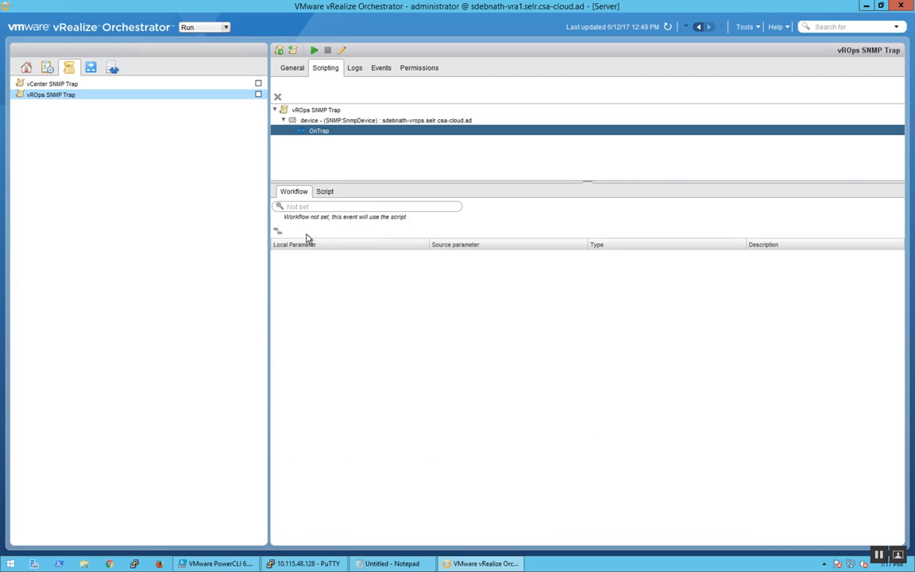
click(325, 196)
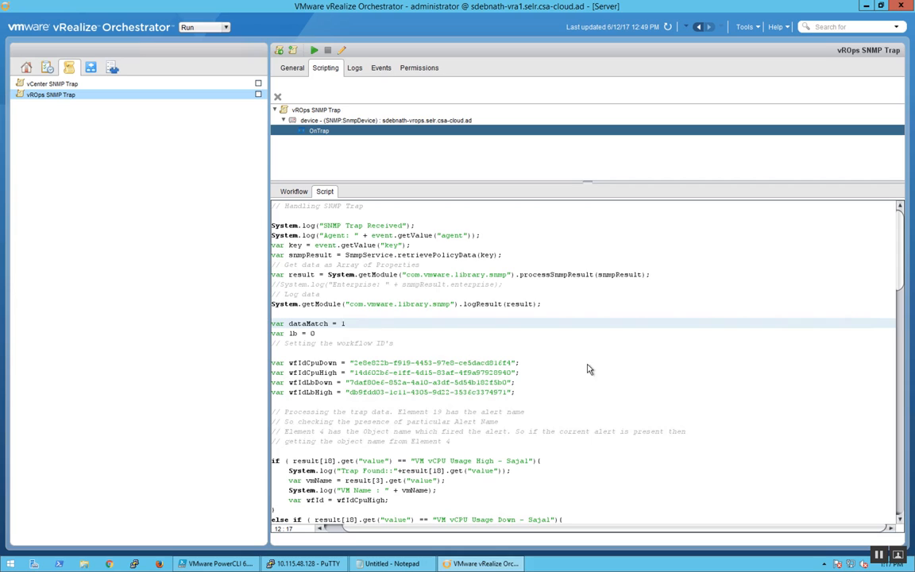
click(326, 228)
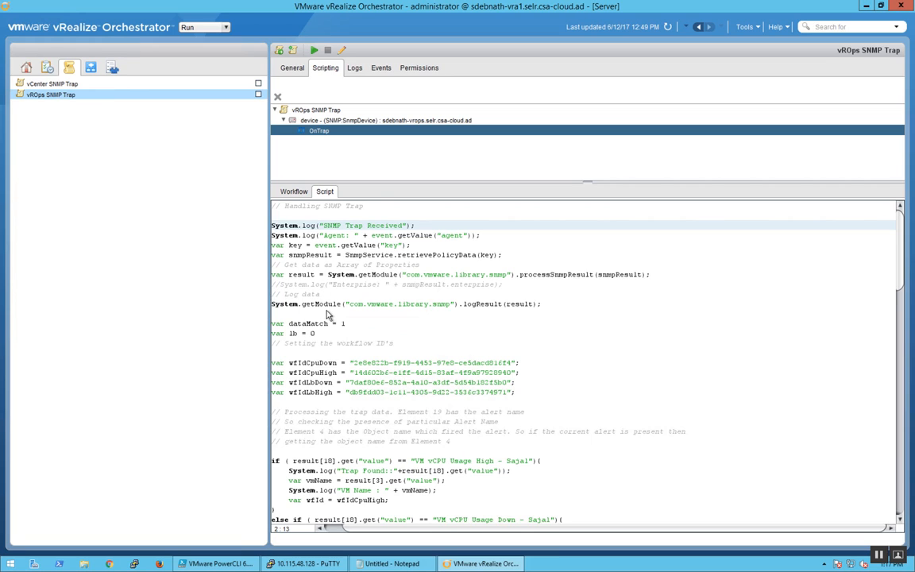
click(846, 312)
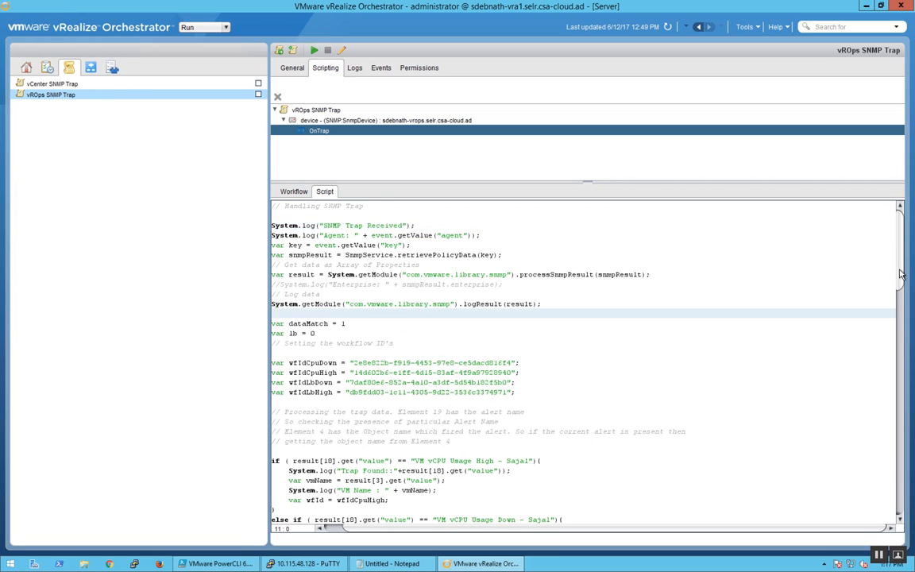
scroll(902, 312, down, 5)
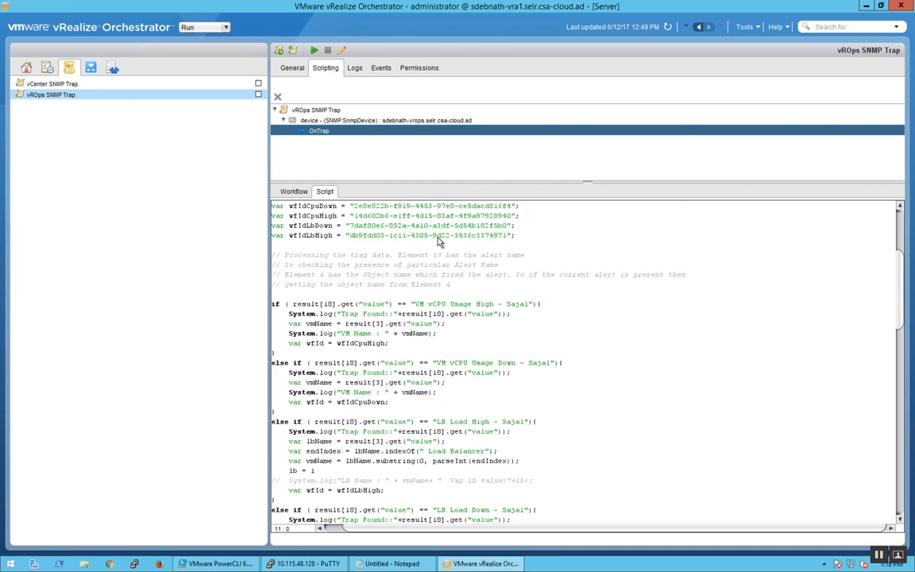
Step: Switch to the local Orchestrator Workflow Designer and highlight the ID of Scale Down vRA Deployment based on LB Load - SNMP
key(ctrl+Left)
click(18, 215)
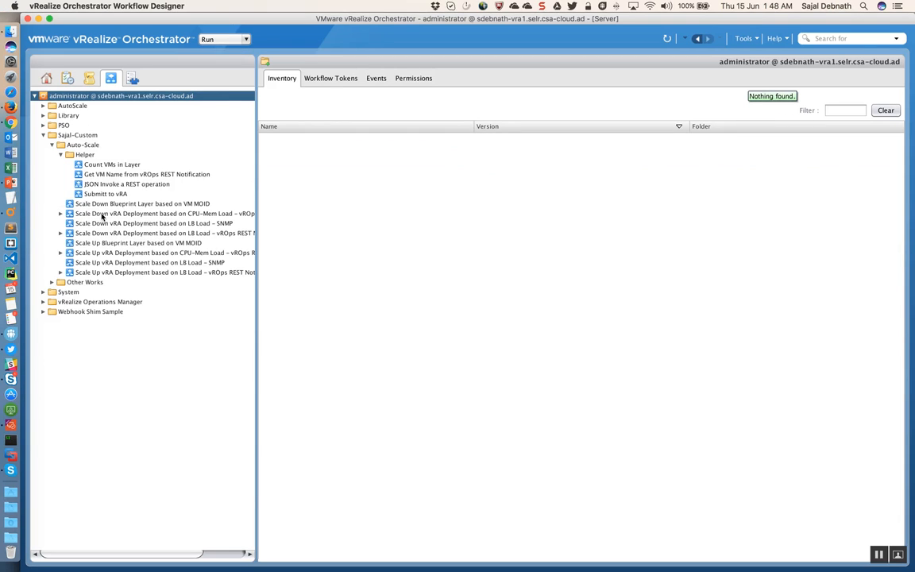
click(212, 225)
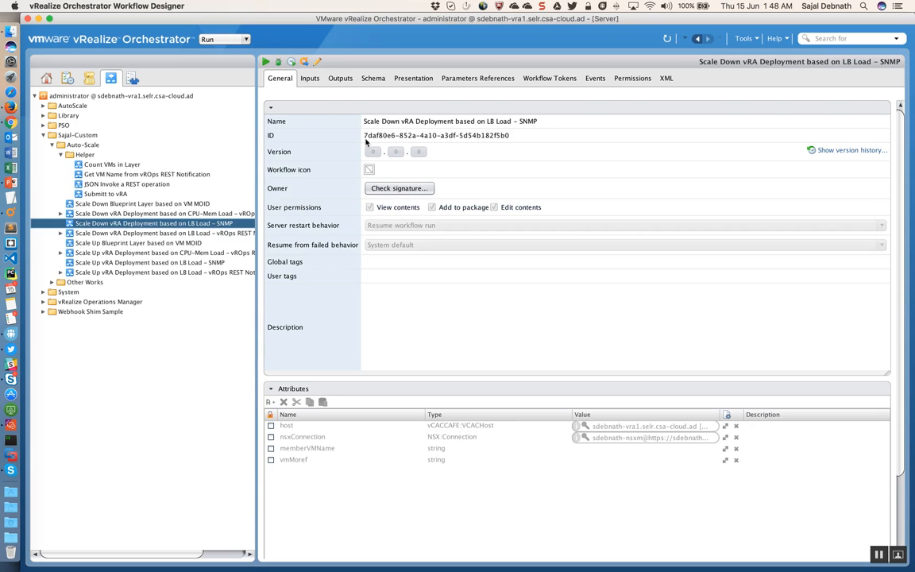
drag(363, 135, 509, 138)
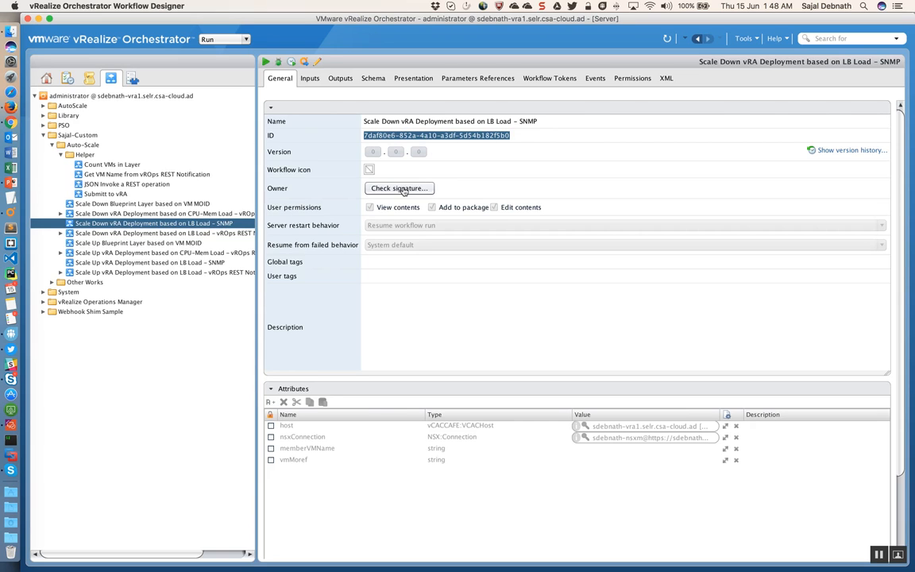
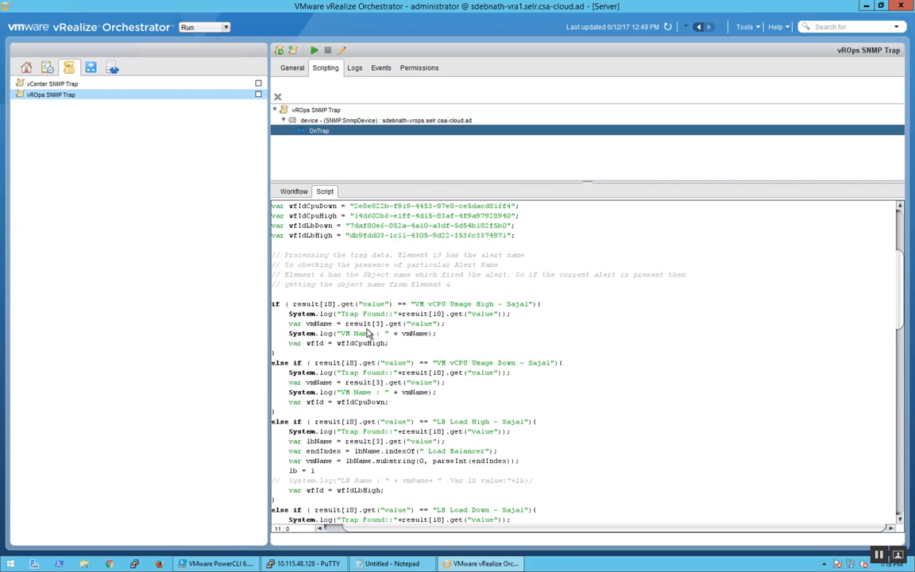
Step: Open the vROps SNMP Trap policy's logs and go back through the messages to the start of the 12:40:27 trap record
click(355, 69)
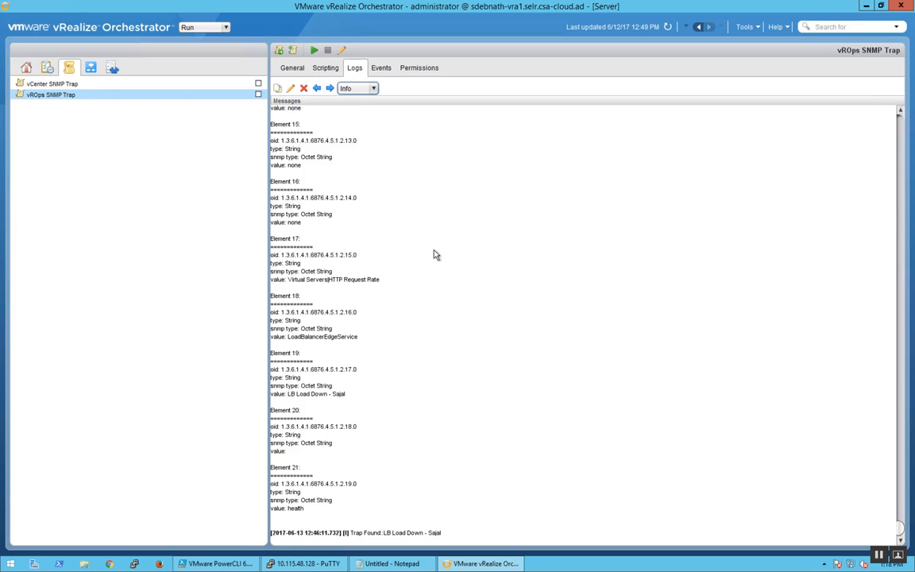
scroll(384, 245, up, 5)
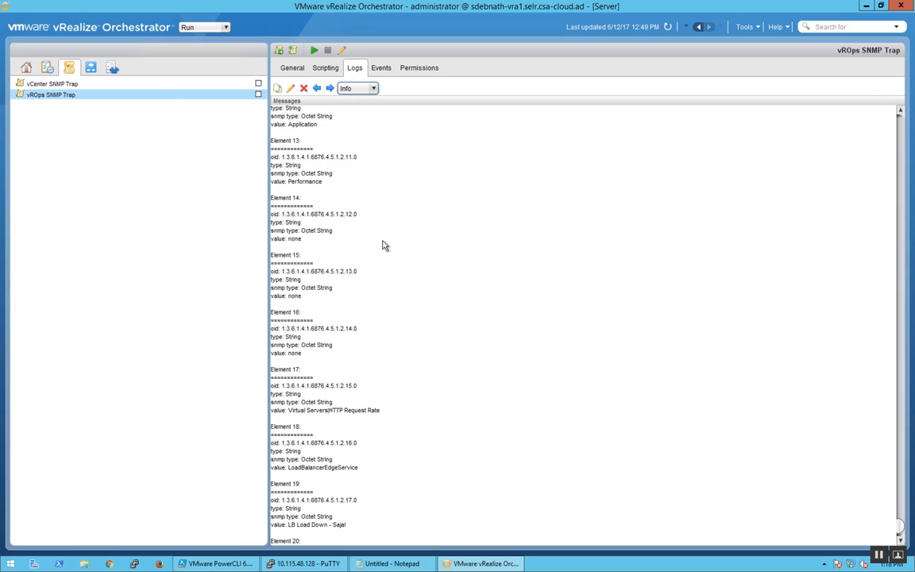
scroll(383, 246, up, 10)
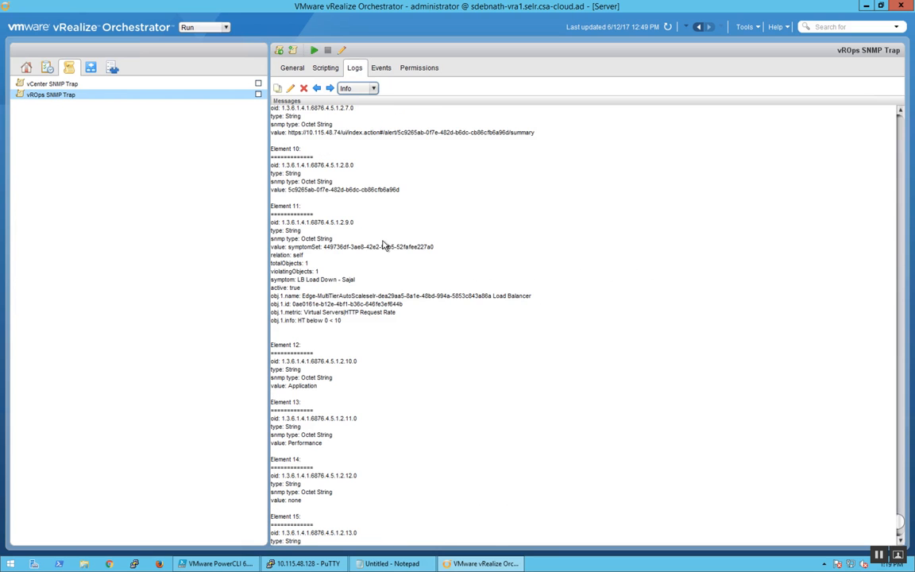
scroll(383, 246, up, 20)
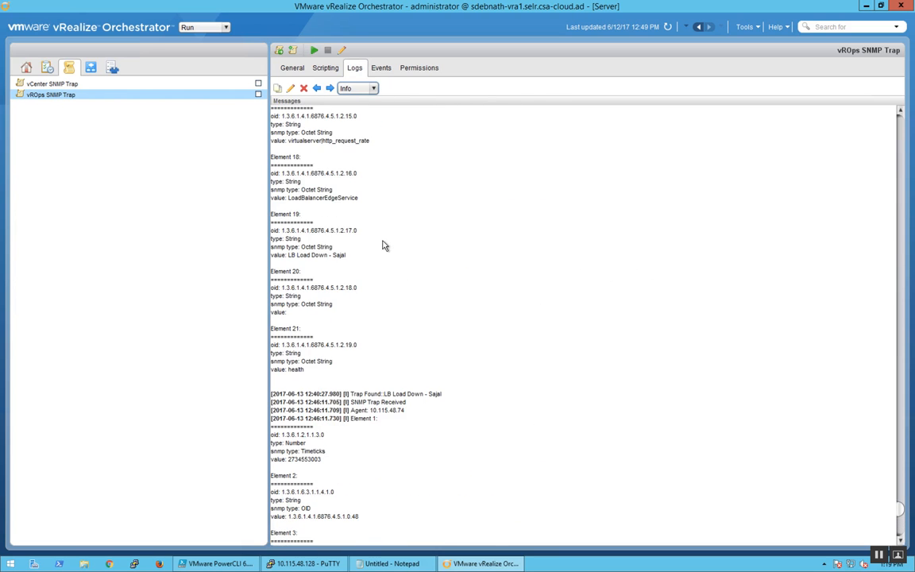
scroll(384, 245, up, 5)
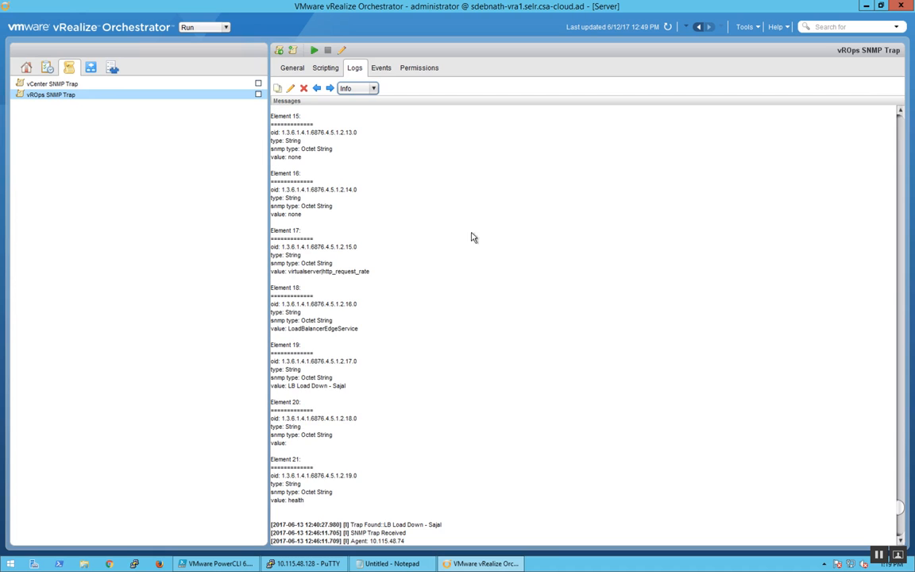
click(900, 110)
click(900, 110)
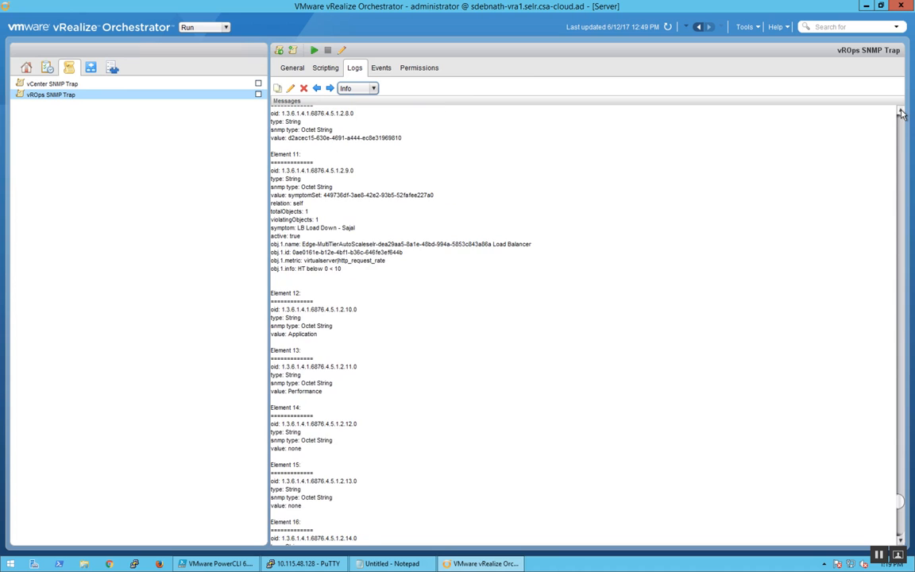
click(901, 110)
click(900, 111)
click(901, 111)
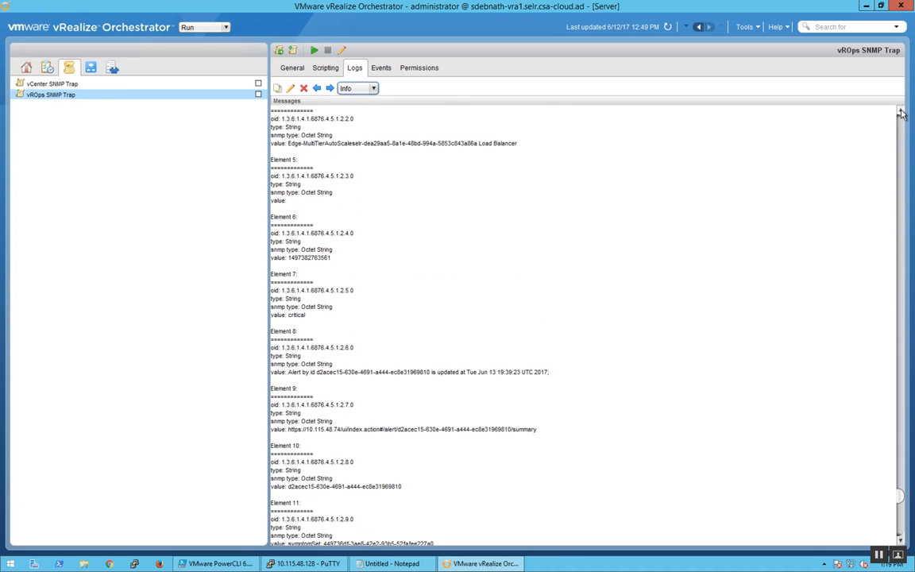
click(900, 111)
click(901, 110)
click(900, 111)
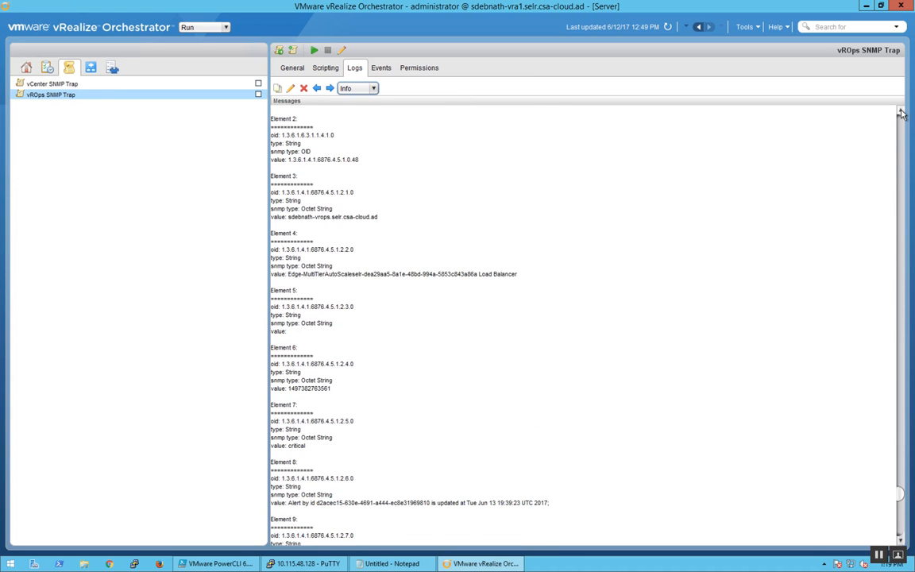
click(901, 111)
click(900, 110)
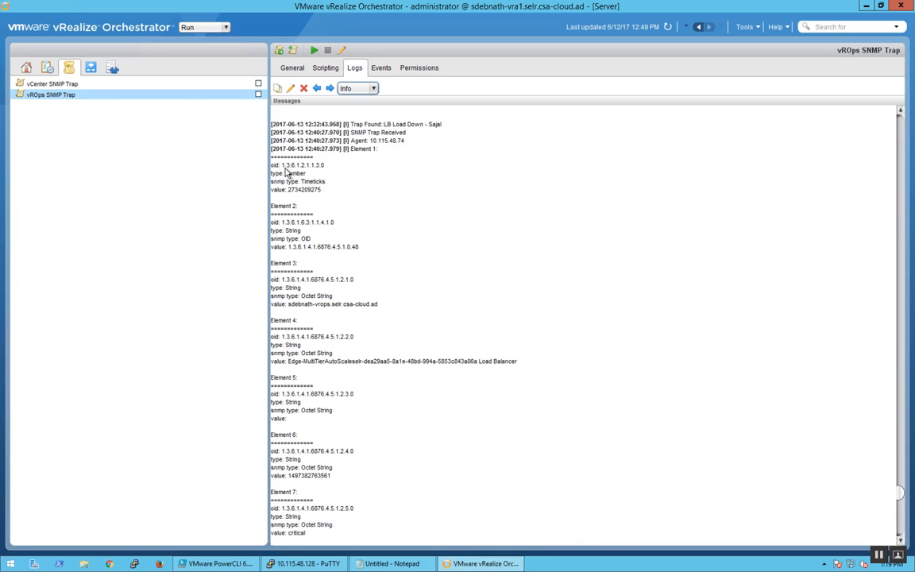
Step: Highlight the OIDs and values of elements 1 to 4 in the 12:40:27 trap record, including element 4's load balancer name
drag(281, 165, 323, 168)
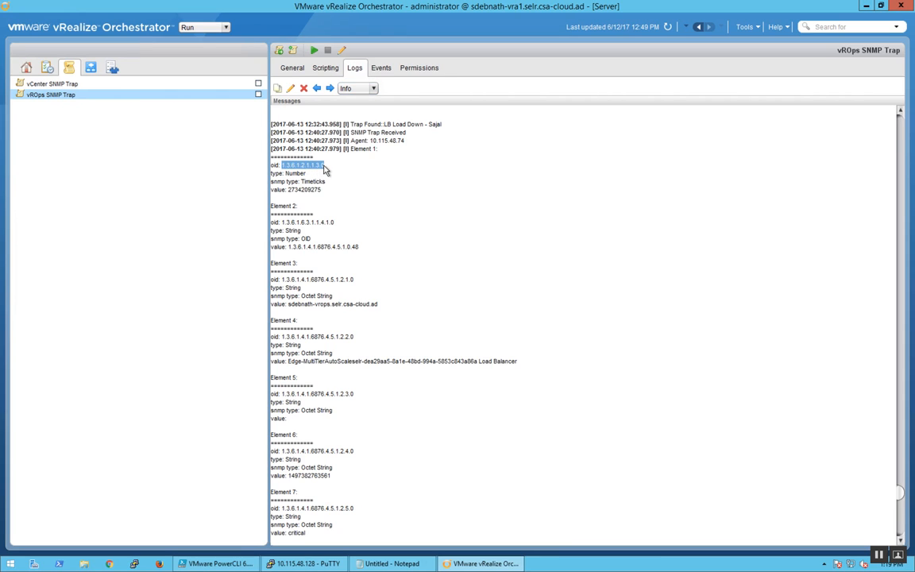
click(322, 230)
double_click(299, 280)
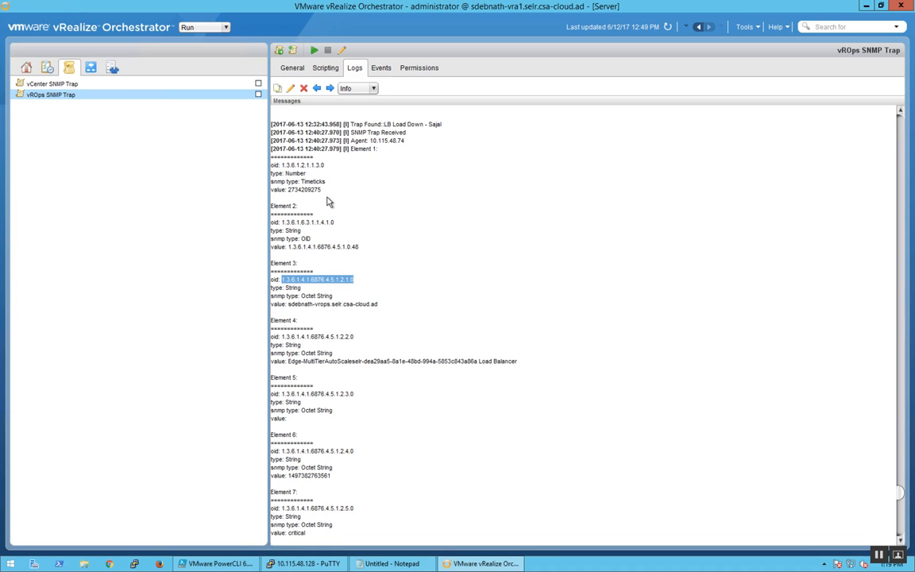
drag(288, 190, 323, 194)
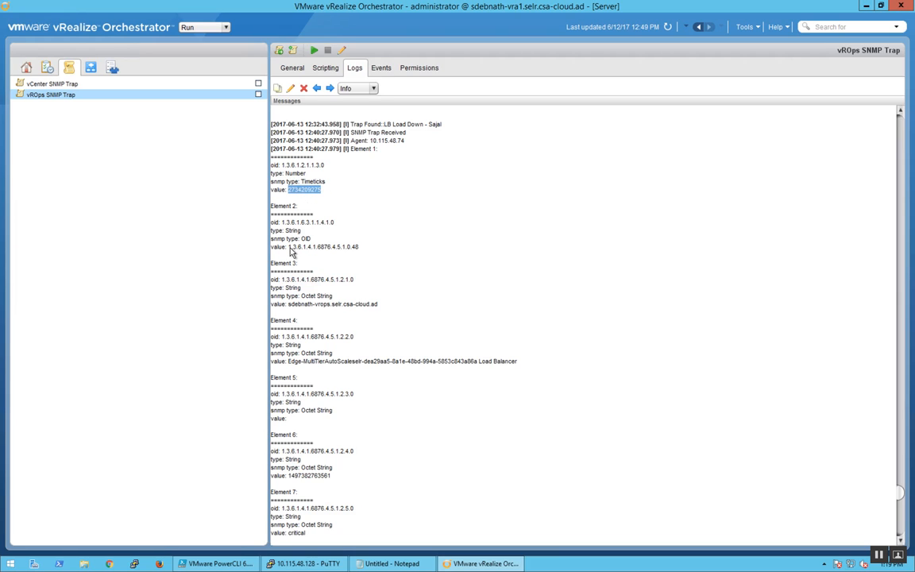
drag(291, 247, 355, 247)
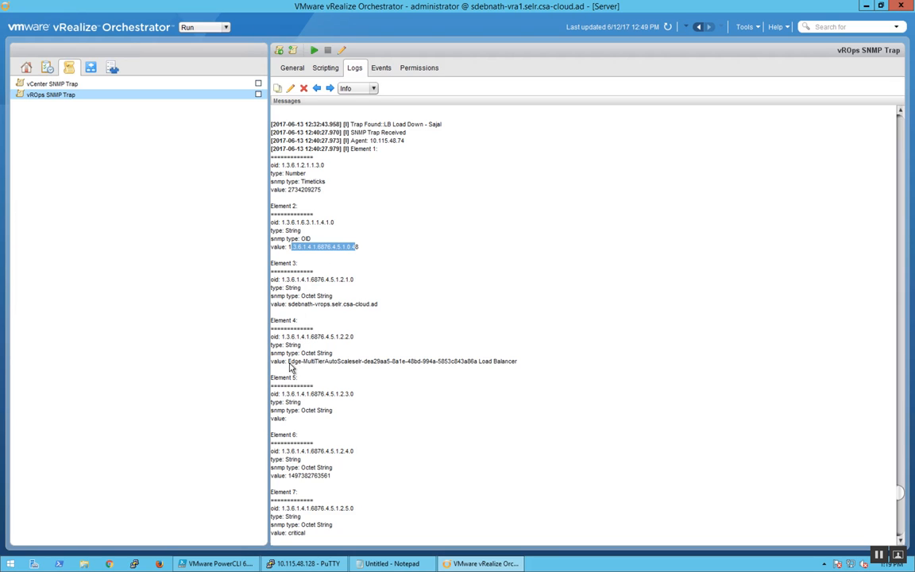
drag(290, 366, 518, 364)
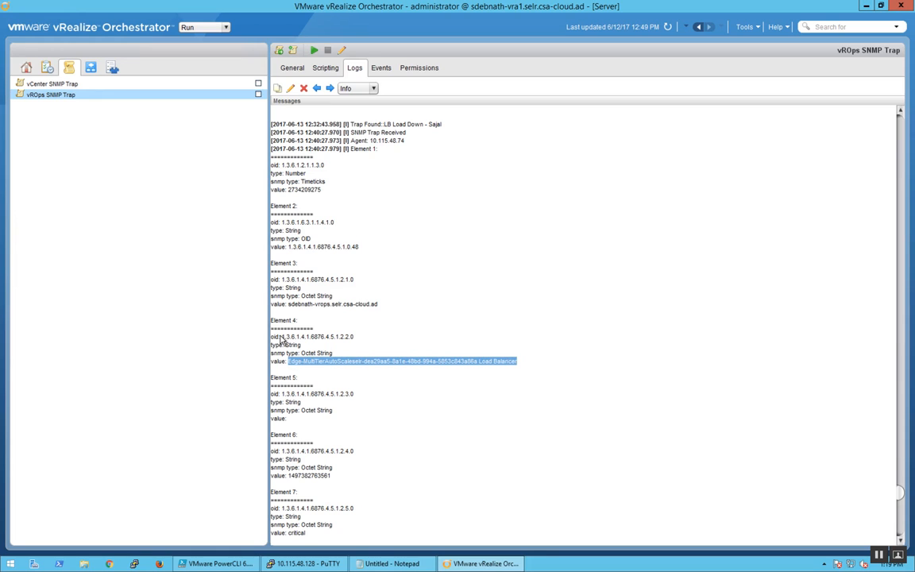
drag(283, 340, 354, 341)
Step: Find element 4 in the preceding trap record and highlight its OID and its load balancer object name
scroll(390, 357, up, 7)
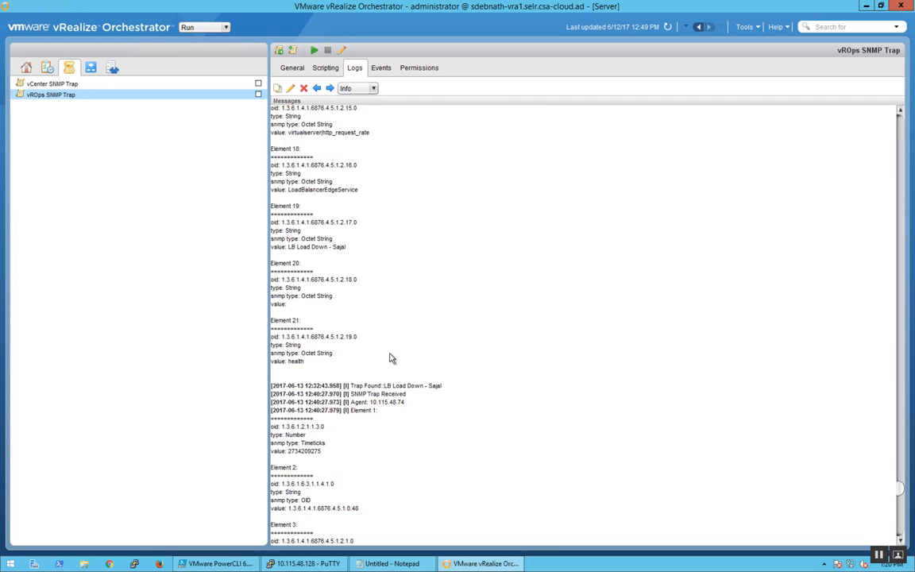
scroll(390, 357, up, 5)
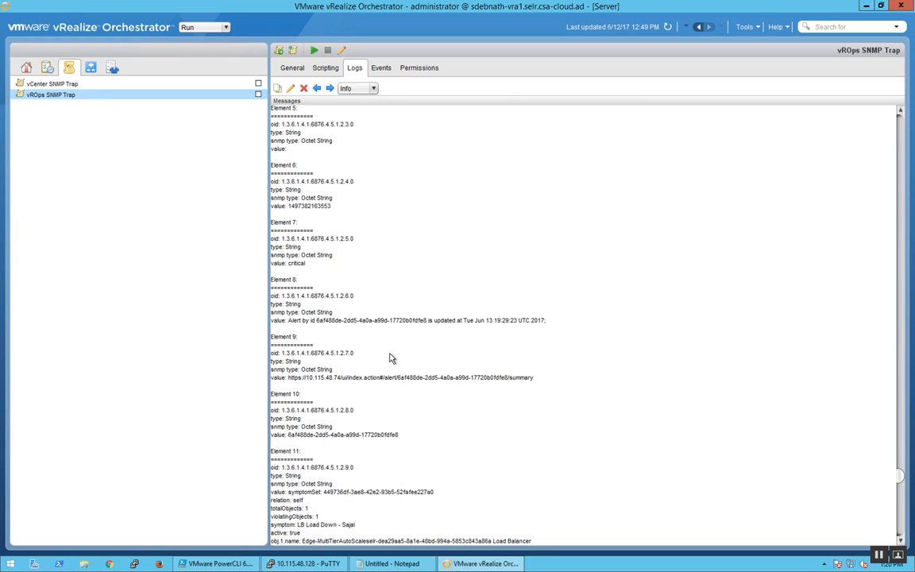
scroll(390, 358, up, 5)
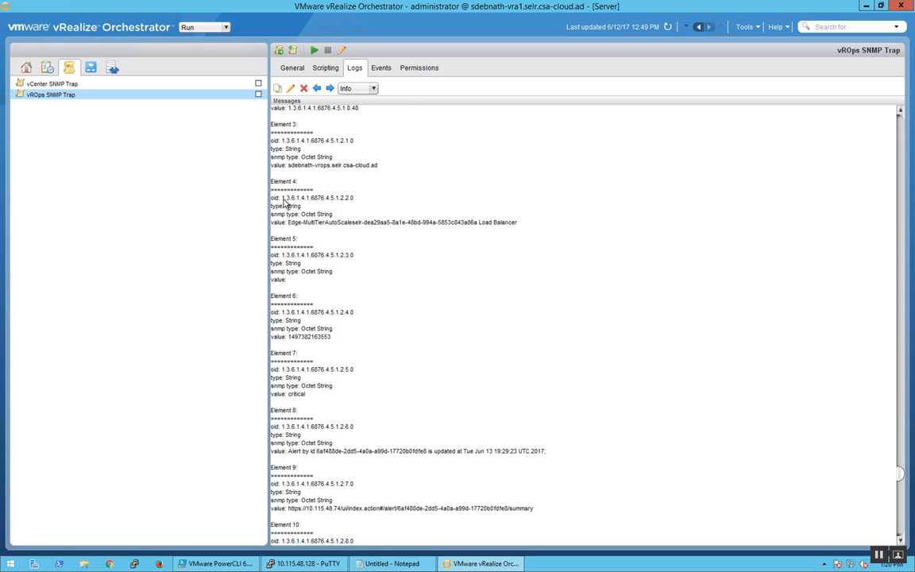
drag(282, 197, 355, 204)
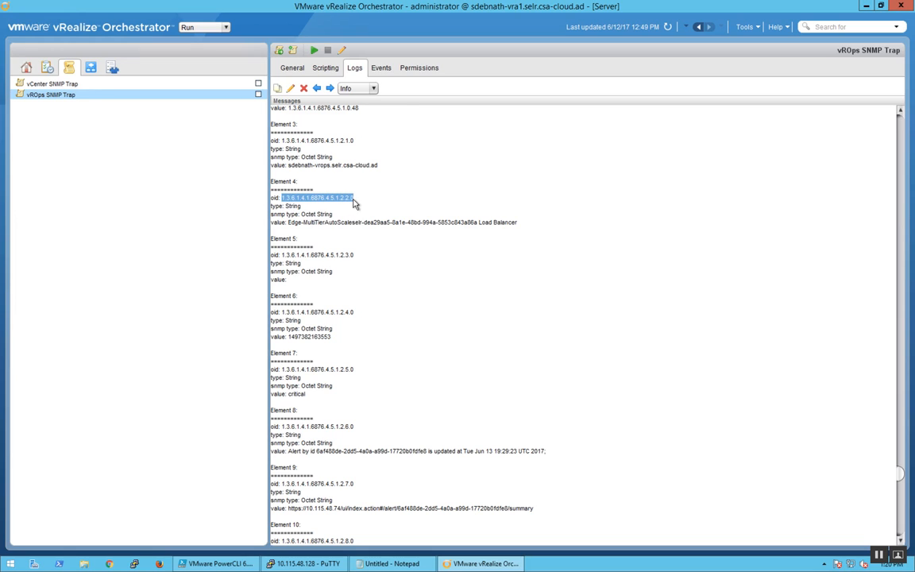
drag(288, 223, 499, 234)
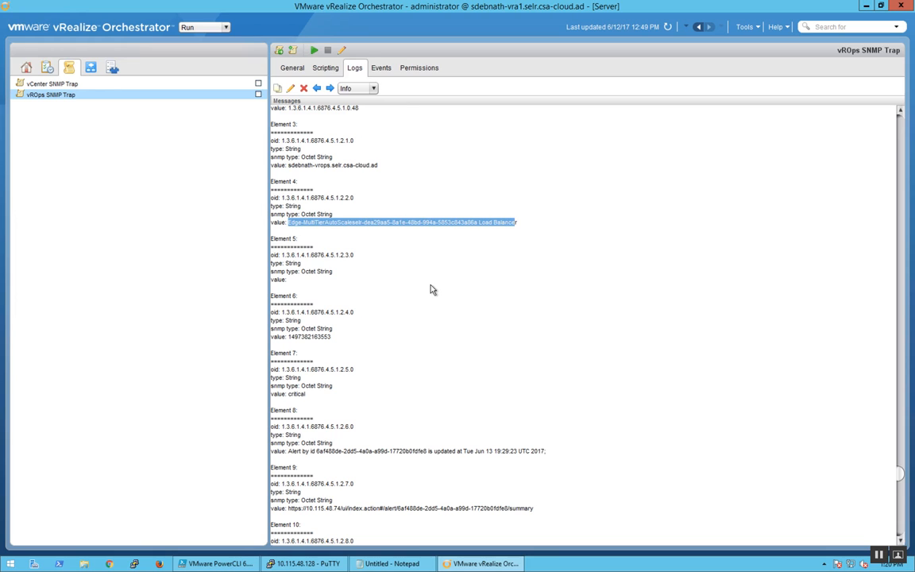
Step: Highlight the obj.1.name entry of element 11 and the closing element 21 block in the same trap record
scroll(431, 290, down, 5)
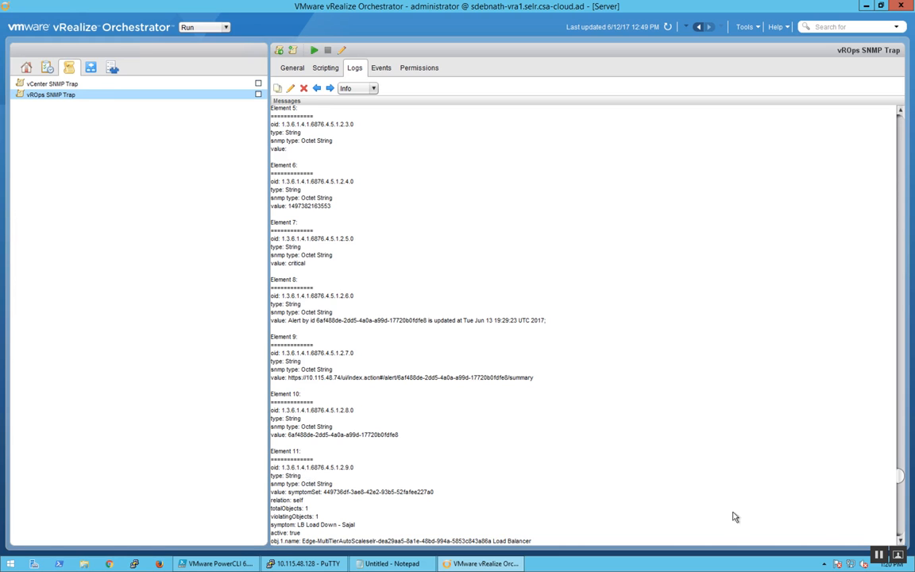
scroll(518, 416, down, 8)
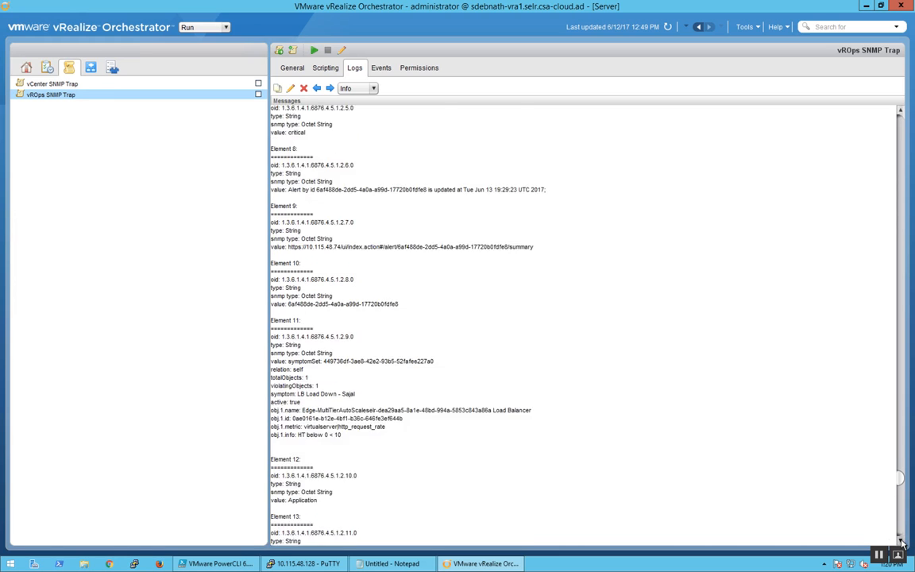
drag(303, 325, 539, 330)
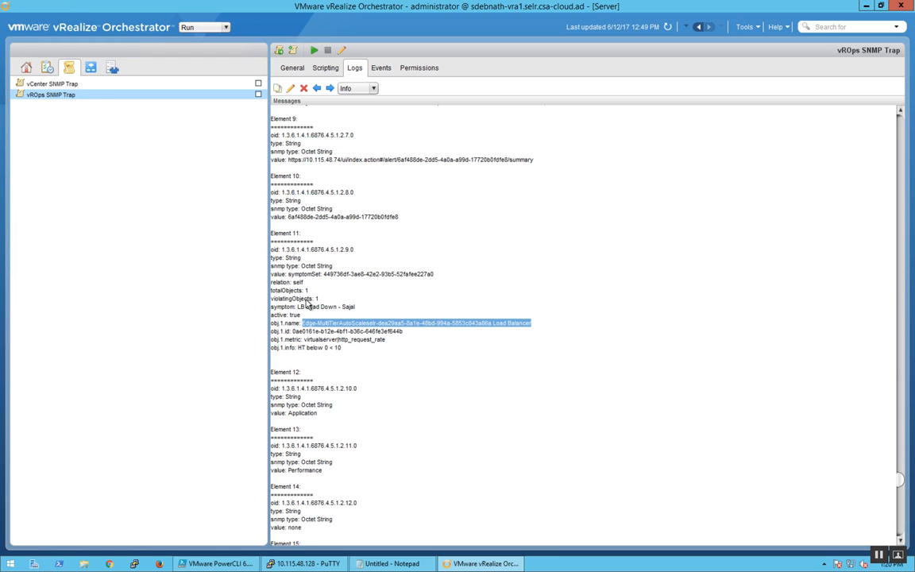
scroll(357, 404, down, 3)
scroll(357, 404, down, 12)
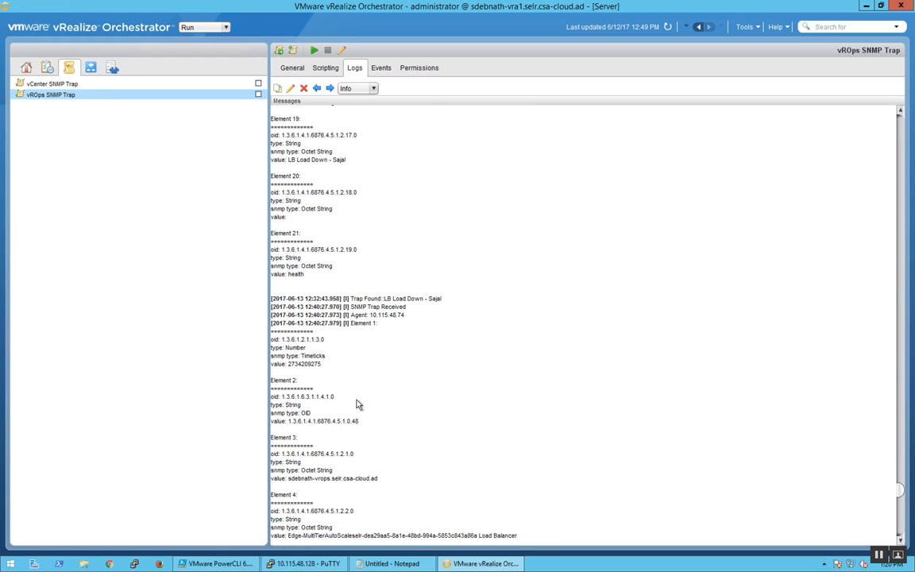
drag(270, 217, 328, 272)
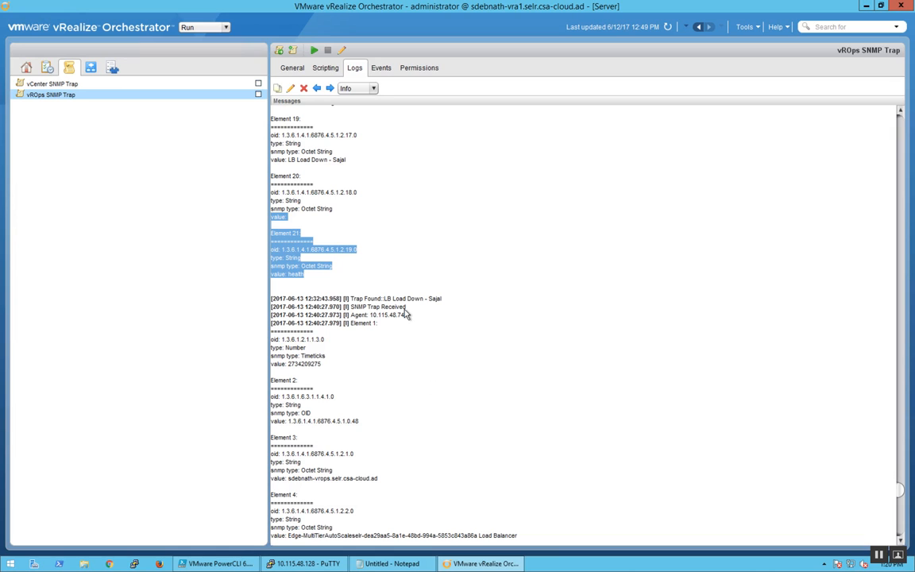
Step: Review the alert-name conditions in the OnTrap script and highlight the matching element 19 value in the policy's logs
click(325, 69)
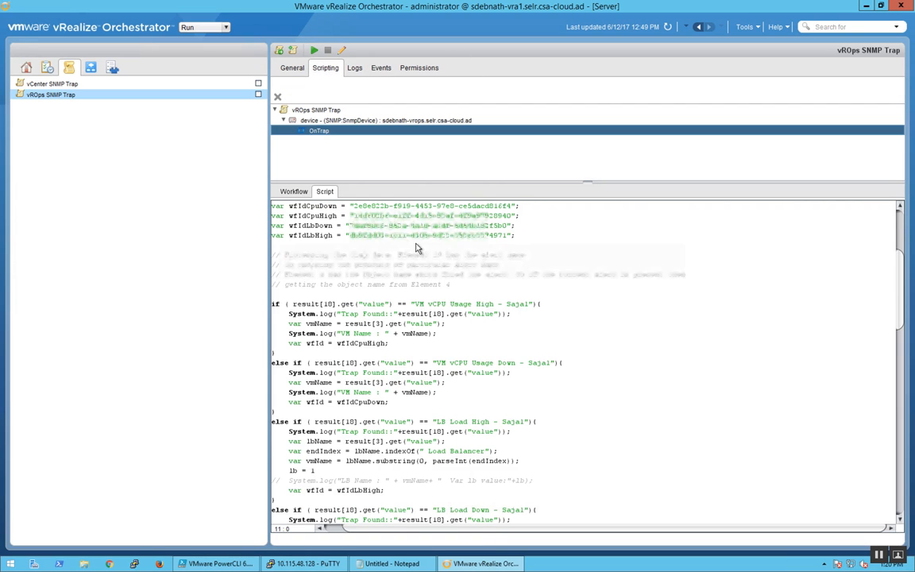
click(459, 334)
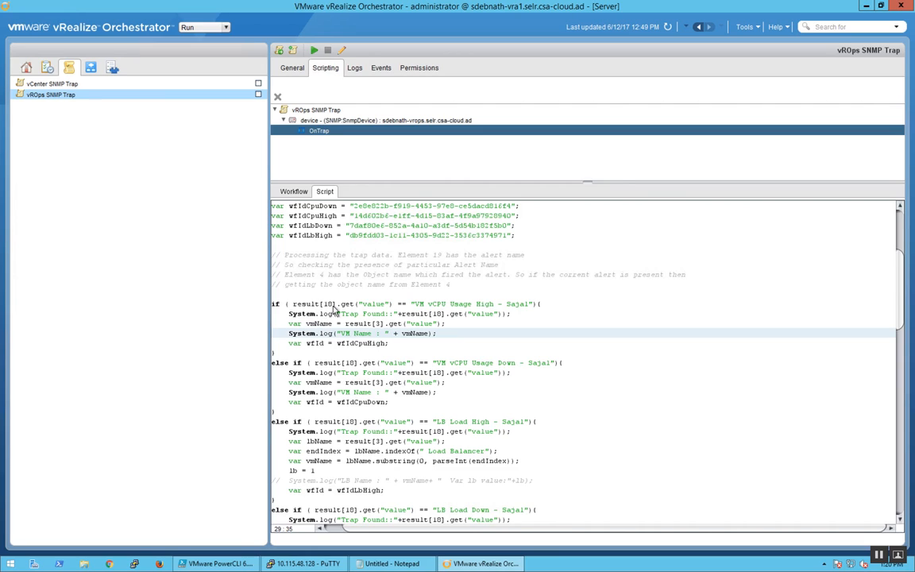
click(354, 70)
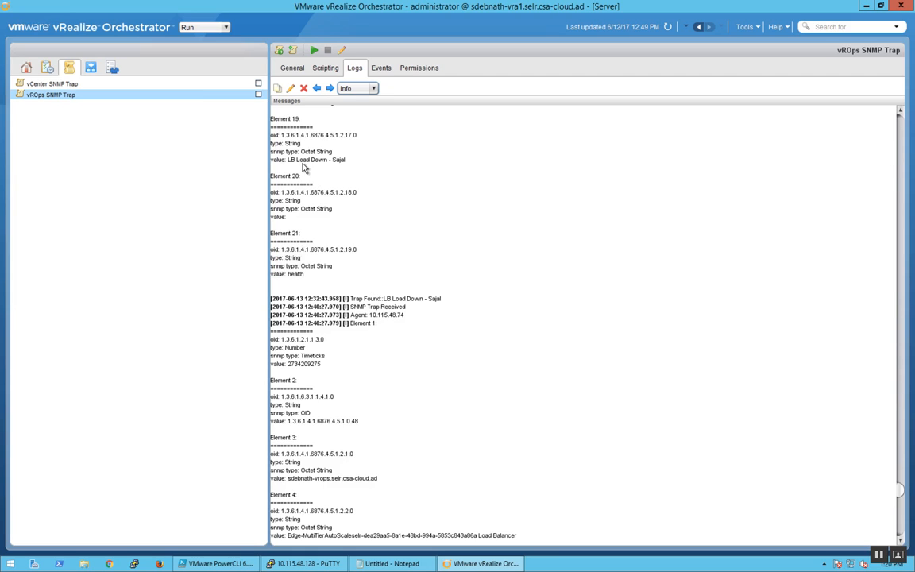
drag(288, 160, 346, 165)
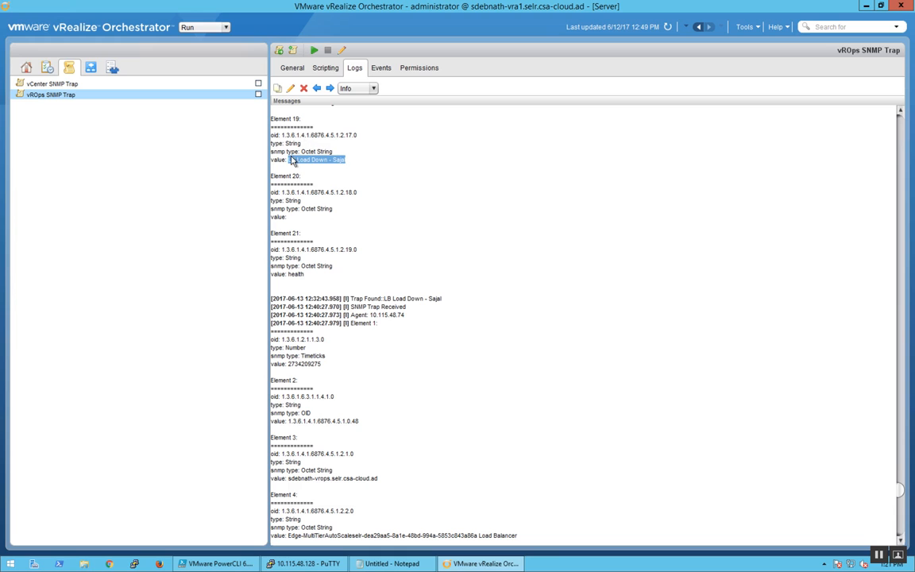
Step: Return to the OnTrap script and highlight the result[3].get("value") call, the alert name and the vmName variable in the first condition
click(321, 69)
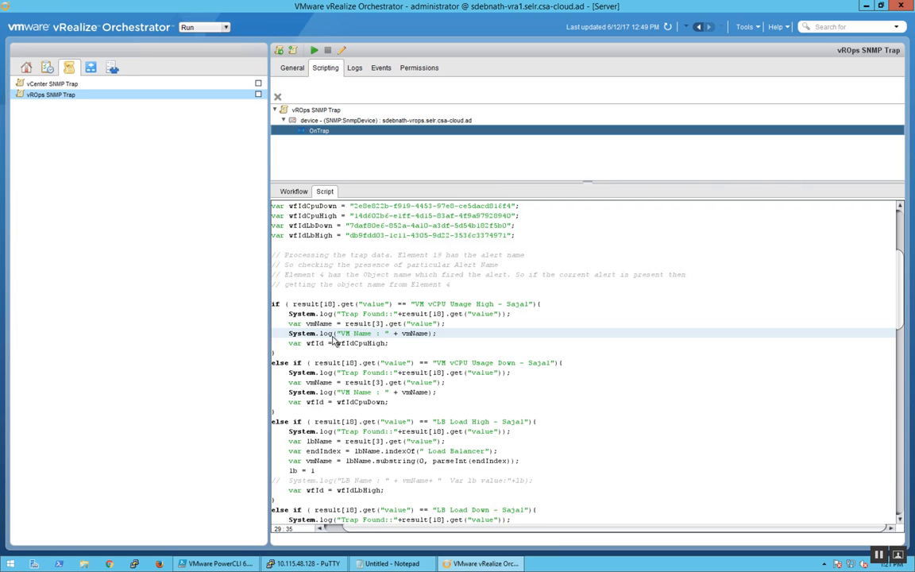
drag(346, 324, 443, 332)
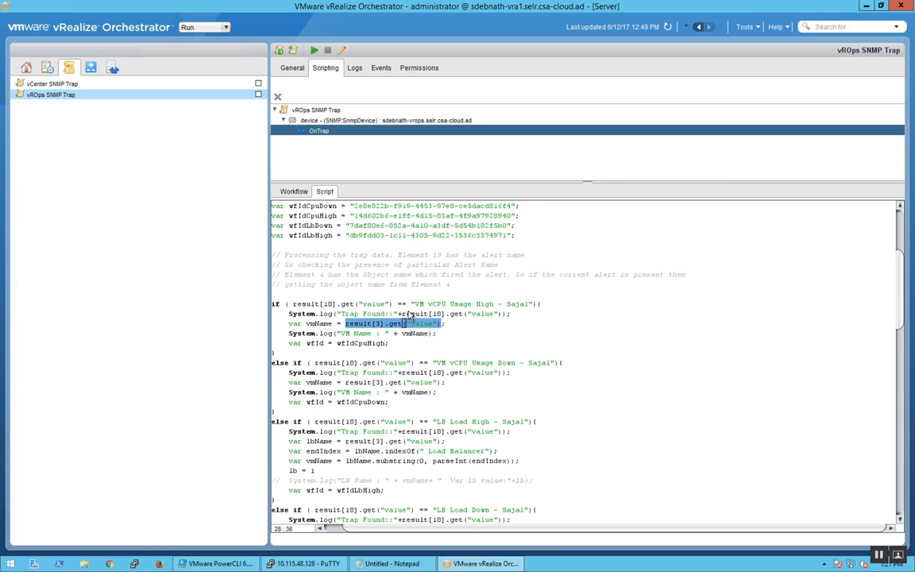
drag(412, 305, 528, 306)
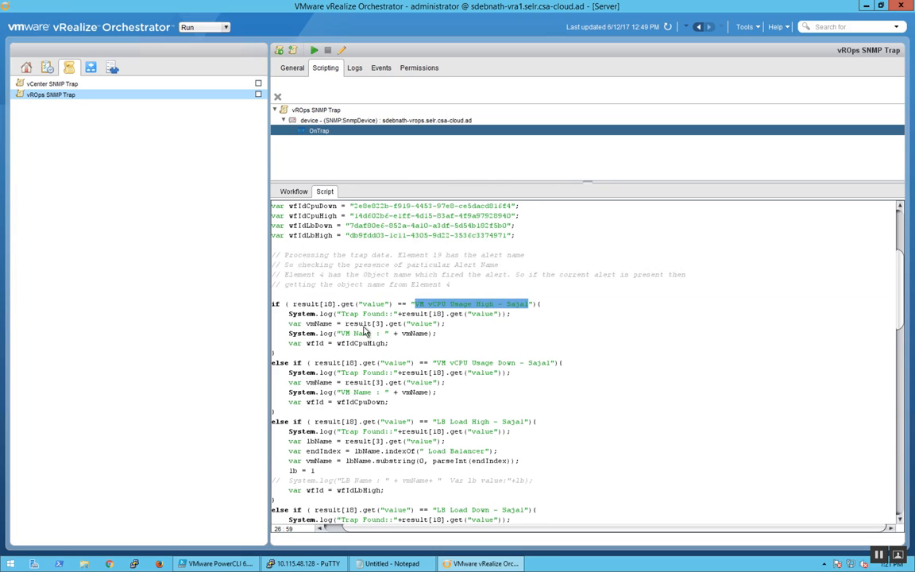
double_click(318, 324)
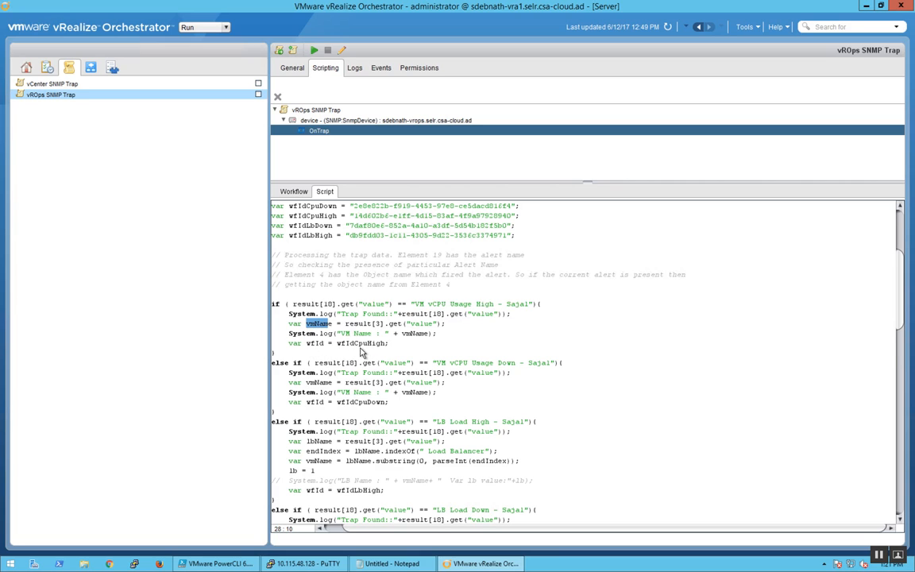
Step: Highlight a workflow ID in the script, switch to the local Workflow Designer, and display Scale Up Blueprint Layer based on VM MOID
drag(351, 241, 505, 243)
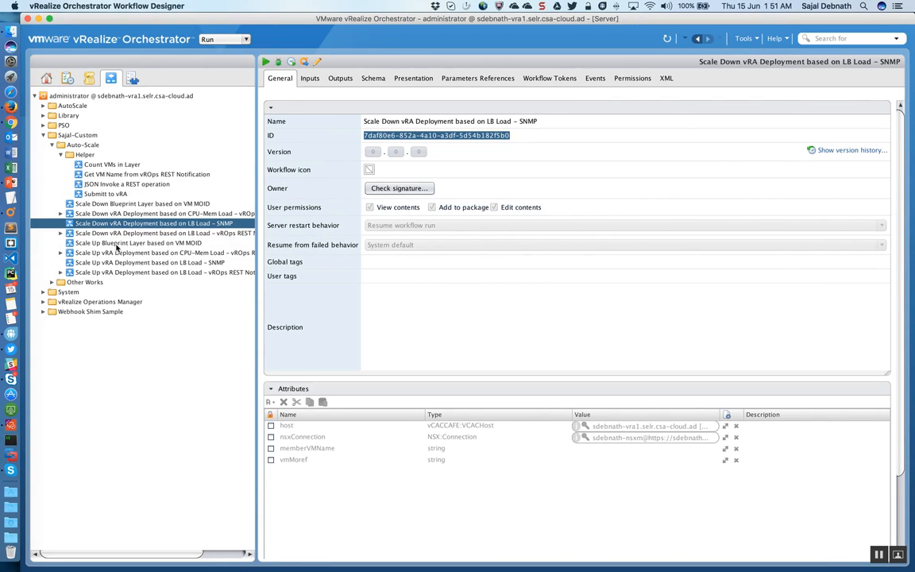
key(Down)
key(Down)
key(Down)
key(Down)
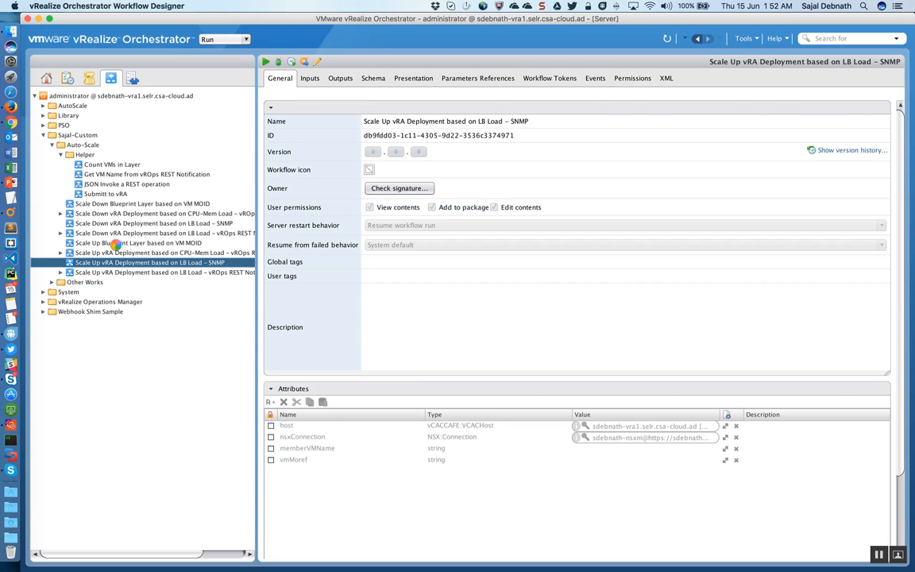
click(117, 244)
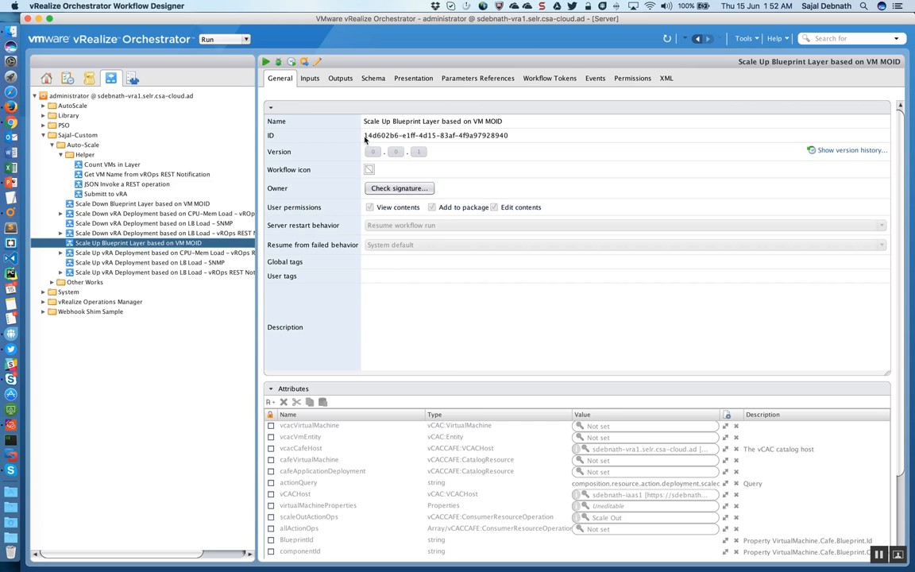
Step: Highlight the workflow's ID, return to the OnTrap script, and highlight part of the wfIdCpuHigh value and the VM vCPU Usage High alert name
drag(362, 135, 498, 141)
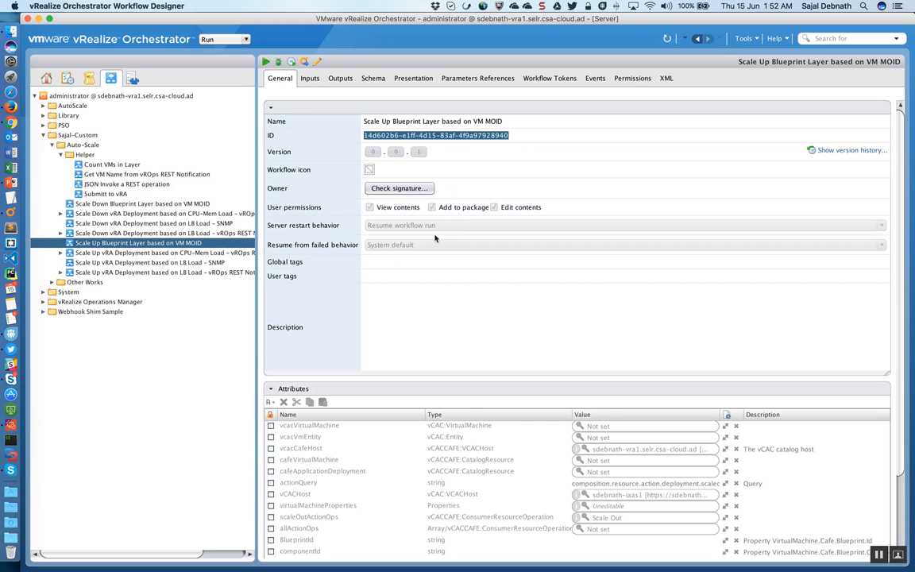
key(ctrl+Right)
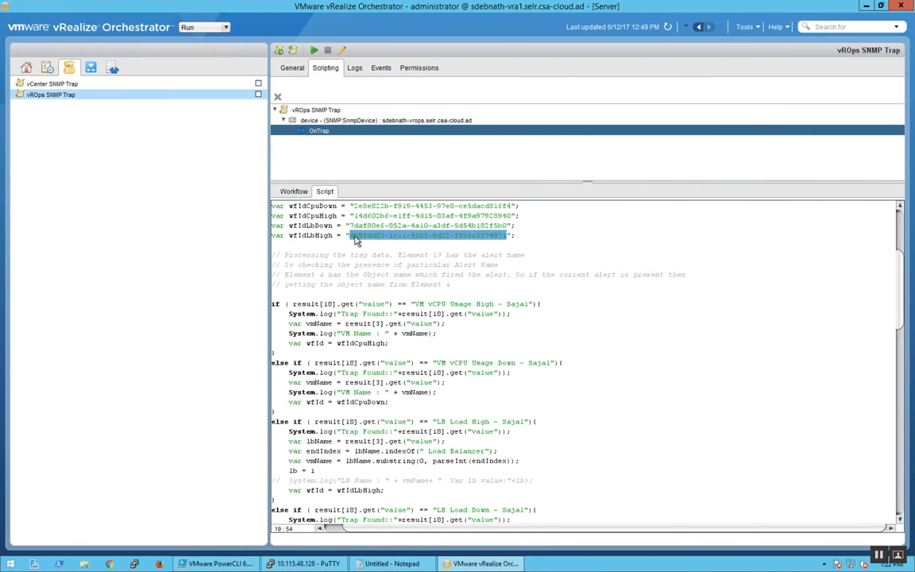
drag(356, 215, 407, 215)
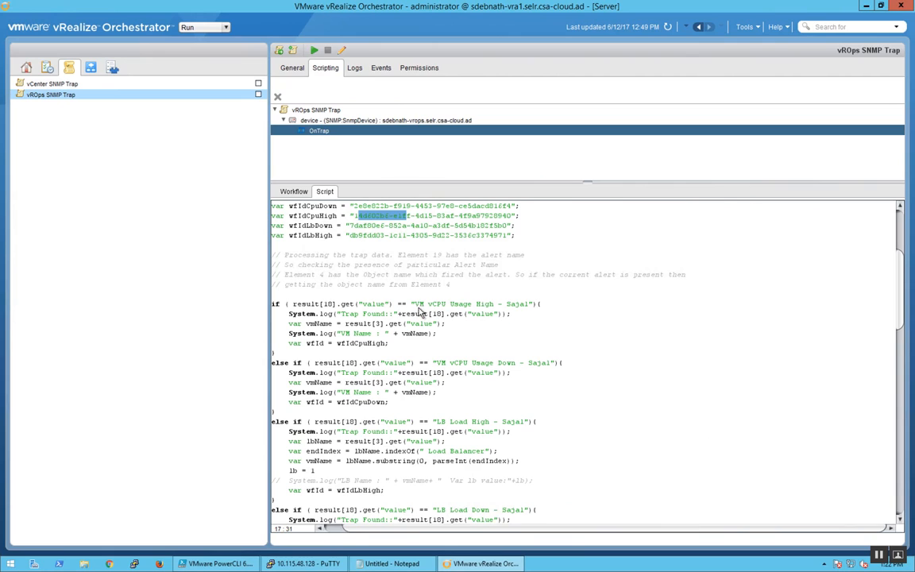
drag(414, 304, 529, 313)
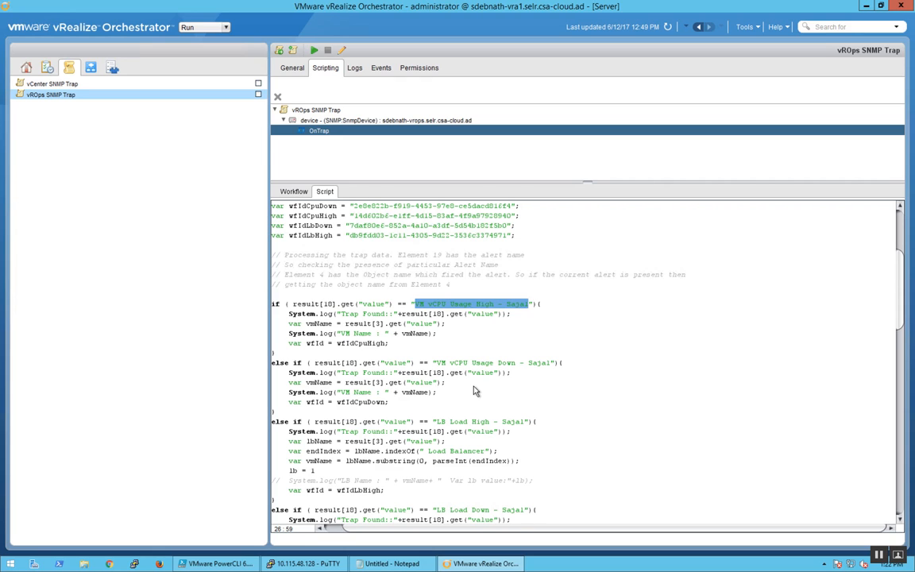
Step: Display the policy's logs and highlight the Load Balancer suffix in the element 4 value
click(354, 69)
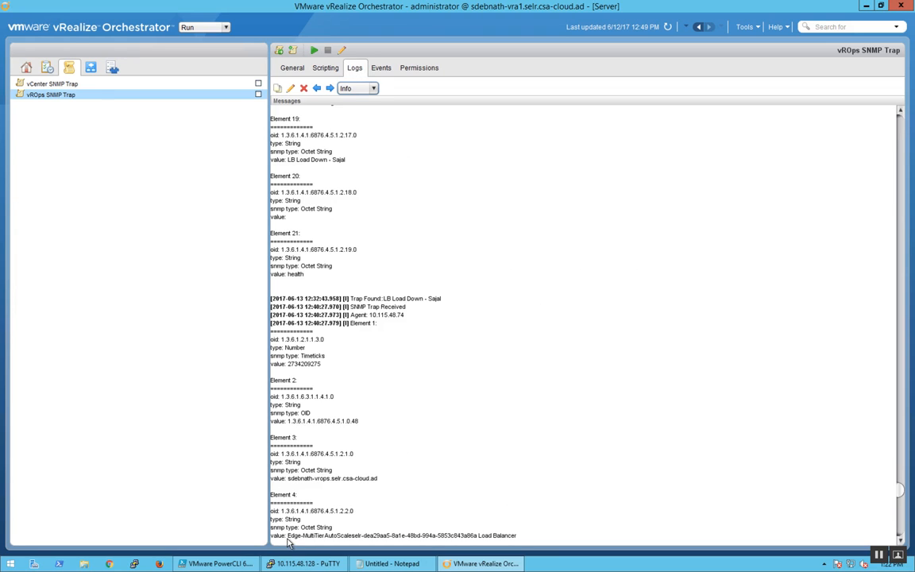
drag(289, 541, 517, 540)
click(479, 541)
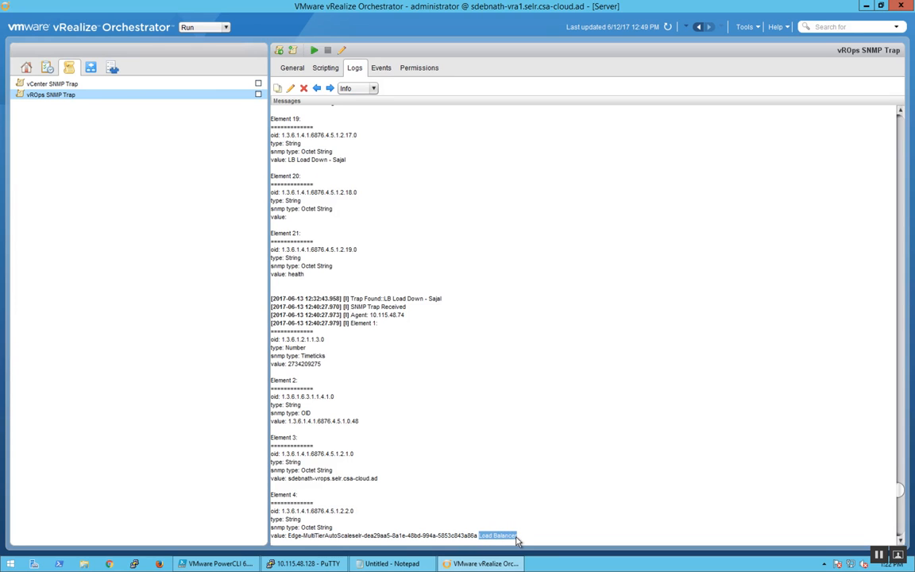
Step: Return to the OnTrap script and highlight the endIndex line and the vmName variable in the LB Load High condition
click(324, 68)
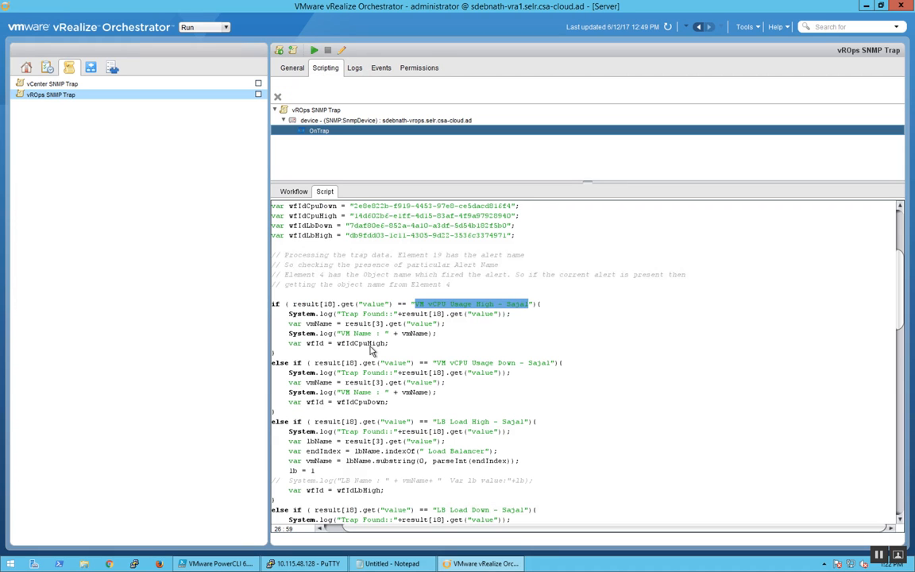
click(532, 357)
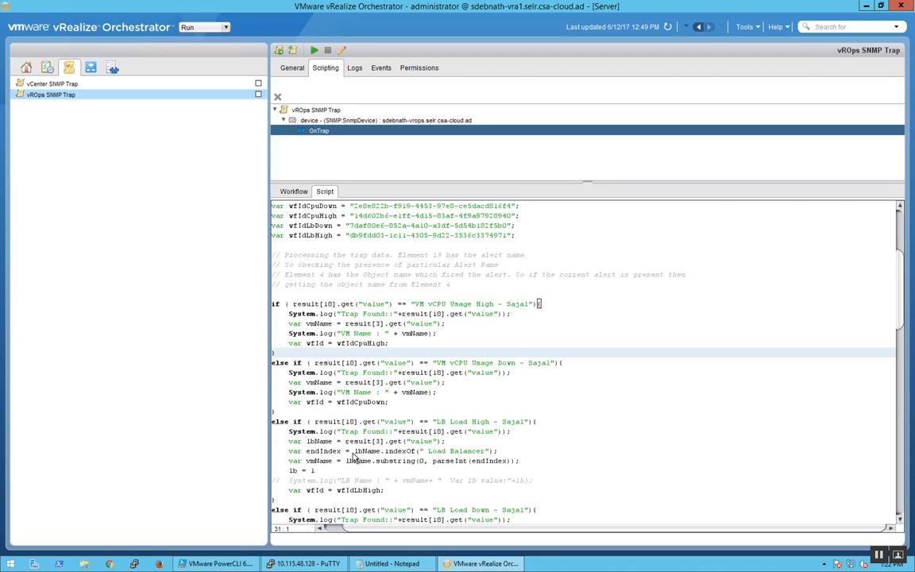
drag(288, 451, 496, 459)
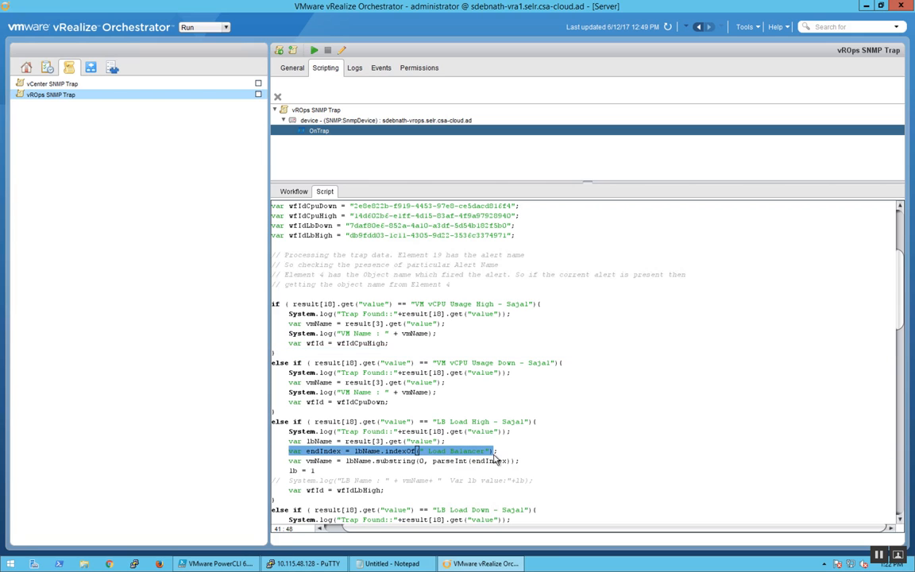
double_click(332, 462)
click(850, 365)
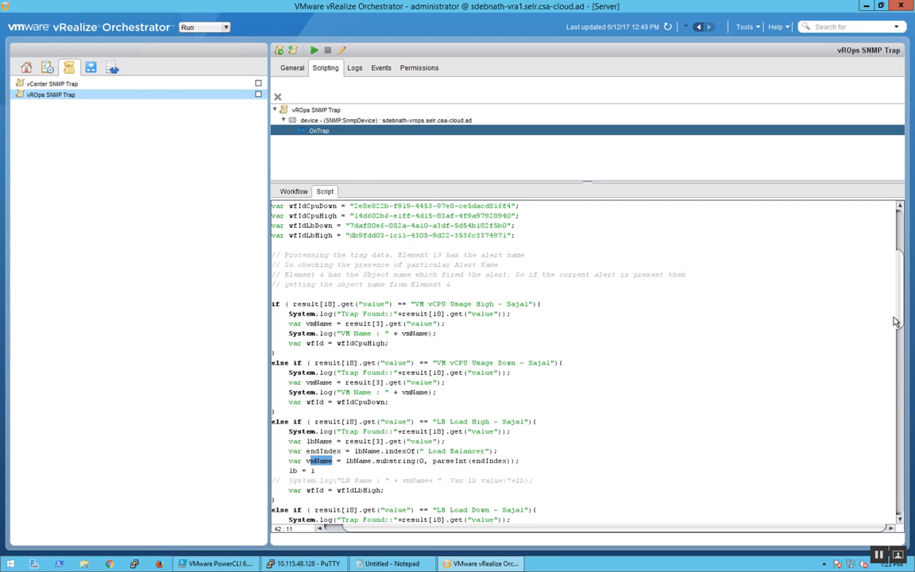
Step: Review the rest of the OnTrap script, highlighting vmMoref in the lb condition and reading through the findVms and runWF functions
drag(899, 308, 898, 362)
scroll(429, 387, down, 2)
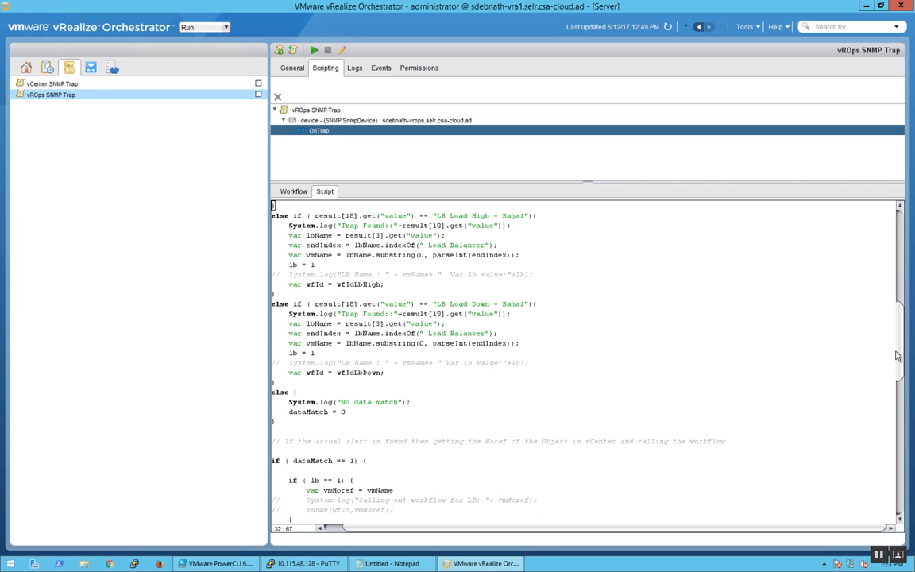
drag(900, 353, 900, 402)
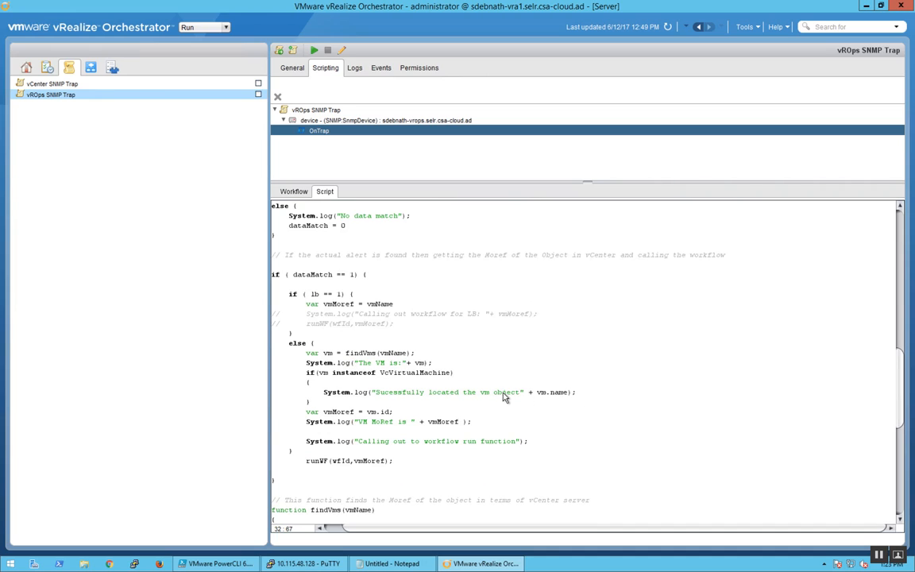
double_click(349, 305)
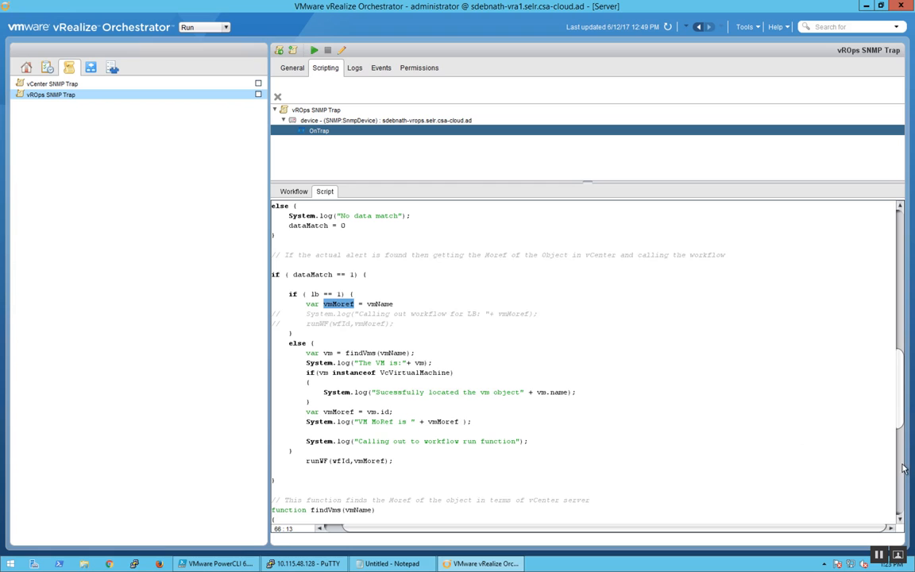
scroll(854, 433, down, 4)
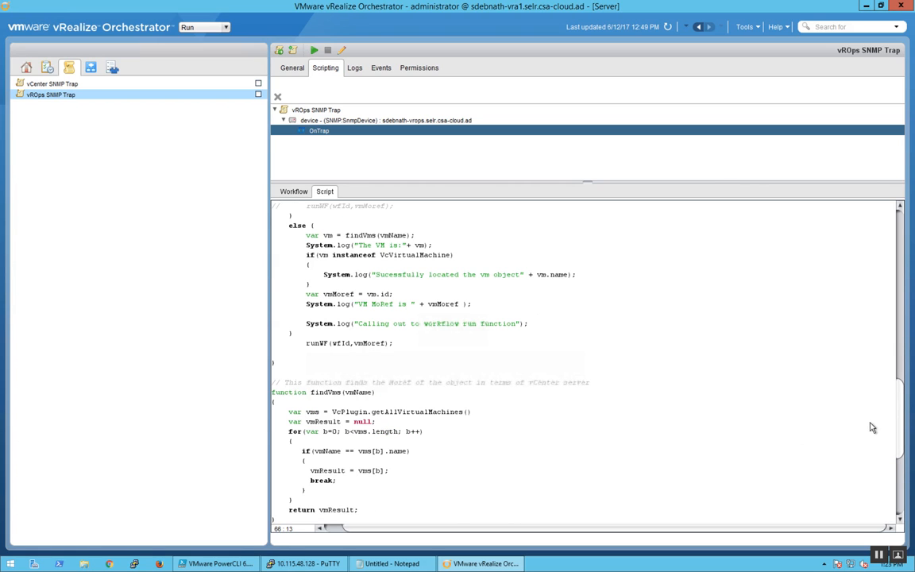
scroll(378, 421, down, 3)
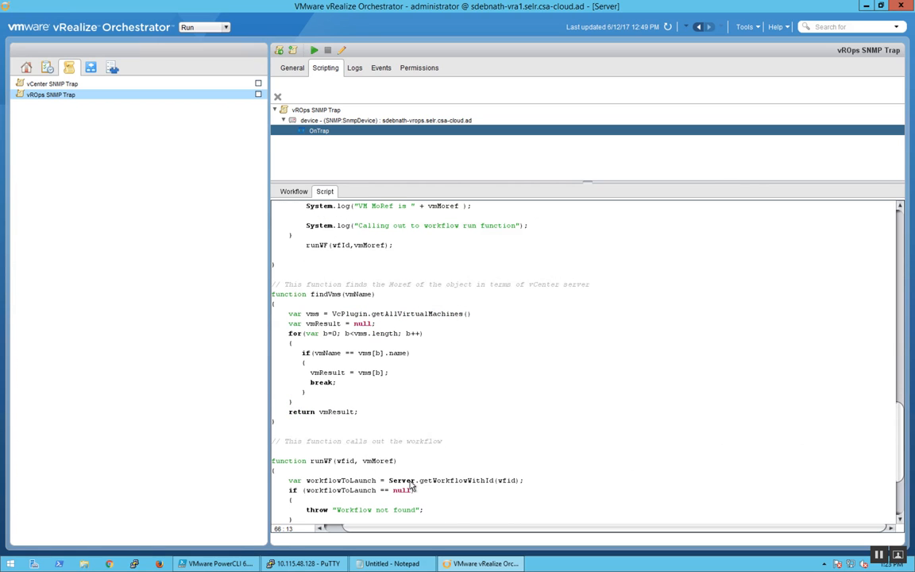
scroll(812, 450, down, 4)
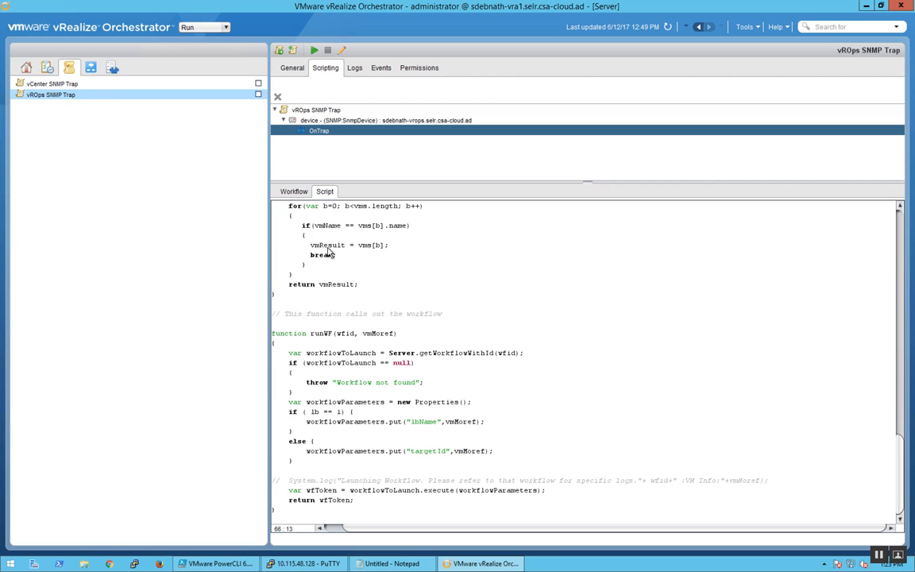
Step: Display the workflow library, collapse its SNMP folder and look briefly inside the NSX folder
click(92, 70)
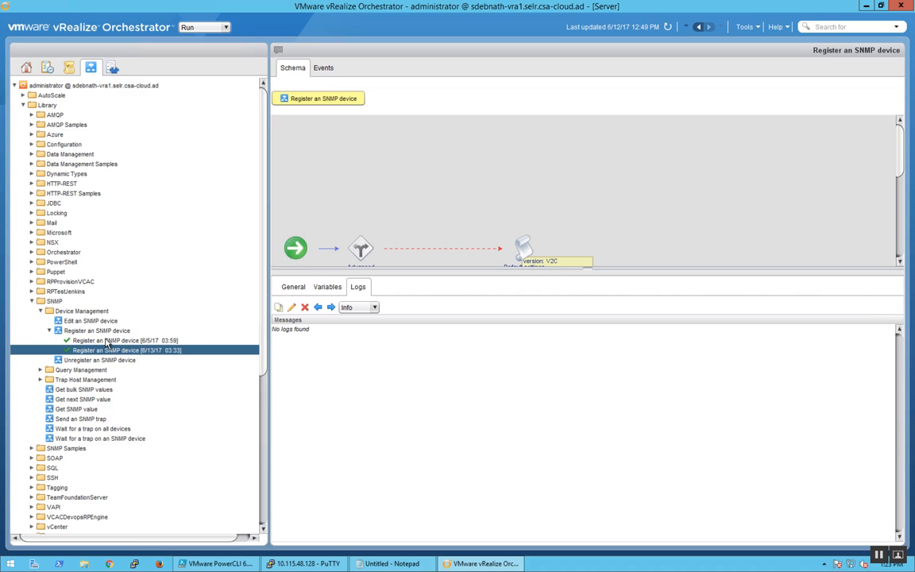
click(32, 302)
click(33, 243)
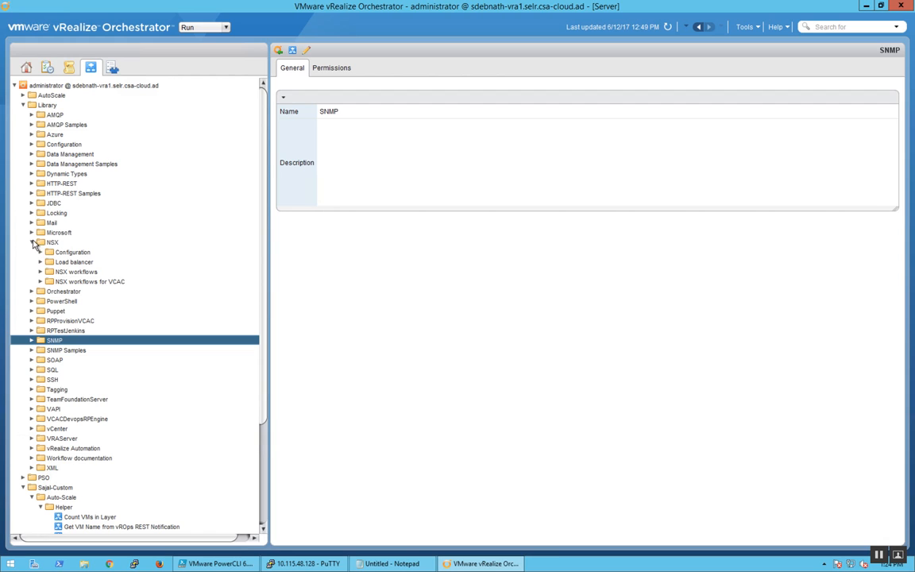
click(33, 243)
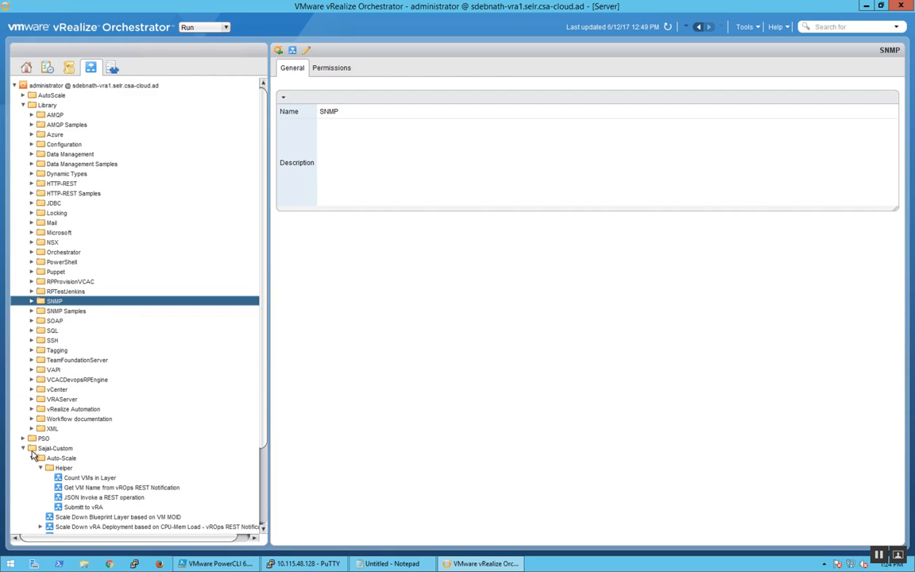
Step: View the past runs of Add a vRA host and Add the IaaS host of a vRA host in the vRealize Automation Configuration folder
click(32, 409)
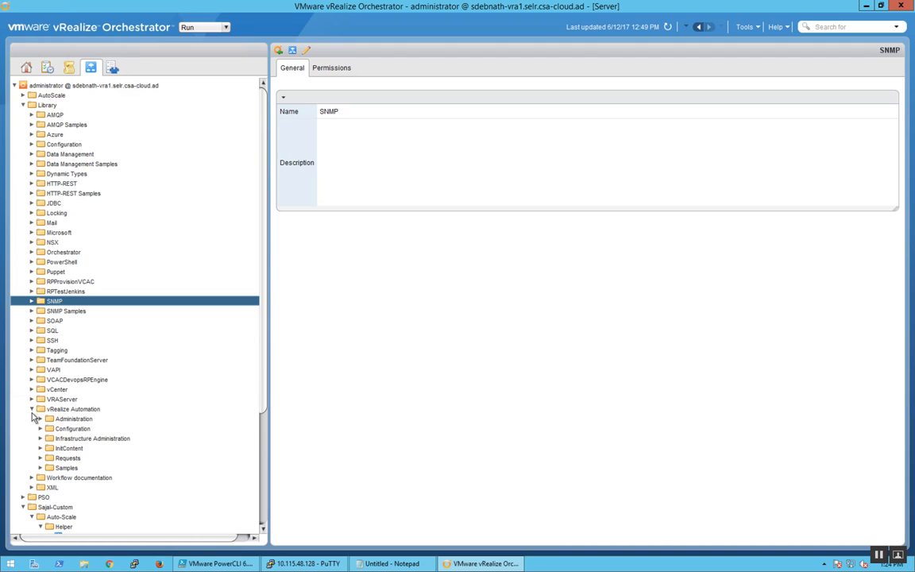
click(40, 429)
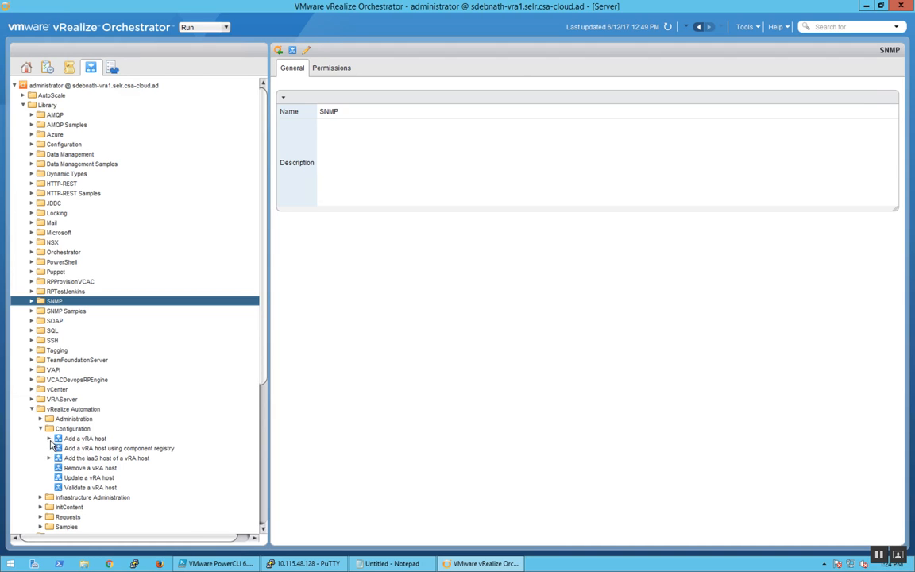
double_click(70, 441)
click(88, 449)
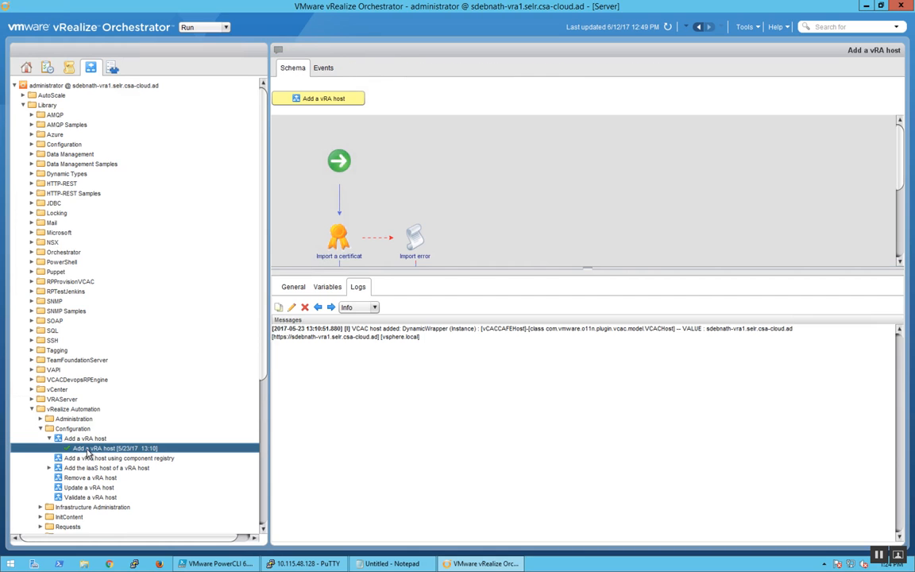
click(49, 468)
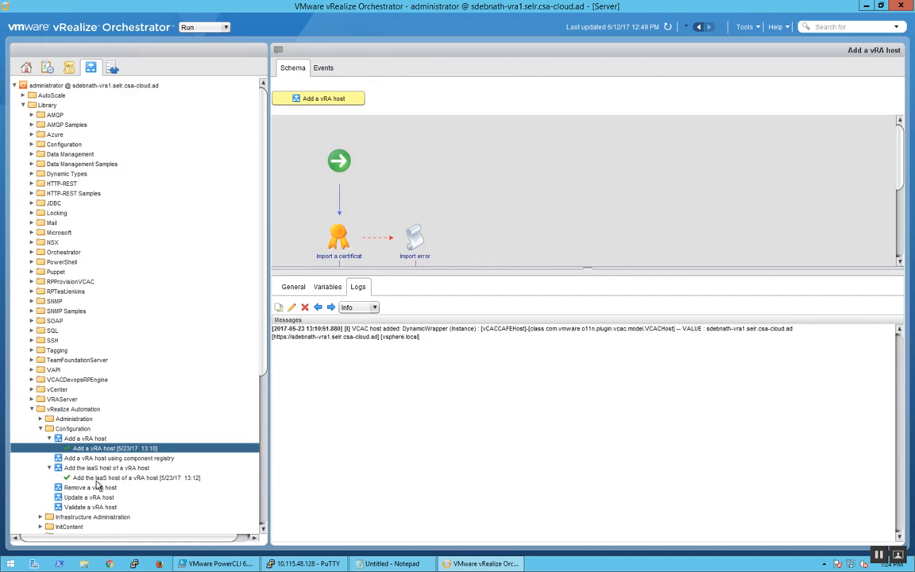
click(99, 479)
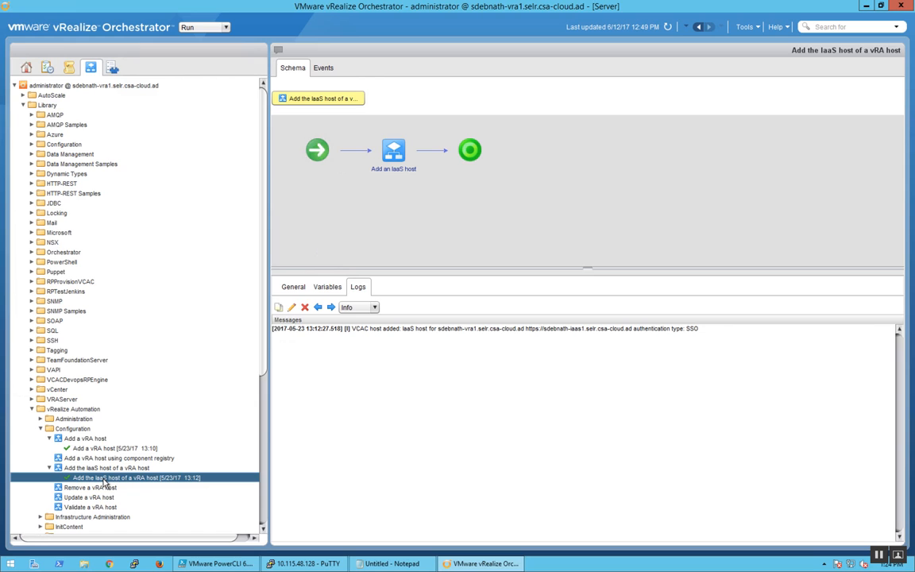
click(32, 409)
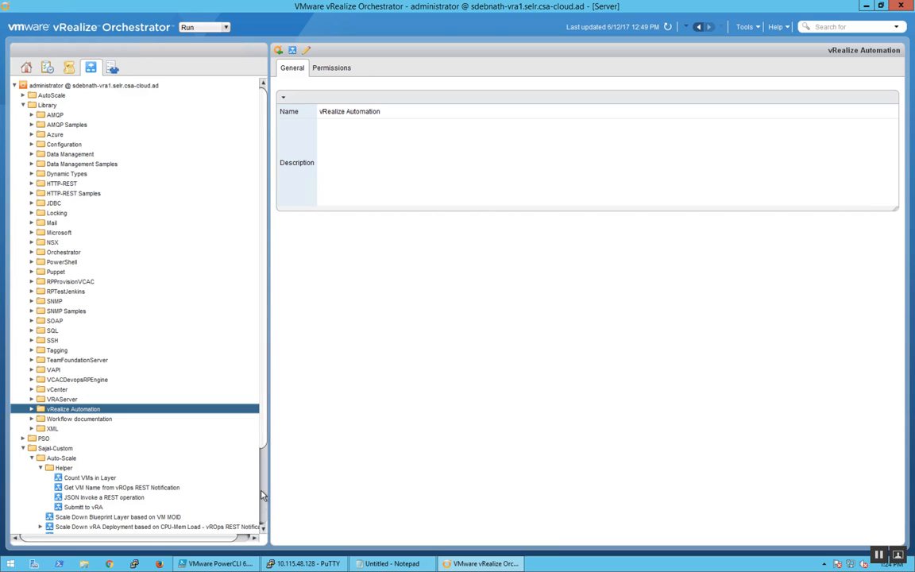
Step: Open the Scale Up Blueprint Layer based on VM MOID workflow for editing, showing its general settings
scroll(235, 435, down, 3)
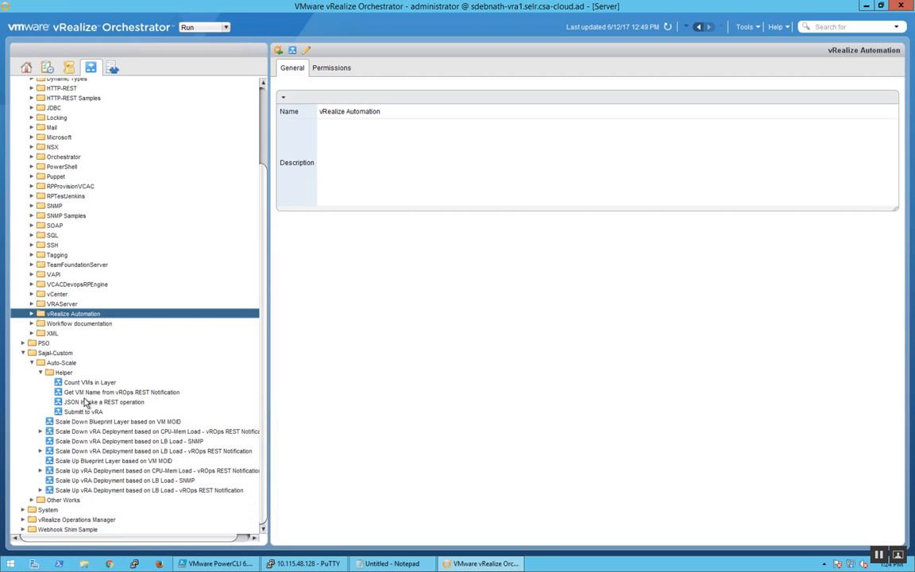
click(101, 460)
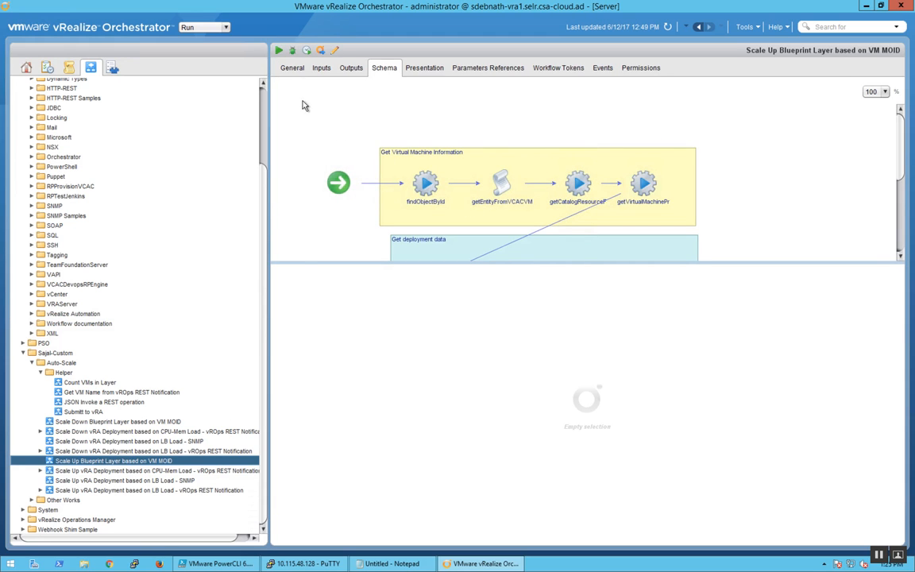
click(292, 68)
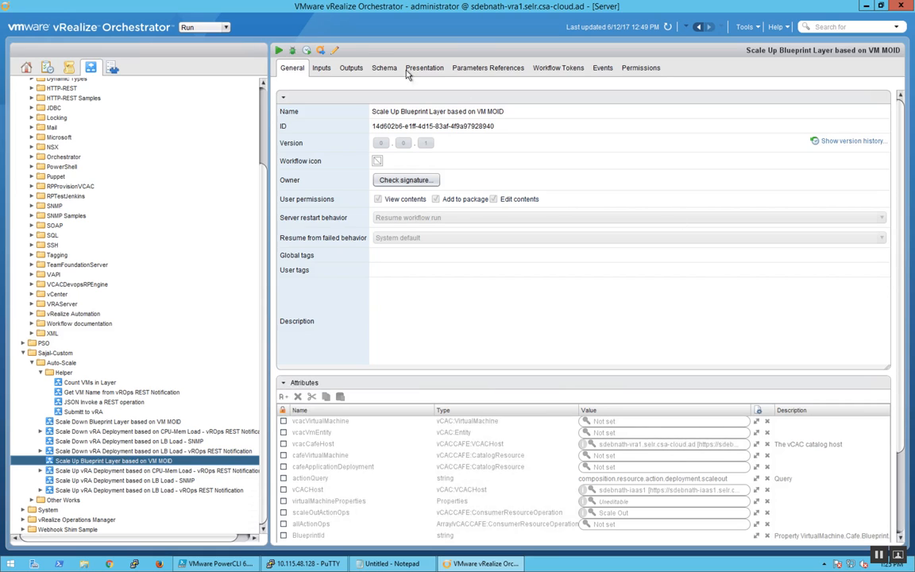
click(336, 52)
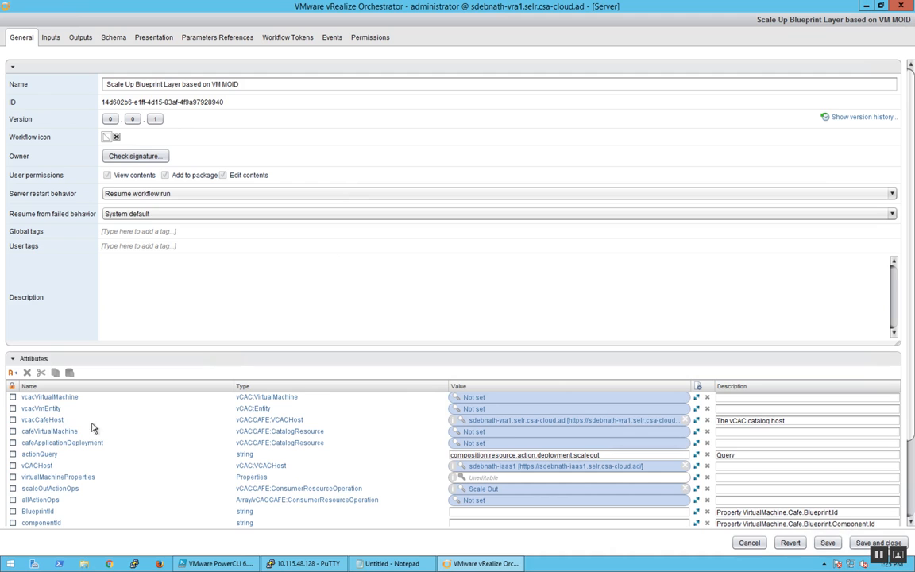
Step: View the vRealize Automation hosts selectable for the vcacCafeHost attribute, leaving its value as it is
click(509, 427)
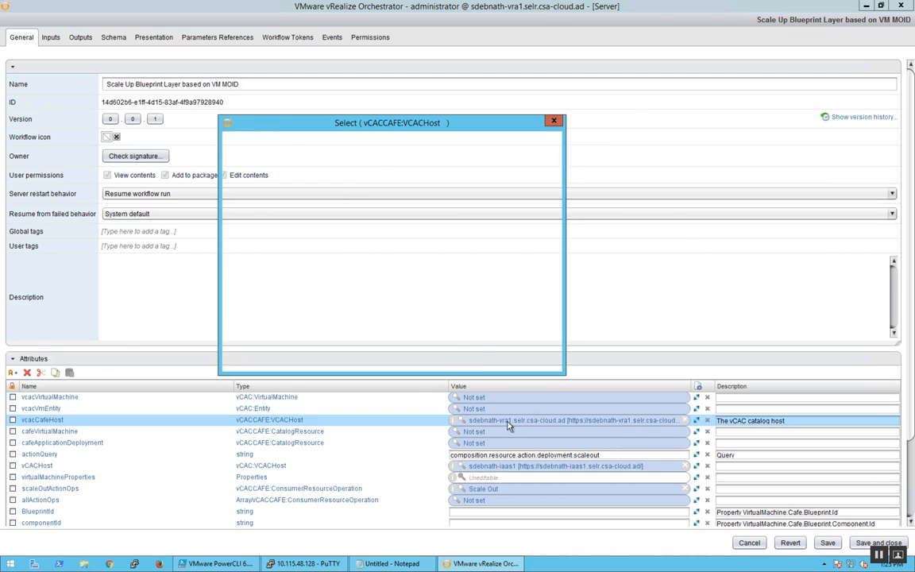
click(227, 175)
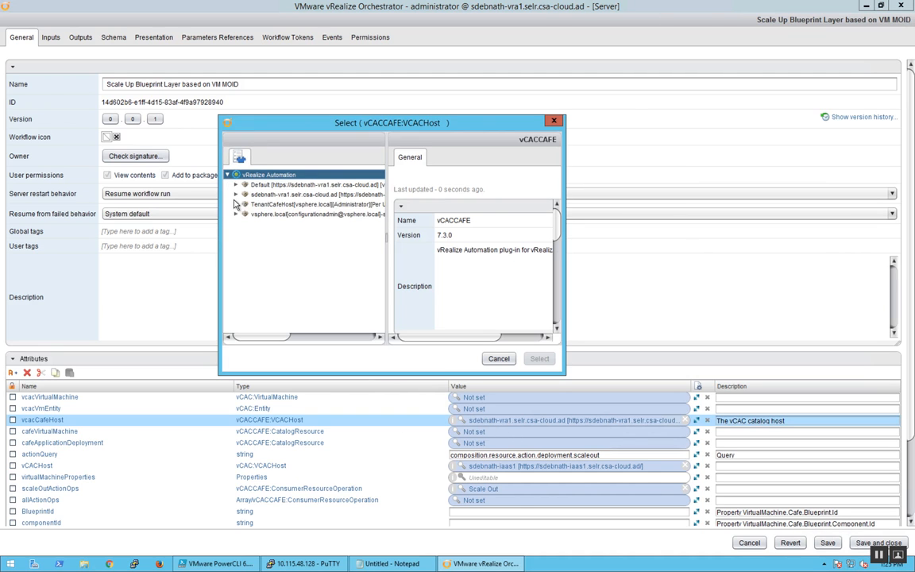
click(499, 358)
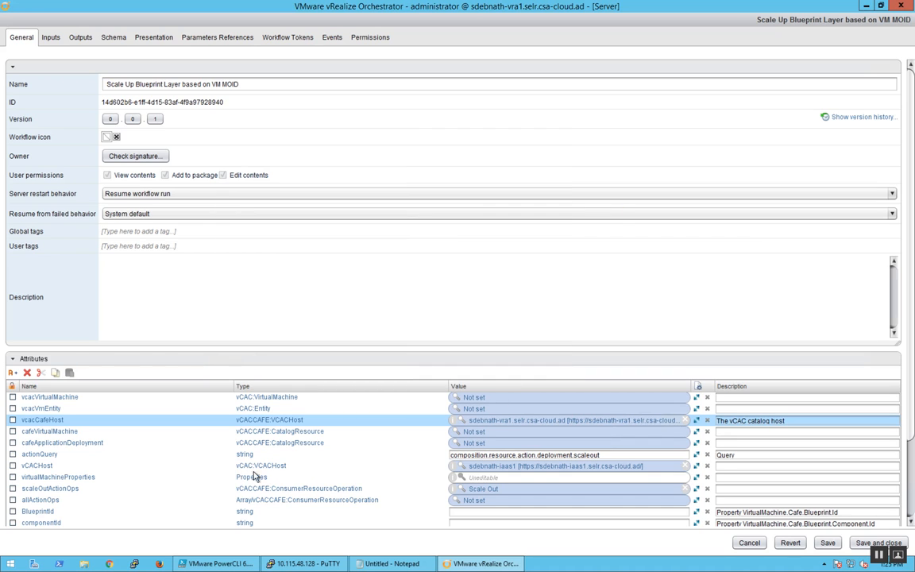
Step: View the vRealize Automation Infrastructure hosts selectable for the vCACHost attribute, leaving its value as it is
click(488, 467)
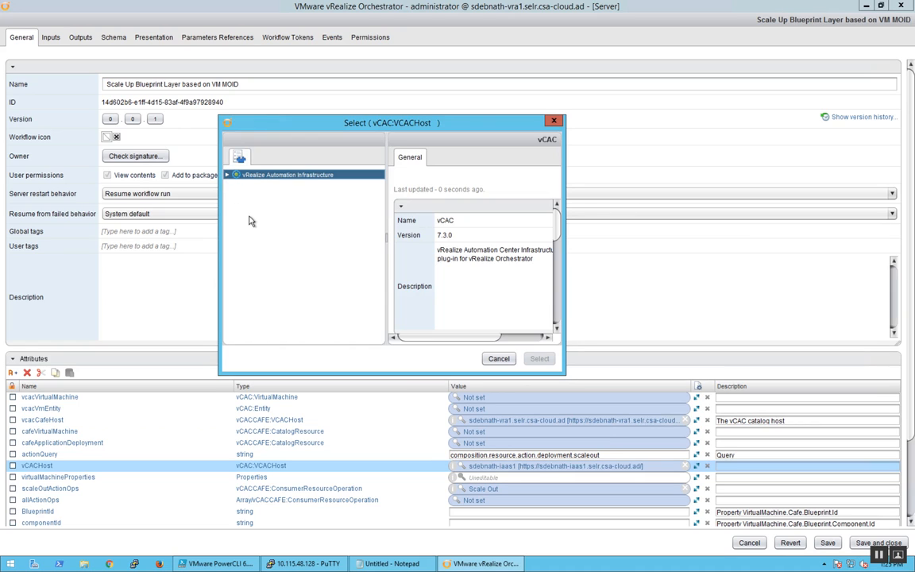
click(227, 175)
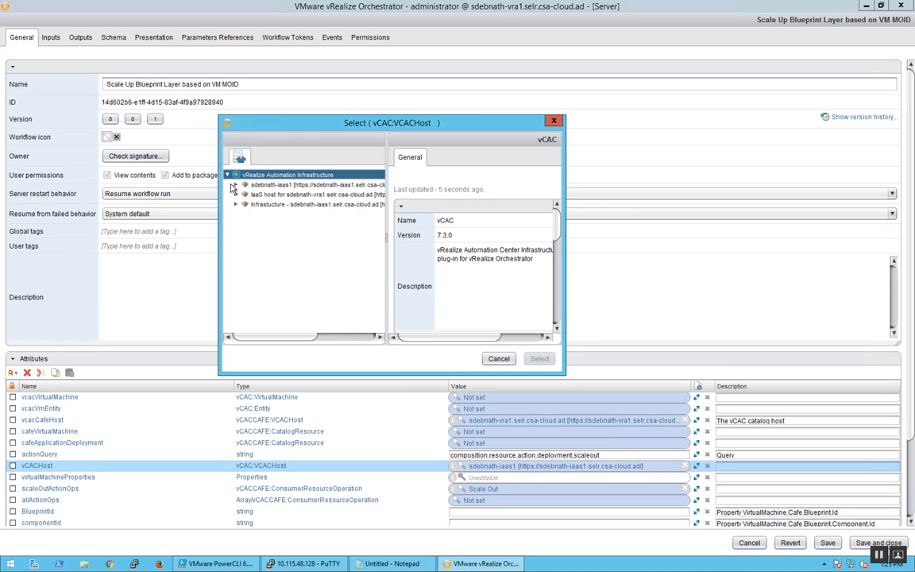
click(498, 359)
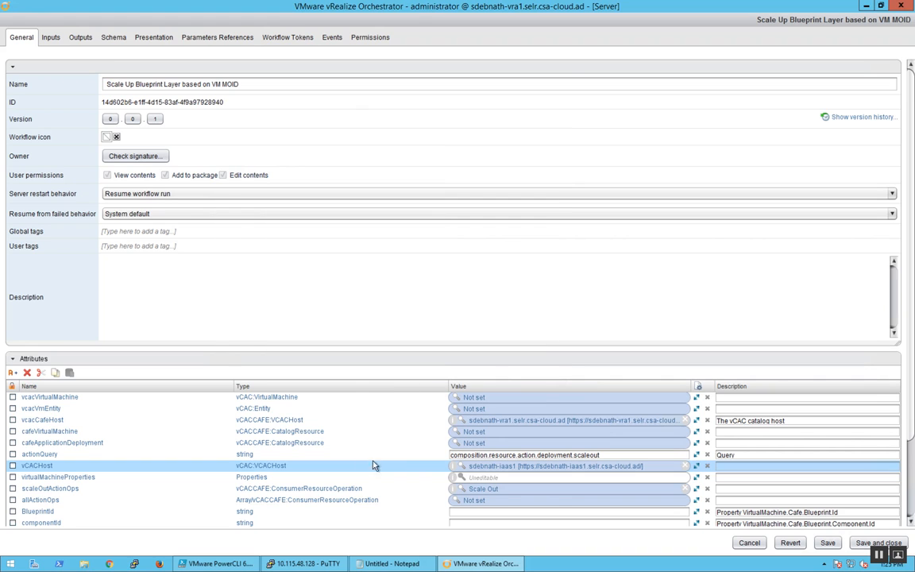
Step: View the Scale Out action of MultiTier-Auto-Scale-selr-66021980 selectable for scaleOutActionOps, leaving the value as it is, and close the workflow editor discarding changes
click(479, 490)
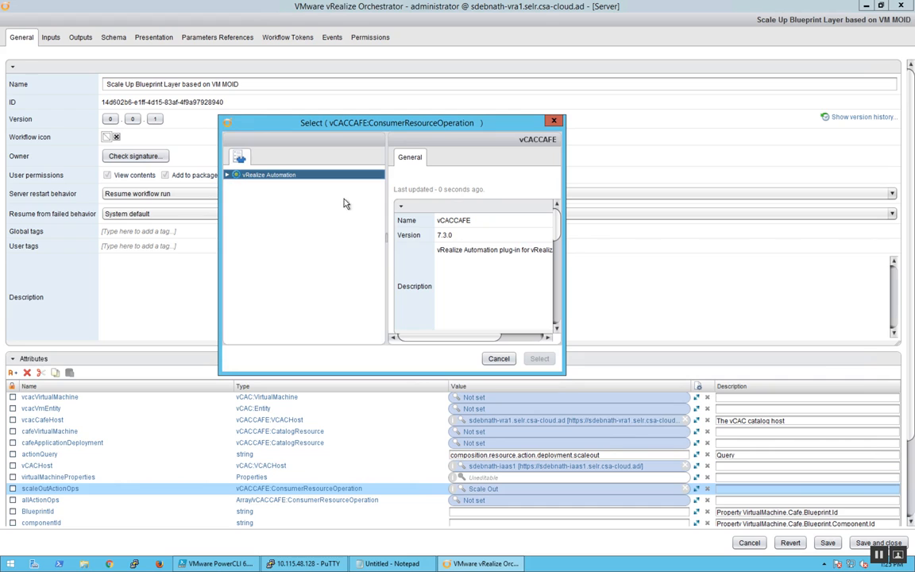
click(228, 175)
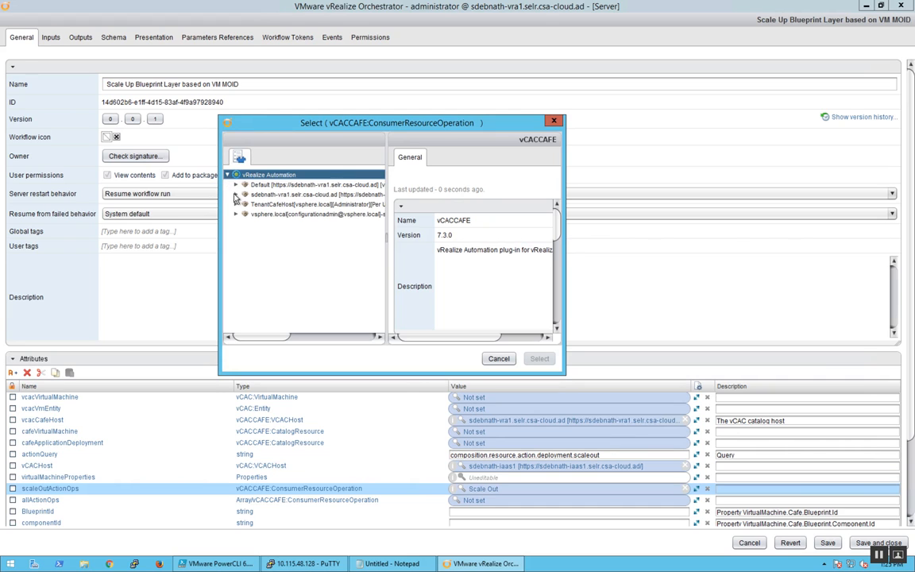
click(235, 195)
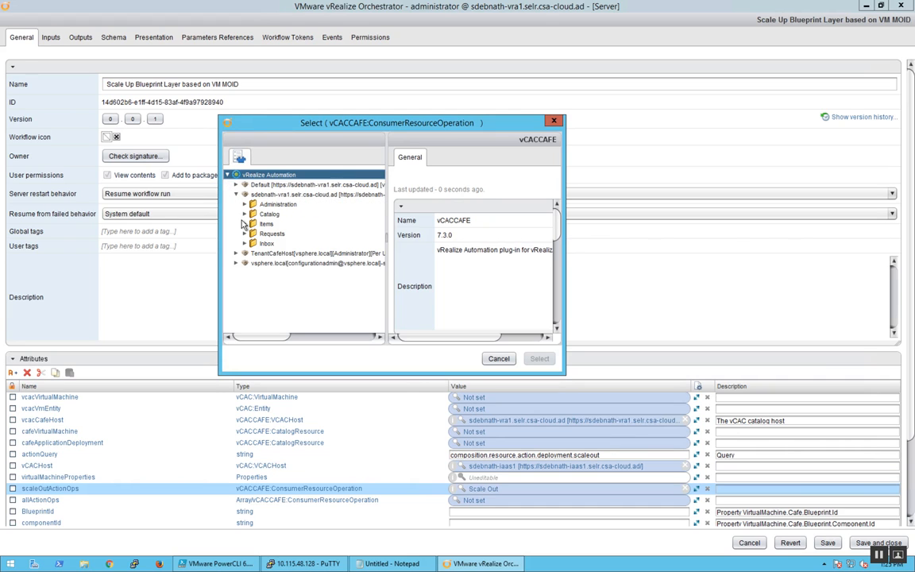
click(245, 224)
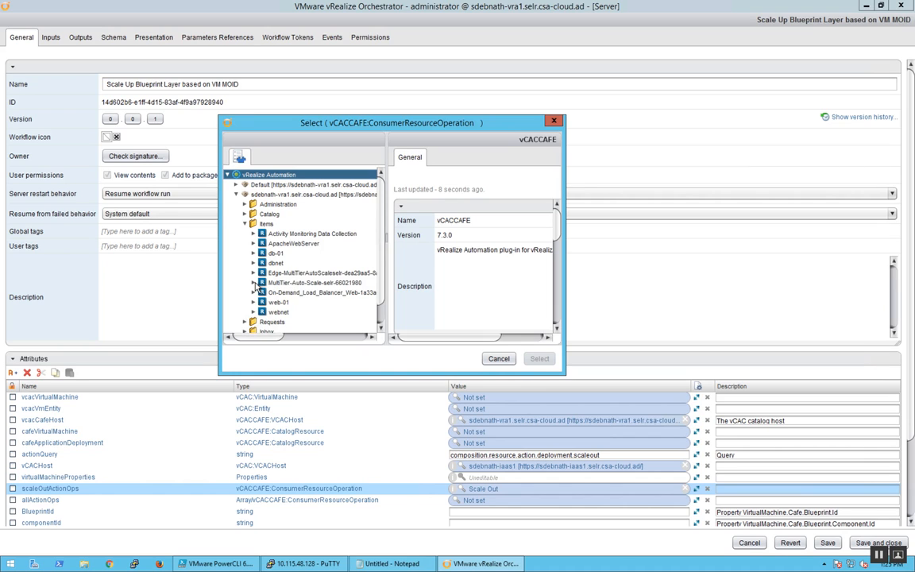
click(254, 283)
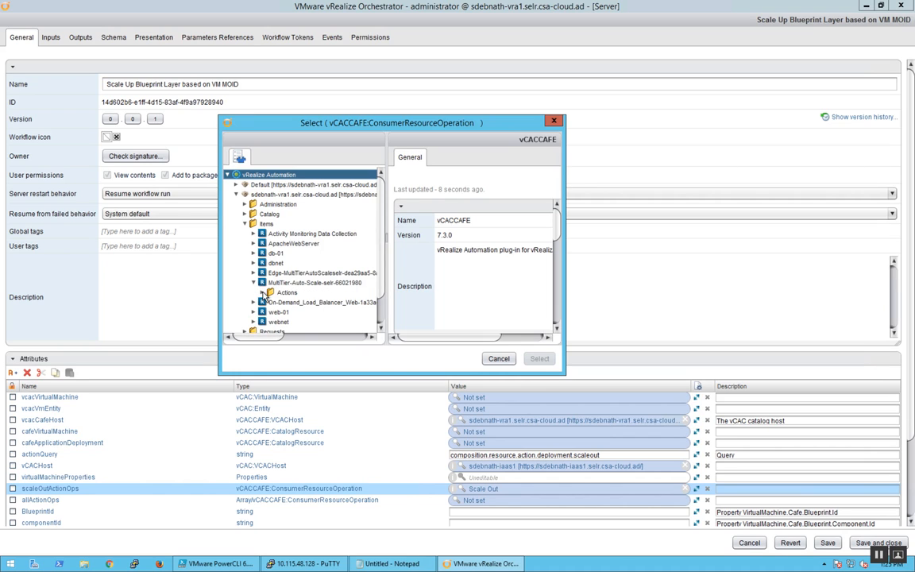
click(262, 293)
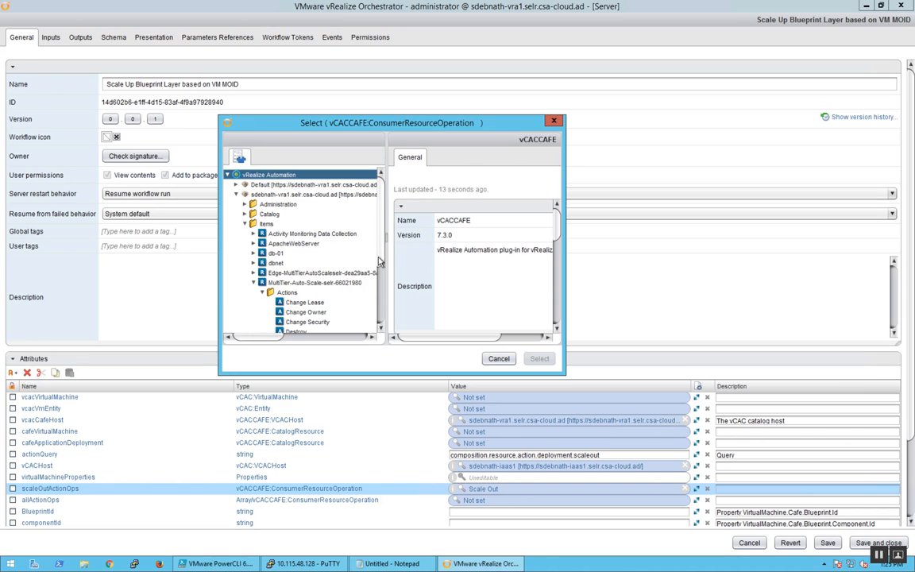
scroll(379, 290, down, 1)
scroll(378, 289, down, 1)
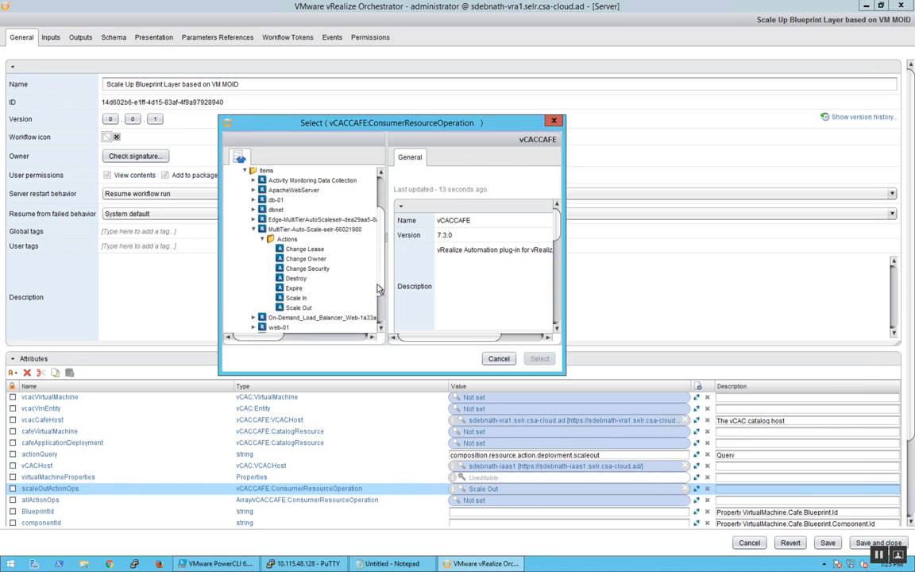
click(299, 308)
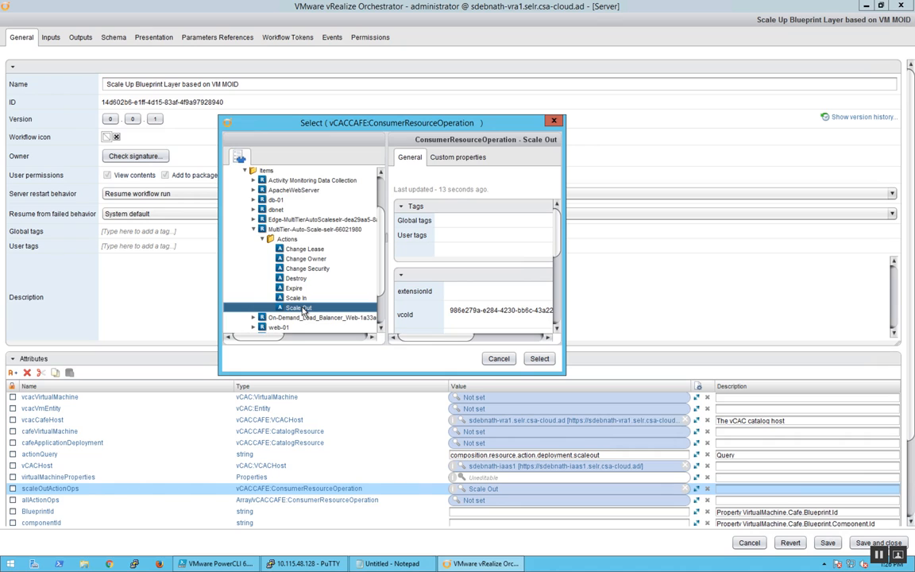
click(499, 358)
click(742, 542)
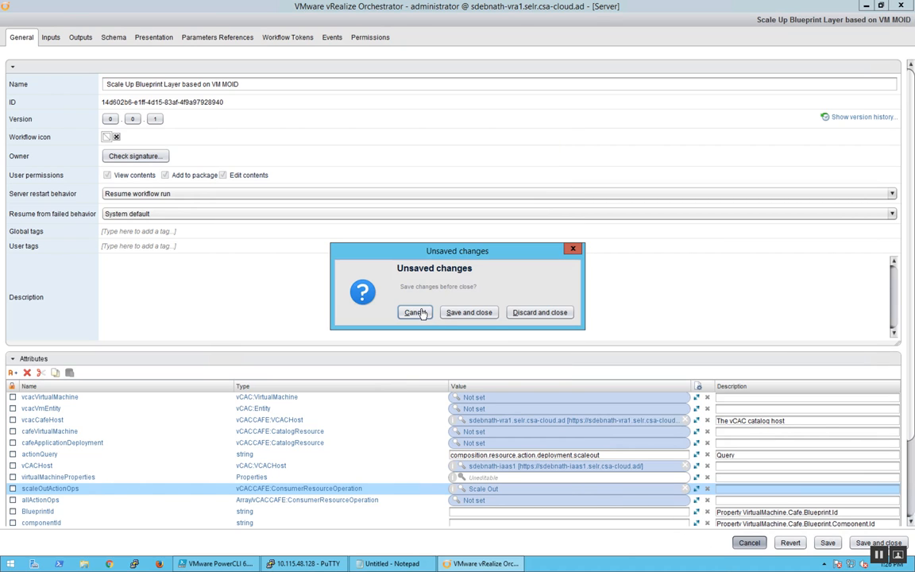
click(546, 314)
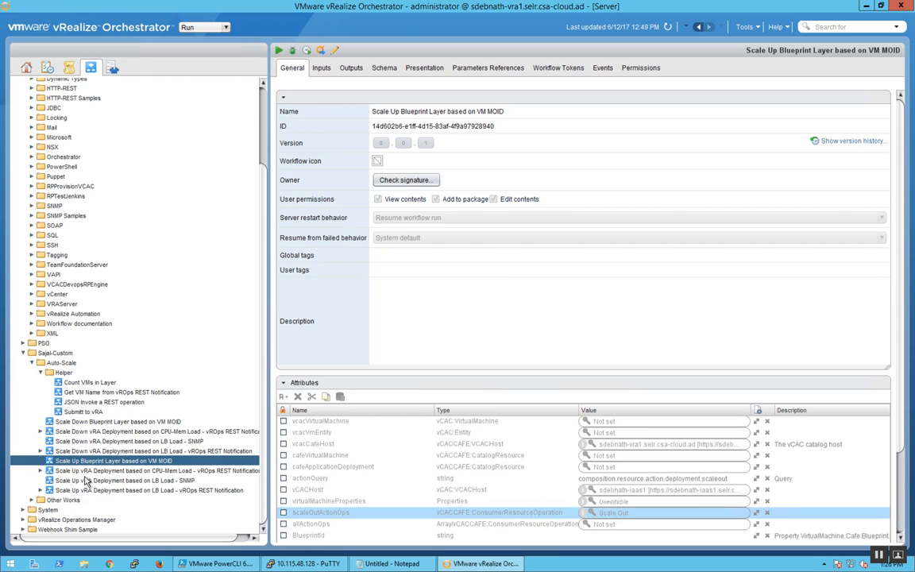
Step: View the attributes of Scale Down Blueprint Layer based on VM MOID and the SNMP-based Scale Down and Scale Up vRA Deployment workflows
click(129, 422)
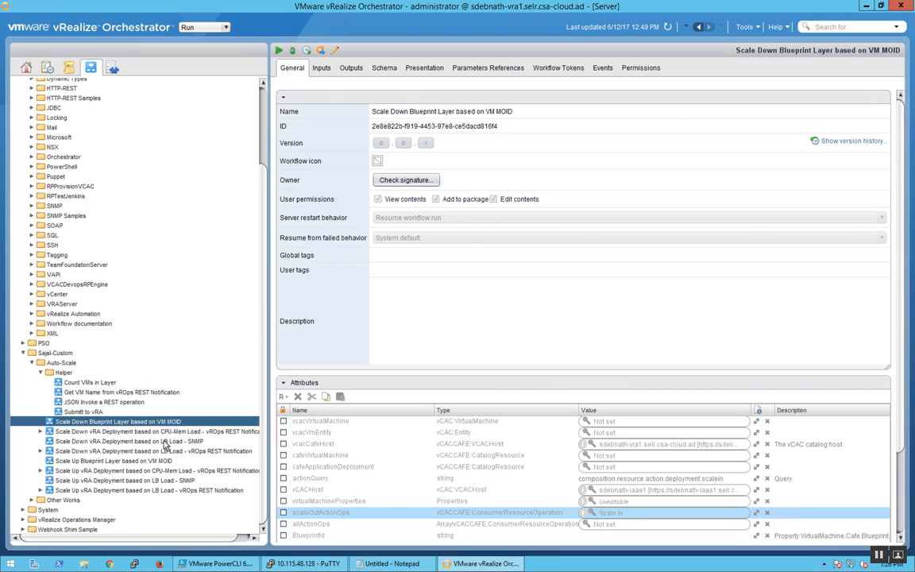
click(163, 441)
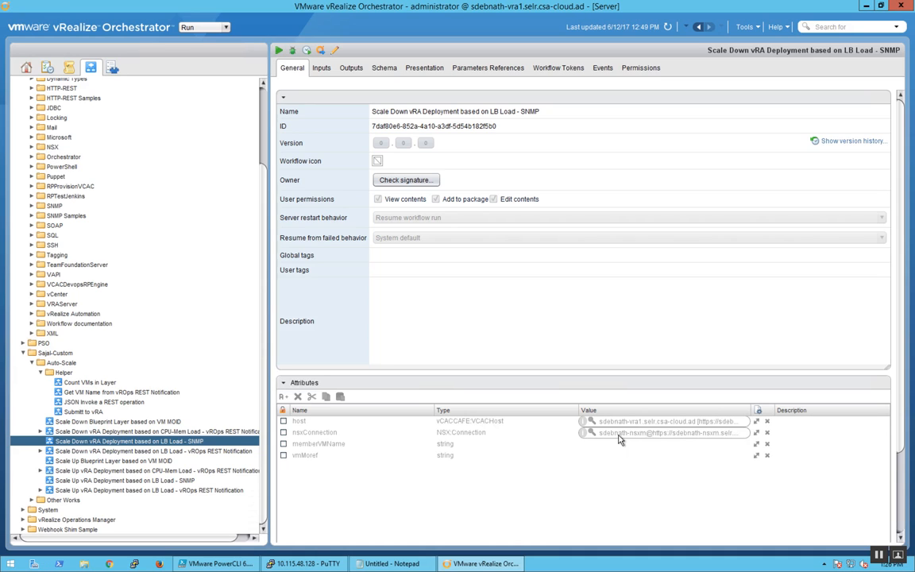
click(102, 481)
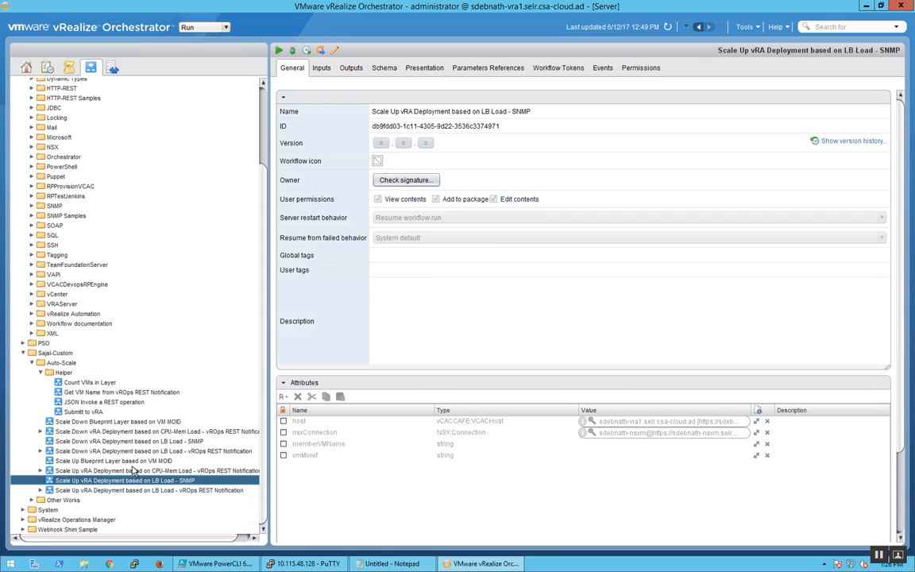
Step: View the targetId input parameter of the Scale Up Blueprint Layer based on VM MOID workflow
click(87, 461)
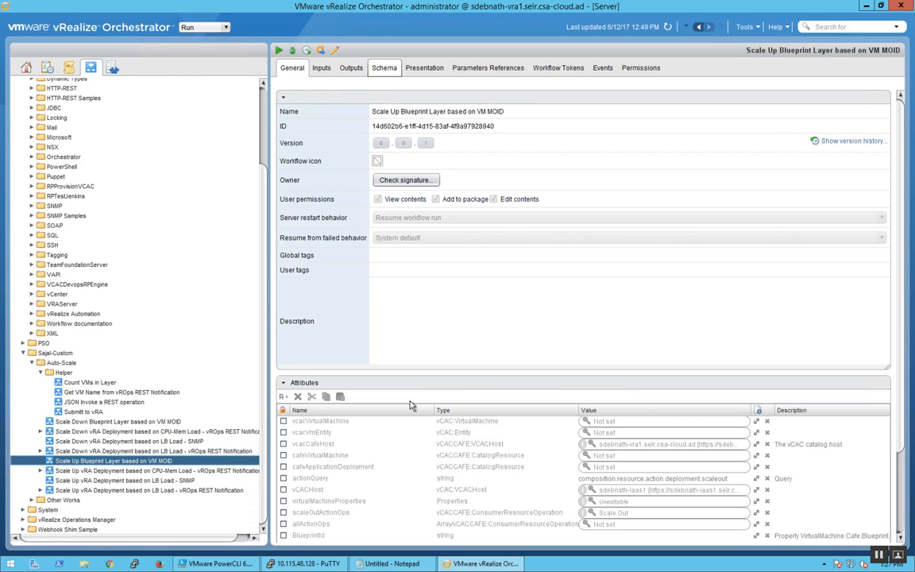
click(322, 70)
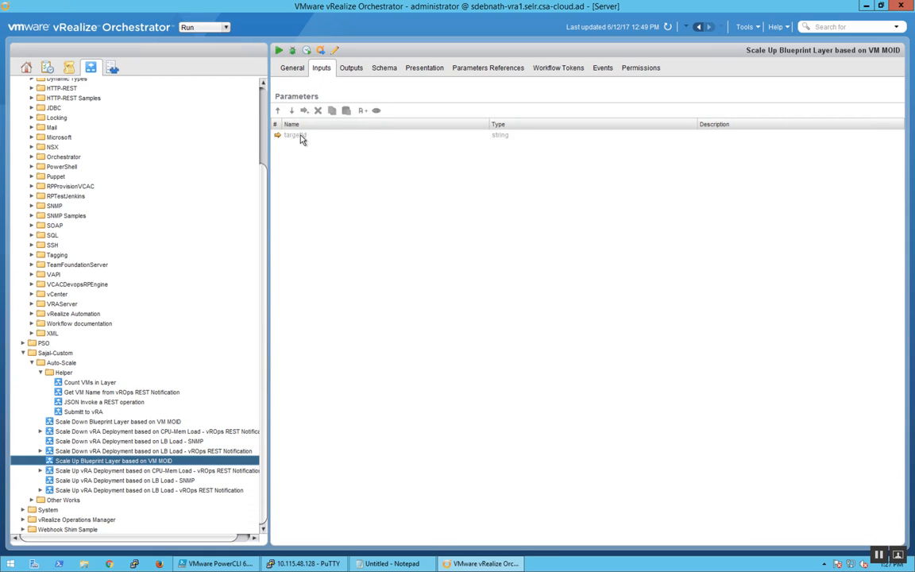
click(315, 136)
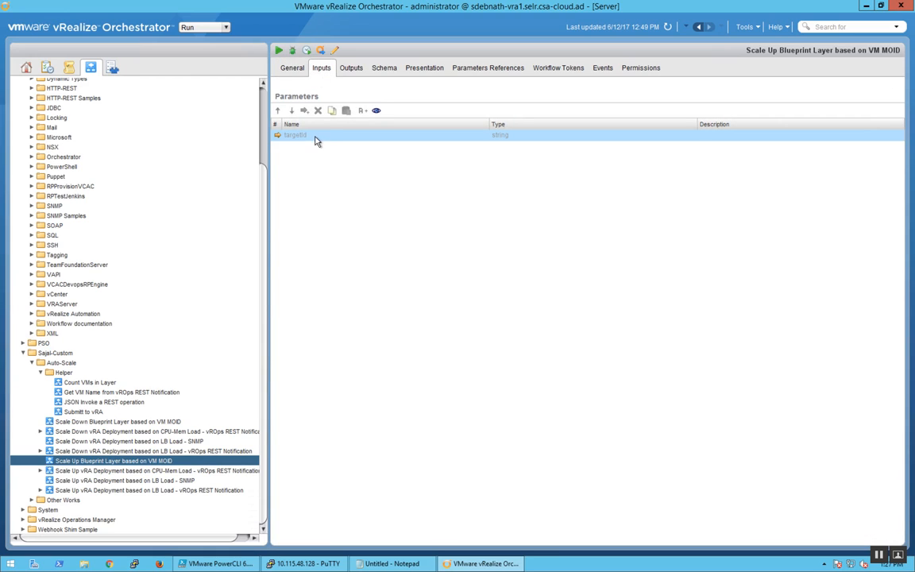
Step: Examine the schema of Scale Up Blueprint Layer based on VM MOID and its helper workflows Submitt to vRA and Count VMs in Layer
click(383, 67)
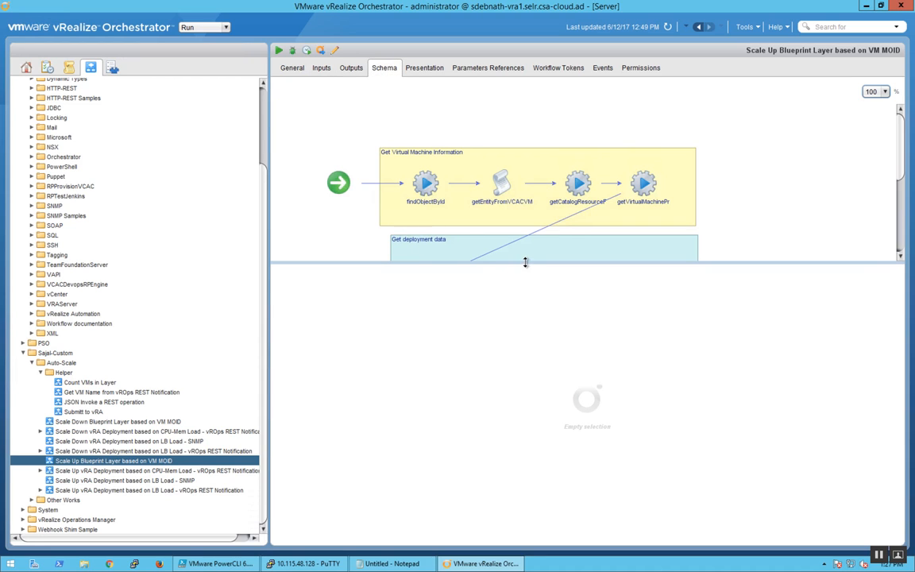
drag(532, 377, 532, 381)
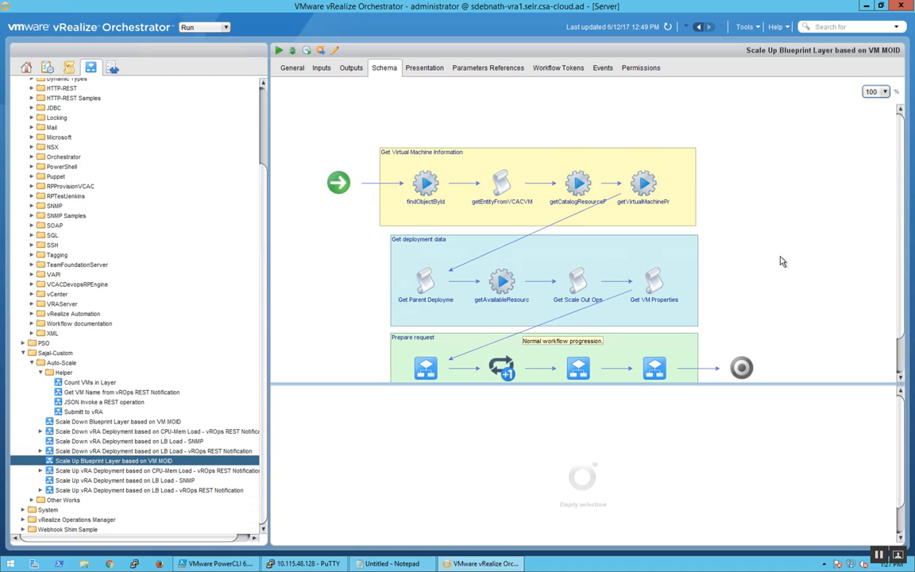
scroll(806, 309, down, 1)
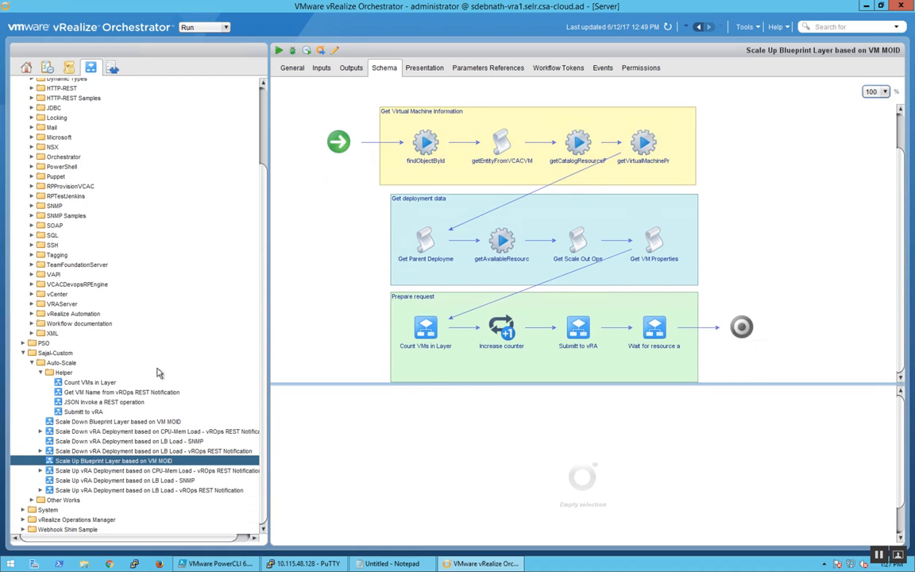
click(89, 412)
click(98, 383)
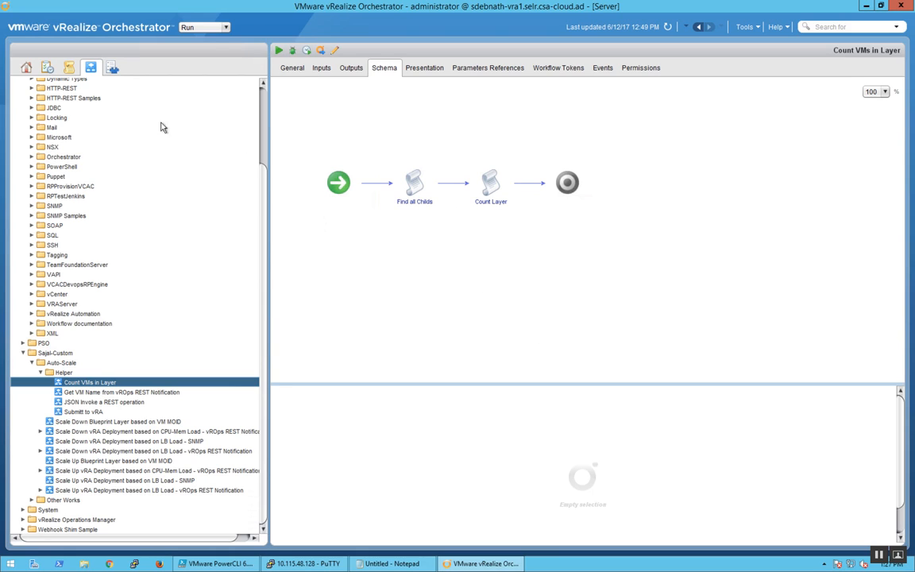
Step: Start the vROps SNMP Trap policy and show its logs
click(69, 67)
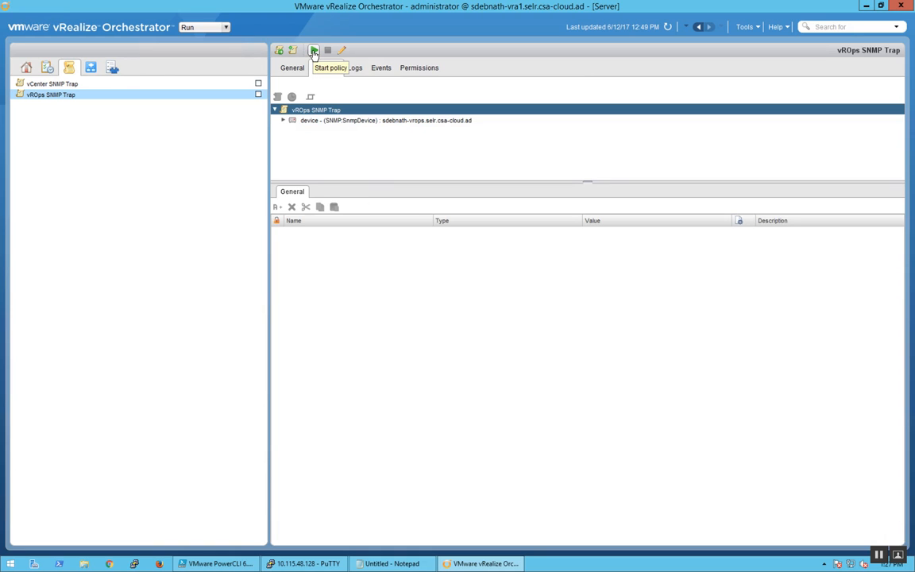
click(314, 50)
click(355, 69)
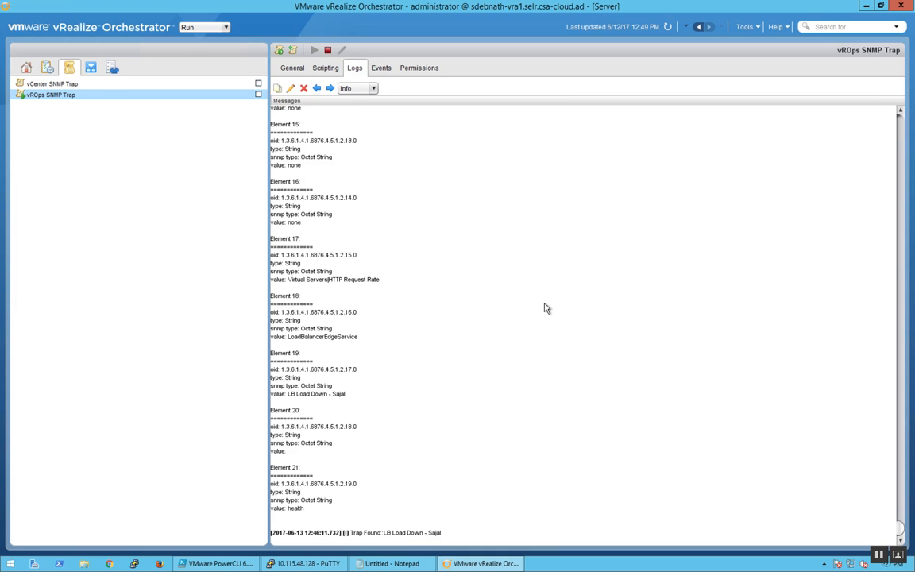
Step: Switch to Firefox, open the web-01 console from the vSphere Web Client and rerun yes > /dev/null to load its CPU
key(ctrl+Left)
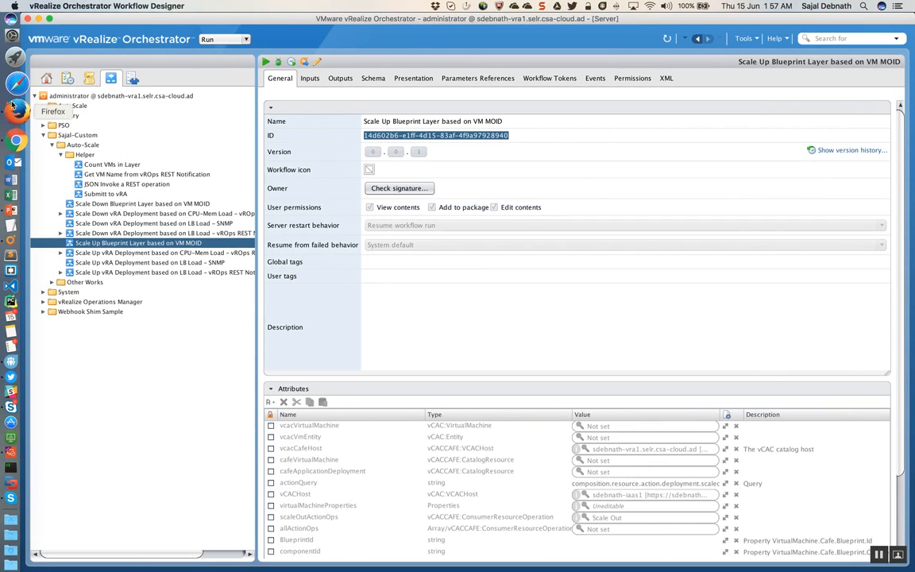
click(11, 94)
click(244, 27)
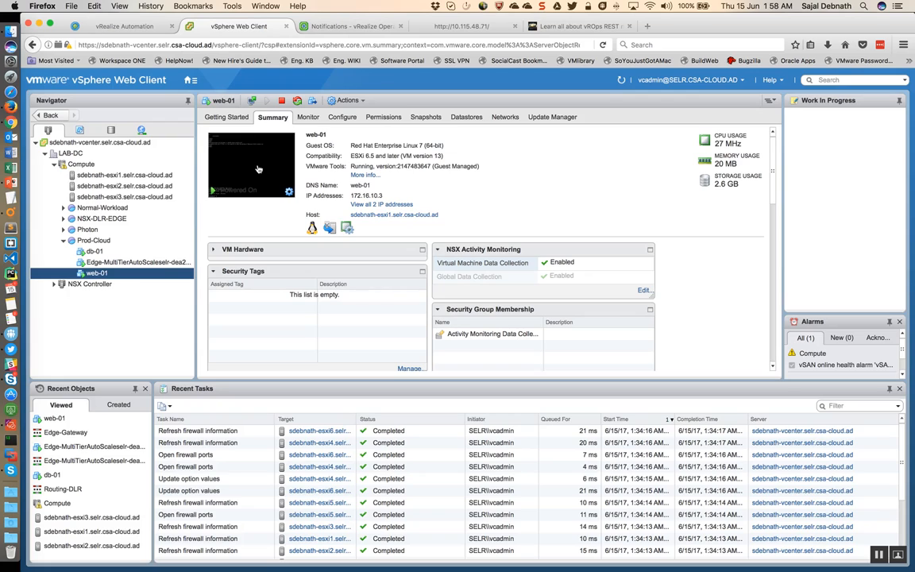
click(291, 174)
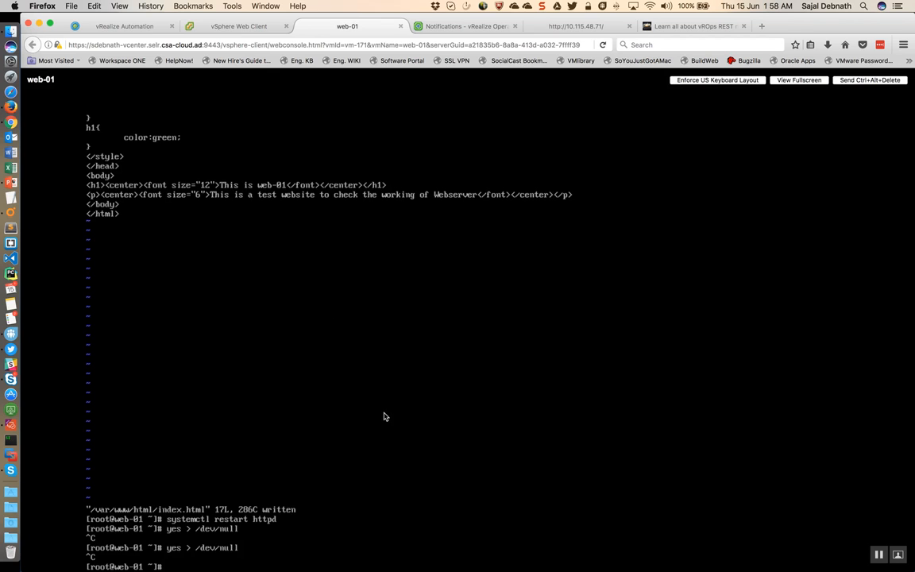
key(Up)
key(Return)
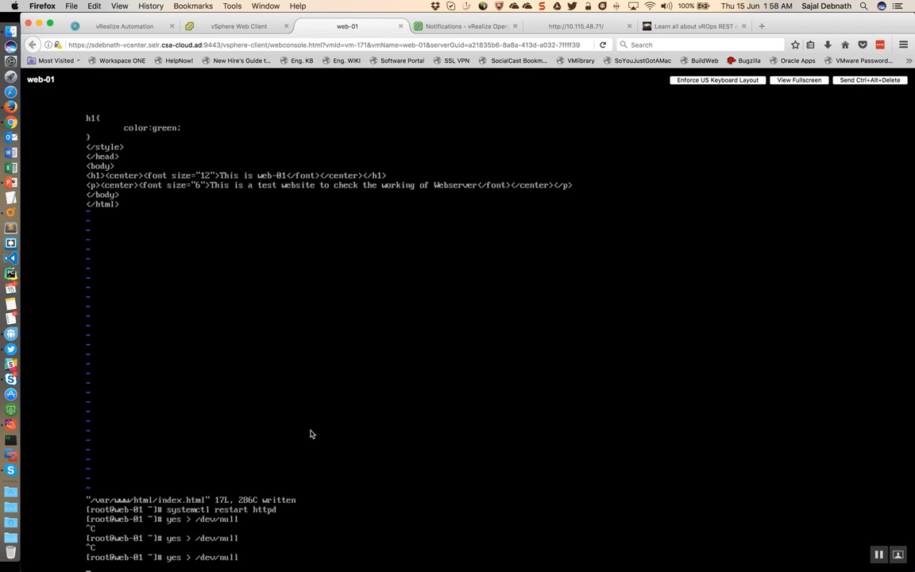
Step: Search for web-01 in vRealize Operations Manager and show that virtual machine's alerts
click(442, 26)
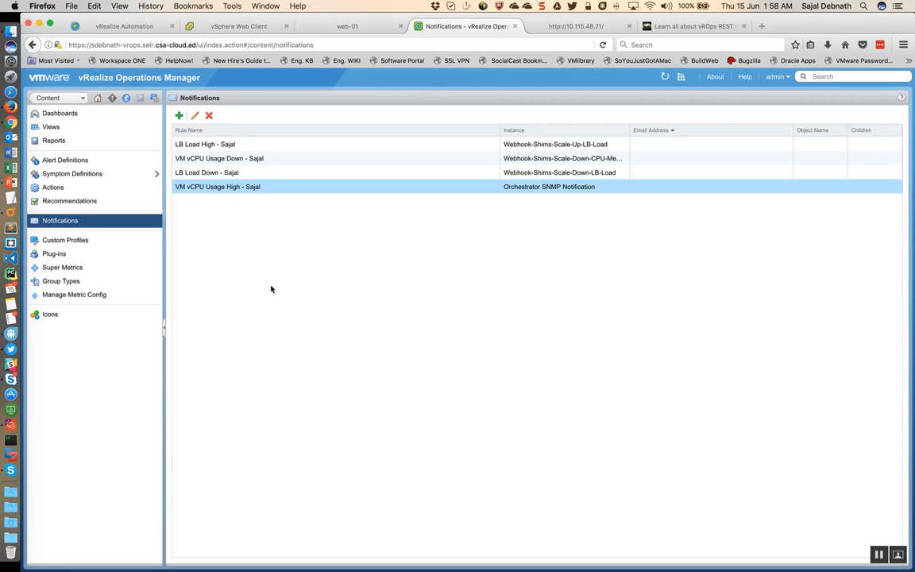
click(813, 76)
text(web-01)
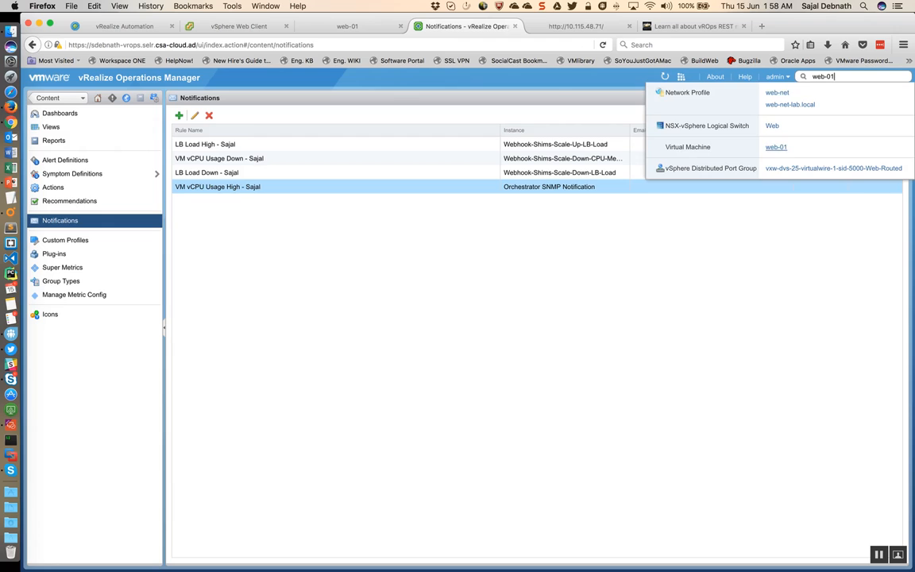
click(777, 93)
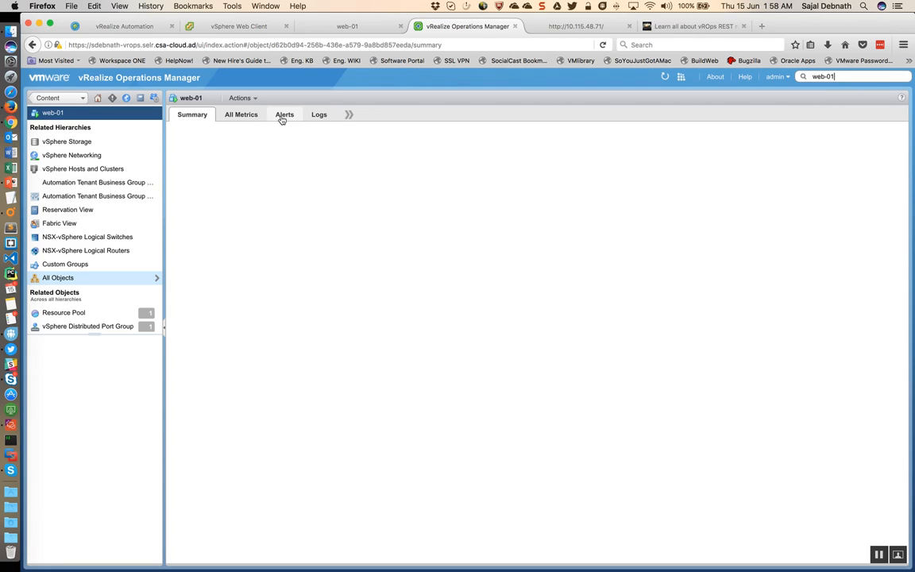
click(284, 116)
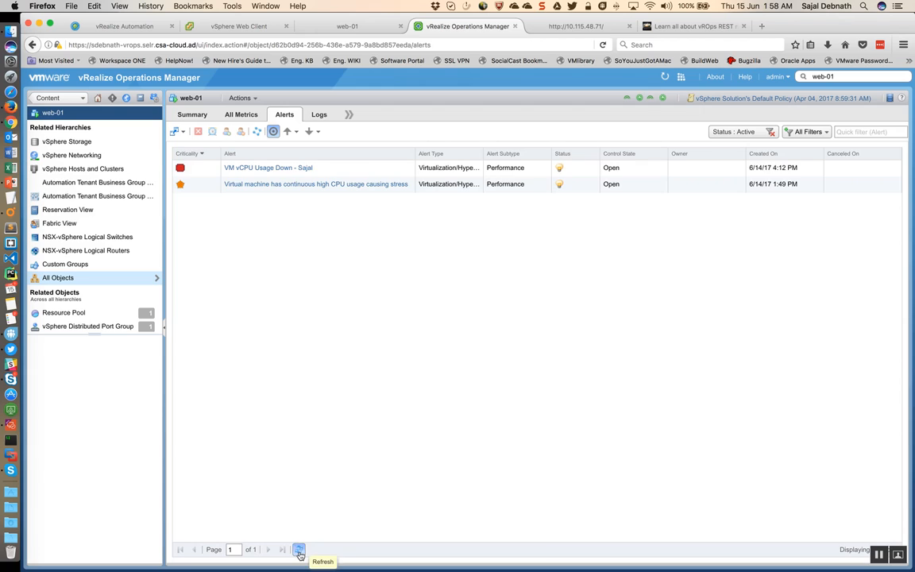
Step: Refresh the web-01 alert list several times to check for new alerts
click(298, 551)
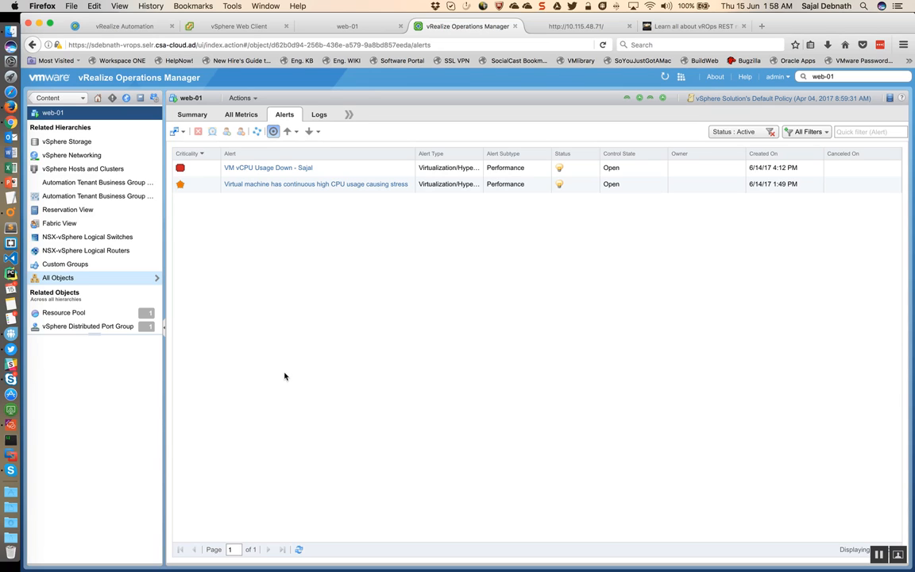
click(298, 549)
click(298, 551)
click(298, 550)
Step: Check the web-01 item in the vRealize Automation deployment and the test website at 10.115.48.71
click(109, 26)
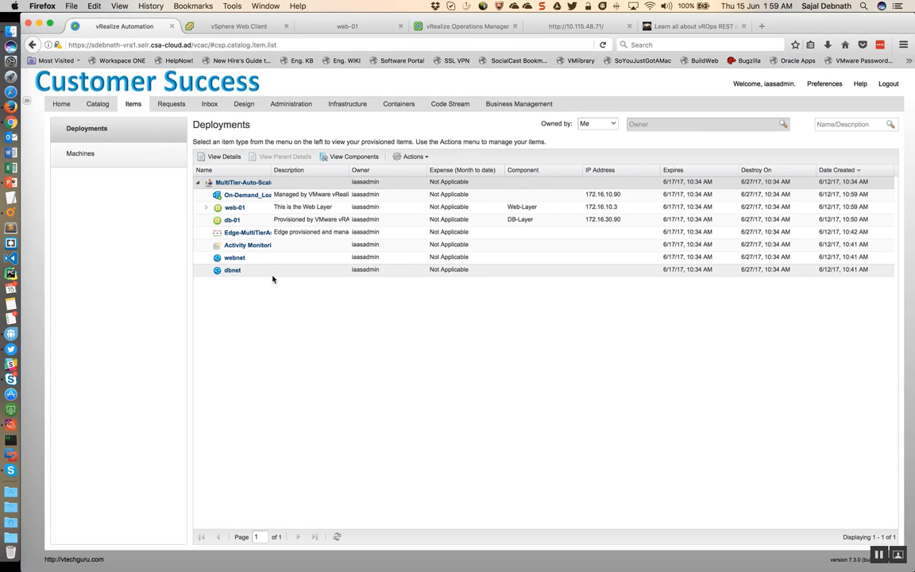
click(206, 208)
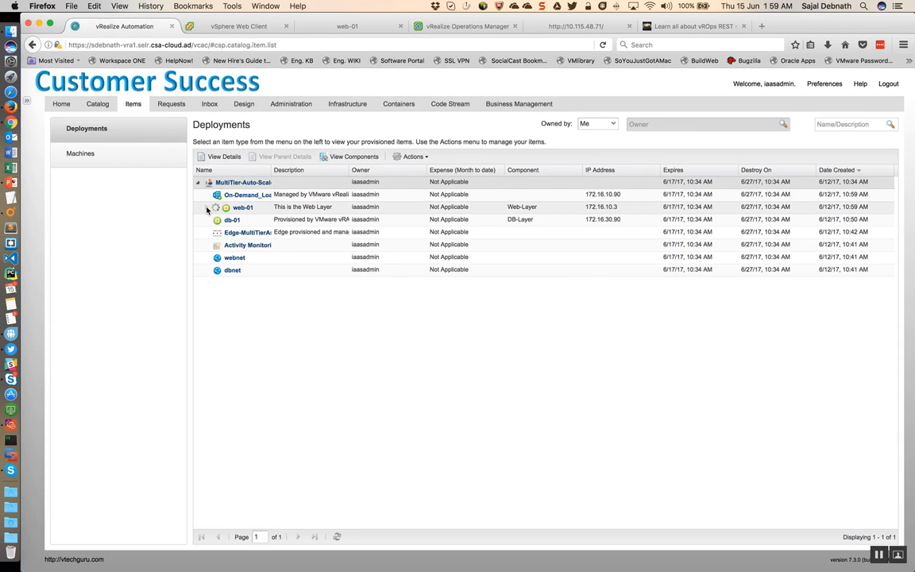
click(207, 209)
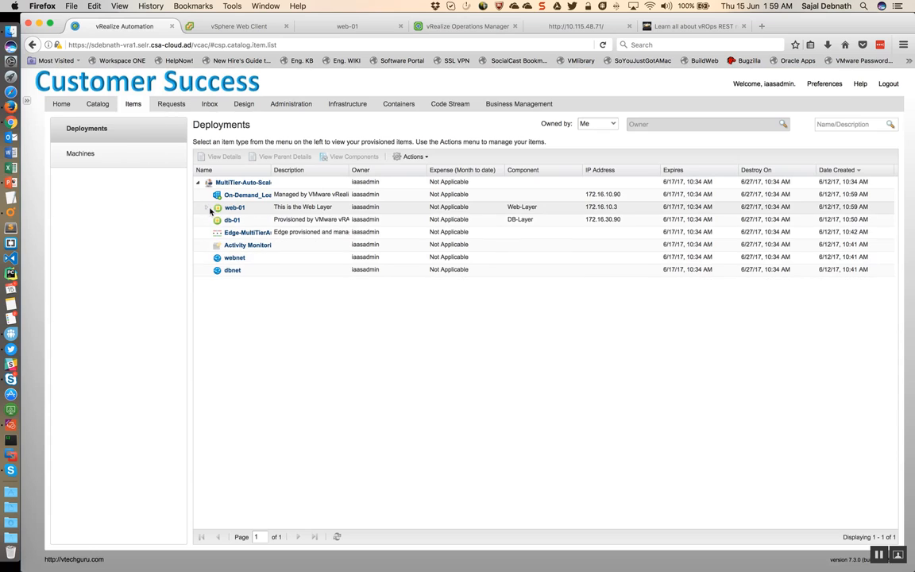
click(559, 28)
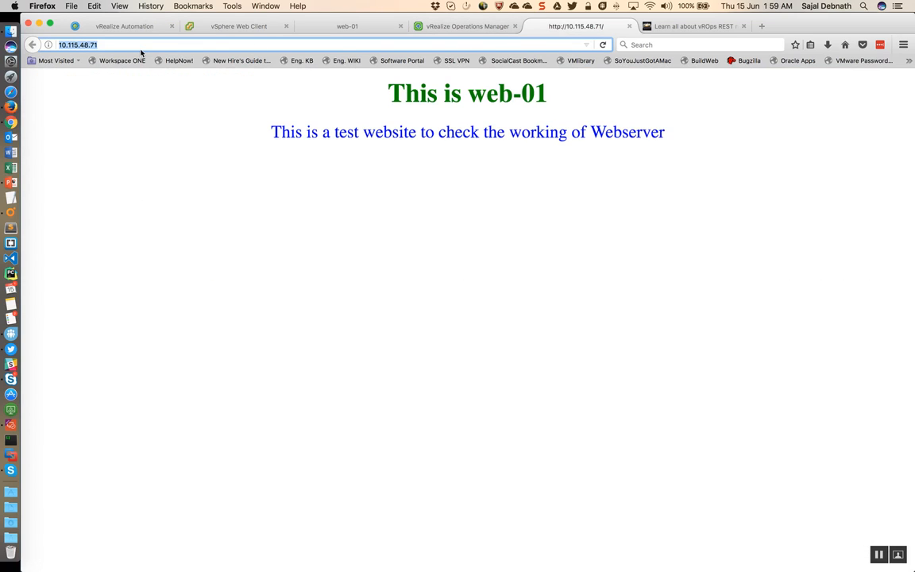
Step: Reload the test website at 10.115.48.71 and repeatedly refresh the web-01 alert list in vRealize Operations Manager
click(602, 46)
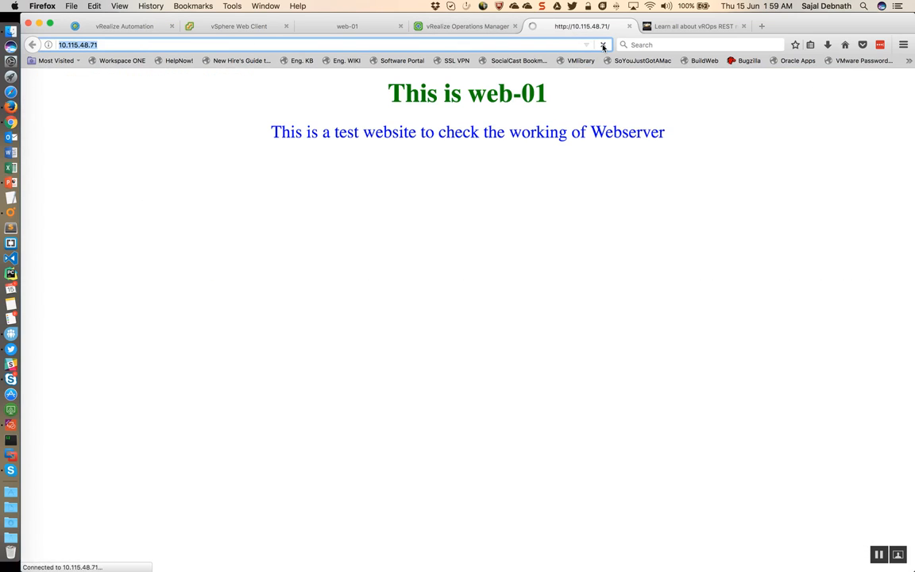
click(603, 45)
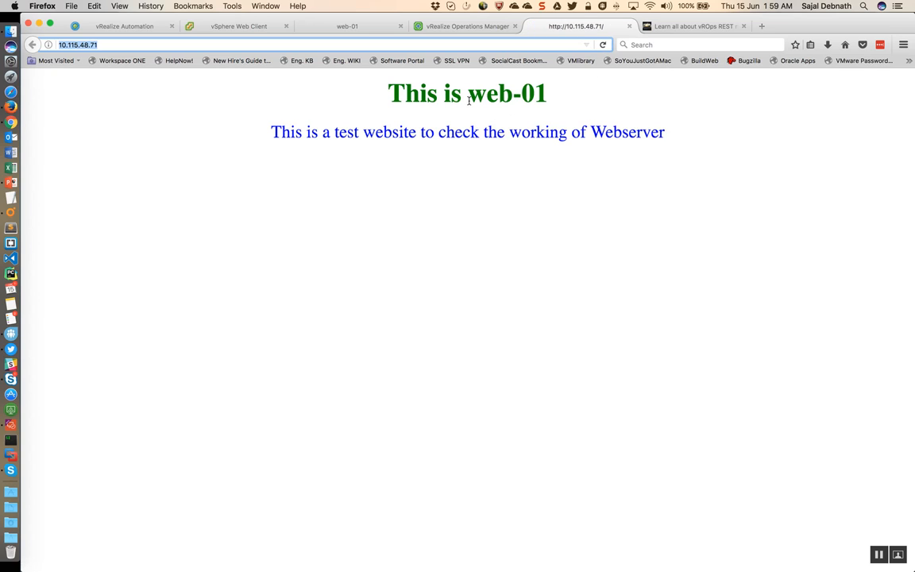
click(464, 28)
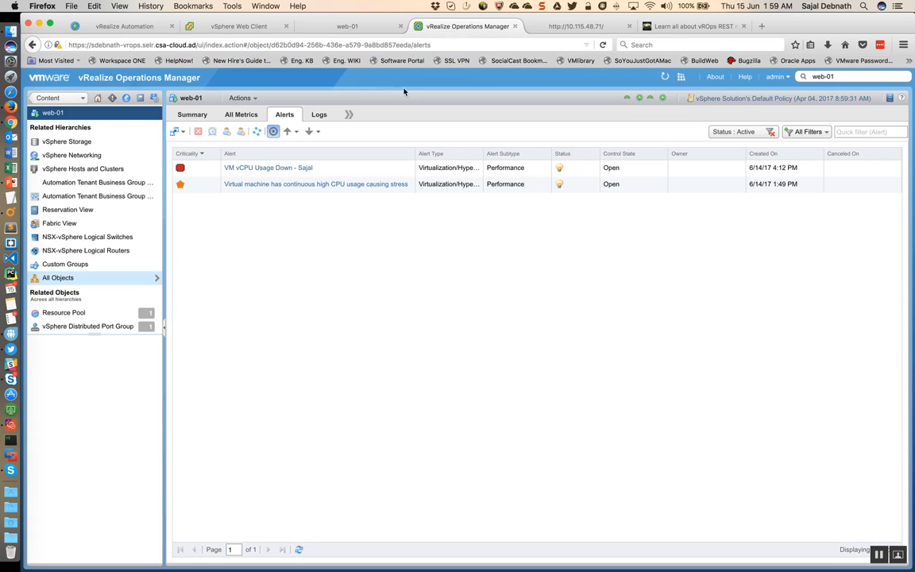
click(299, 550)
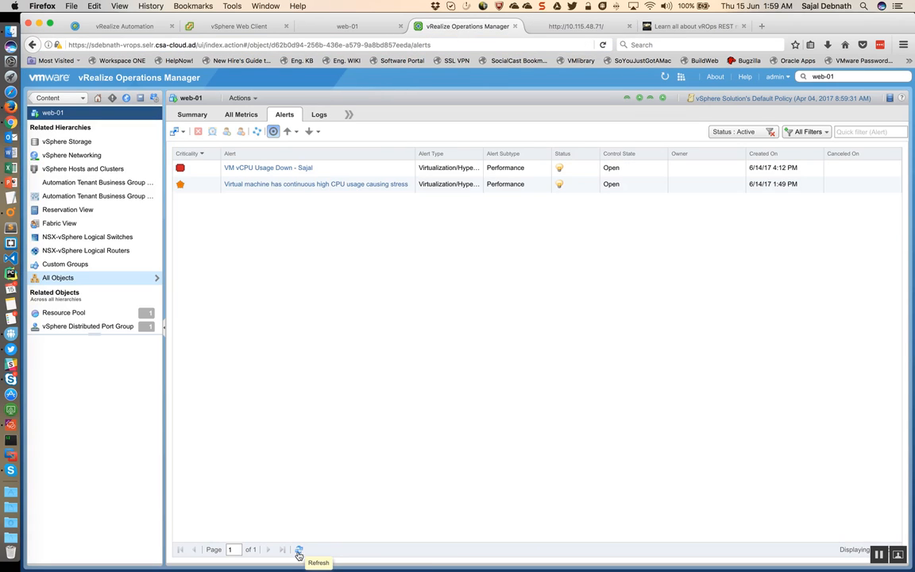
click(299, 549)
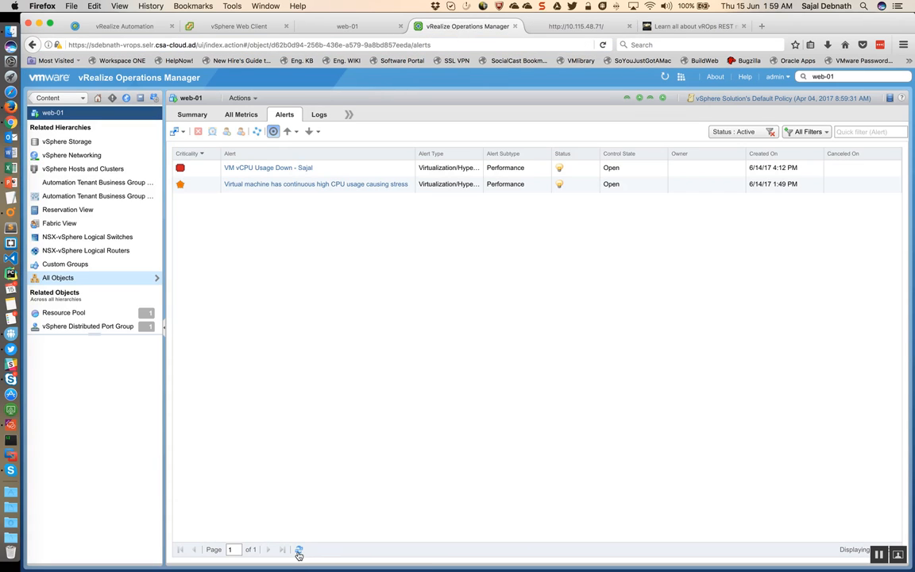
click(298, 550)
click(299, 550)
click(299, 551)
click(298, 551)
click(300, 549)
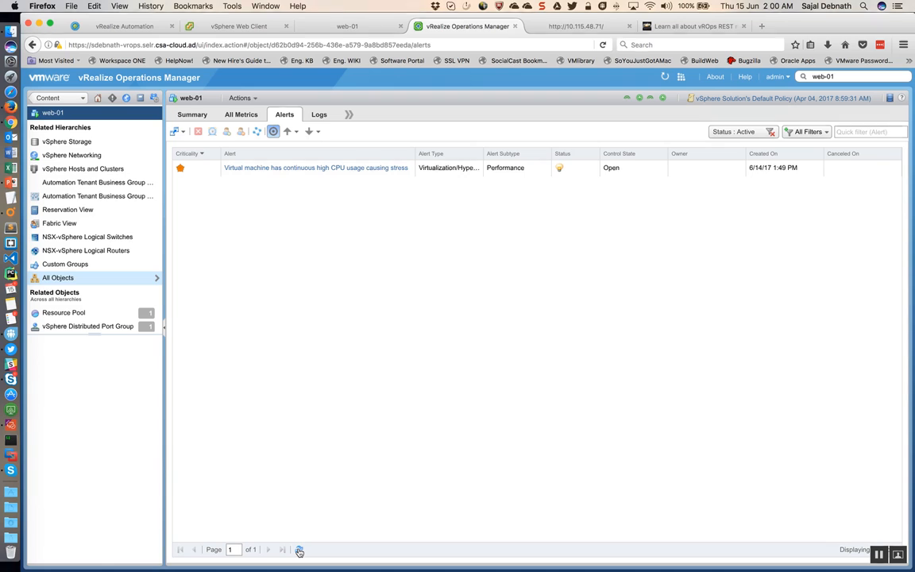
click(300, 550)
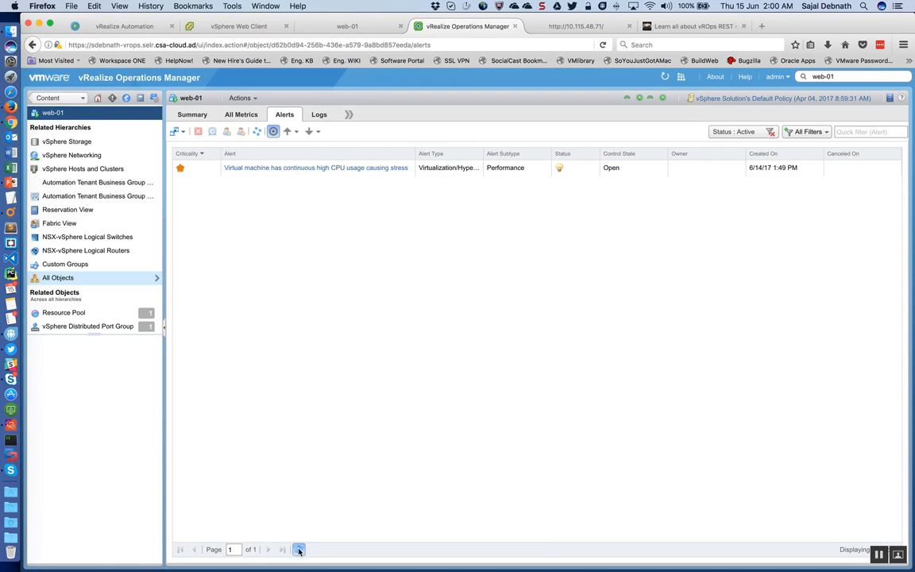
click(300, 549)
click(299, 550)
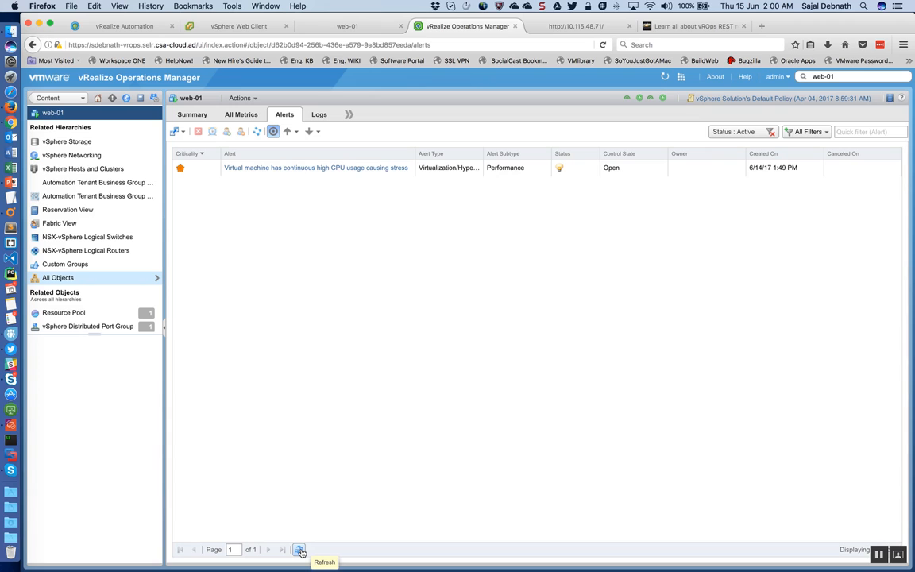
click(299, 550)
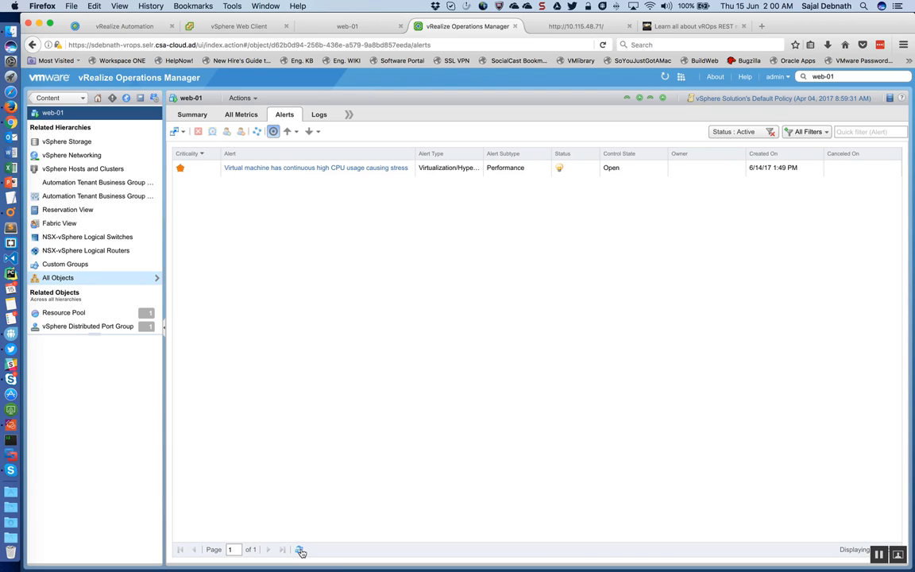
click(300, 551)
Step: Check the vROps SNMP Trap policy log in vRealize Orchestrator between further refreshes of the web-01 alerts
key(ctrl+Right)
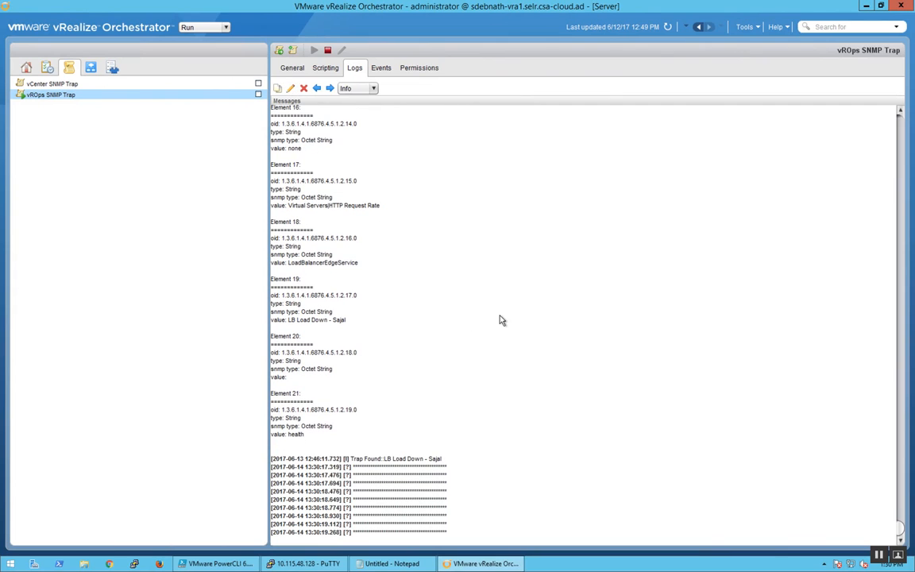
key(ctrl+Left)
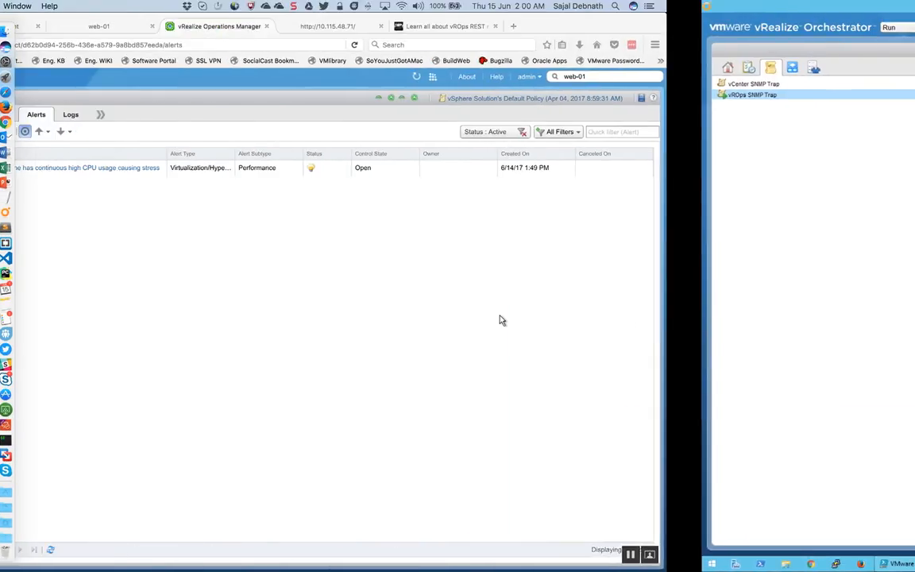
click(298, 549)
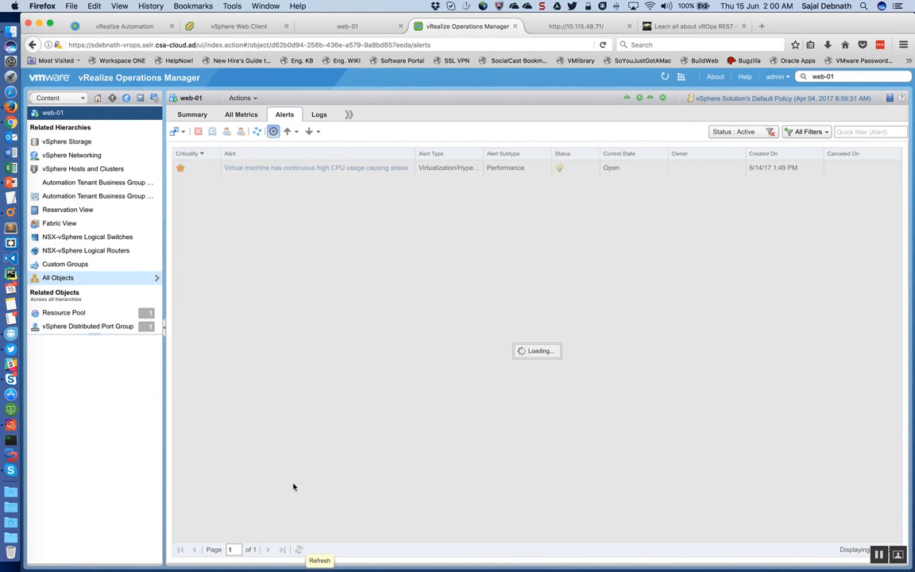
click(297, 549)
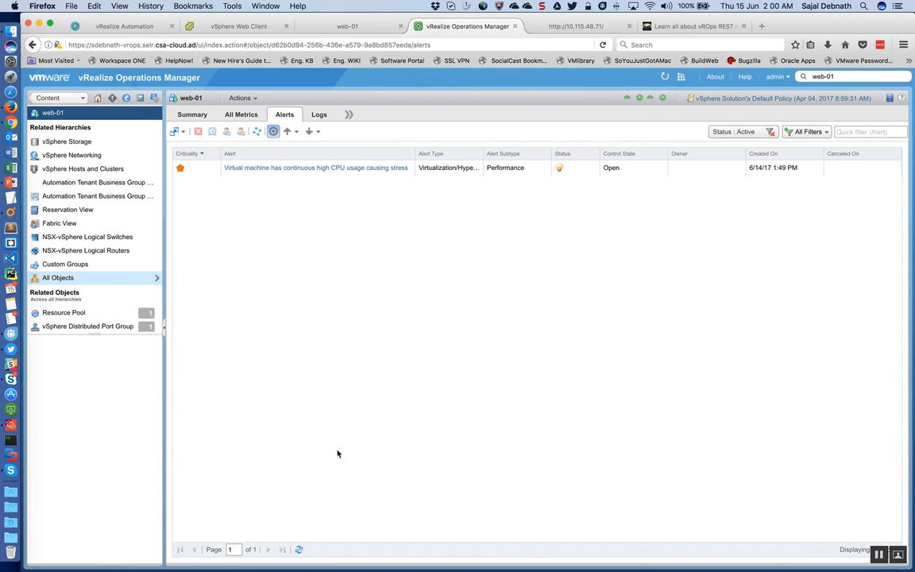
click(297, 549)
key(ctrl+Right)
key(ctrl+Left)
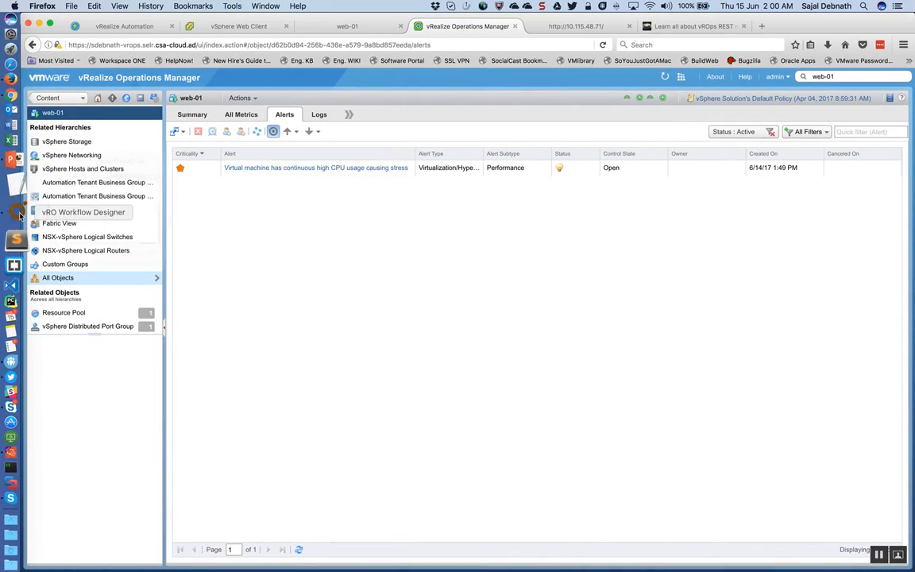
Step: View the Scale Up vRA Deployment based on LB Load - SNMP workflow in vRO Workflow Designer and return to Firefox
click(18, 214)
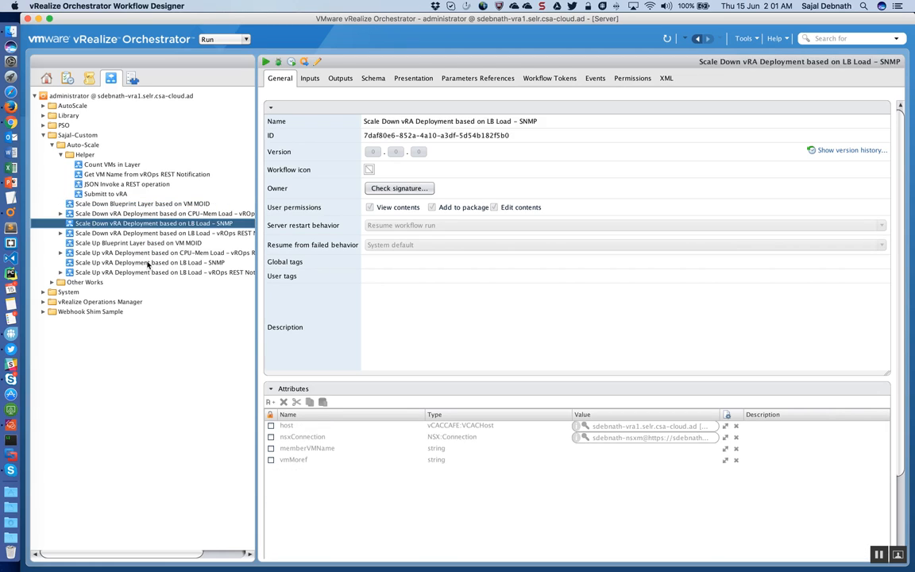
click(148, 262)
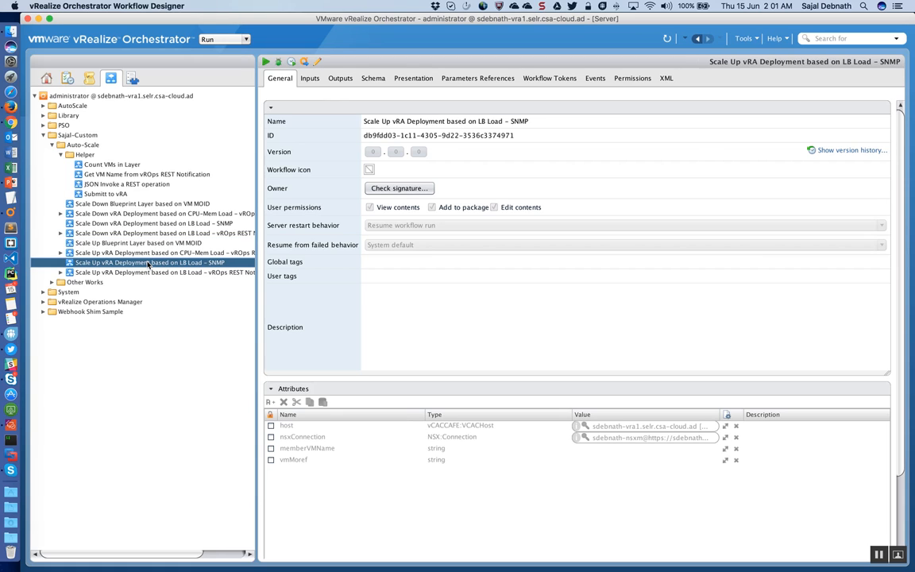
click(15, 115)
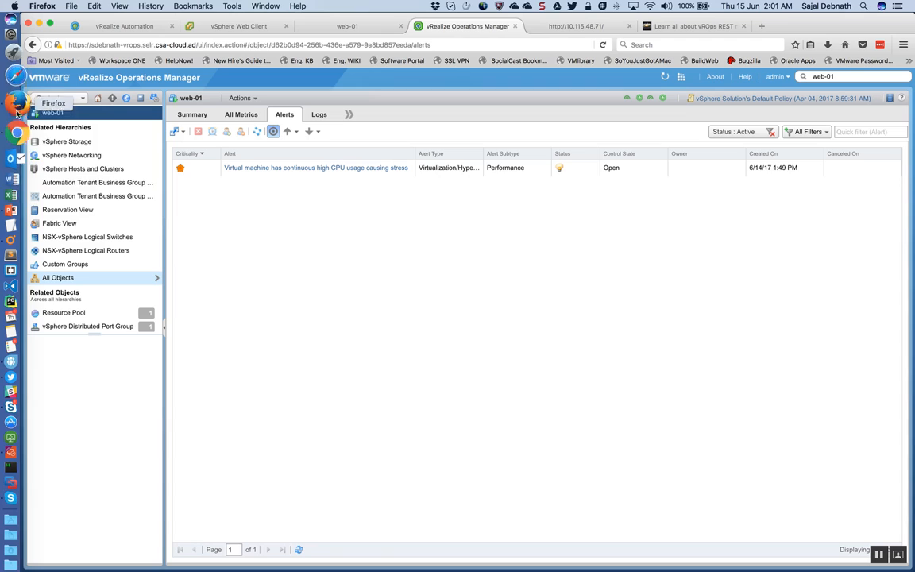
Step: Check the yes > /dev/null command in the web-01 console and refresh the virtual machine's alerts before and after
click(299, 551)
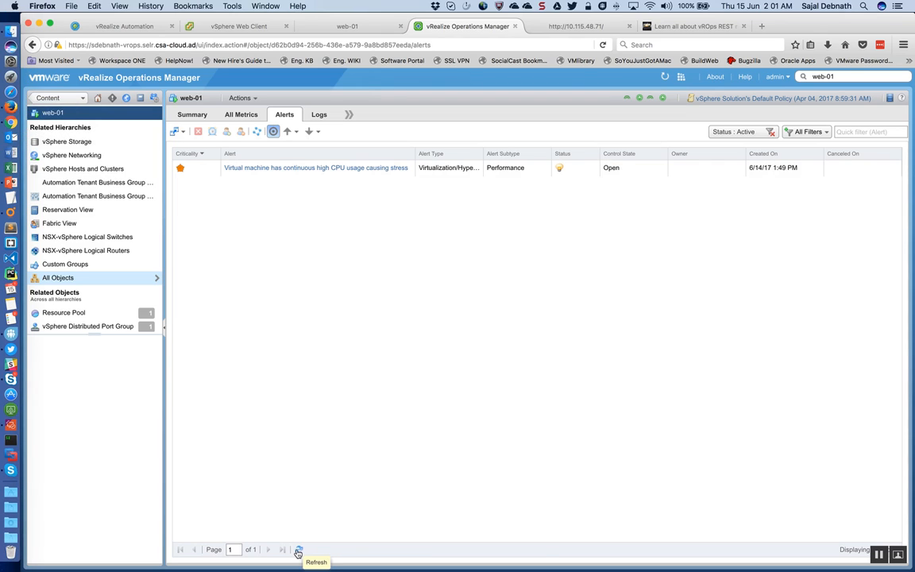
click(298, 550)
click(298, 551)
click(348, 26)
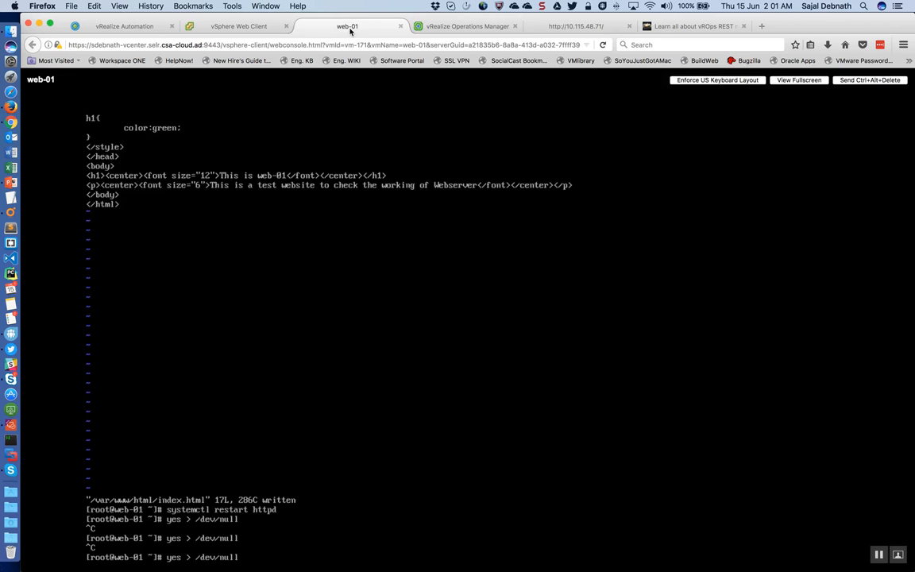
click(453, 29)
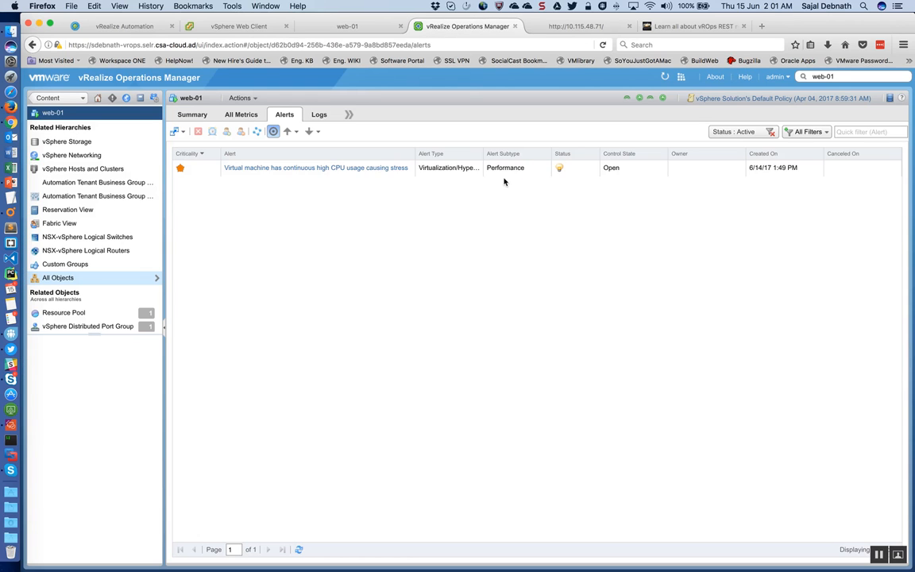
click(301, 549)
click(302, 550)
Step: Browse the environment's All Objects inventory down to vCenter Server under vCenter Adapter and return to the environment overview
click(97, 100)
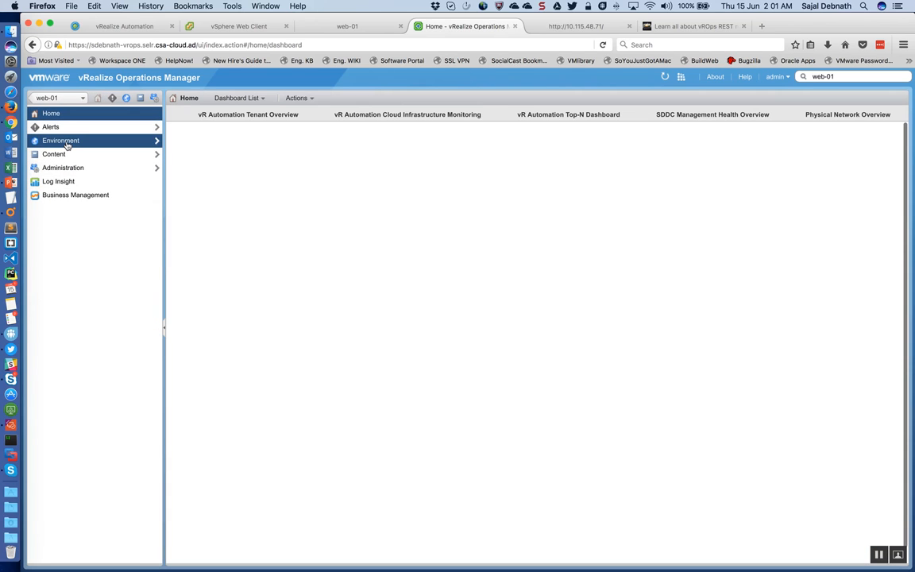
click(67, 143)
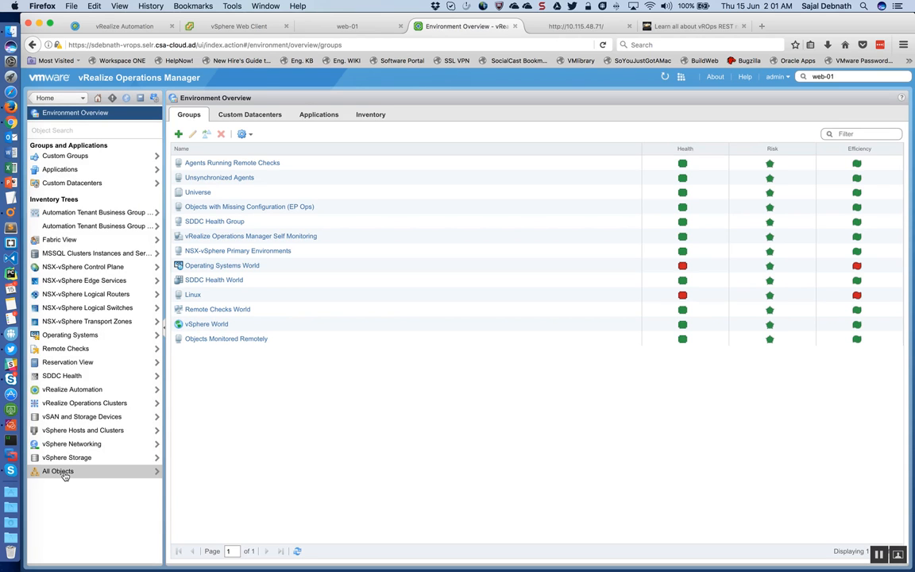
click(61, 472)
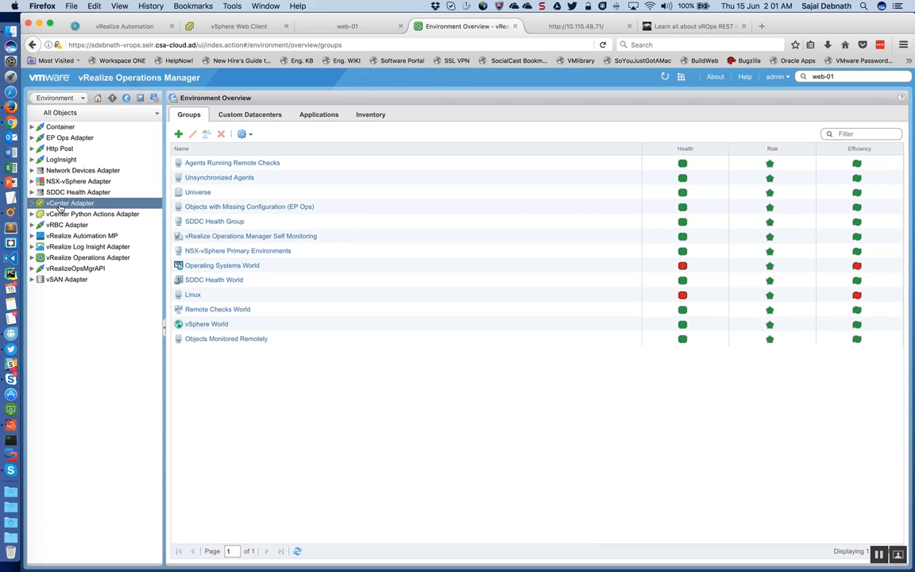
click(31, 203)
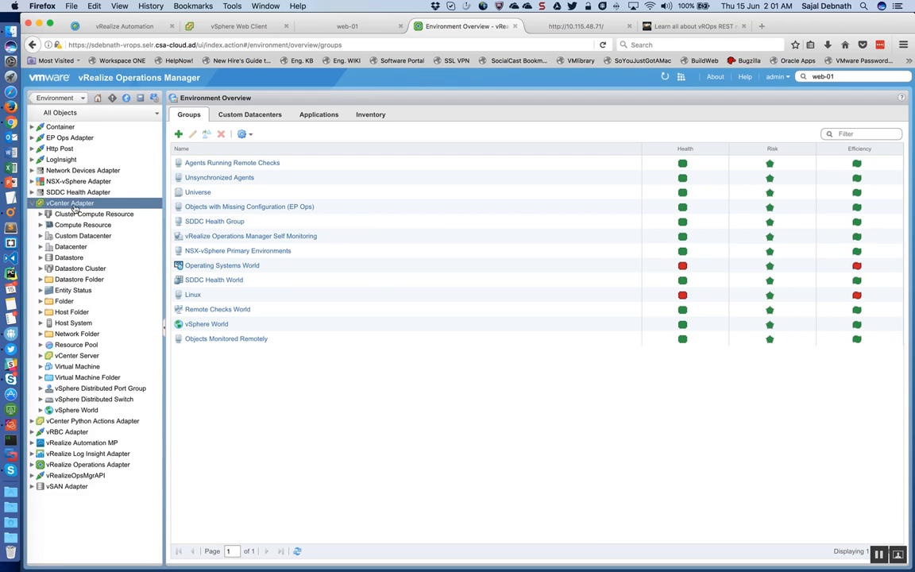
click(40, 355)
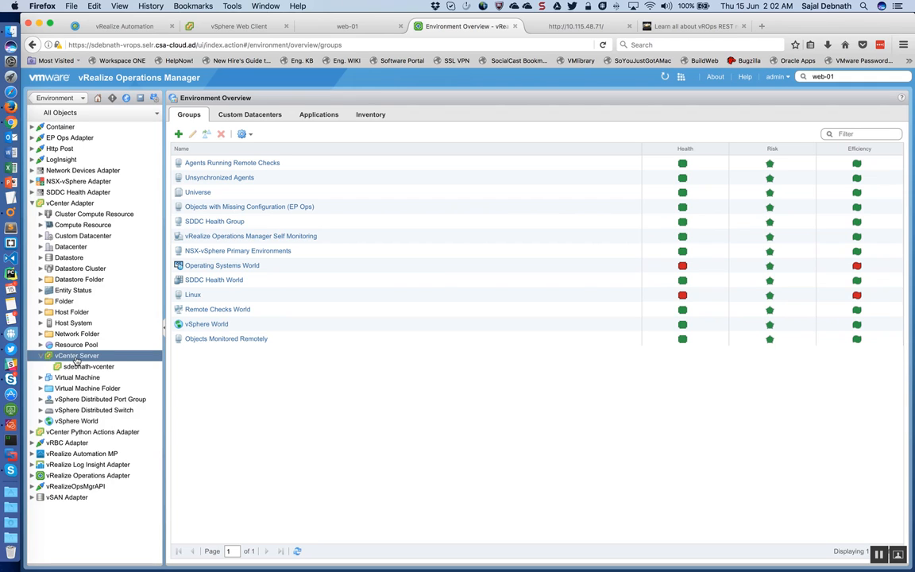
double_click(76, 357)
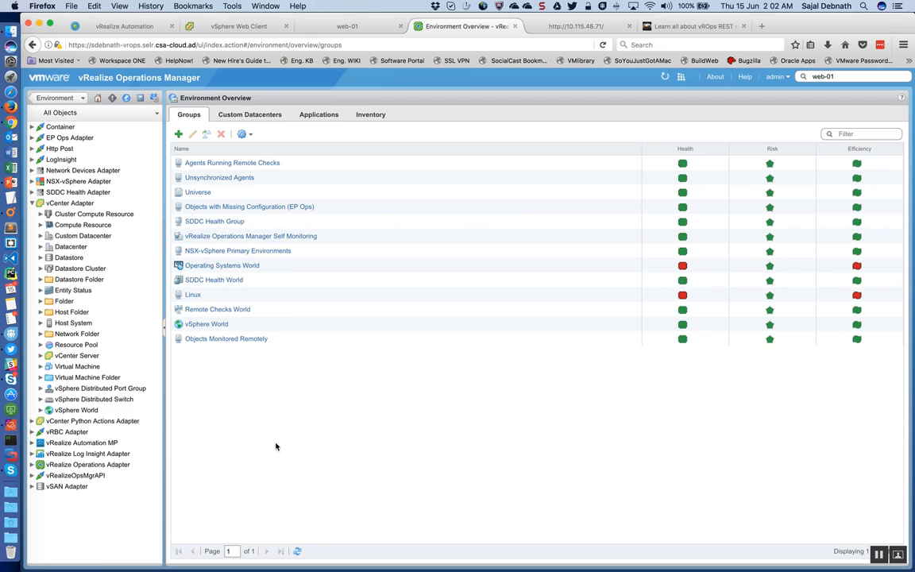
click(67, 98)
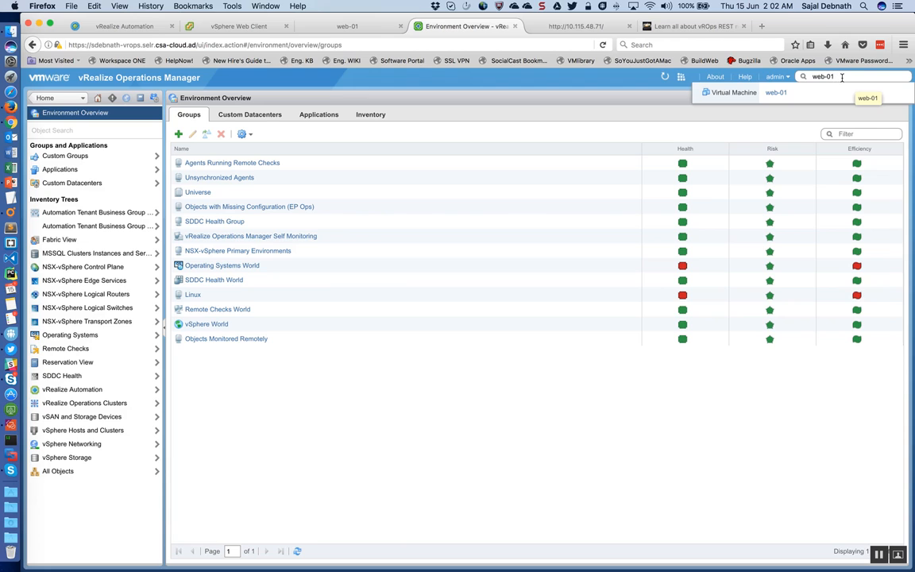
Step: Reopen the web-01 virtual machine from the object search and refresh its alerts
click(776, 93)
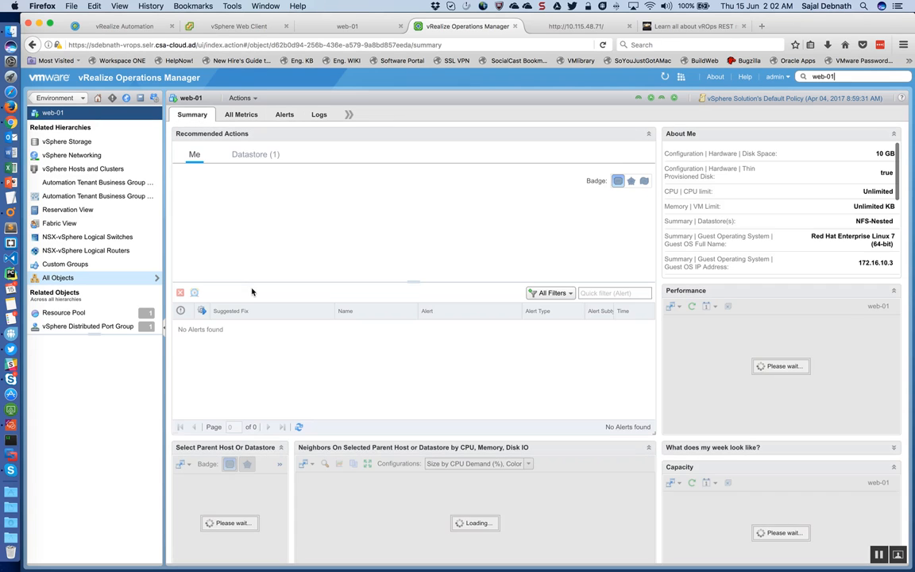
click(283, 115)
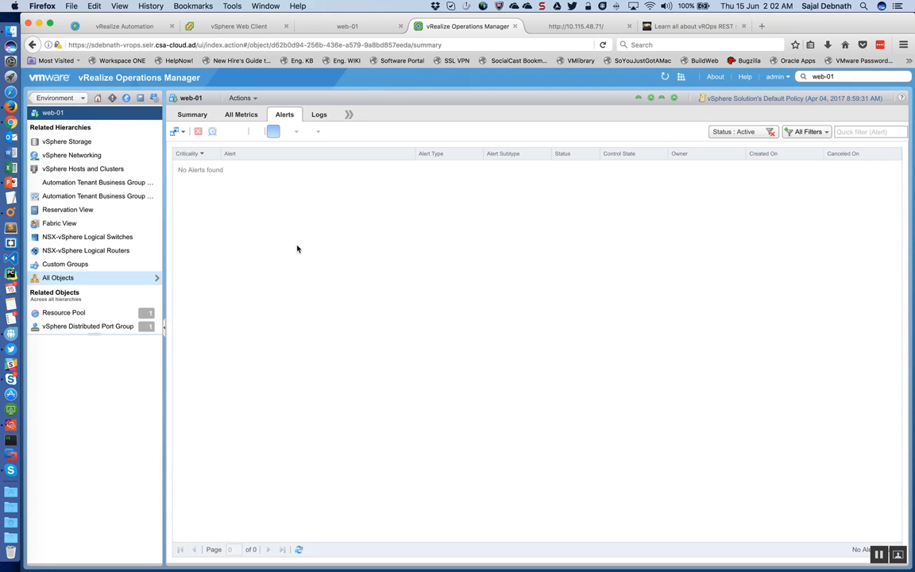
click(299, 549)
click(299, 549)
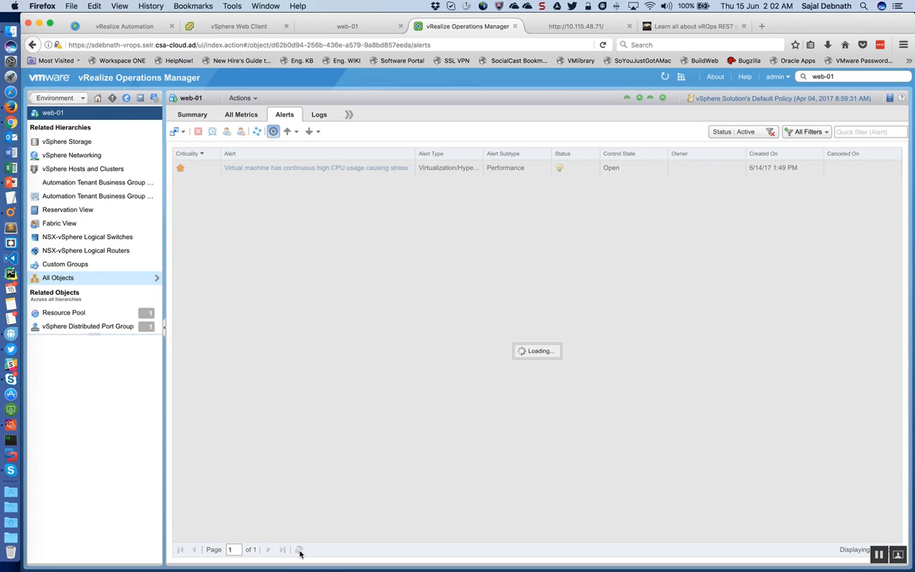
click(299, 549)
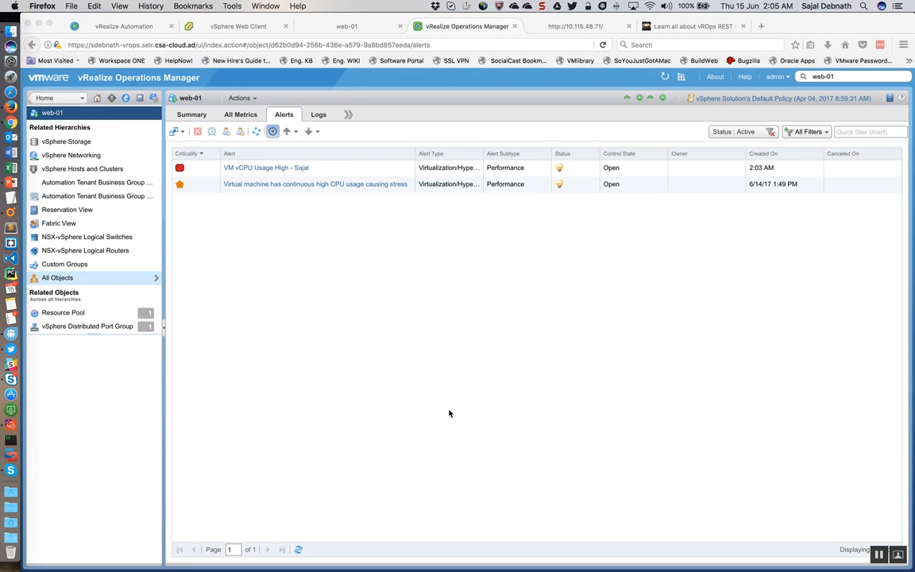
Step: Highlight the vCPU usage trap and the workflow call in vRealize Orchestrator's vROps SNMP Trap log, and show the workflow tree
click(325, 168)
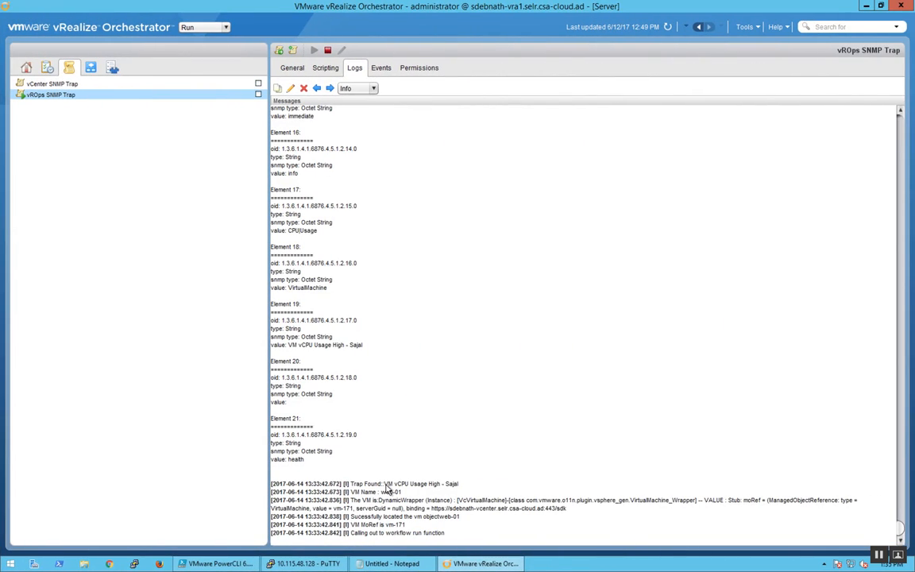
drag(384, 483, 460, 485)
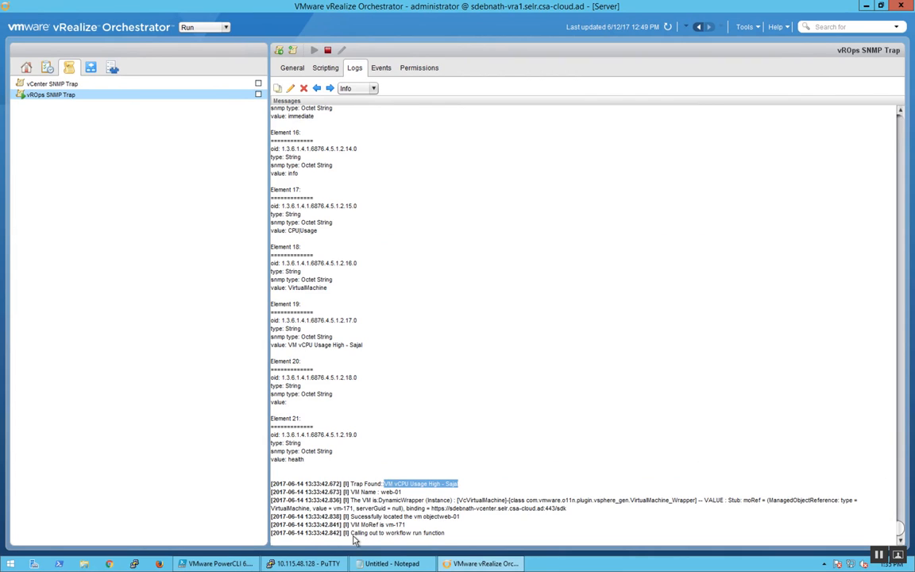
drag(352, 533, 444, 540)
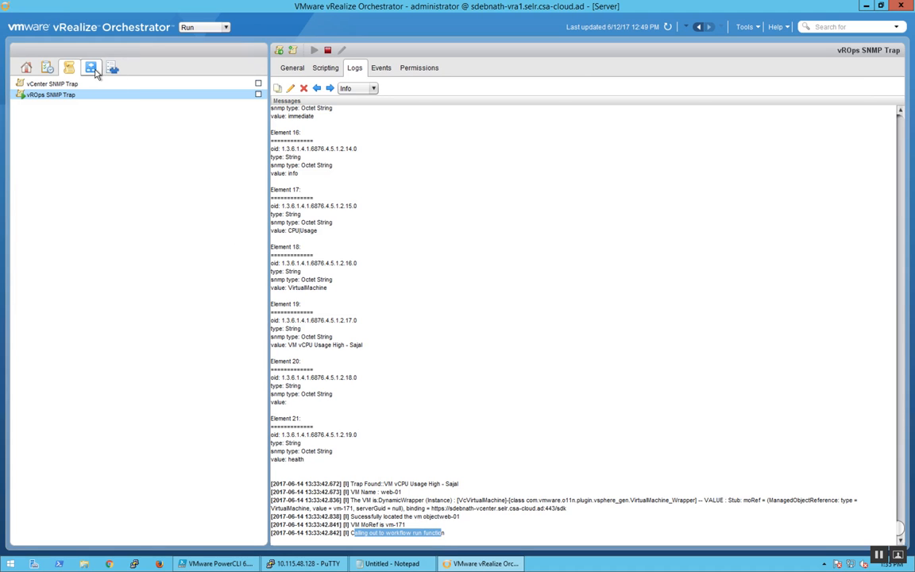
click(91, 68)
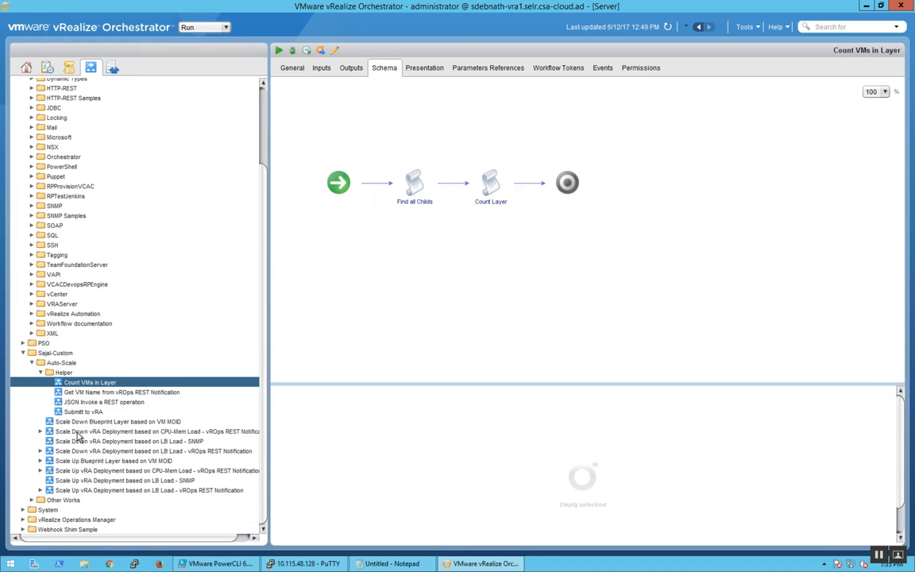
Step: Open the waiting run of Scale Up Blueprint Layer based on VM MOID and highlight its trigger-creation and resource action request log lines
click(40, 460)
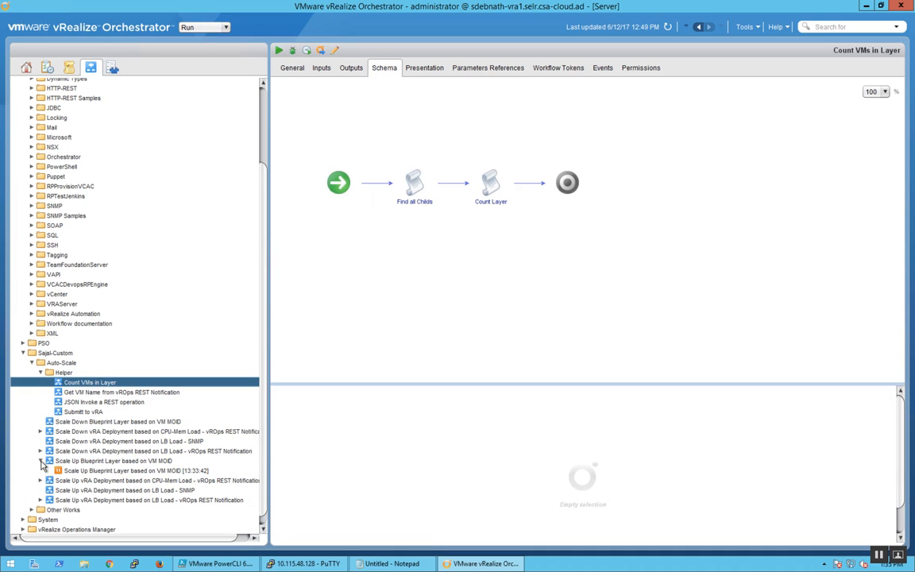
click(92, 462)
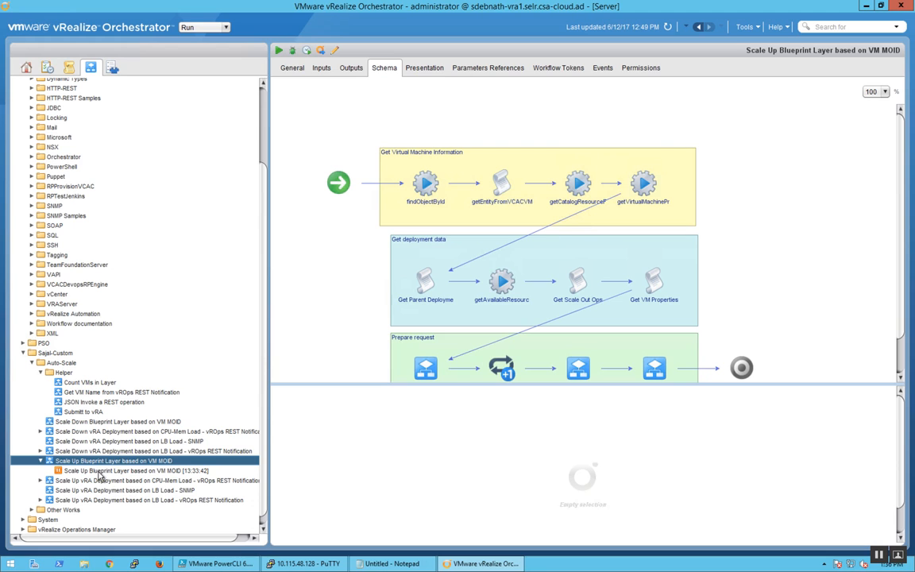
click(99, 472)
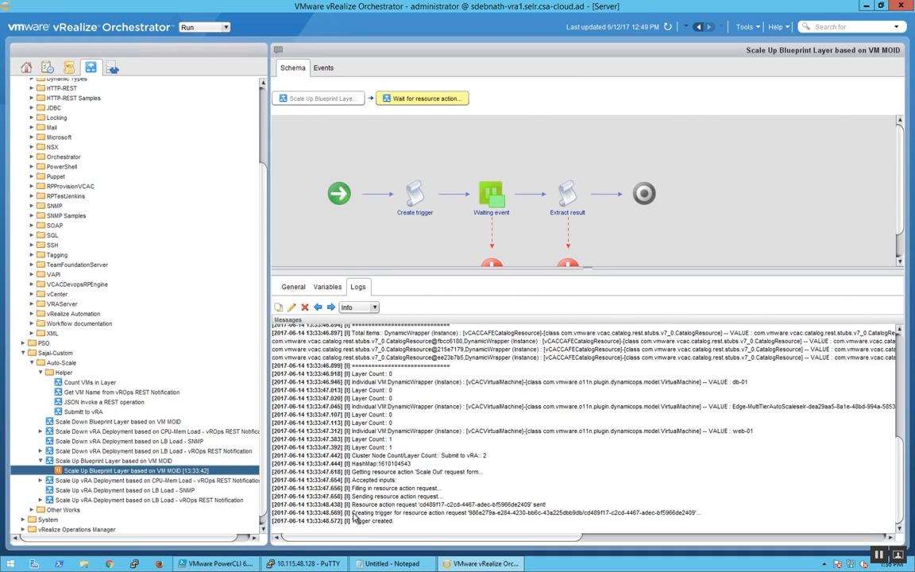
drag(352, 513, 696, 515)
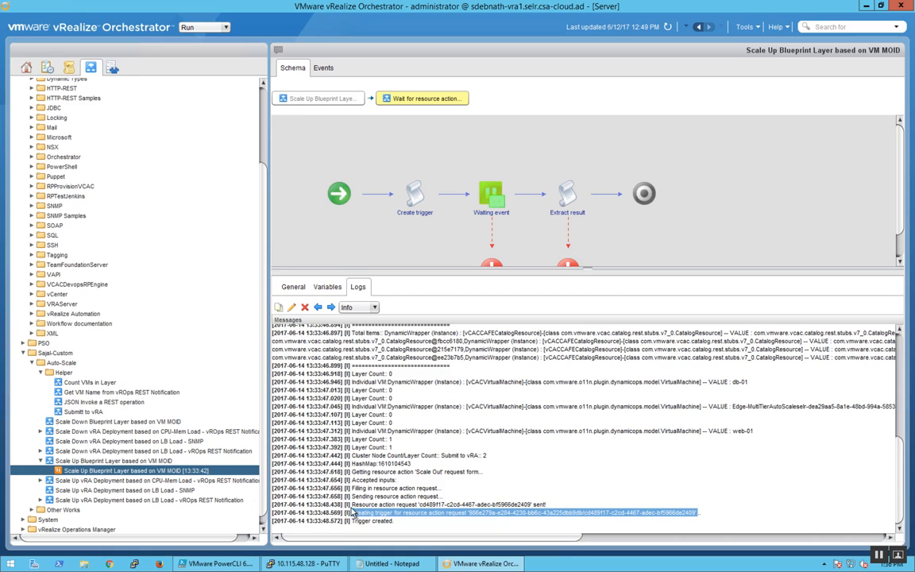
drag(352, 505, 545, 505)
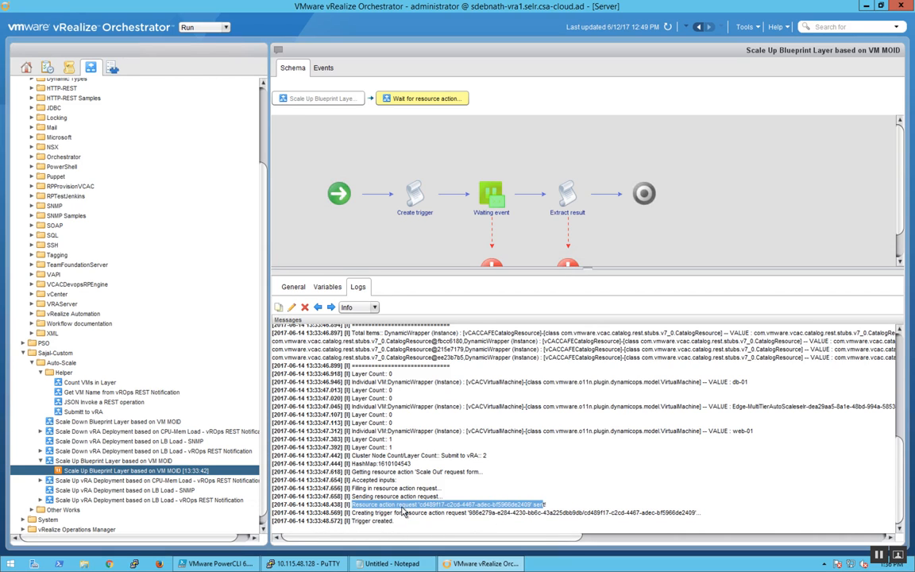
Step: Switch to vRealize Automation's Requests list, view the details of scale-out request 36 and return to the list
key(ctrl+Left)
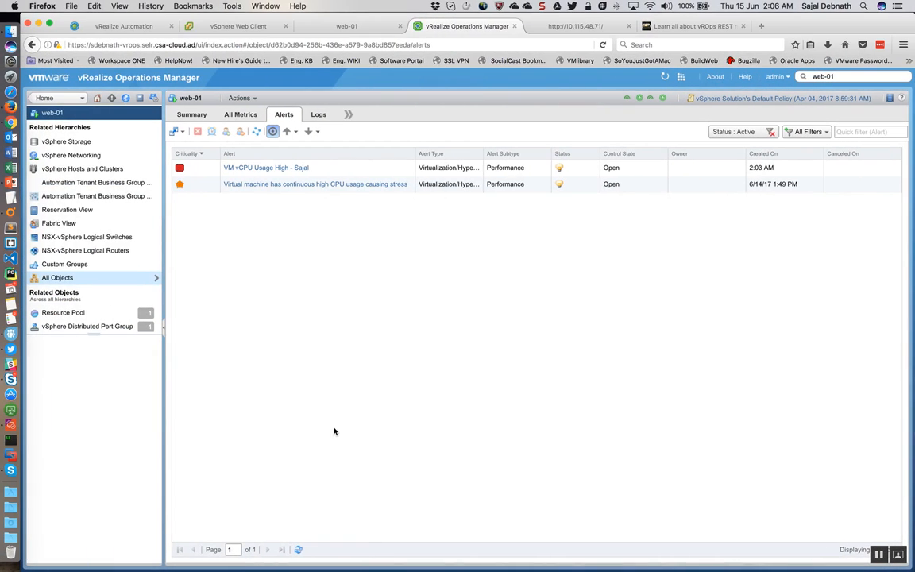
click(101, 25)
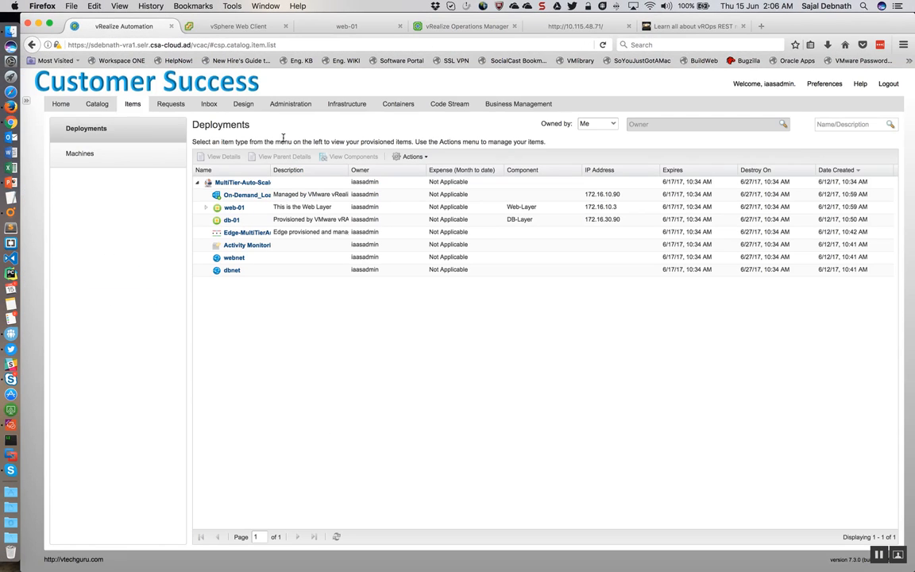
click(177, 105)
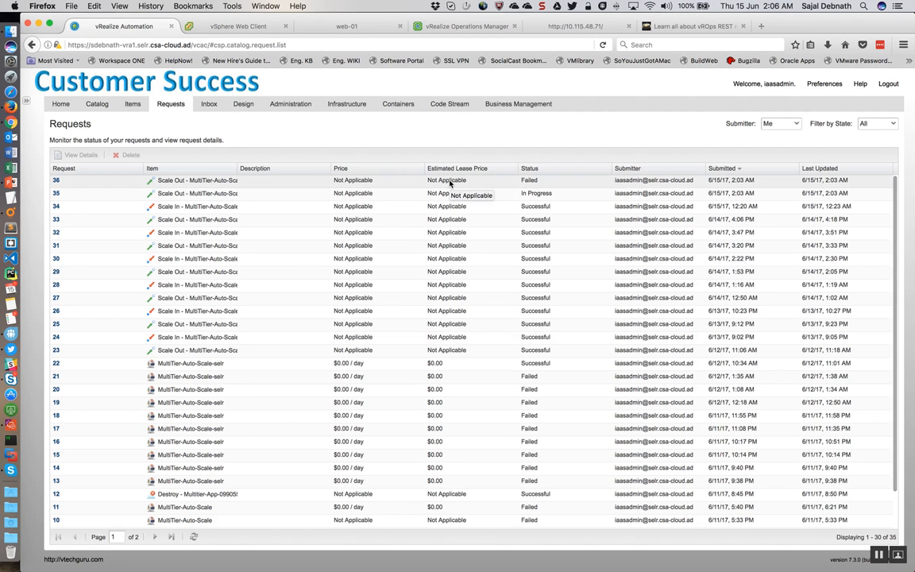
click(449, 182)
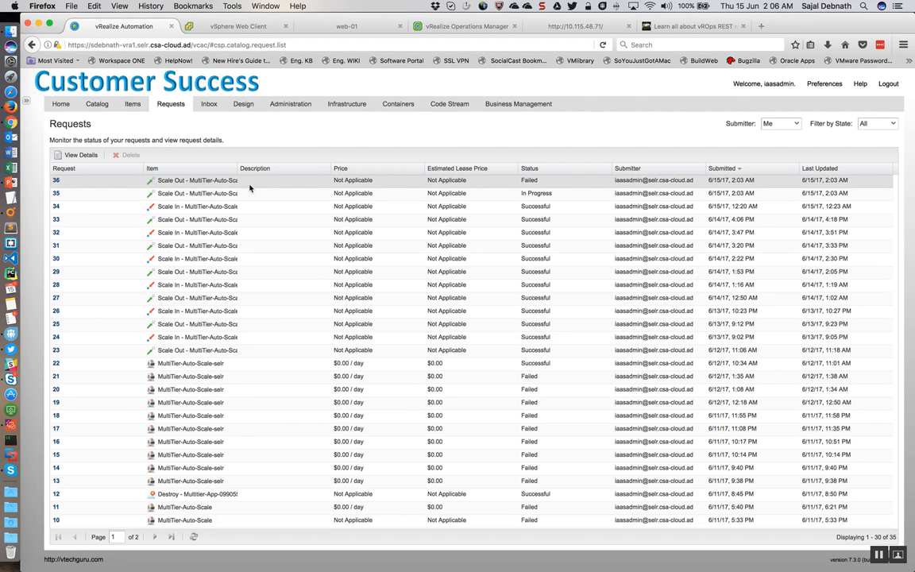
click(56, 182)
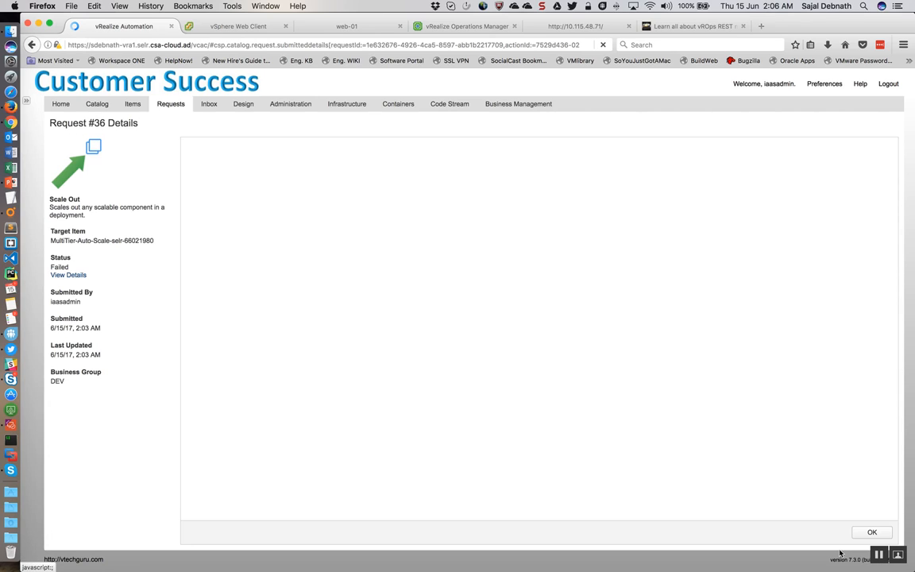
click(872, 533)
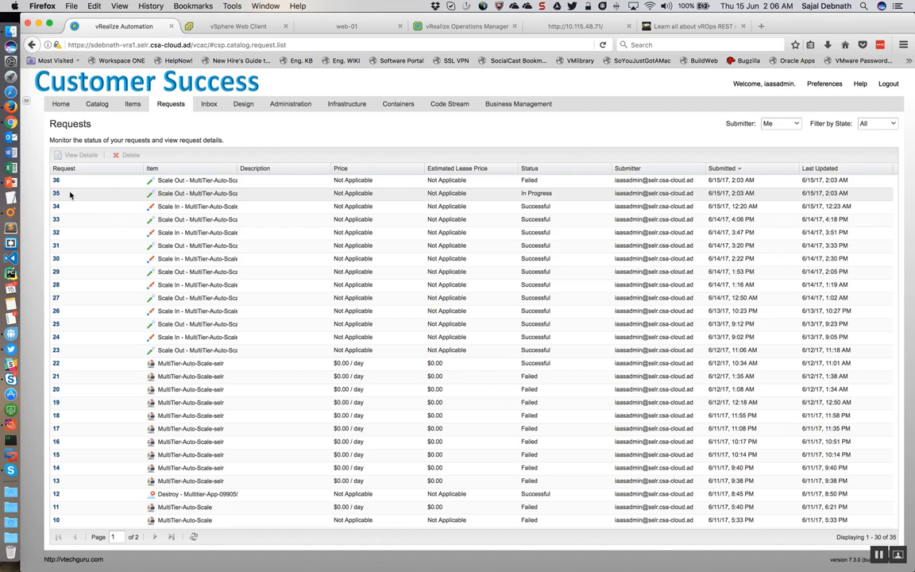
Step: Stop the running yes > /dev/null load in the web-01 console
click(346, 26)
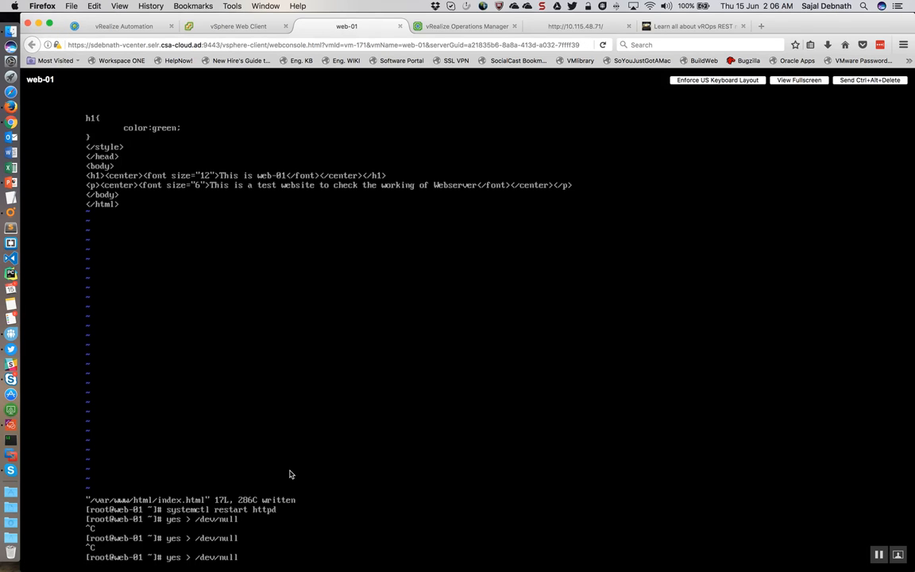
key(ctrl+c)
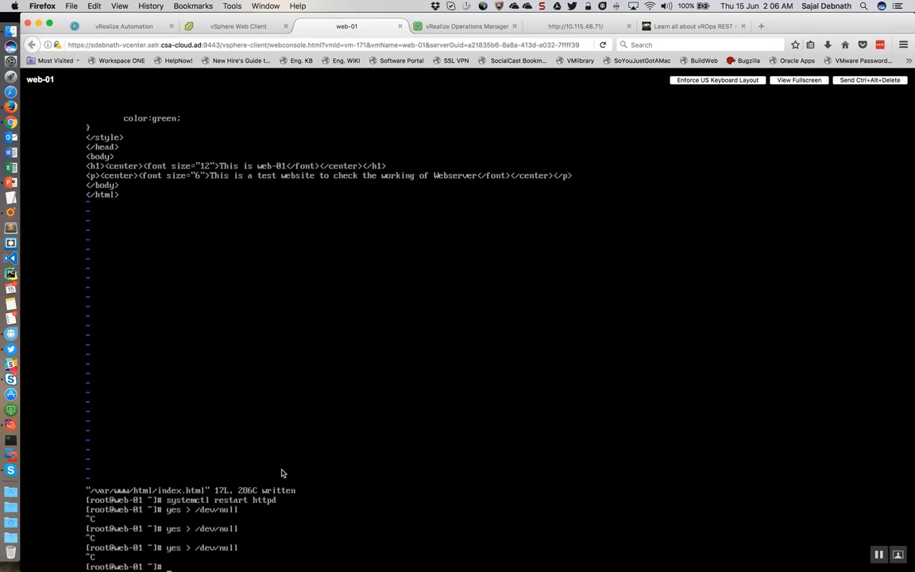
Step: Open scale-out request 35 in vRealize Automation and show its execution information
click(135, 27)
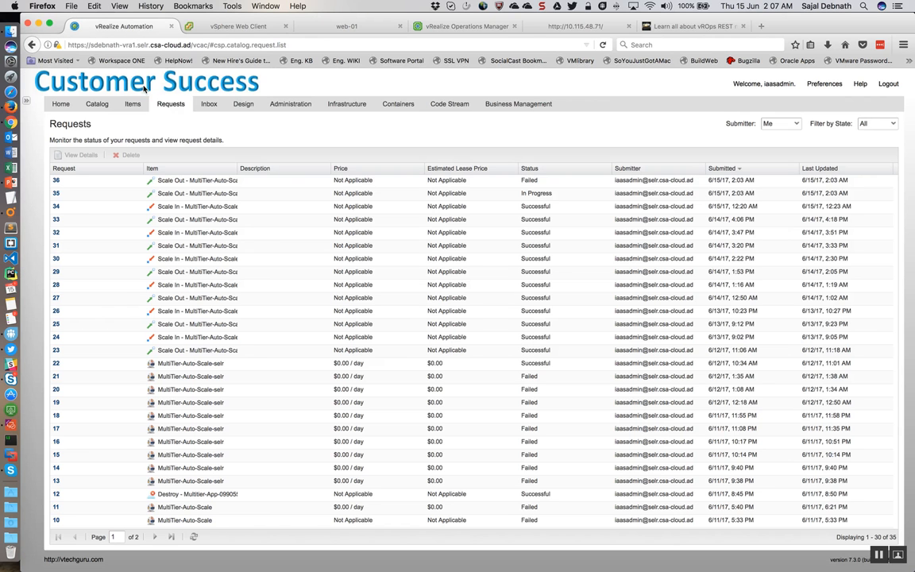
click(57, 194)
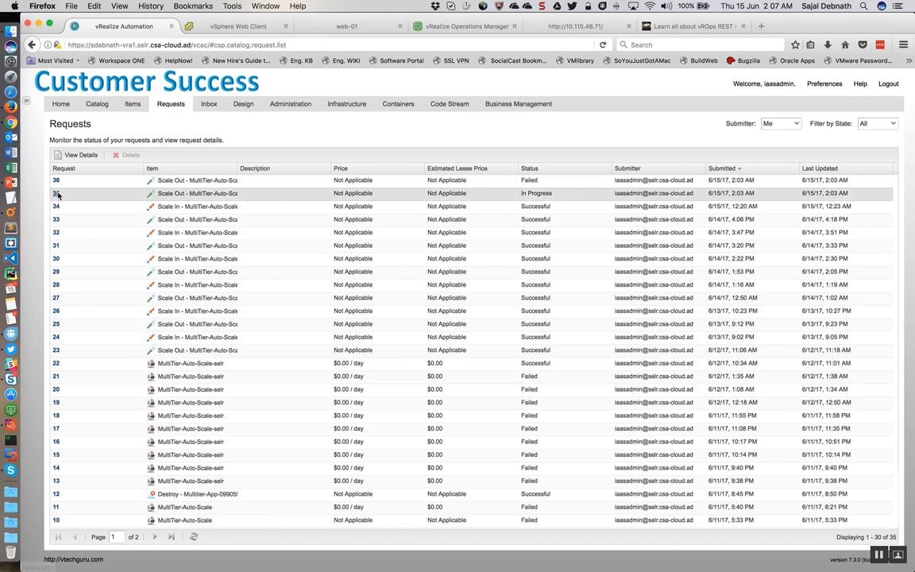
click(58, 193)
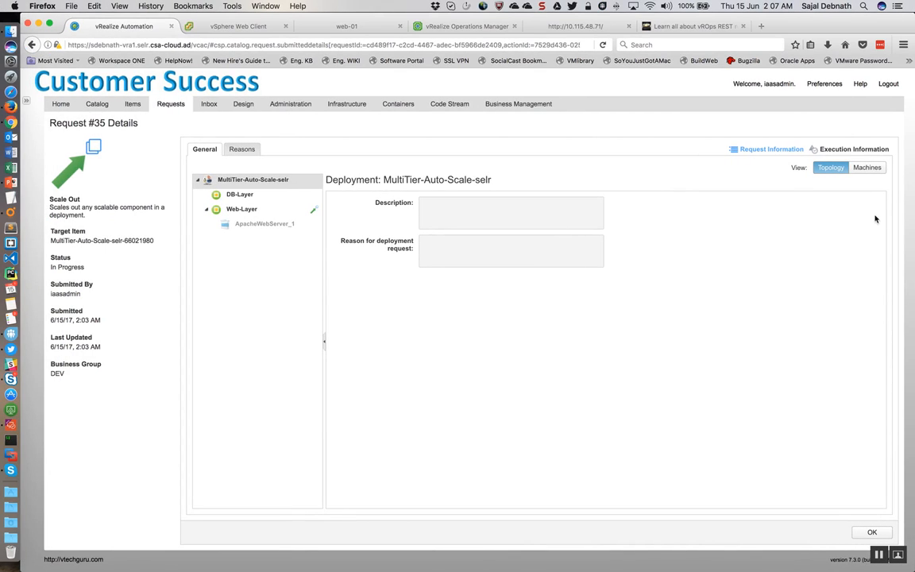
click(848, 151)
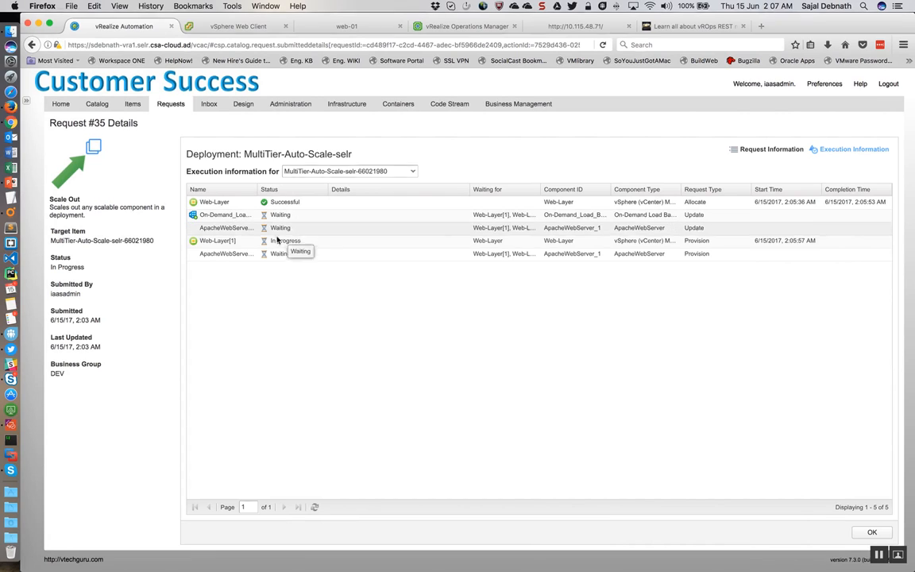
Step: View the web-02 virtual machine's summary under Prod-Cloud in the vSphere Web Client and return to the request's execution information
click(224, 28)
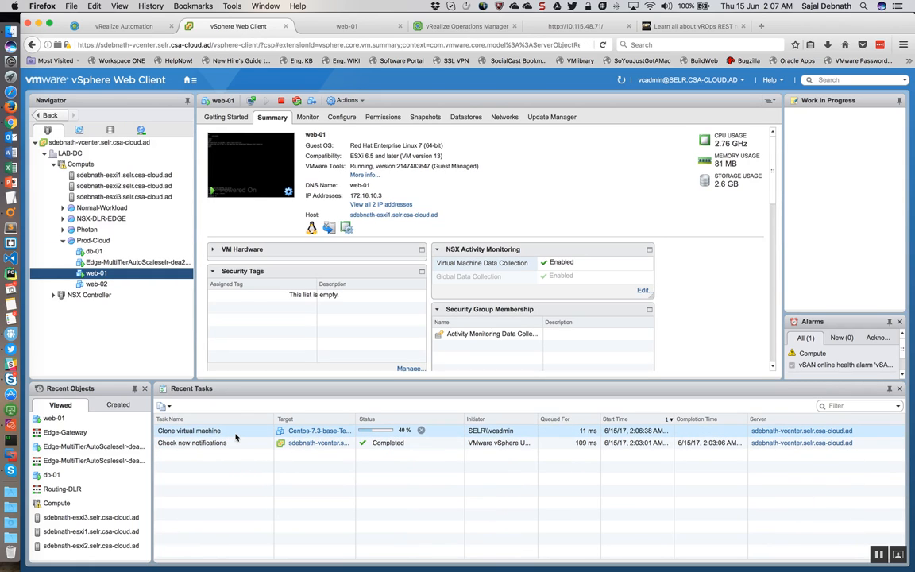
click(112, 285)
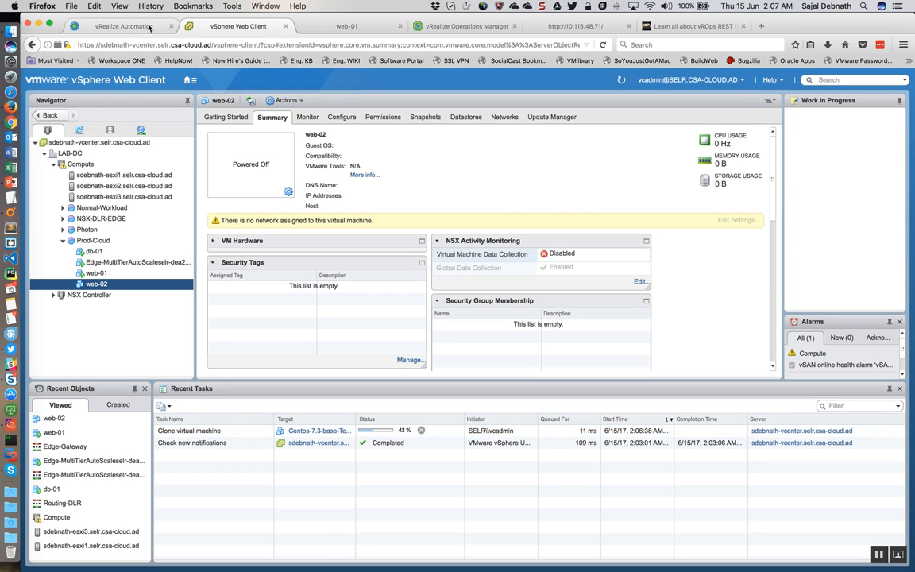
click(123, 27)
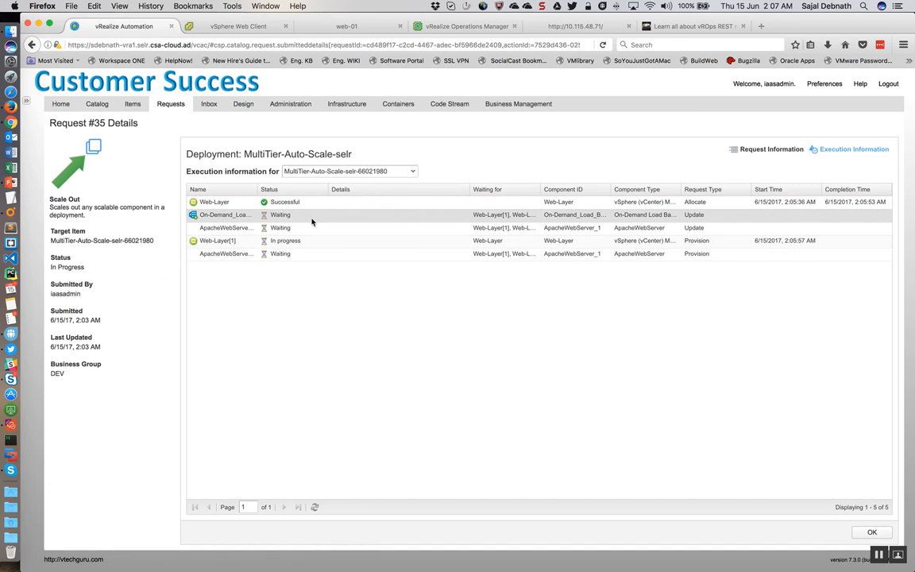
Step: Recheck the web-01 console and the Orchestrator workflow log, and close the details of scale-out request 35
click(308, 30)
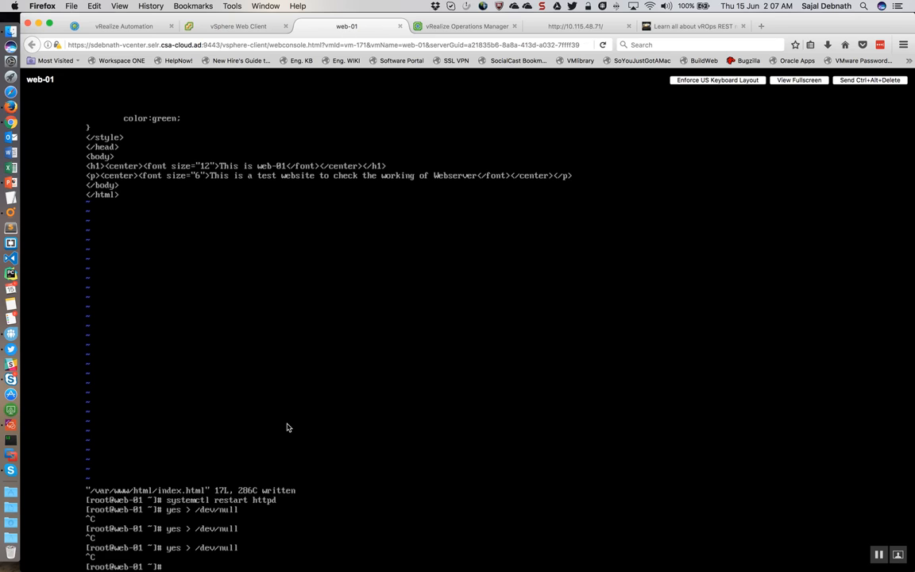
click(131, 31)
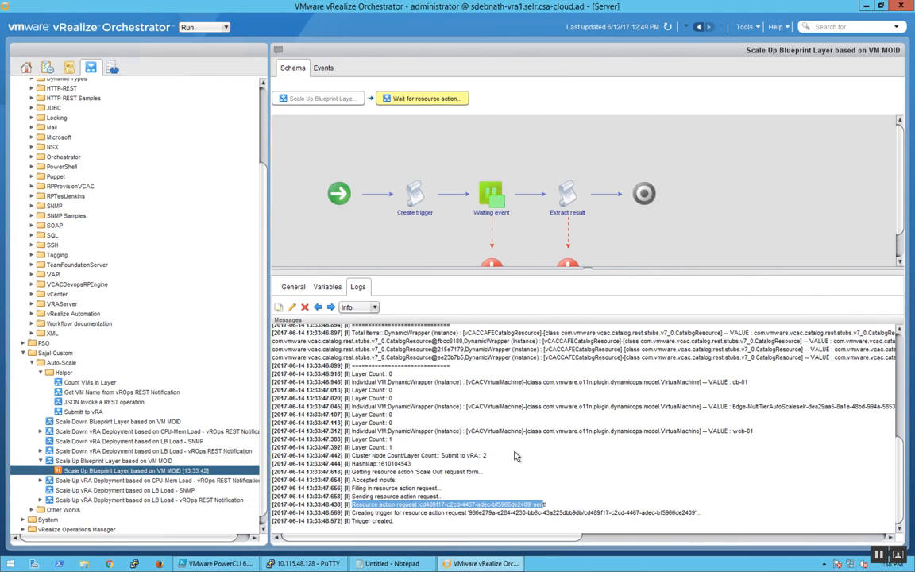
key(ctrl+Left)
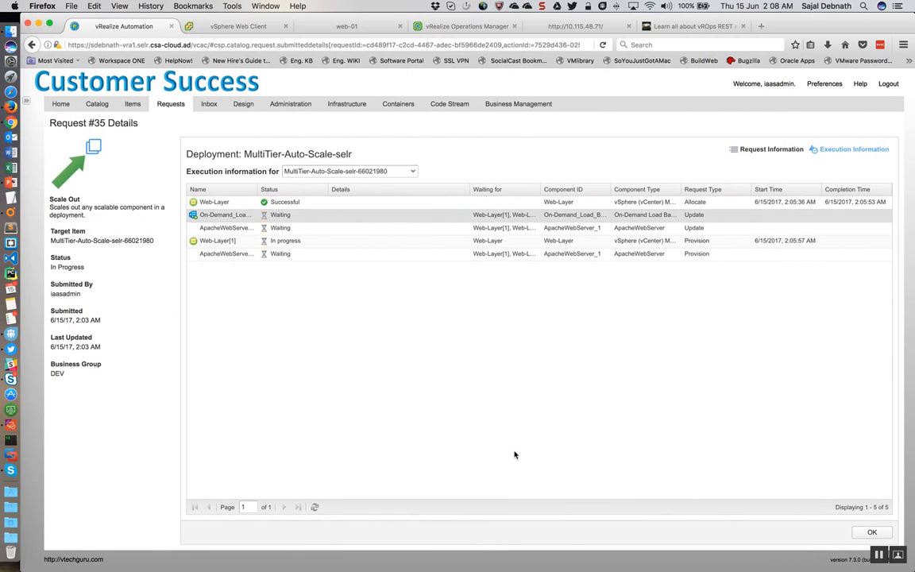
click(870, 533)
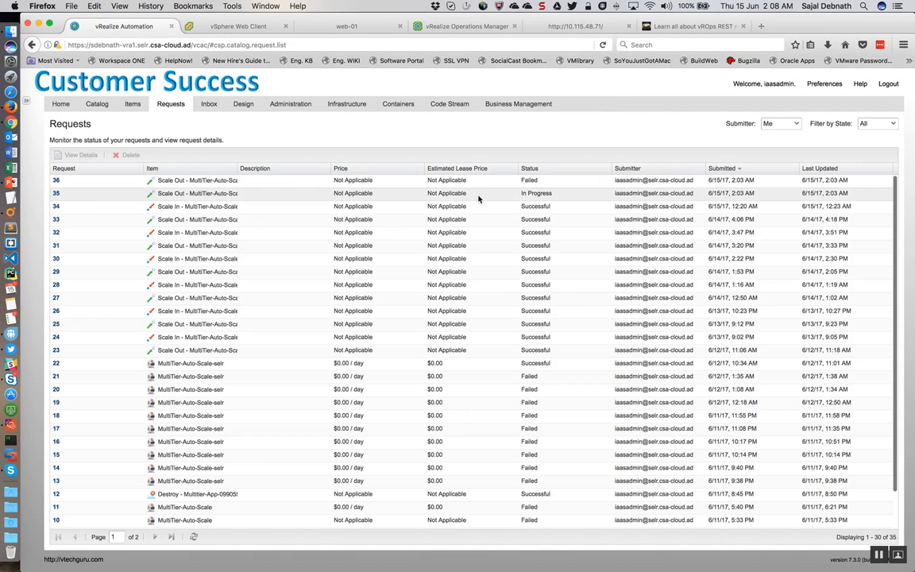
Step: Cancel web-01's VM vCPU Usage High alert in vRealize Operations Manager
click(300, 26)
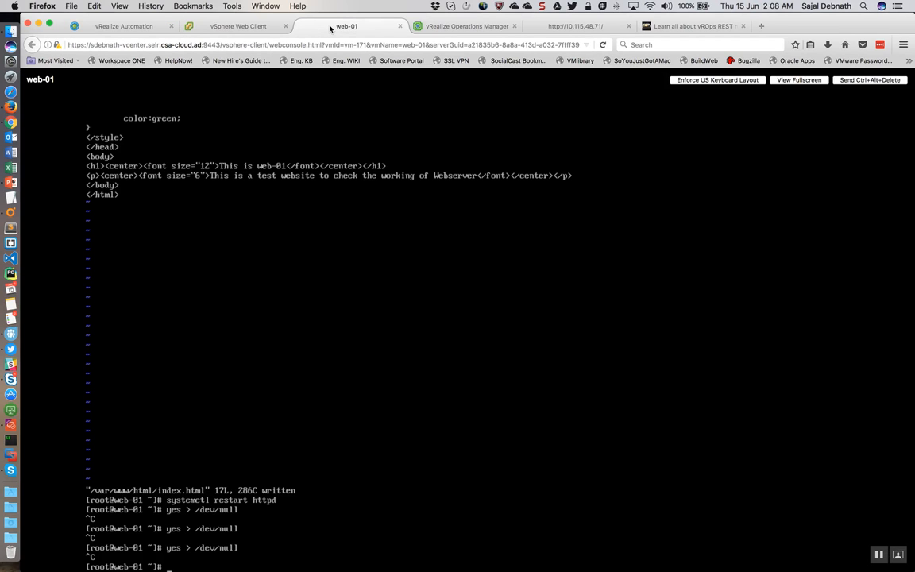
click(463, 29)
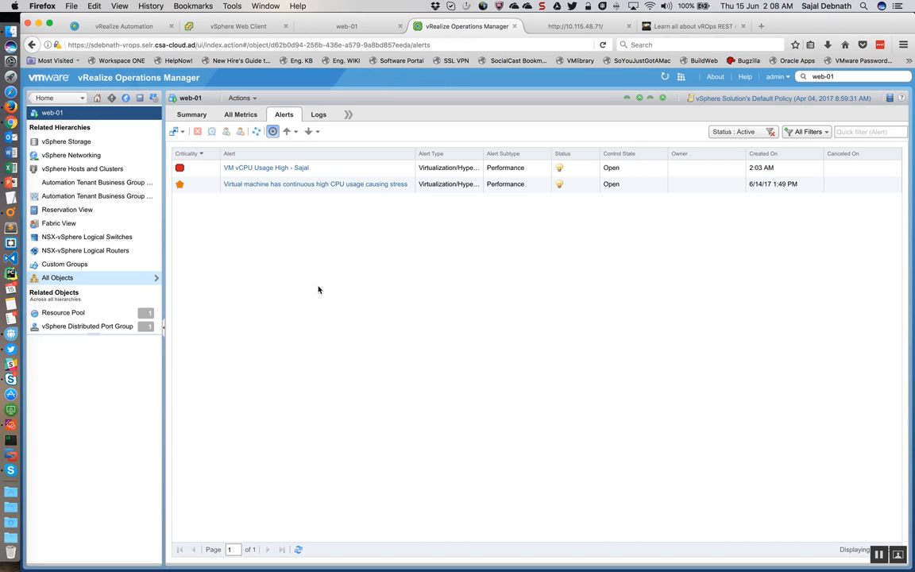
click(337, 172)
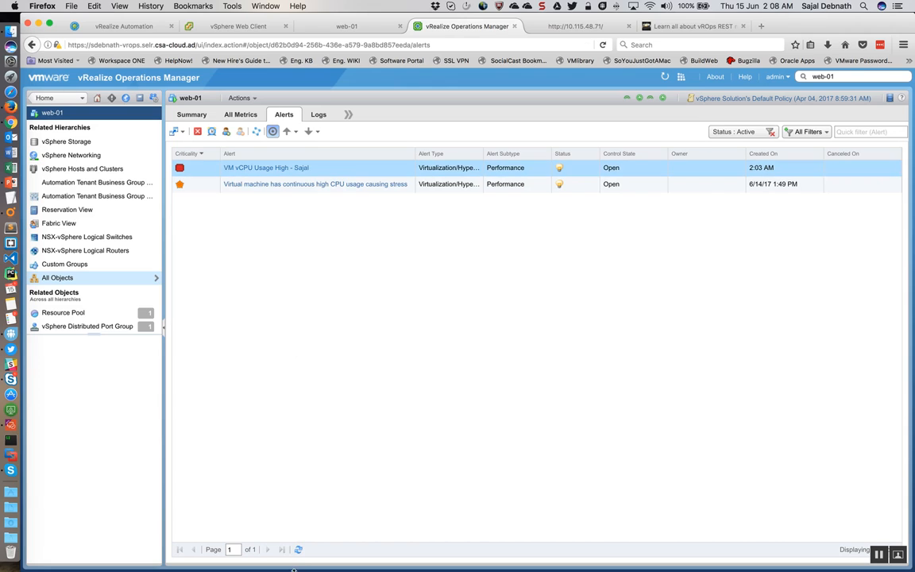
click(197, 132)
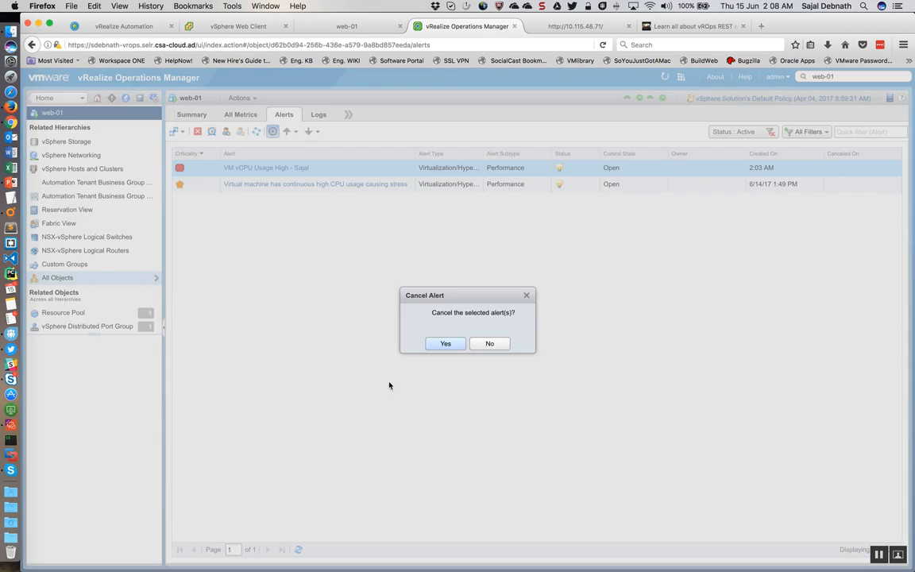
click(445, 343)
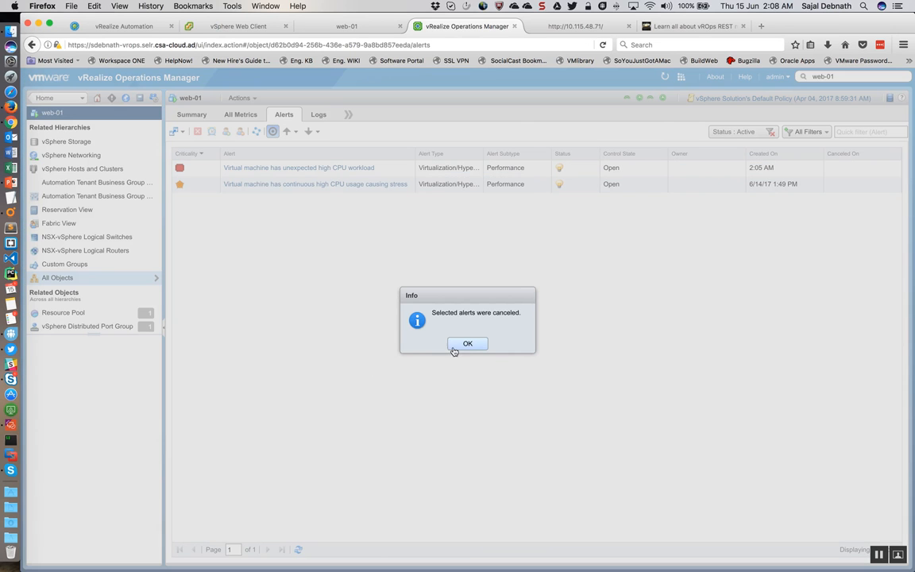
click(452, 345)
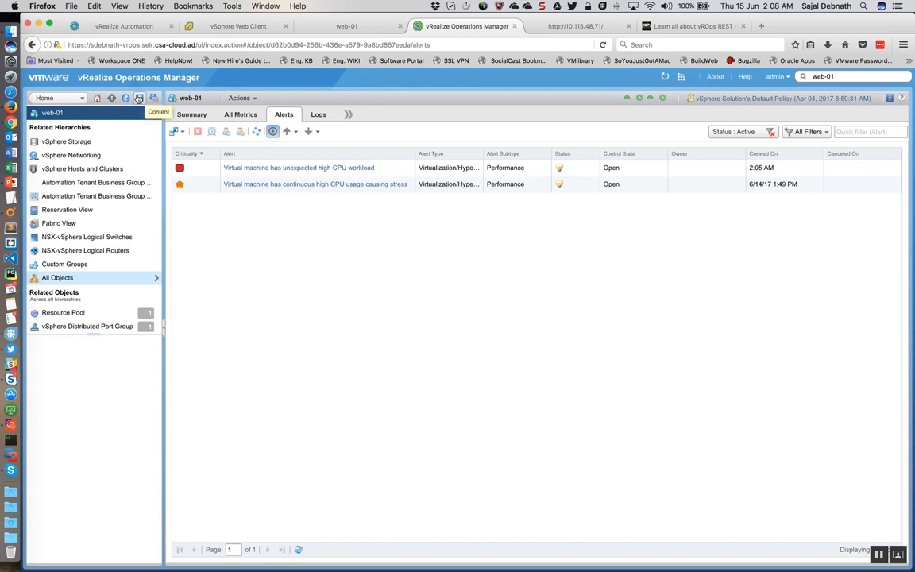
Step: Cancel web-01's alert for unexpected high CPU workload
click(399, 173)
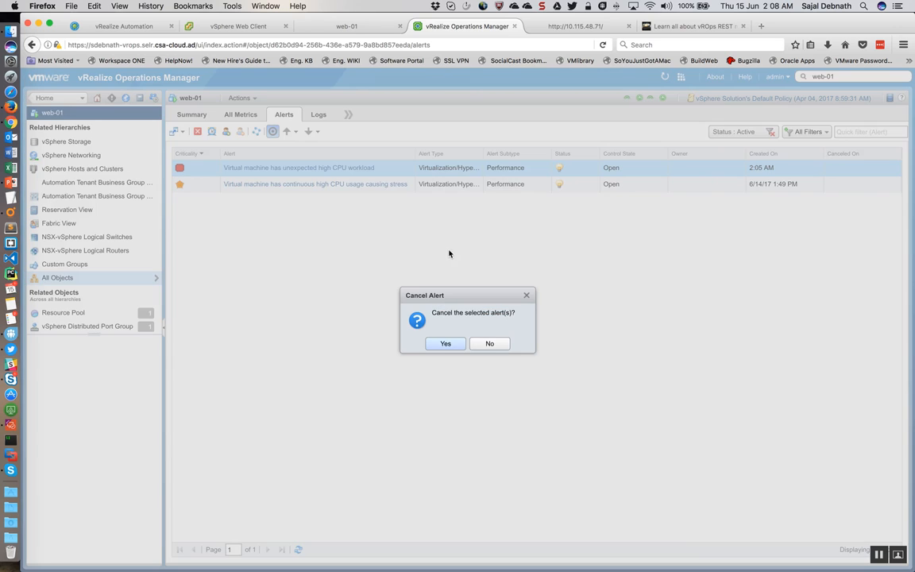
click(442, 342)
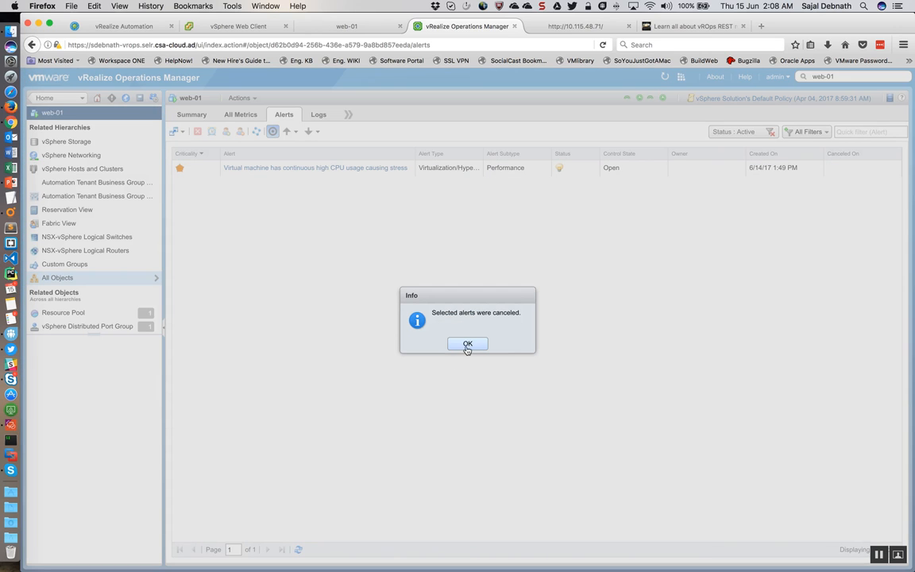
click(465, 344)
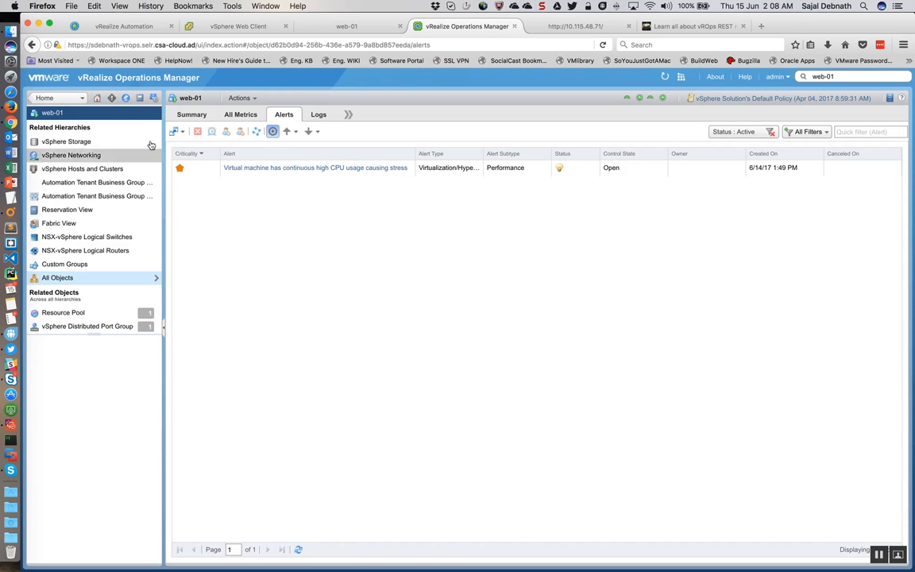
Step: Open the Outbound Settings page in the vRealize Operations Manager administration area
click(153, 98)
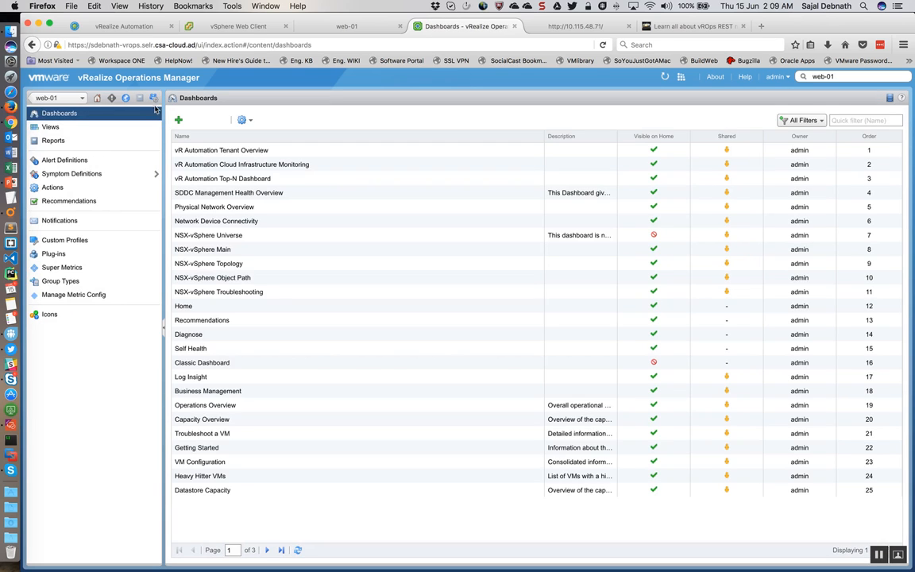
click(154, 99)
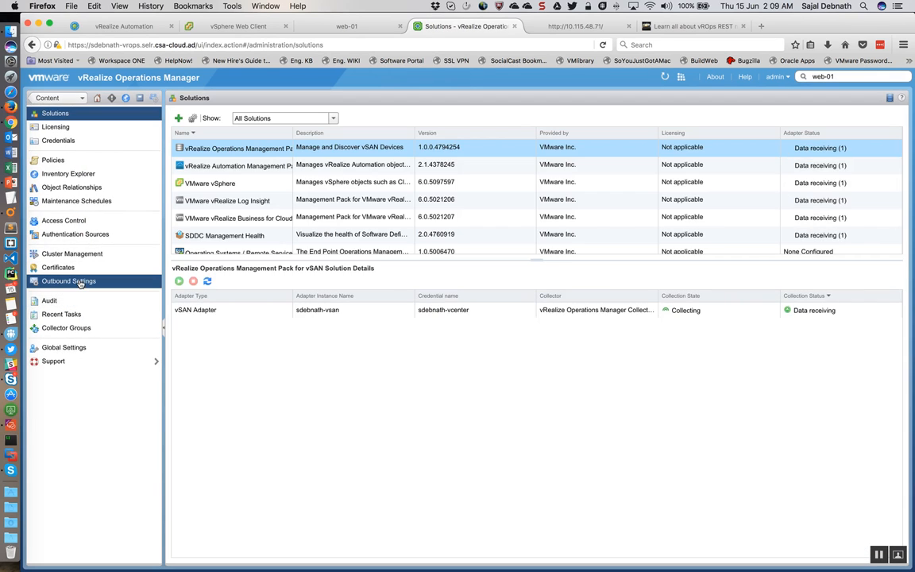
click(79, 282)
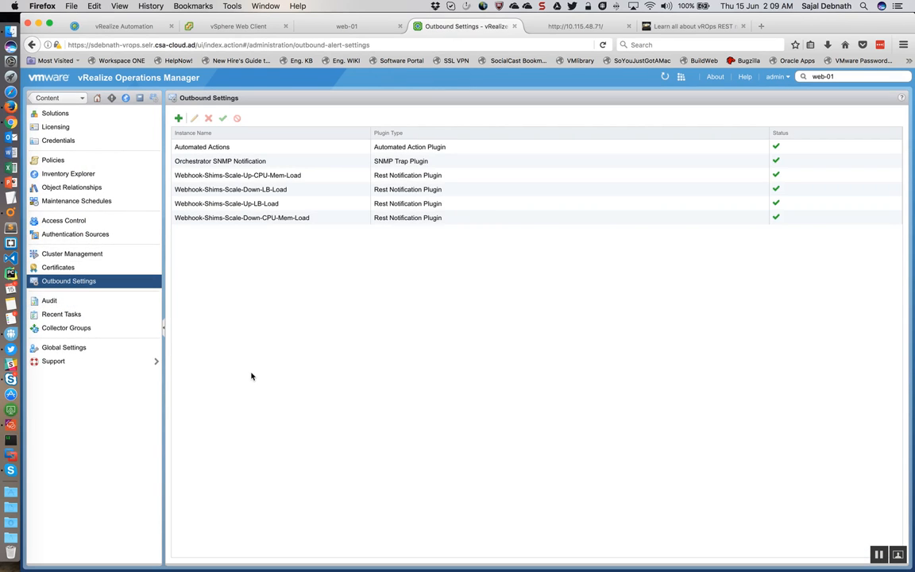
Step: Switch to the Orchestrator desktop, show the 10.115.48.128 PuTTY session's webhook log and move its window aside
key(ctrl+Right)
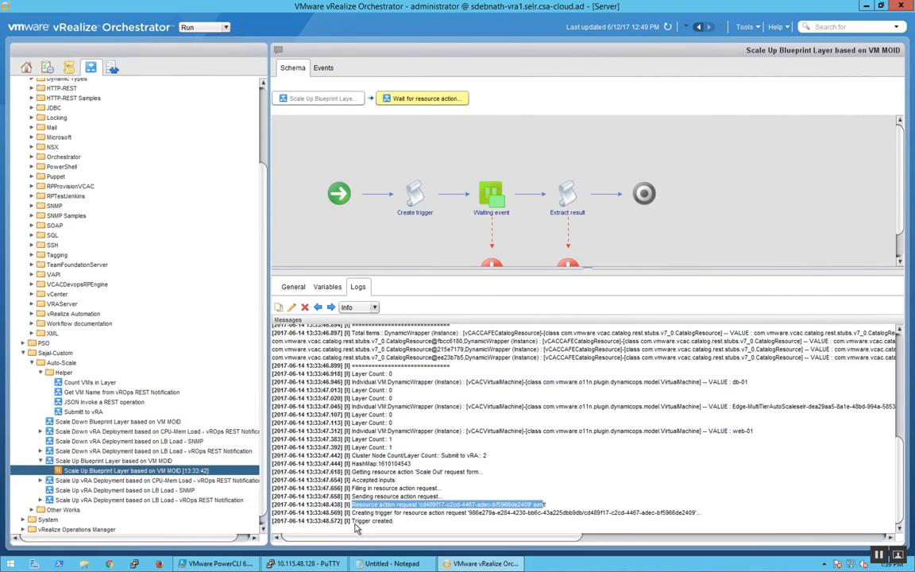
click(312, 563)
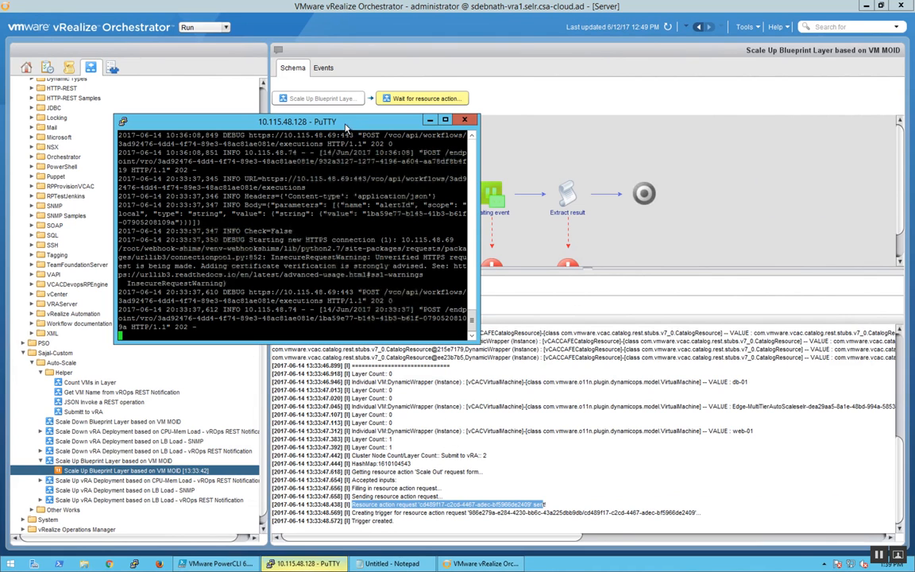
drag(325, 120, 539, 152)
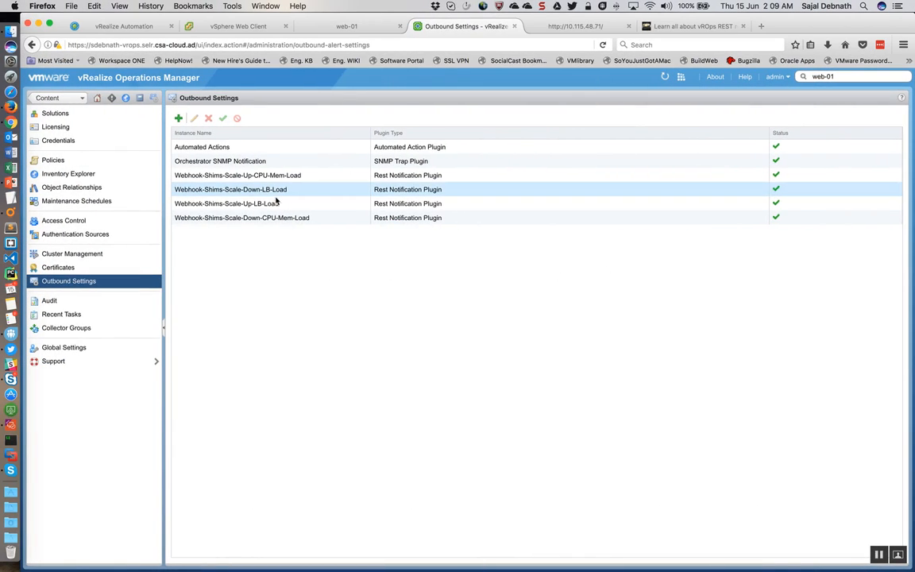
Step: In vRealize Operations Manager, review the Orchestrator SNMP Notification and Webhook-Shims-Scale-Up-CPU-Mem-Load outbound instances, leaving each without saving
click(398, 161)
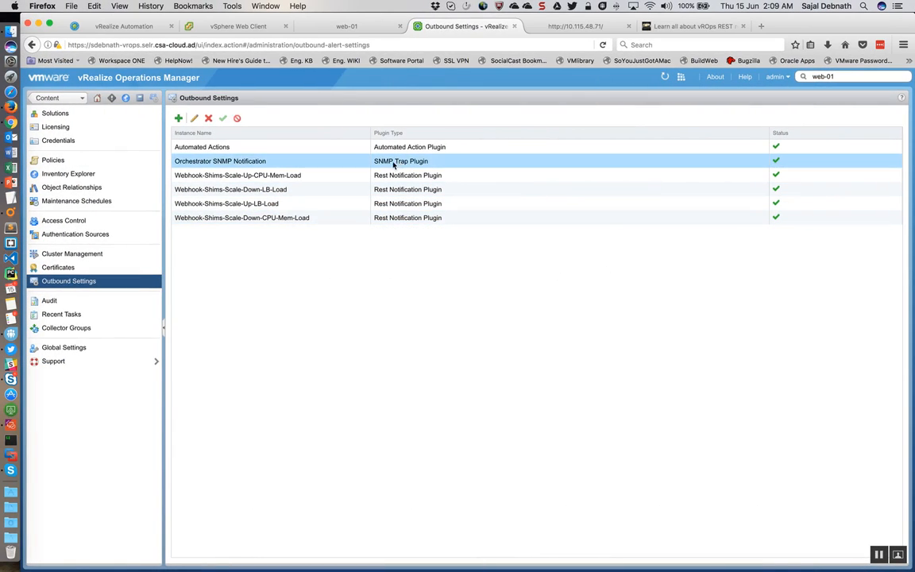
click(193, 120)
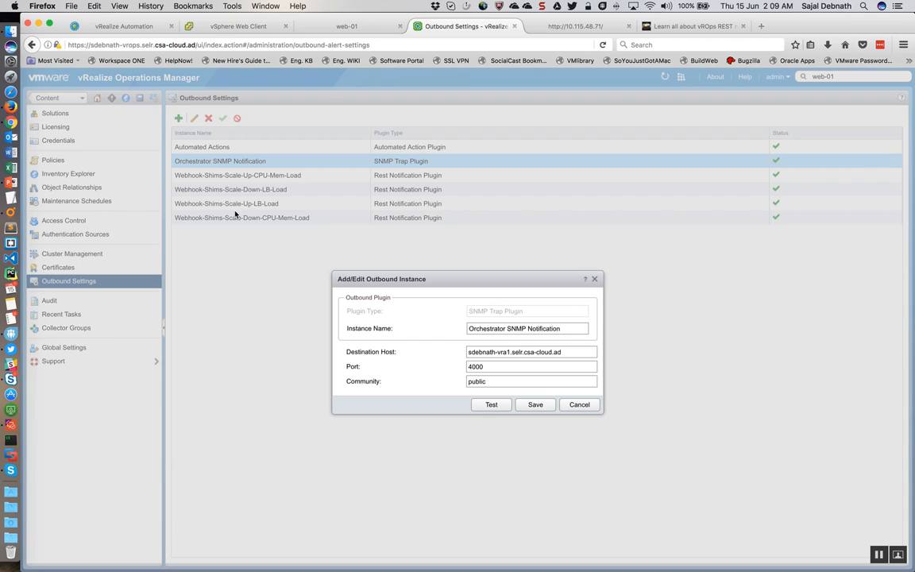
click(579, 405)
click(286, 176)
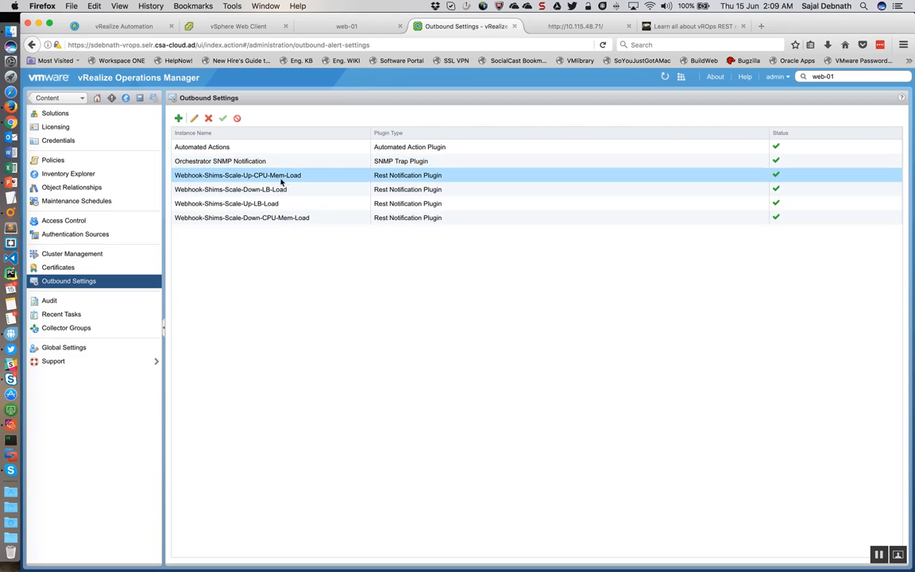
click(194, 118)
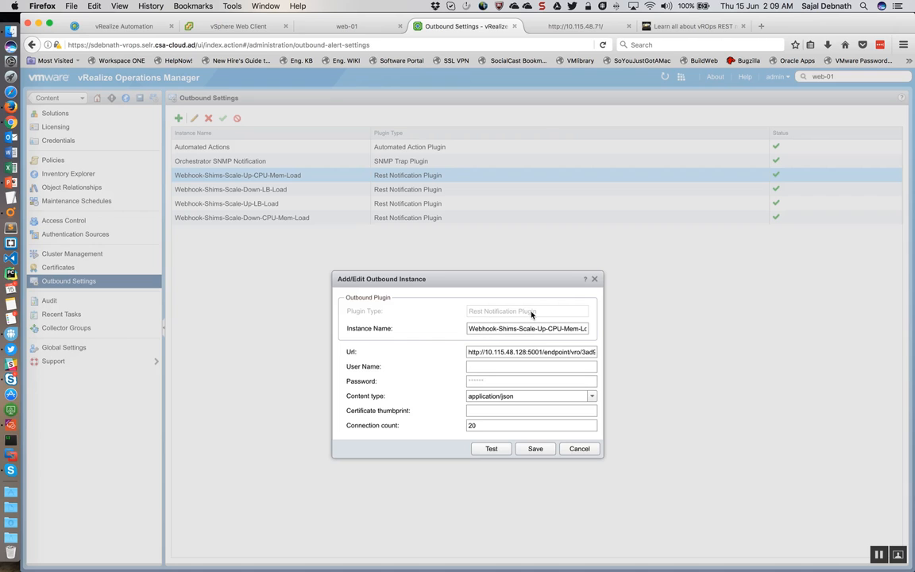
click(578, 450)
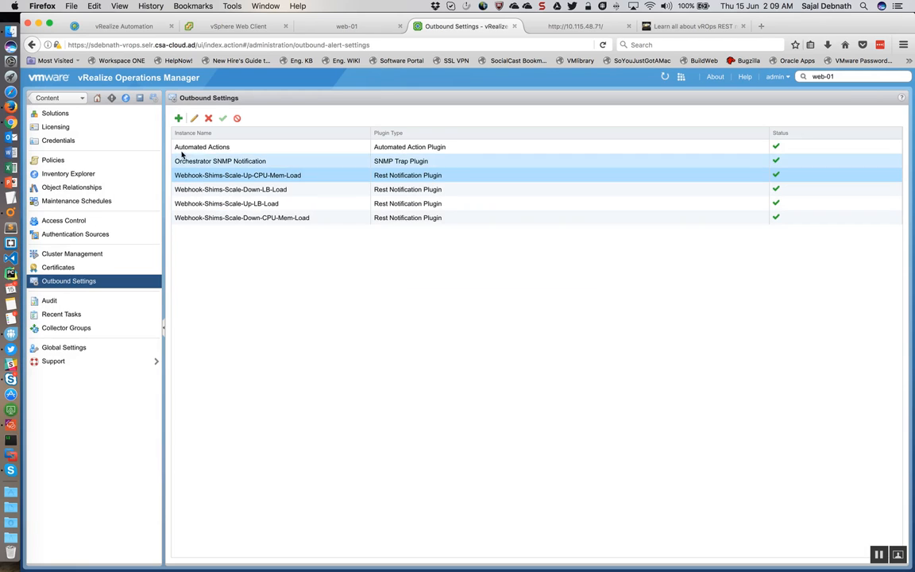
Step: View the fields required for a new outbound instance of type Rest Notification Plugin, and discard it
click(179, 118)
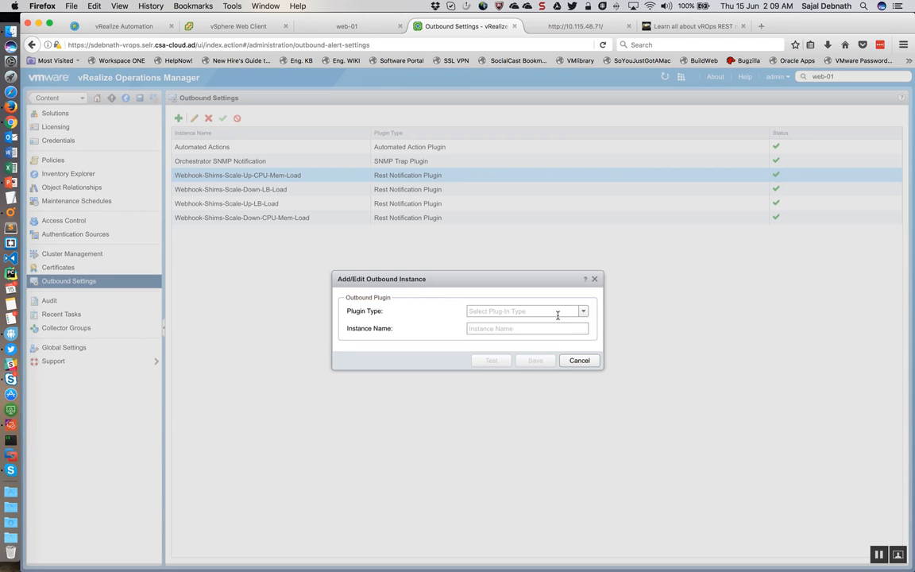
click(582, 312)
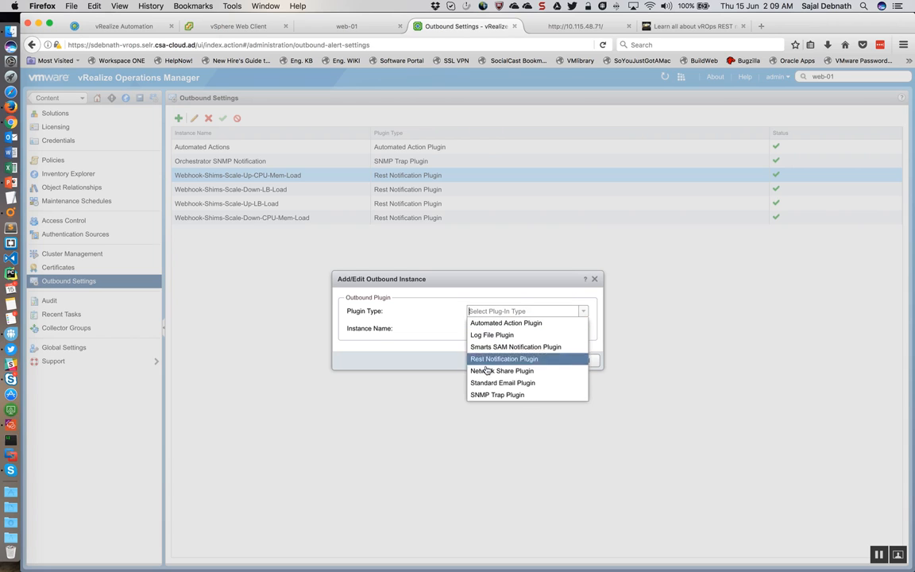
click(486, 359)
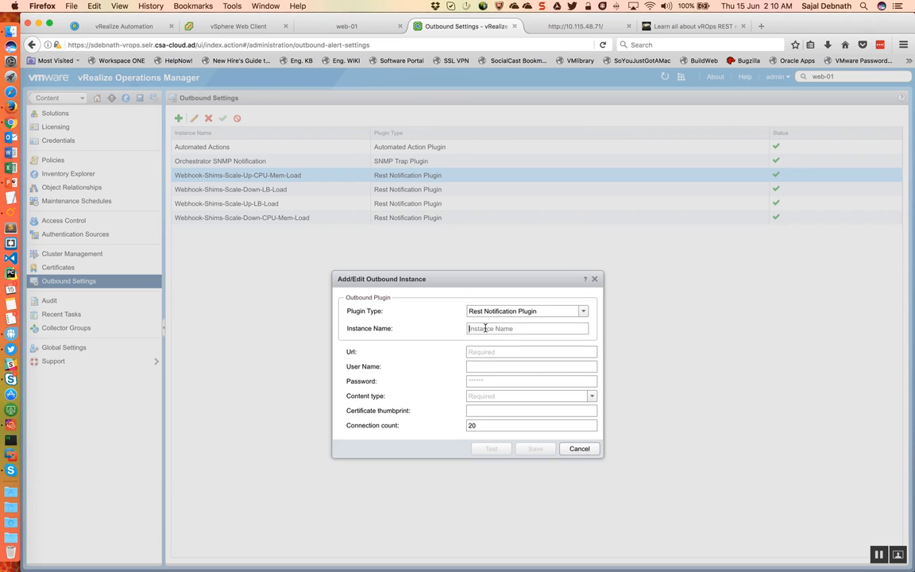
click(479, 352)
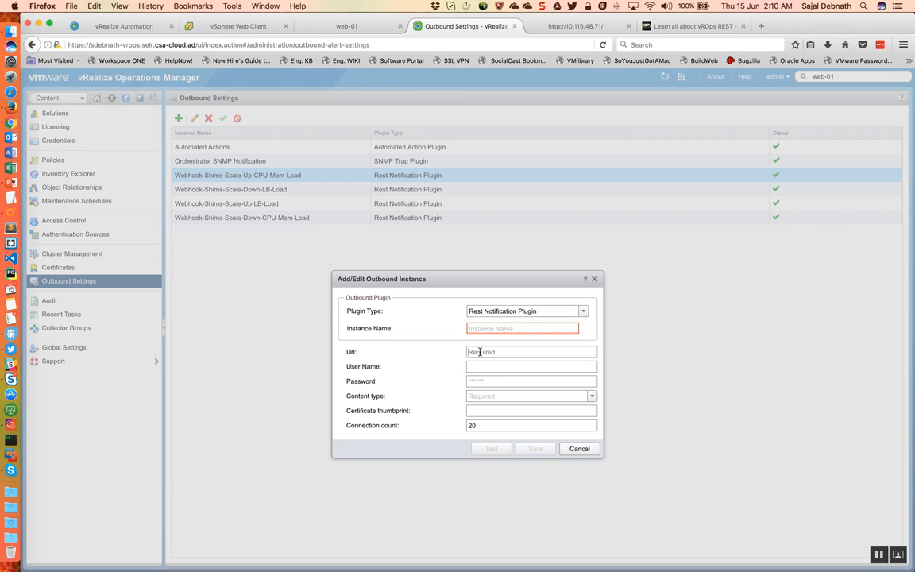
click(579, 449)
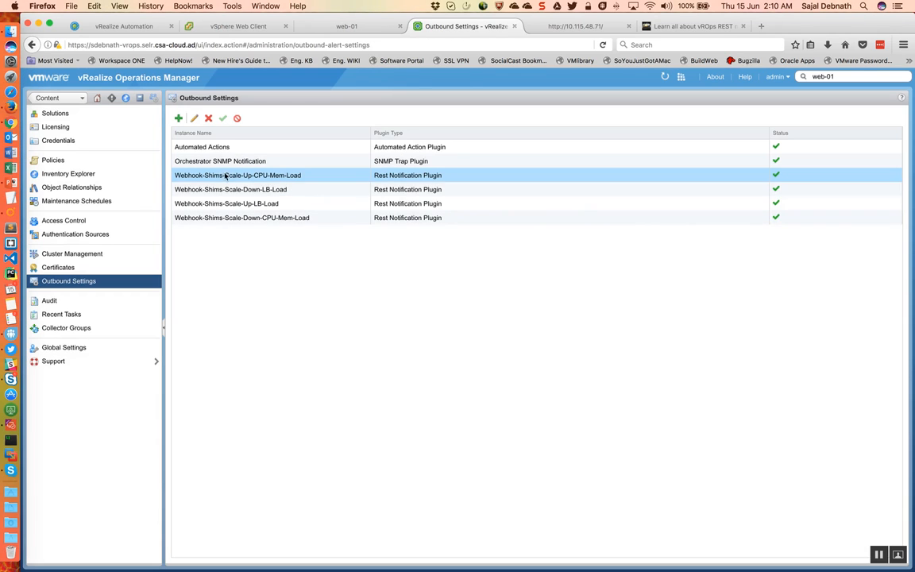
Step: Examine the full endpoint URL and workflow ID of the Webhook-Shims-Scale-Up-CPU-Mem-Load instance, and close it without saving
click(195, 119)
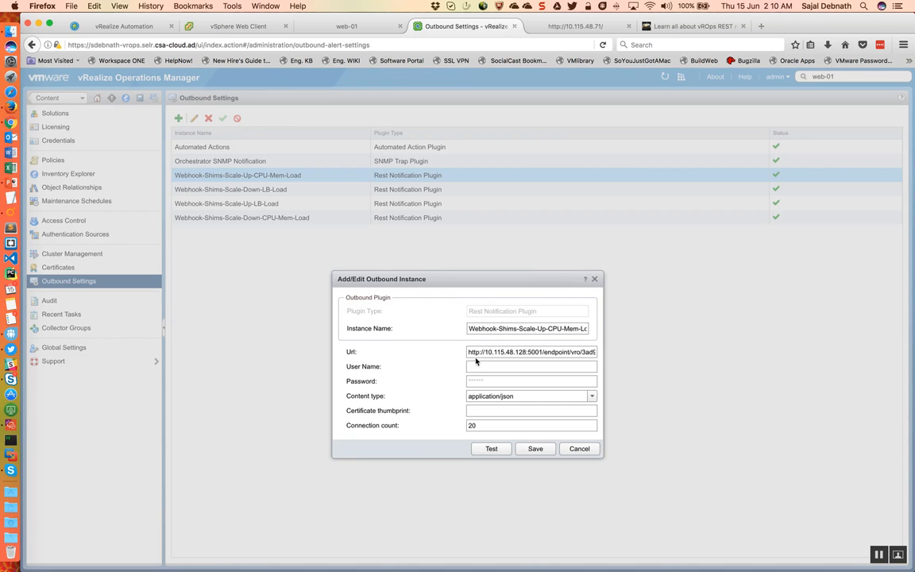
drag(469, 353, 582, 352)
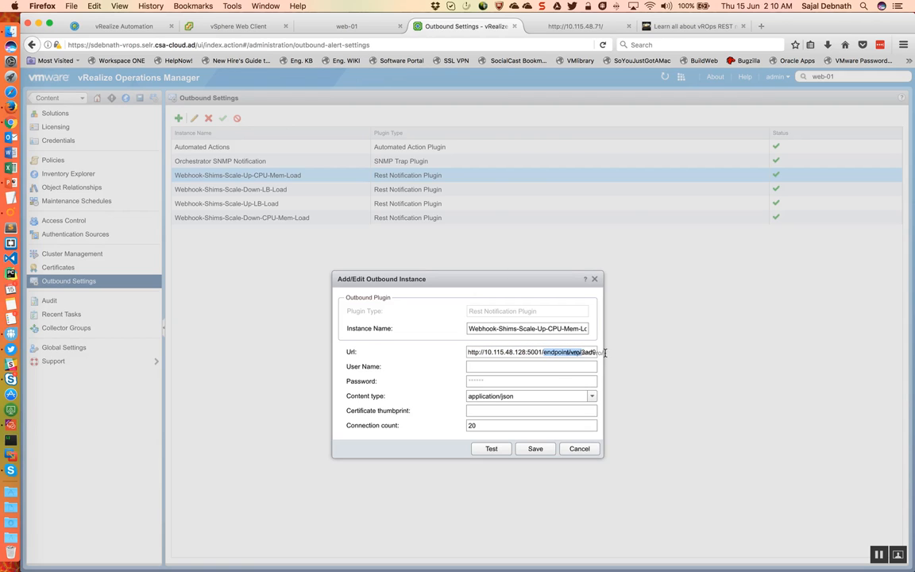
click(582, 352)
drag(584, 352, 606, 351)
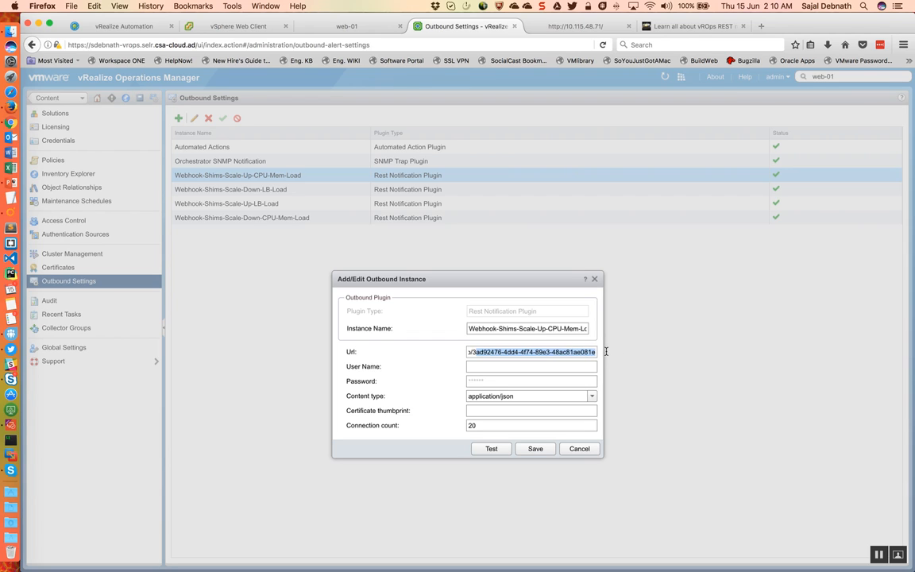
click(579, 449)
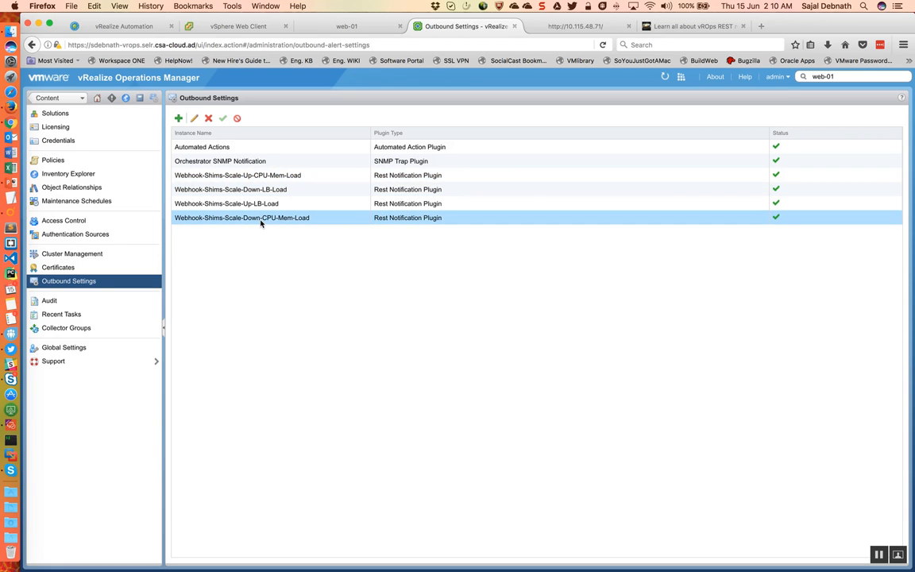
Step: Compare the LB-Load webhook instances with the general details of Orchestrator's Scale Up vRA Deployment based on LB Load - vROps REST Notification workflow
click(246, 203)
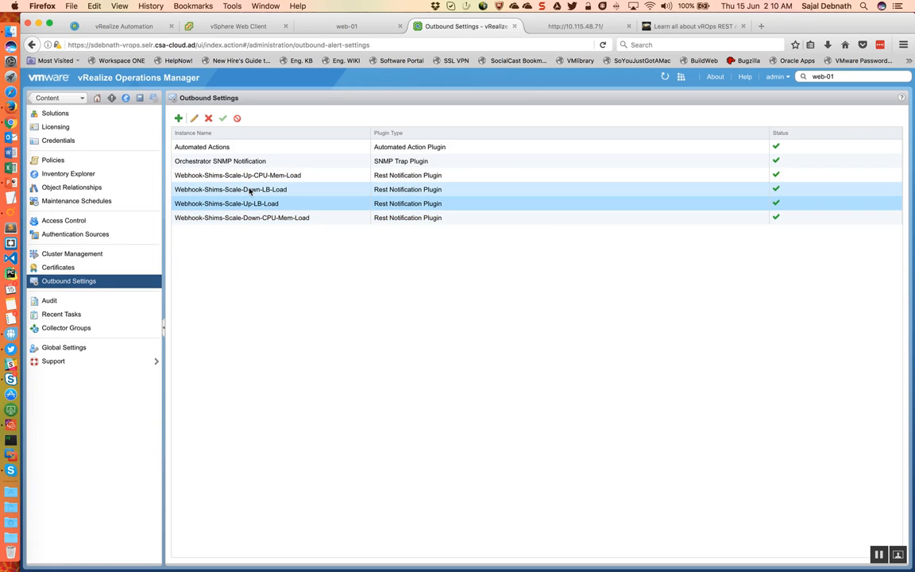
click(249, 190)
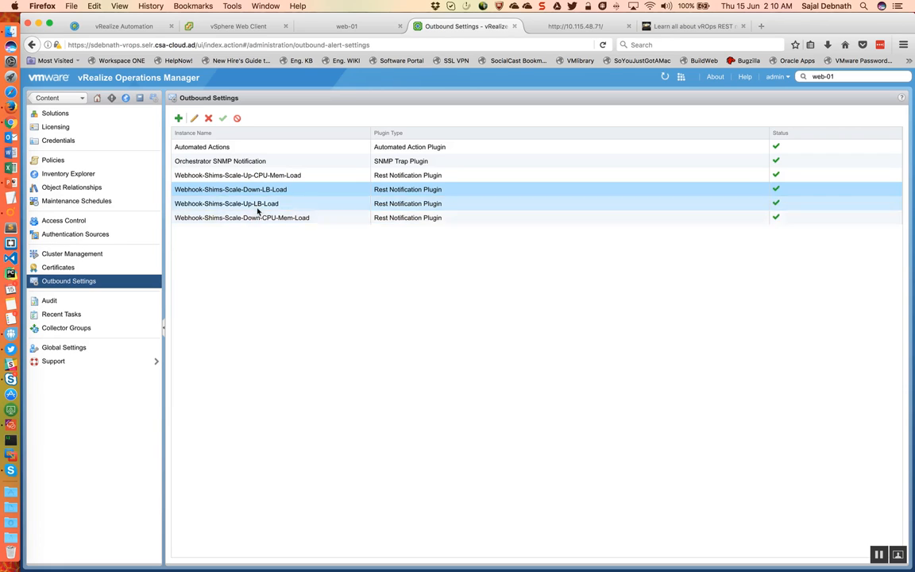
click(258, 204)
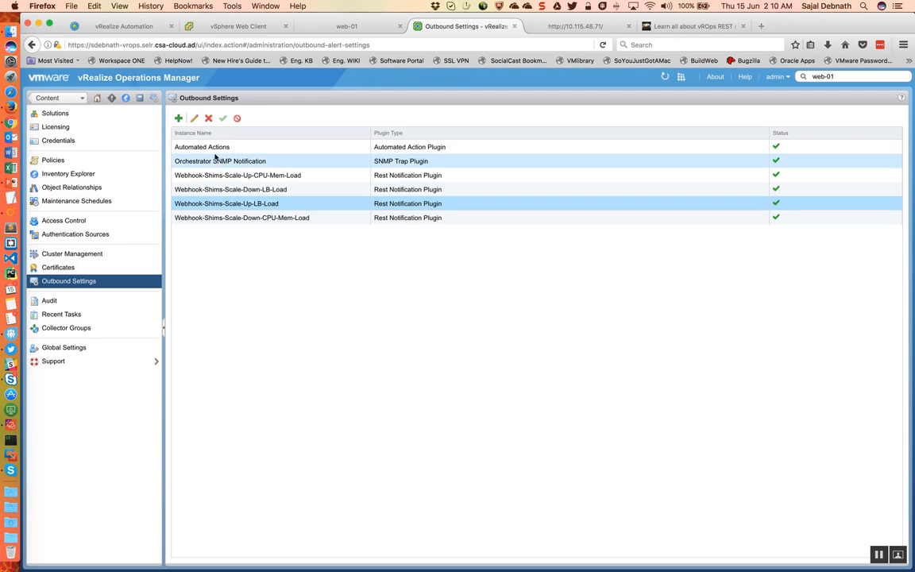
key(ctrl+Right)
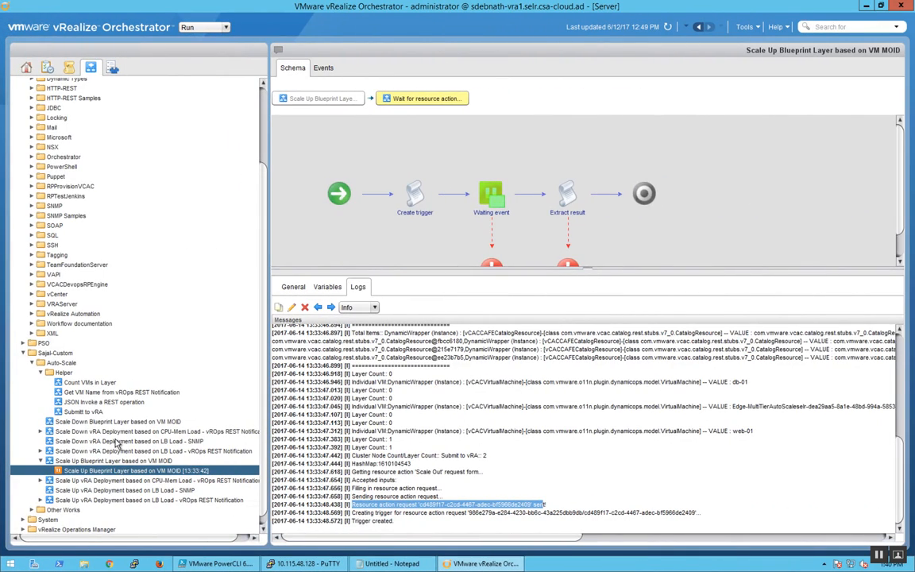
click(129, 500)
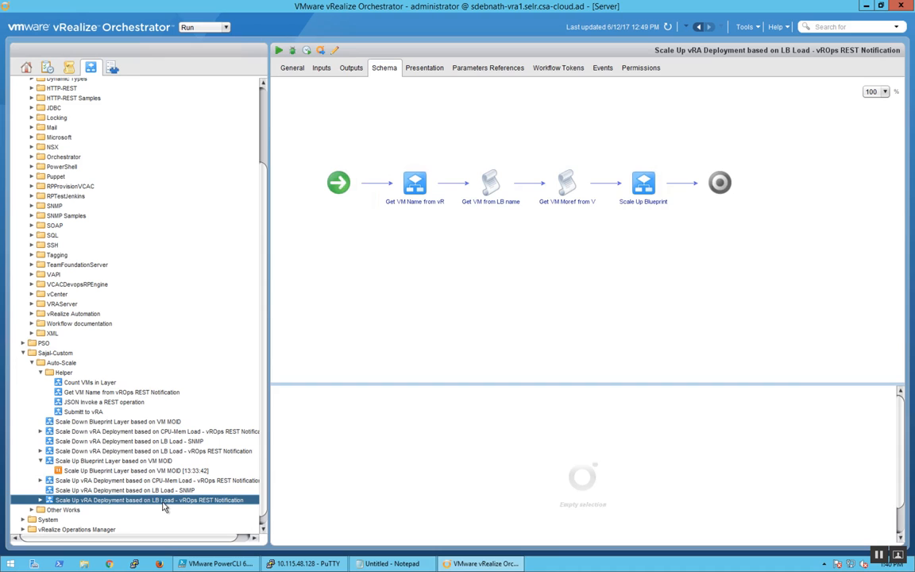
click(279, 69)
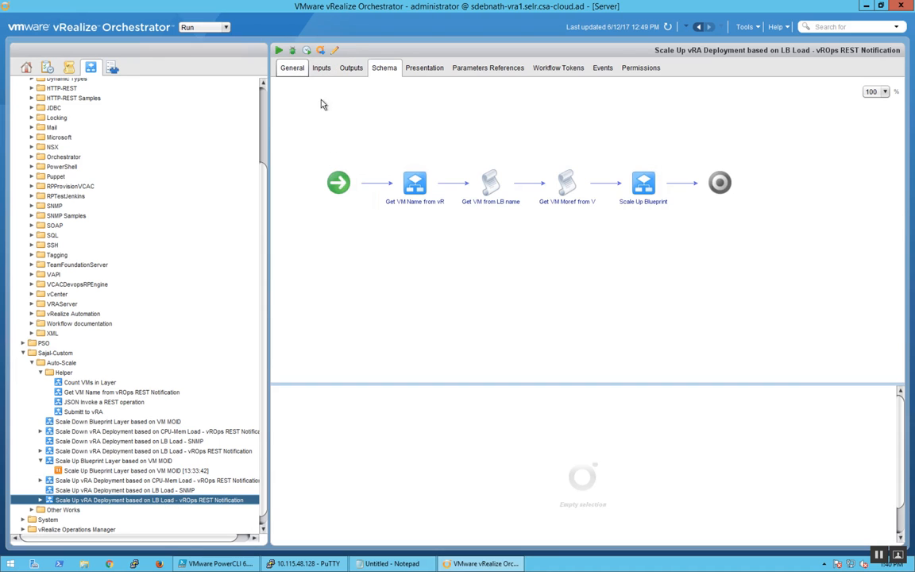
drag(371, 126, 507, 129)
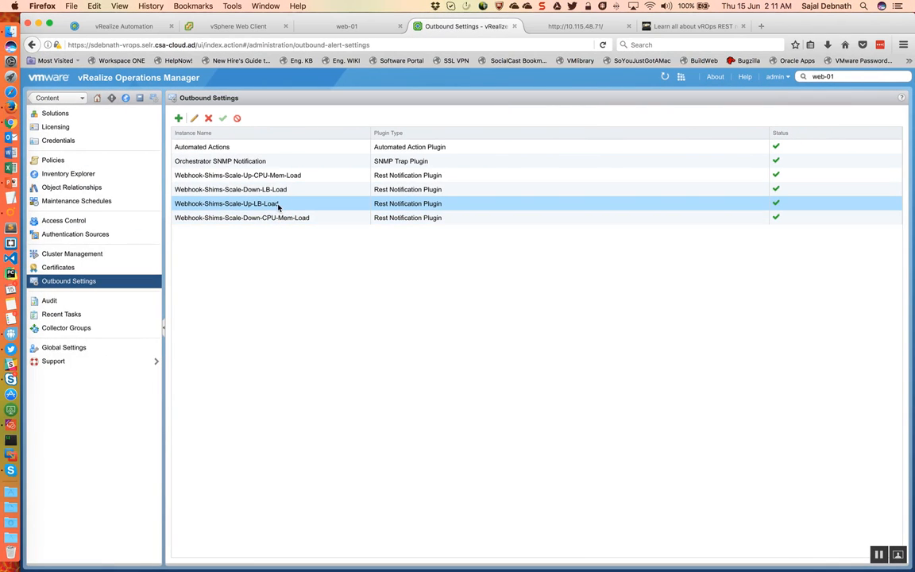
Step: Check the Webhook-Shims-Scale-Up-LB-Load instance's URL in vRealize Operations Manager, test its connection, and close it without saving
click(194, 117)
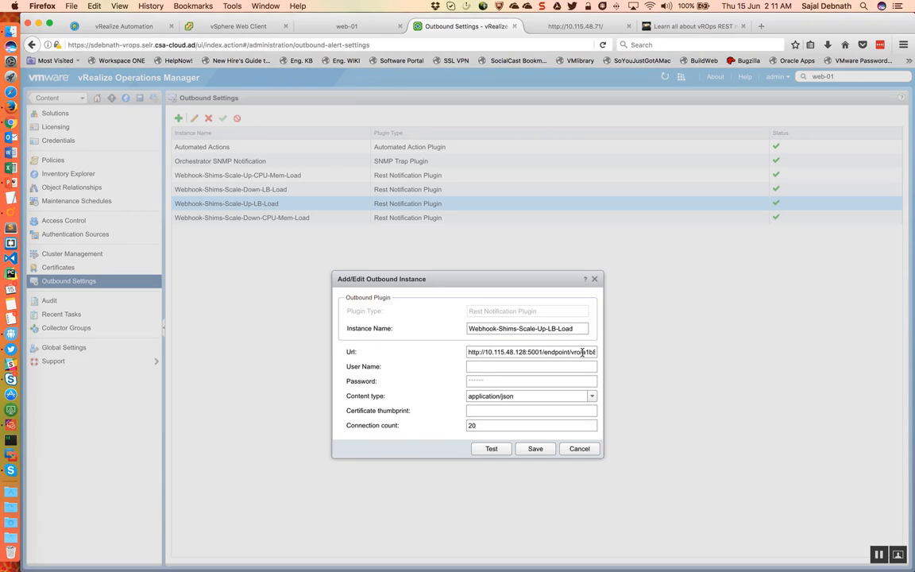
drag(574, 352, 616, 353)
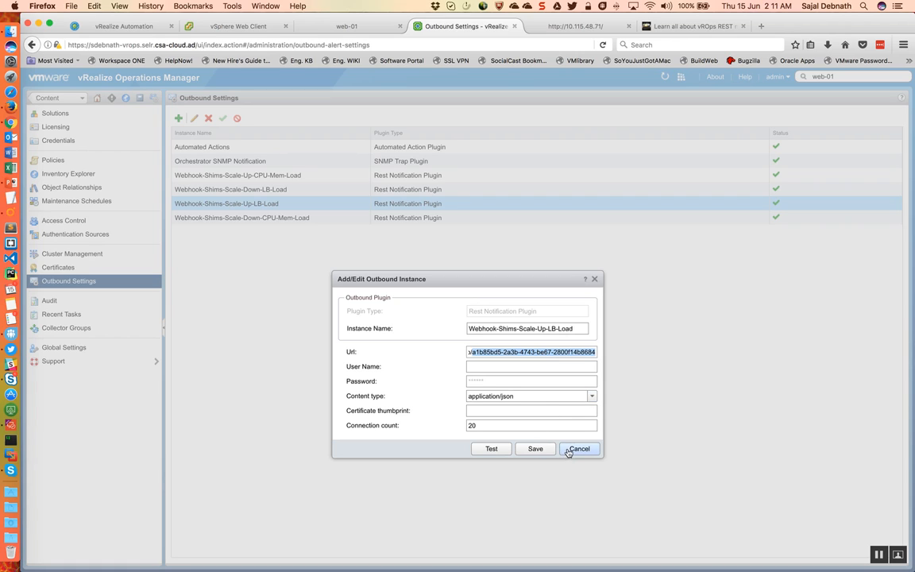
click(493, 450)
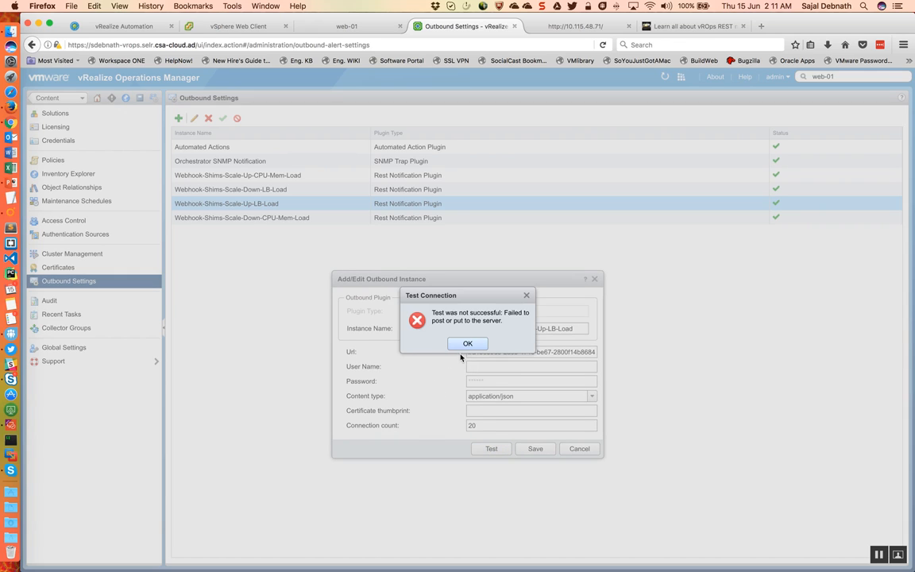
click(467, 343)
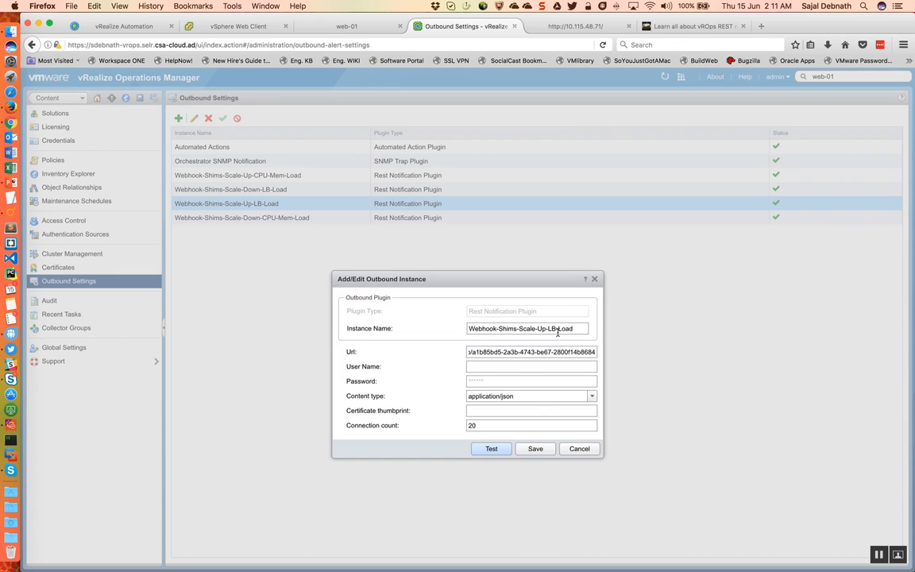
click(582, 452)
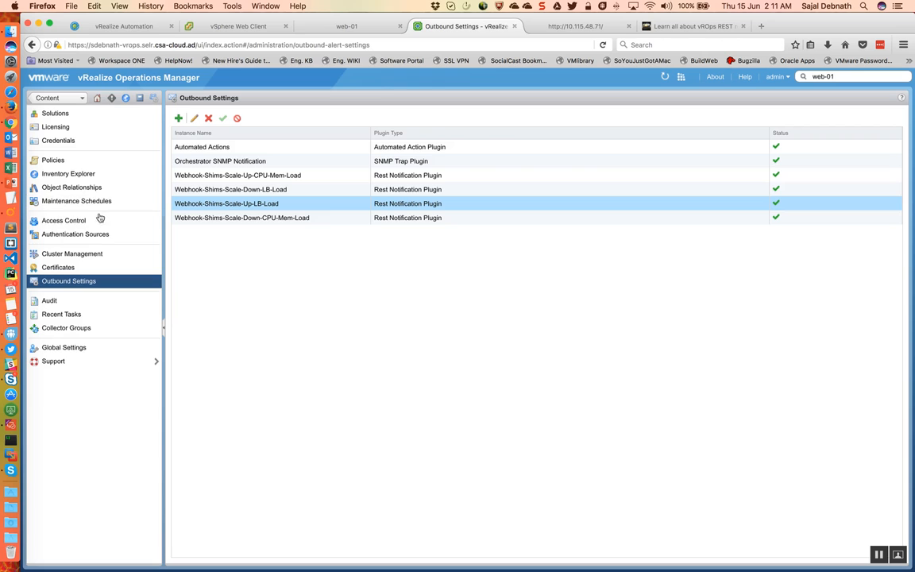
Step: Change the VM vCPU Usage High notification rule's method to Rest Notification Plugin with the Webhook-Shims-Scale-Up-CPU-Mem-Load instance, and save it
click(125, 98)
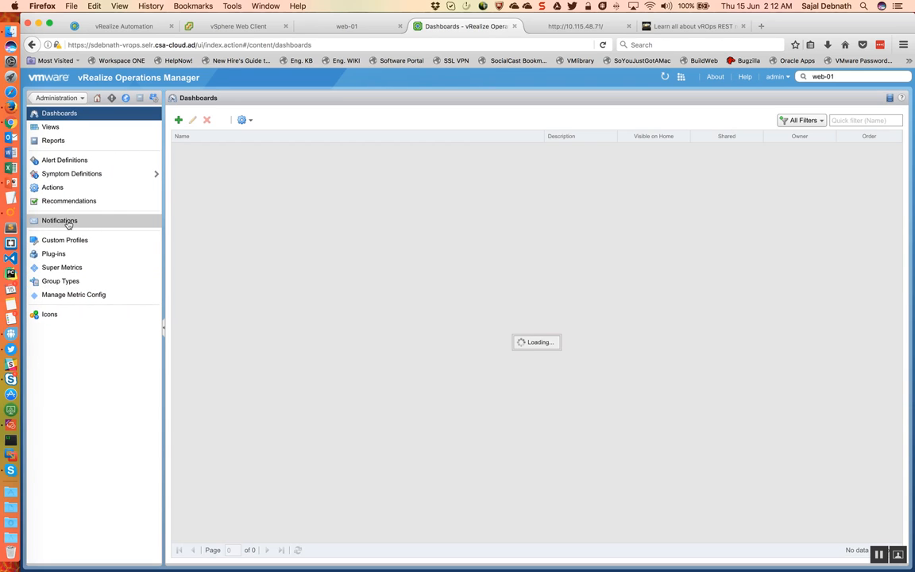
click(69, 224)
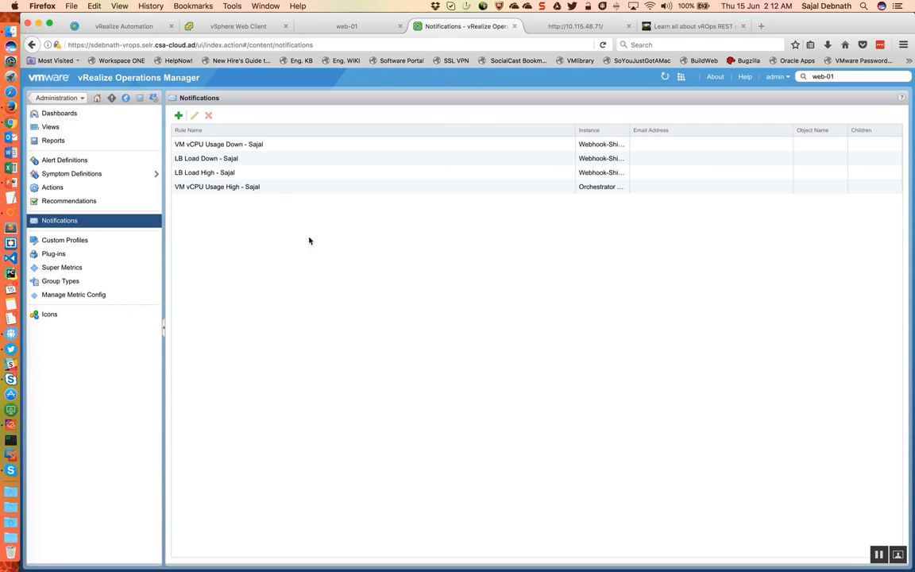
click(362, 189)
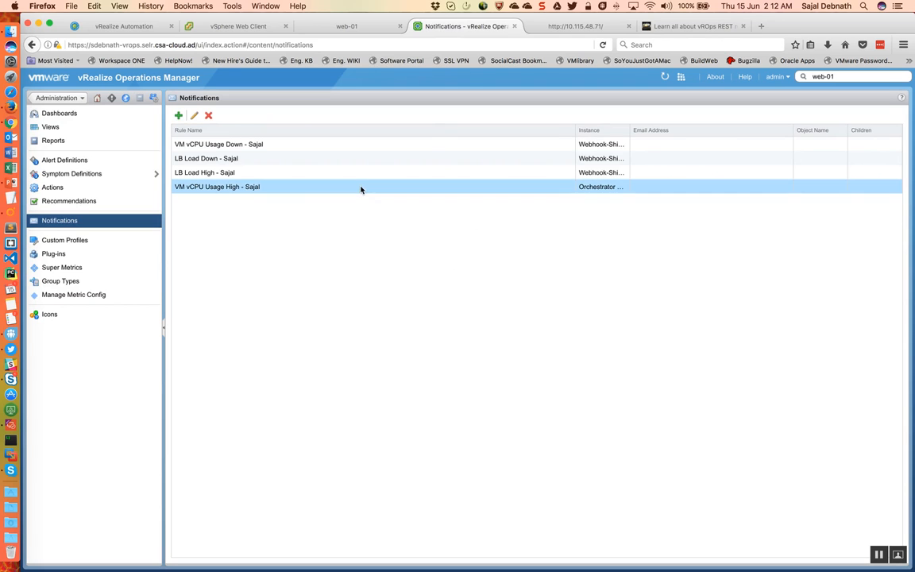
click(194, 115)
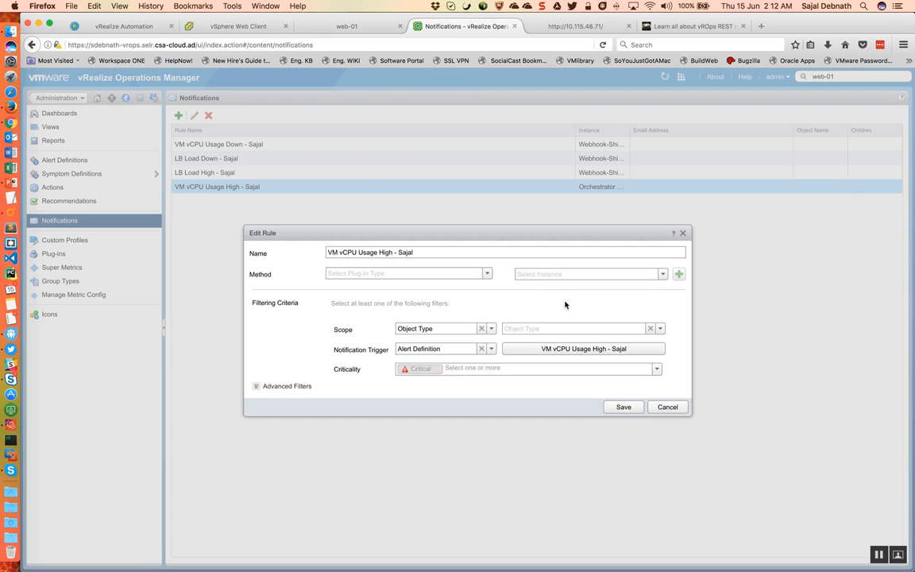
click(486, 273)
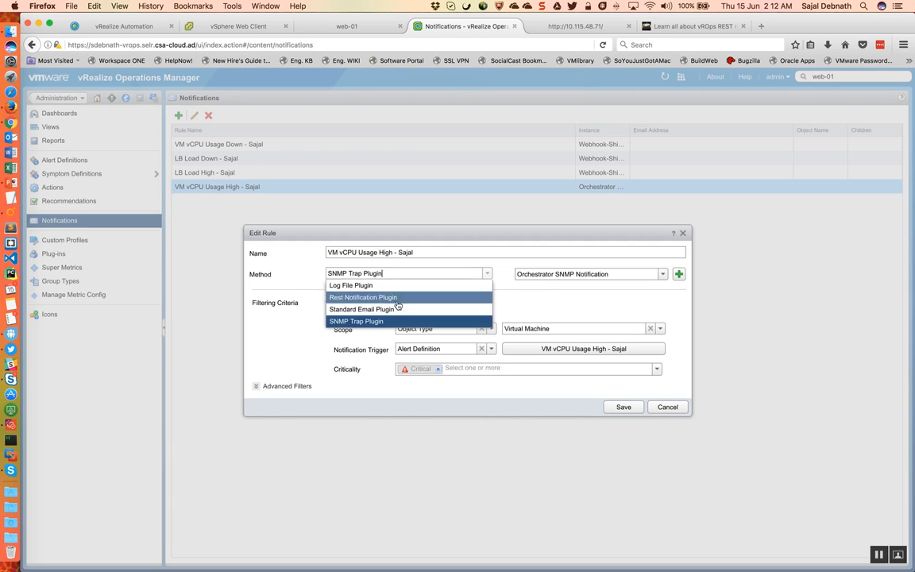
click(353, 297)
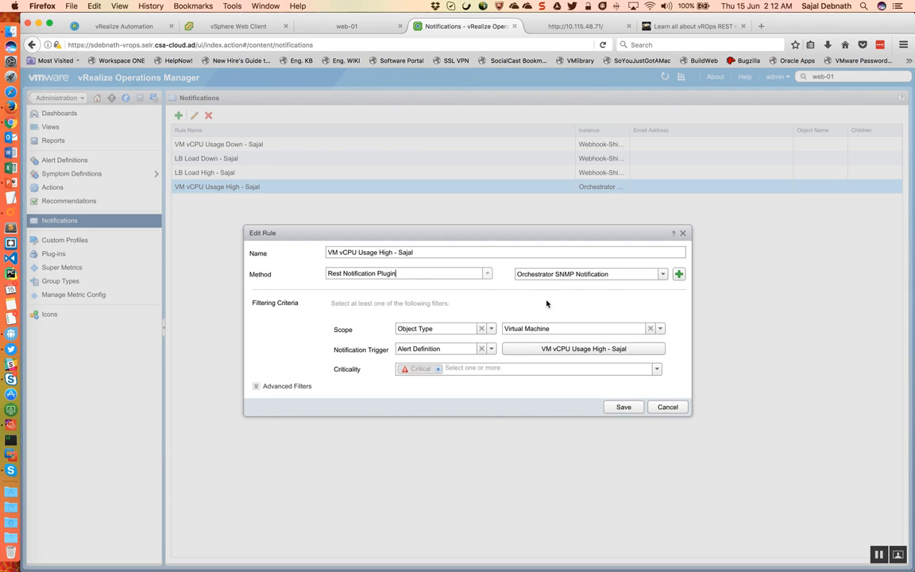
click(662, 274)
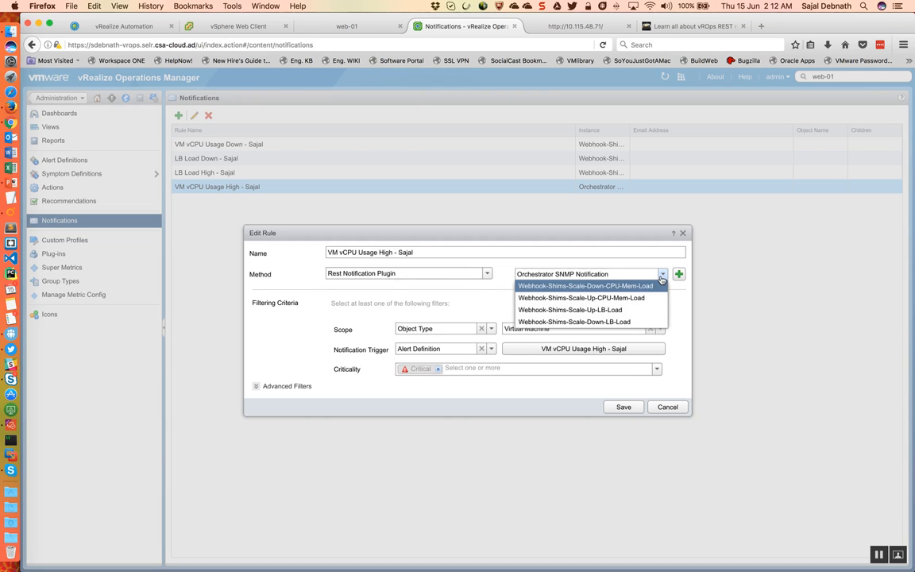
click(593, 299)
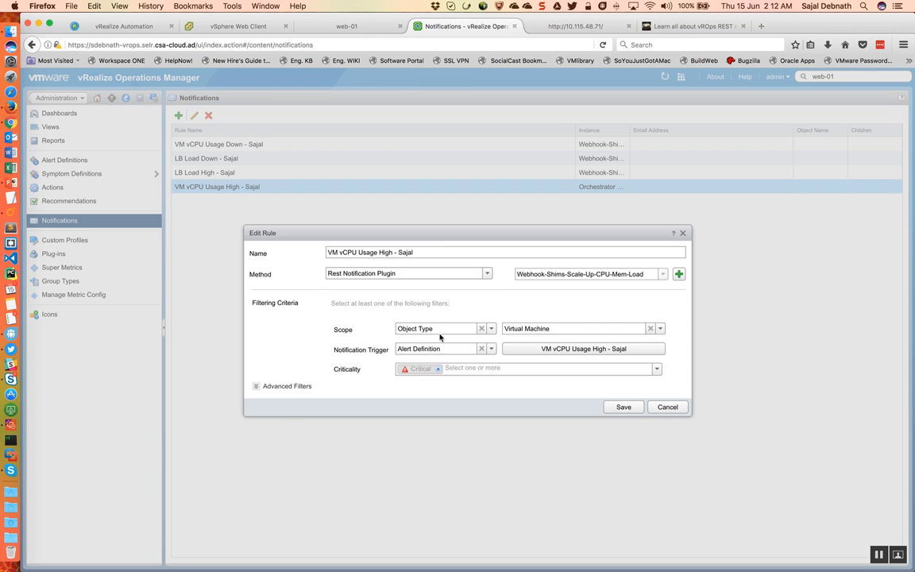
click(622, 408)
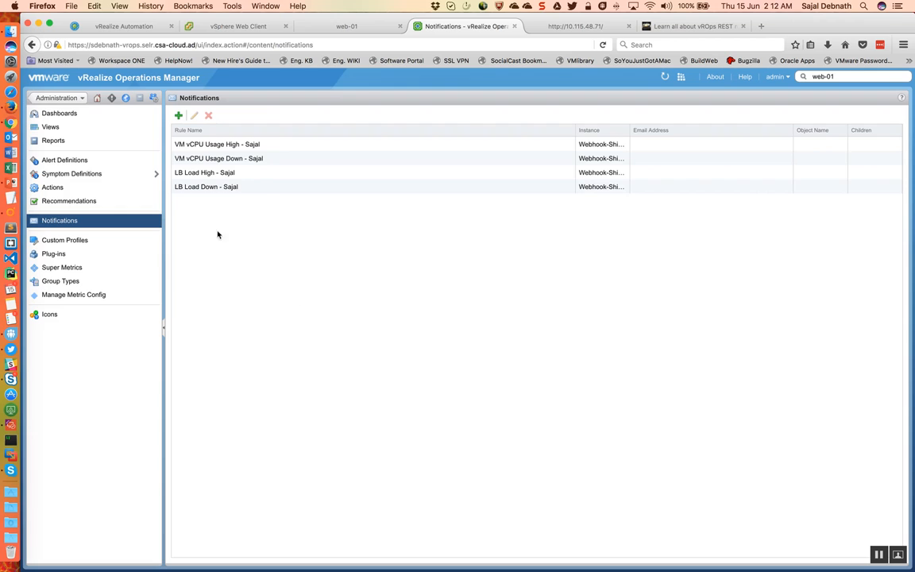
Step: Examine the LB Load Down notification rule's method, filtering criteria and advanced filters, and close it without saving
click(258, 187)
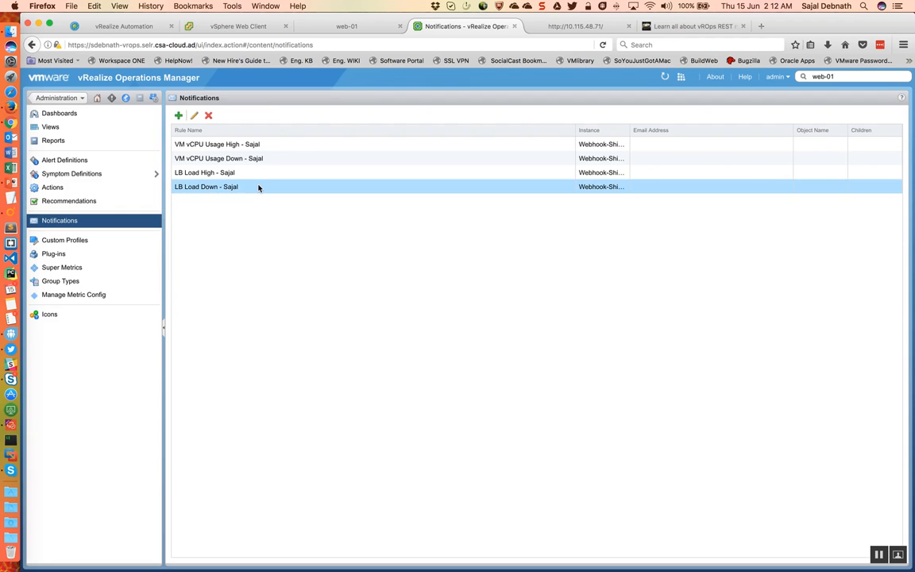
click(194, 116)
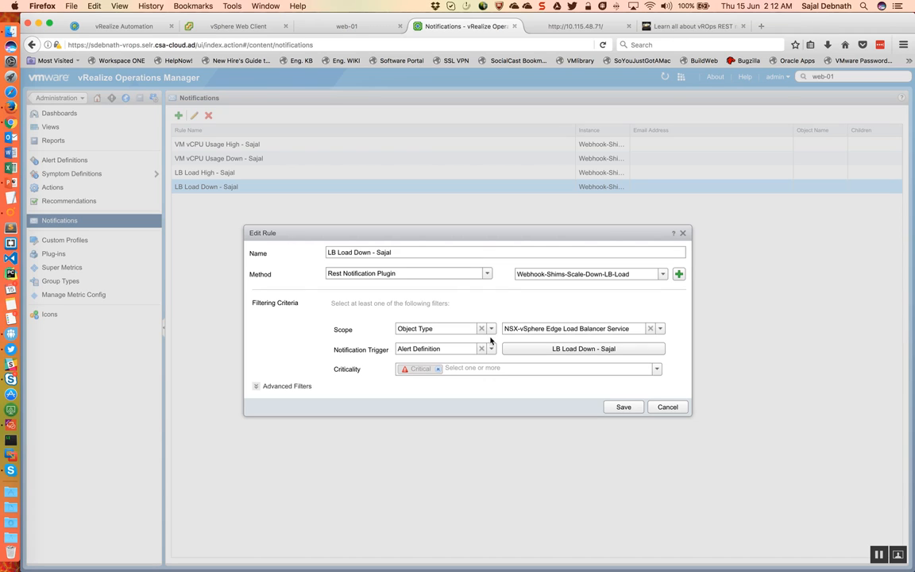
click(256, 386)
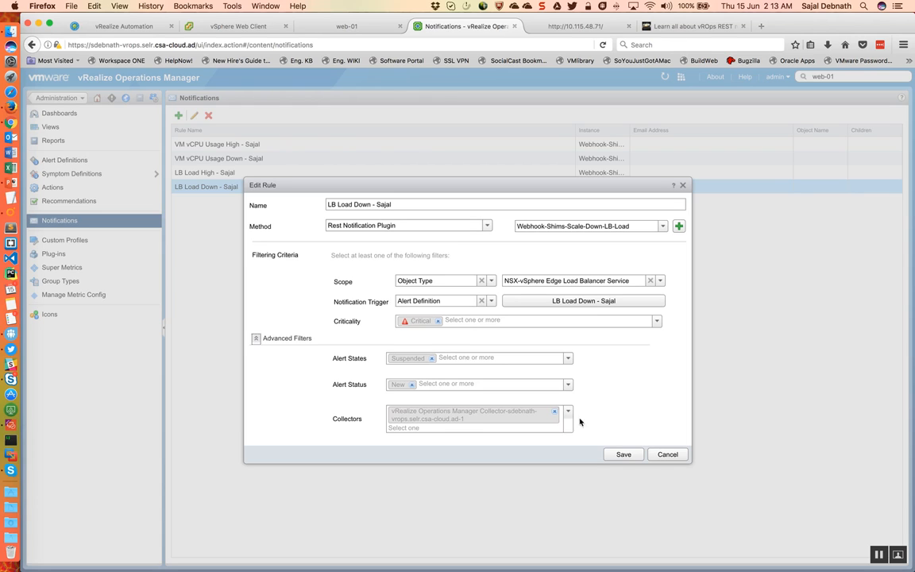
click(665, 460)
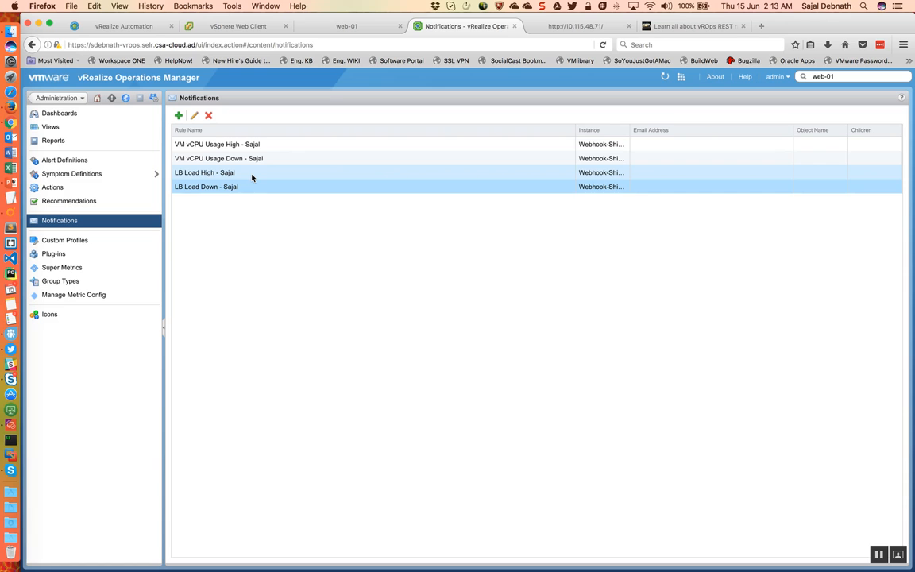
Step: Switch to vRealize Automation to refresh the request list, and check the web-02 VM's summary in the vSphere Web Client
click(115, 26)
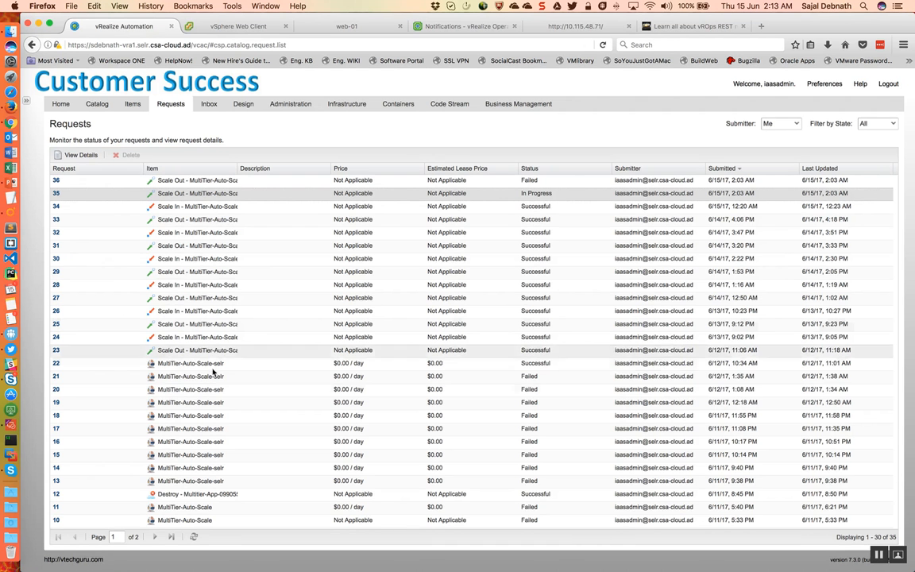
click(193, 537)
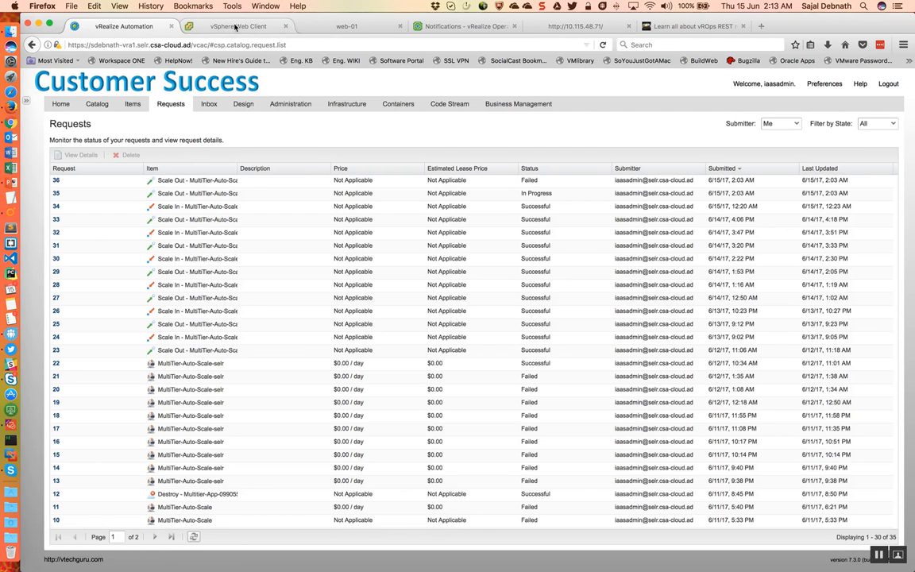
click(235, 26)
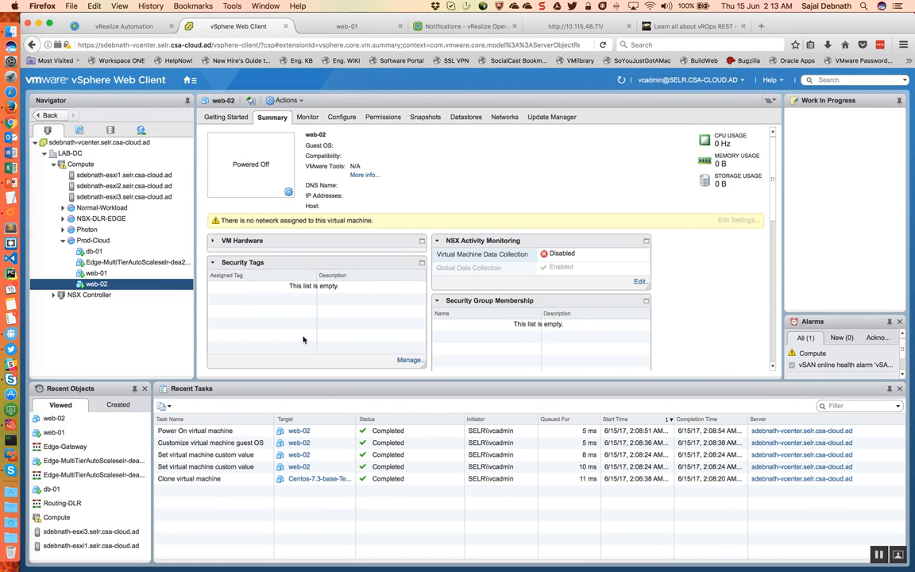
Step: Switch to vRealize Orchestrator and view the schema of Scale Up vRA Deployment based on LB Load - vROps REST Notification
click(417, 27)
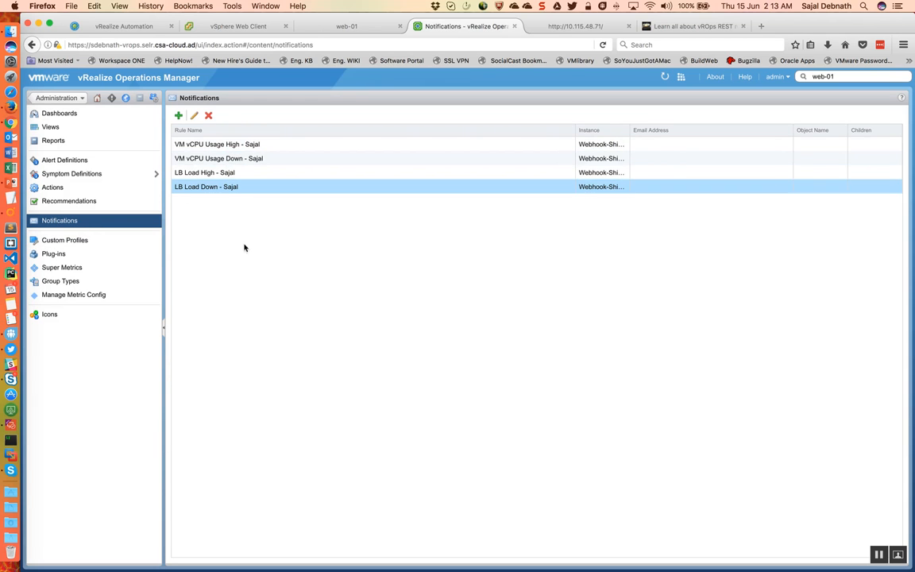
key(ctrl+Right)
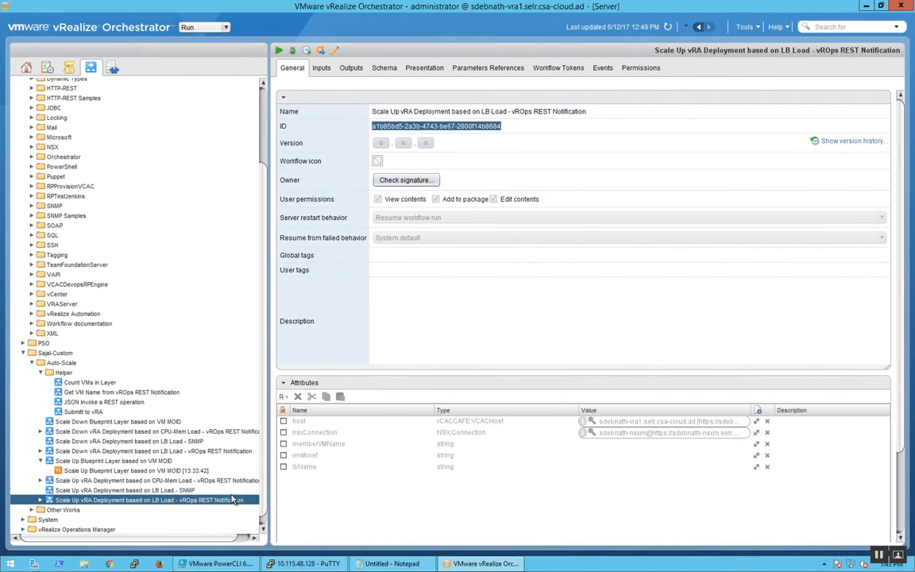
click(385, 71)
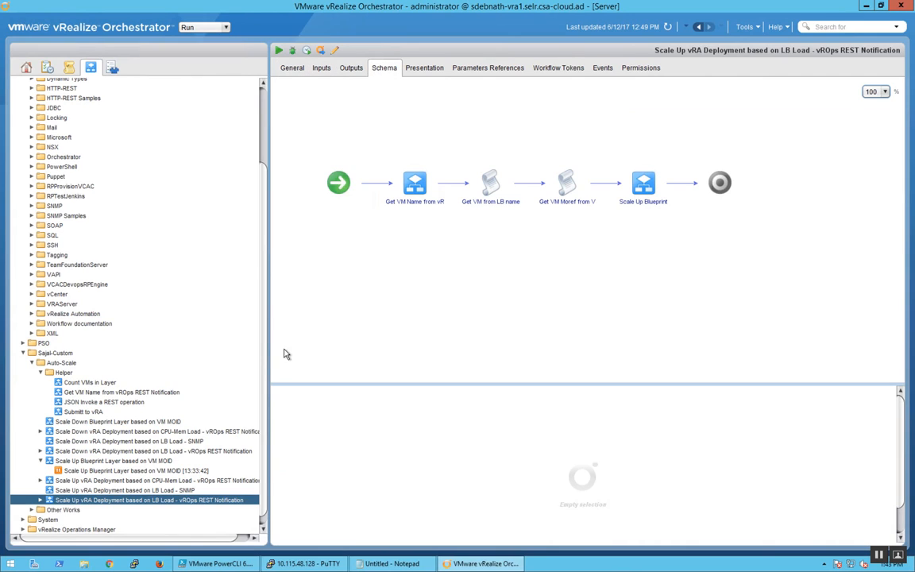
Step: Find the Add a REST host workflow in the HTTP-REST Configuration folder and view the log of its previous run
click(263, 85)
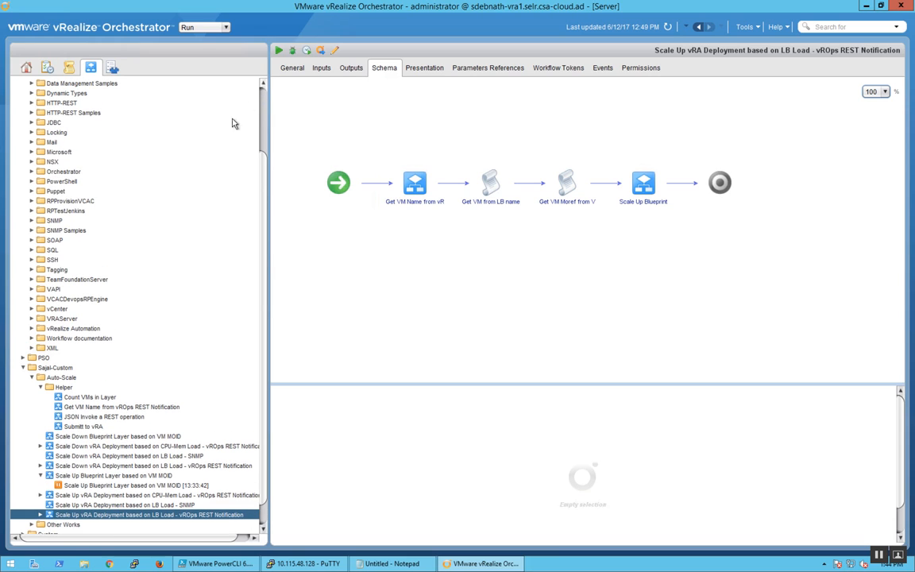
click(32, 103)
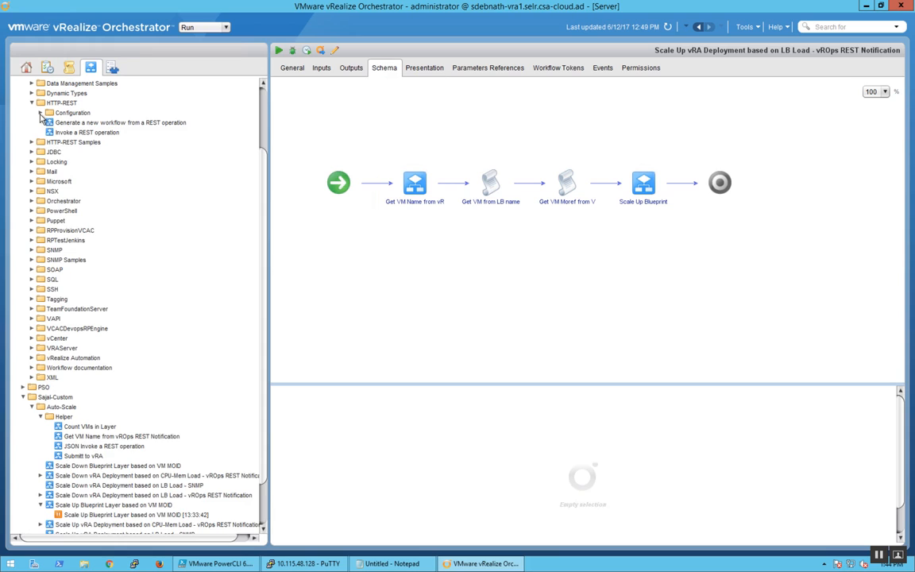
click(40, 113)
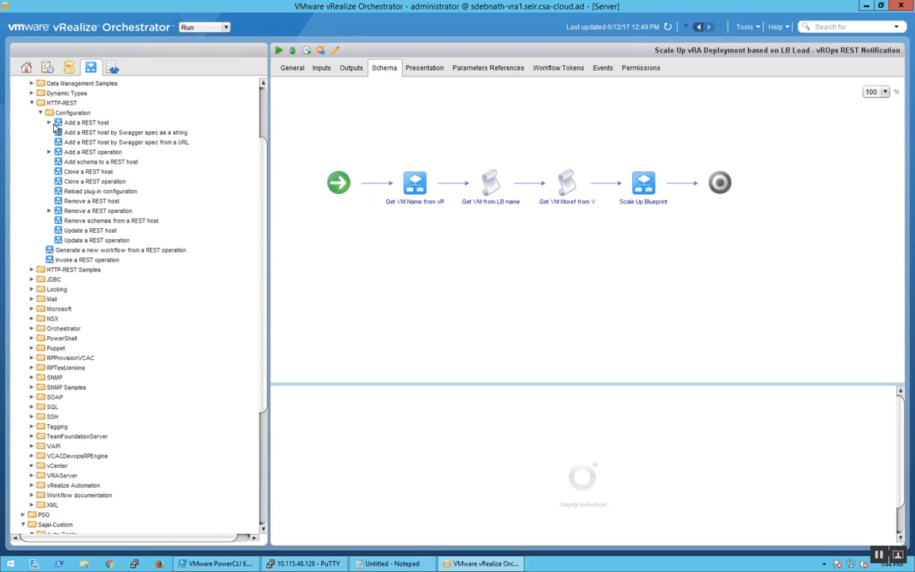
click(48, 122)
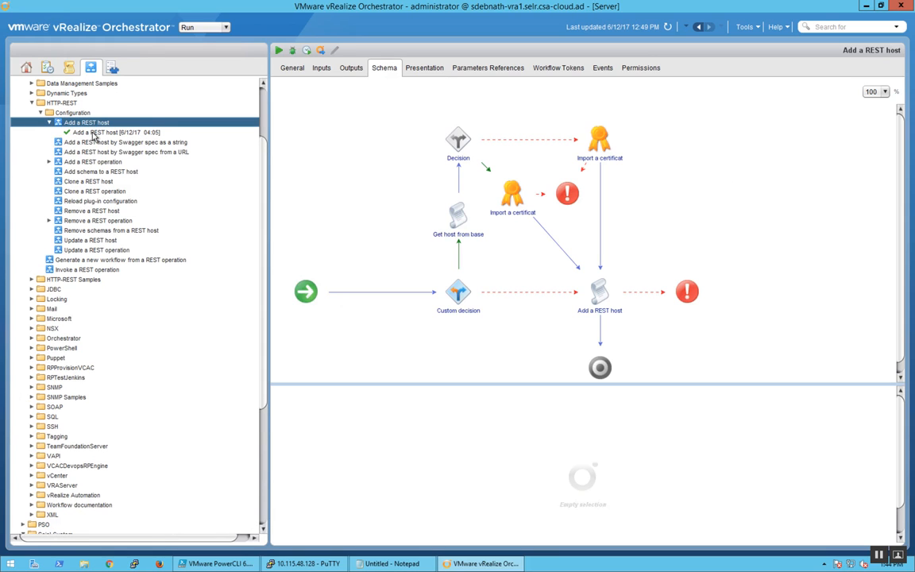
click(94, 134)
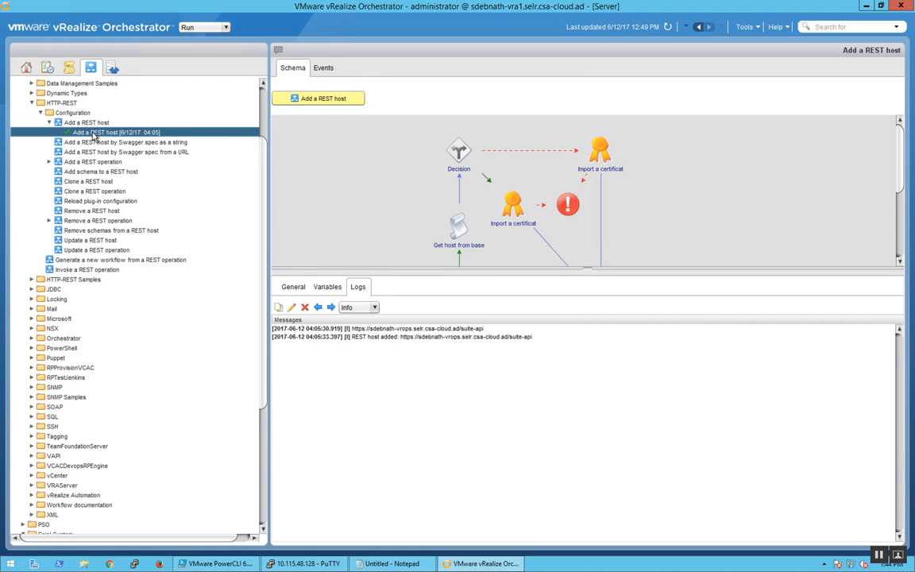
Step: Review the rerun form of Add a REST host, covering host URL, authentication, credentials, proxy and SSL, and cancel it
right_click(93, 135)
click(119, 140)
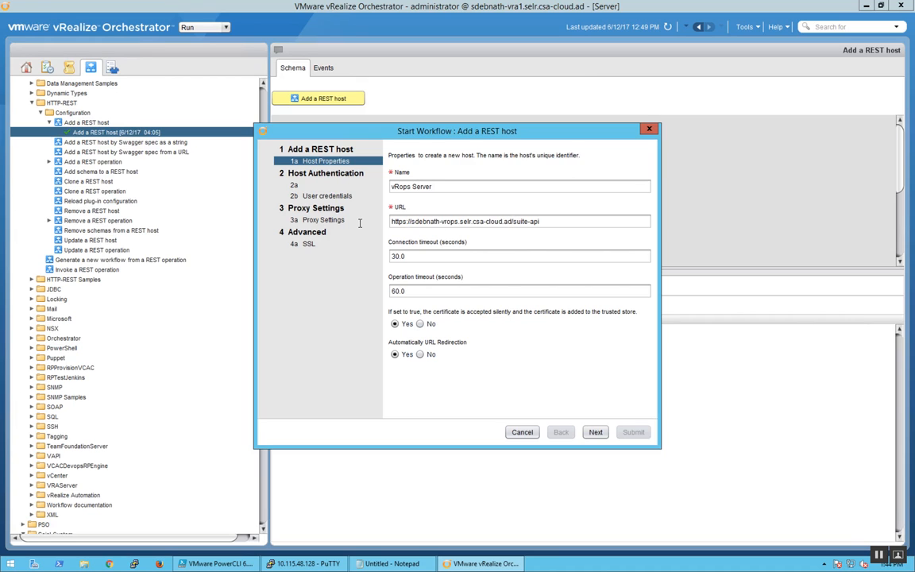
drag(513, 221, 359, 223)
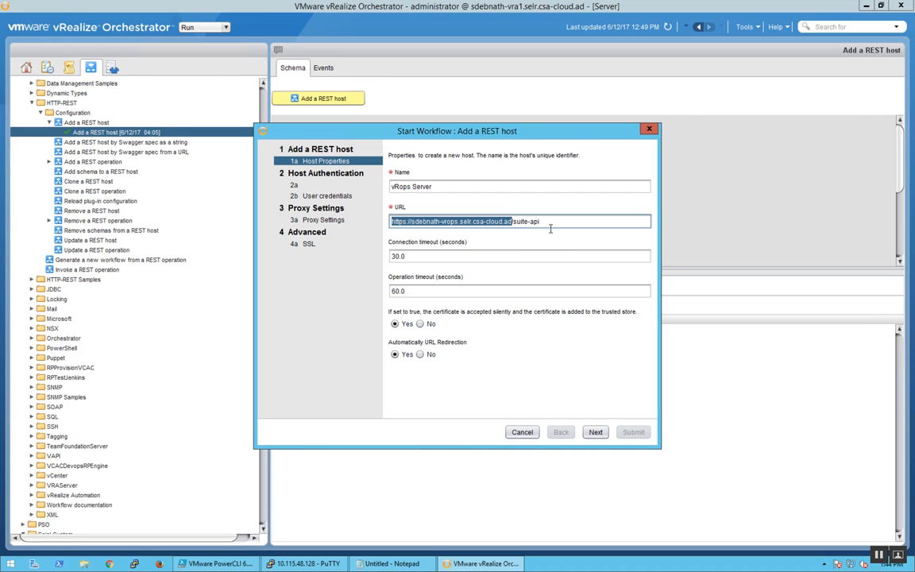
click(548, 221)
drag(548, 221, 384, 221)
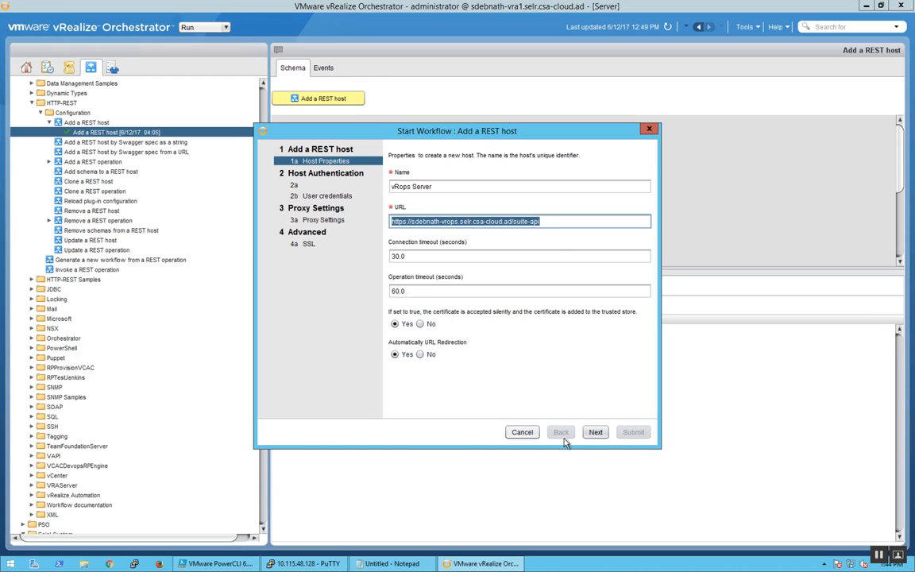
click(596, 432)
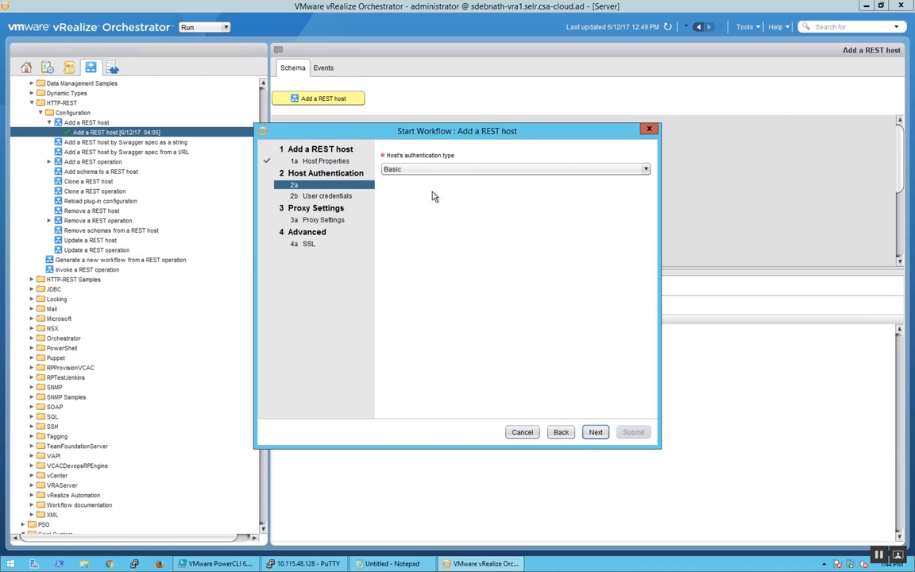
click(592, 433)
click(594, 433)
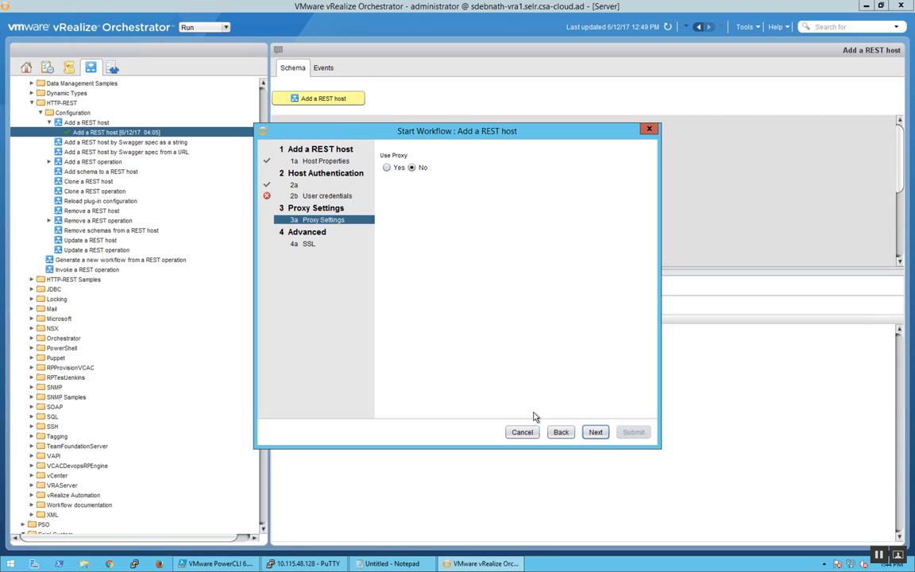
click(592, 432)
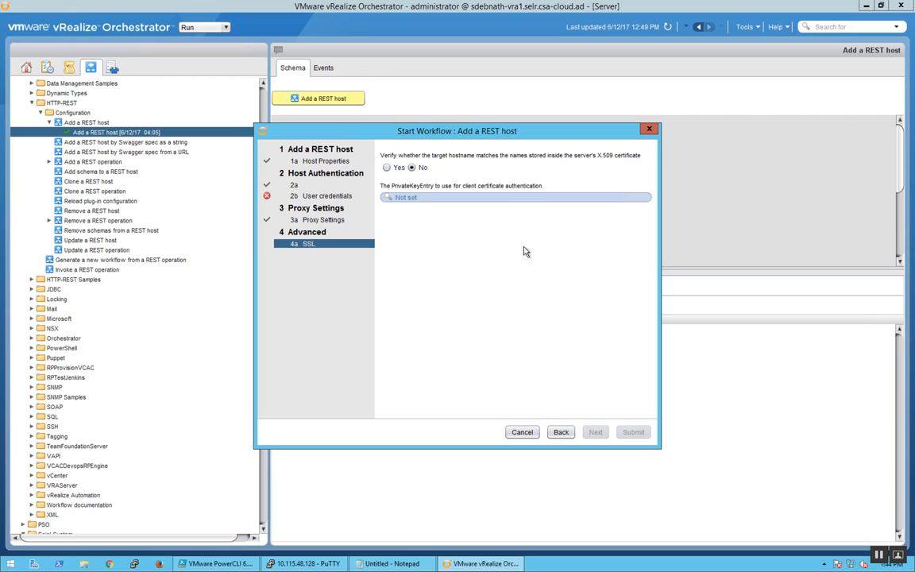
click(522, 433)
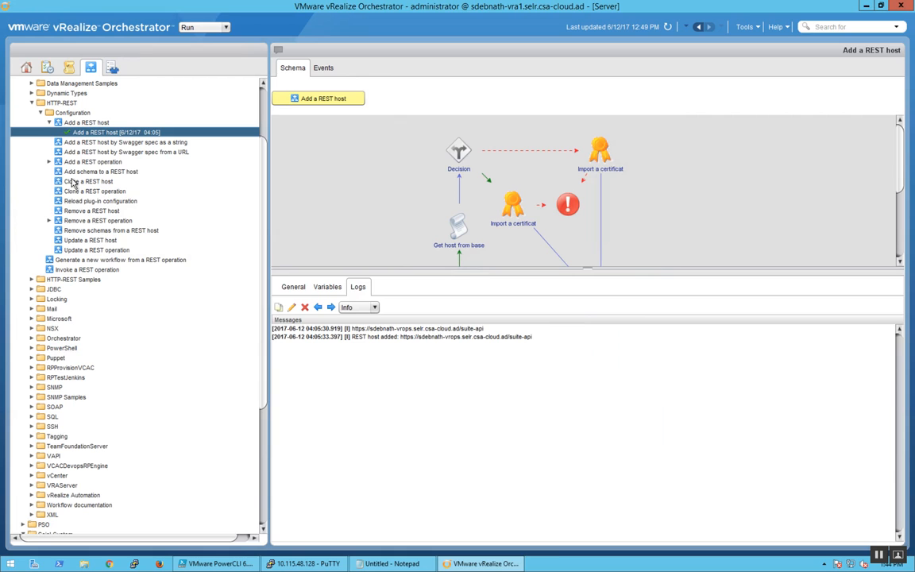
Step: Open the rerun form of the 04:06 Add a REST operation run and browse the available parent hosts, keeping the current choice
click(48, 162)
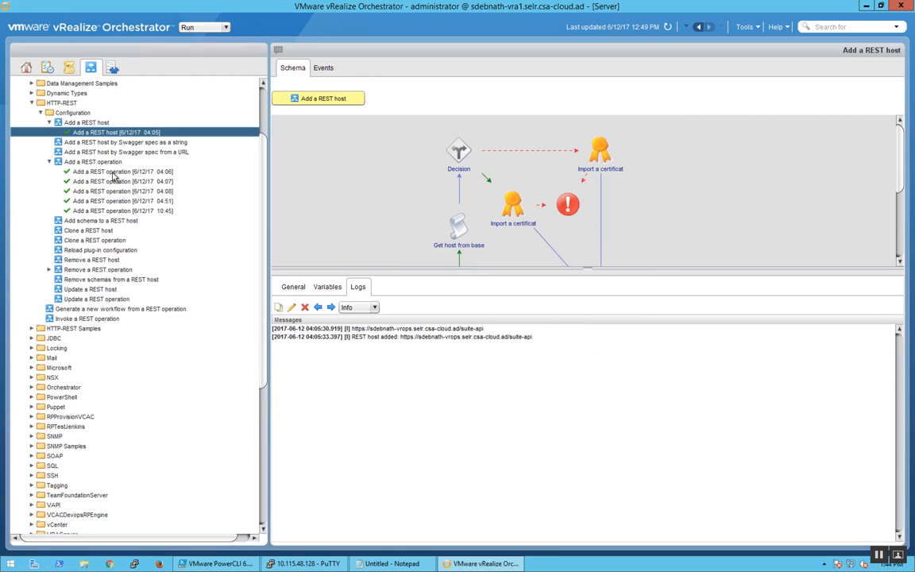
click(114, 171)
right_click(114, 175)
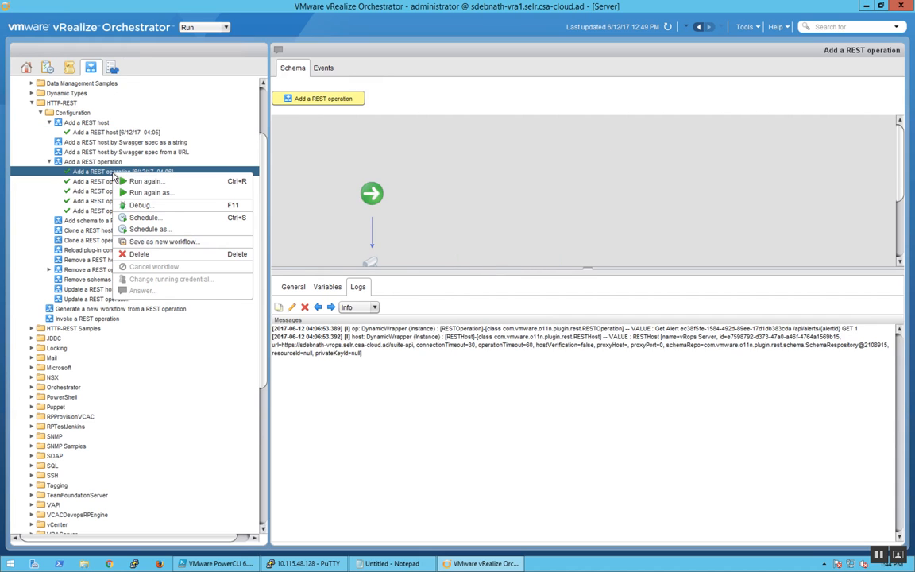
click(135, 183)
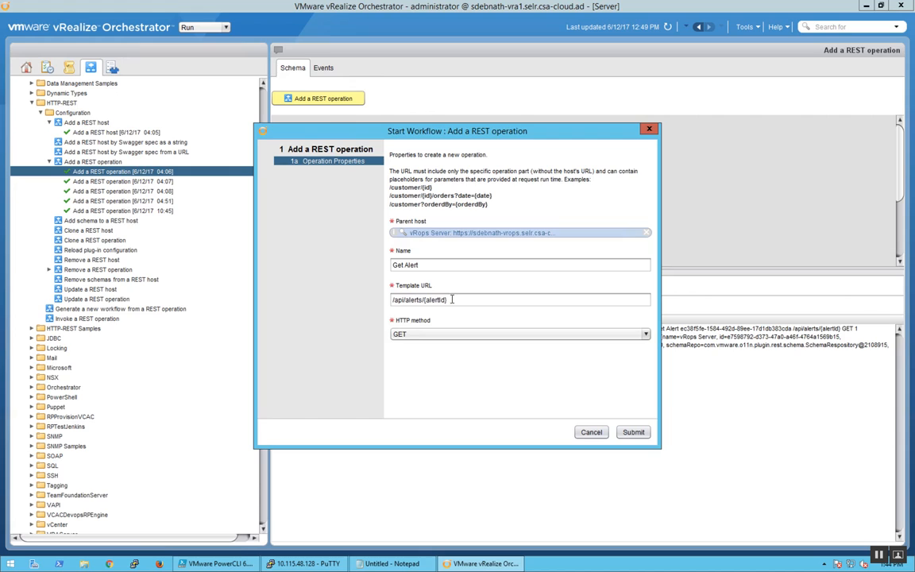
drag(452, 299, 347, 300)
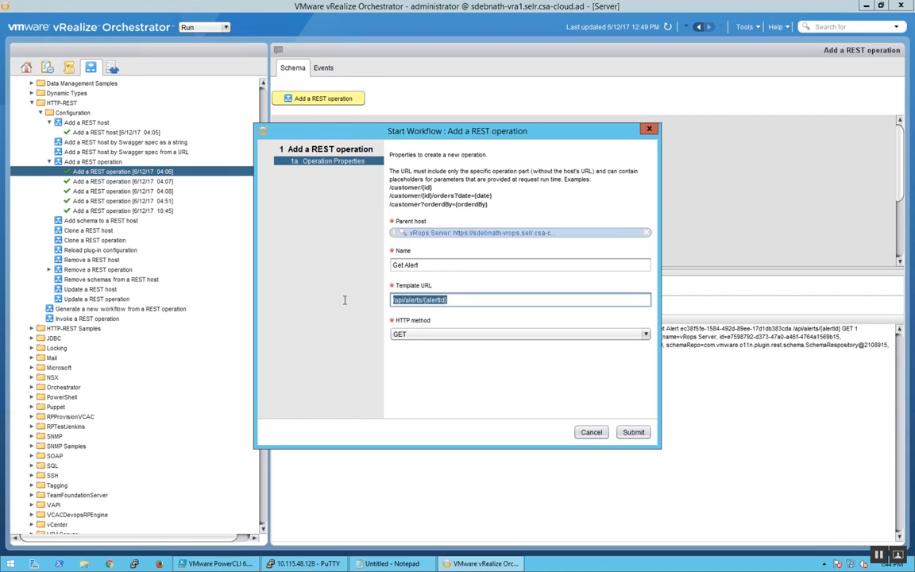
click(423, 236)
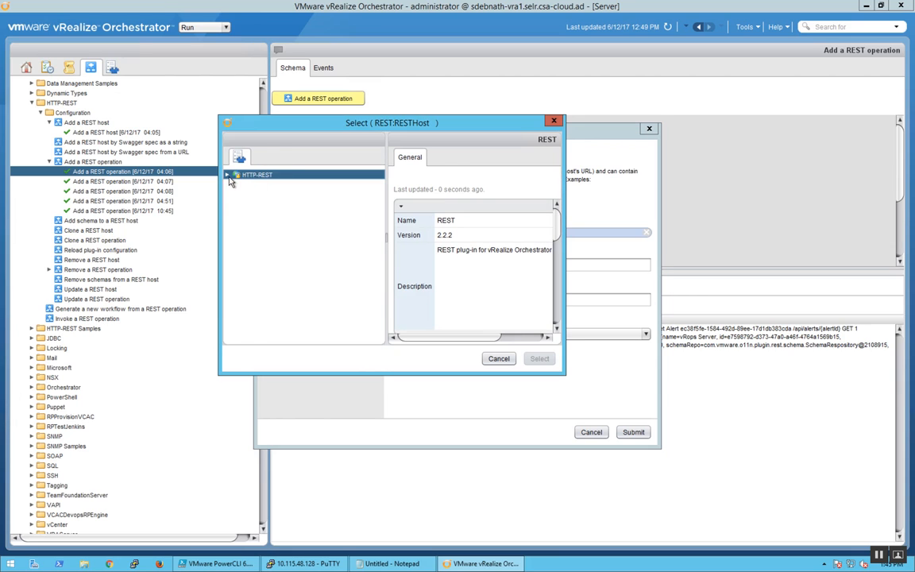
click(227, 176)
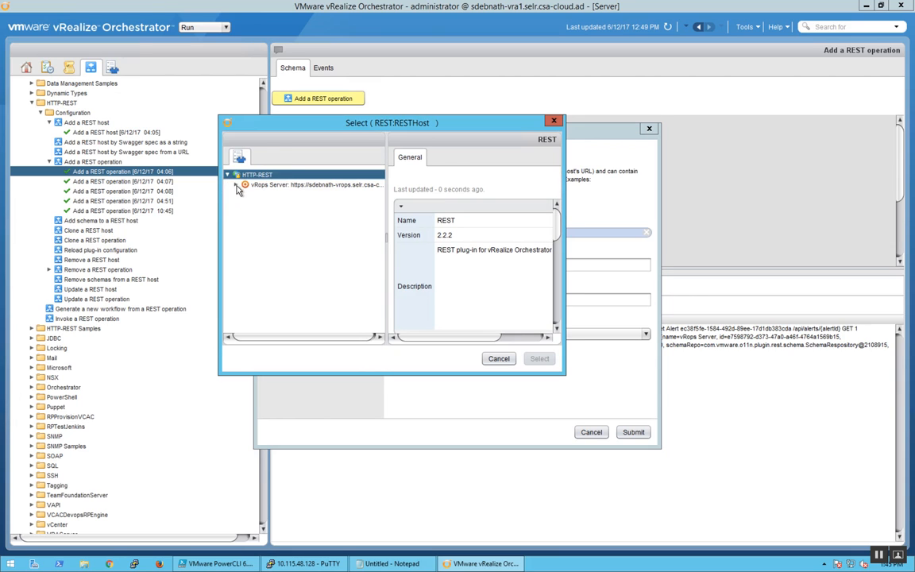
click(499, 358)
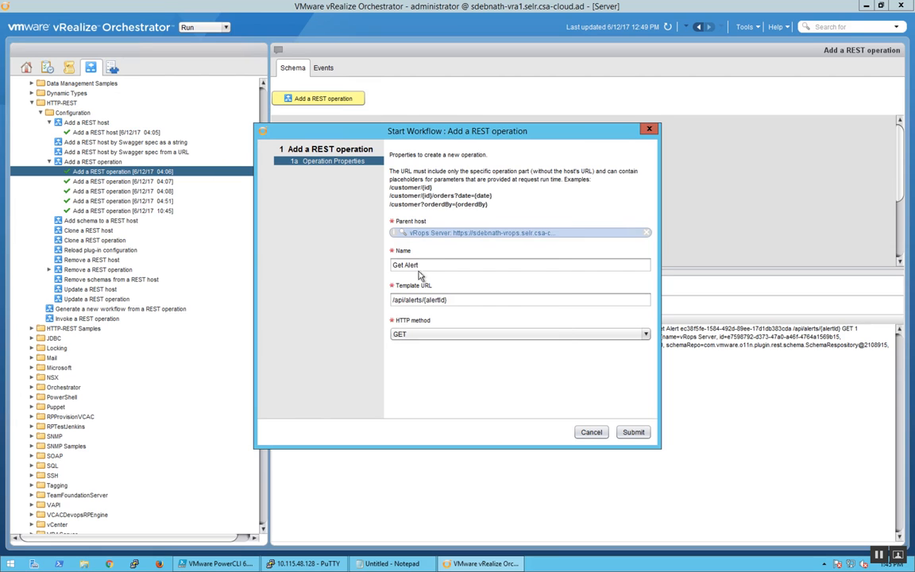
Step: Examine the Get Alert operation's name and its alertId template URL in the form, and cancel the rerun
drag(420, 265, 388, 267)
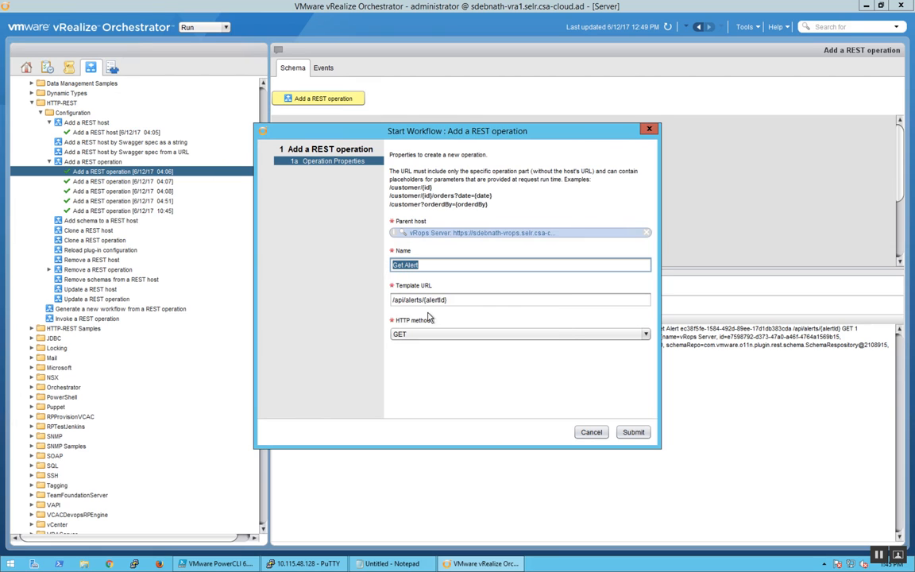
drag(451, 300, 388, 300)
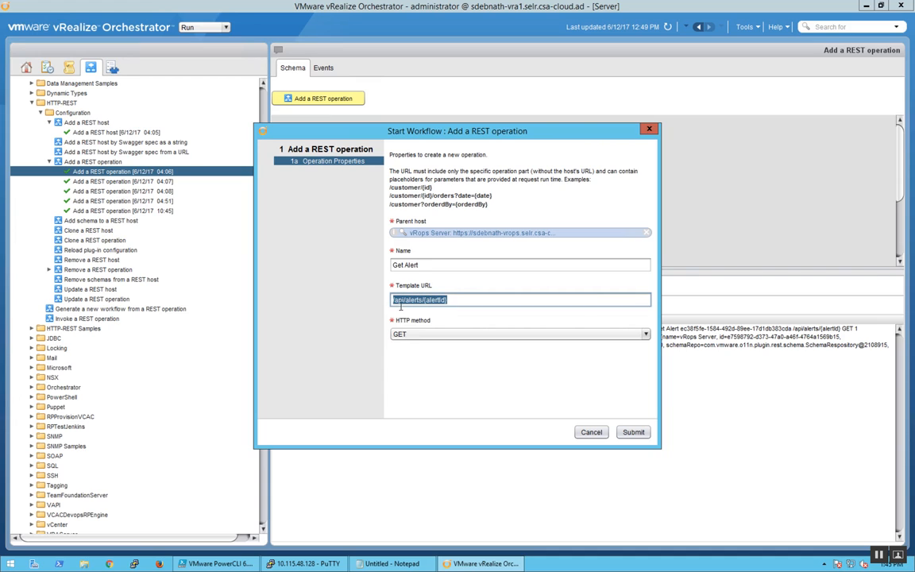
click(424, 300)
double_click(438, 300)
click(591, 432)
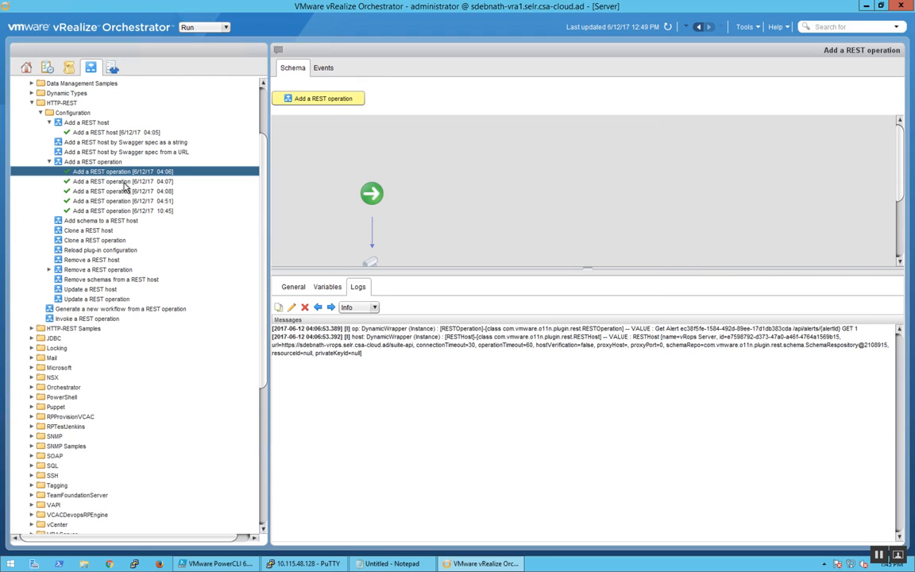
Step: Review the operation properties in the rerun forms of the 04:07 and 04:08 Add a REST operation runs, cancelling each
click(124, 183)
right_click(124, 185)
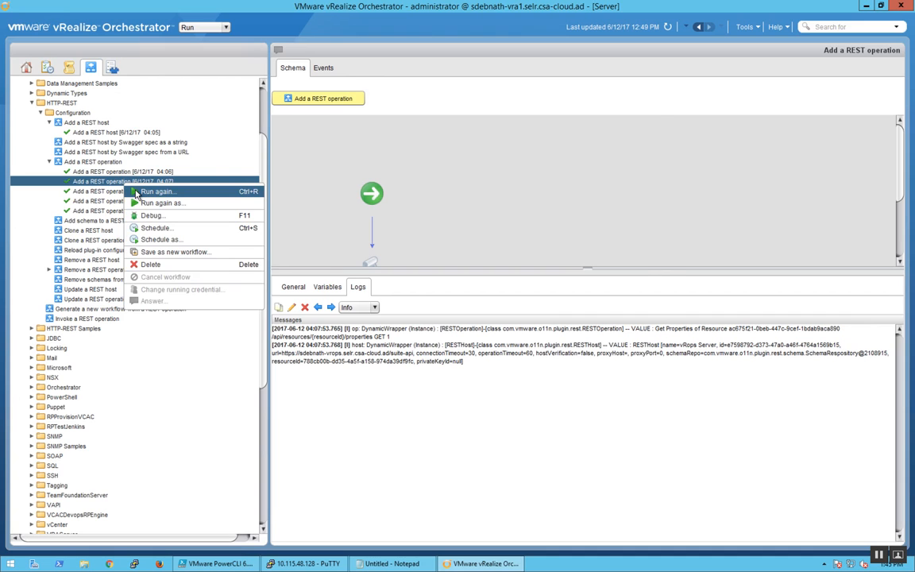
click(143, 183)
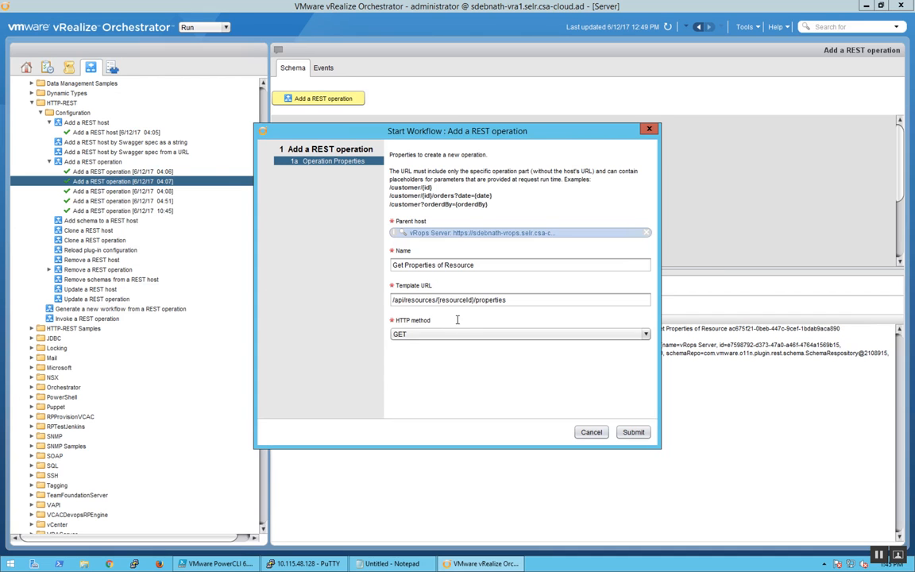
click(589, 433)
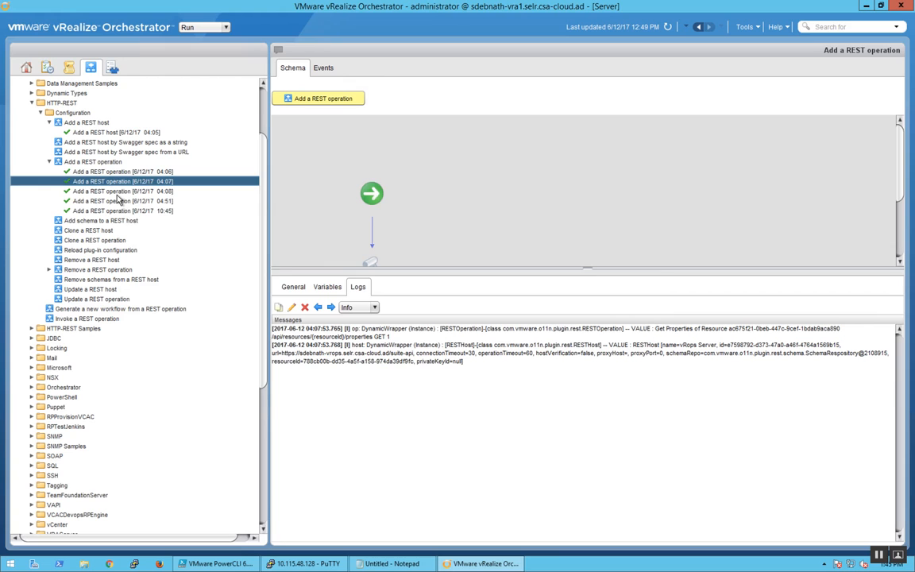
click(117, 192)
right_click(118, 193)
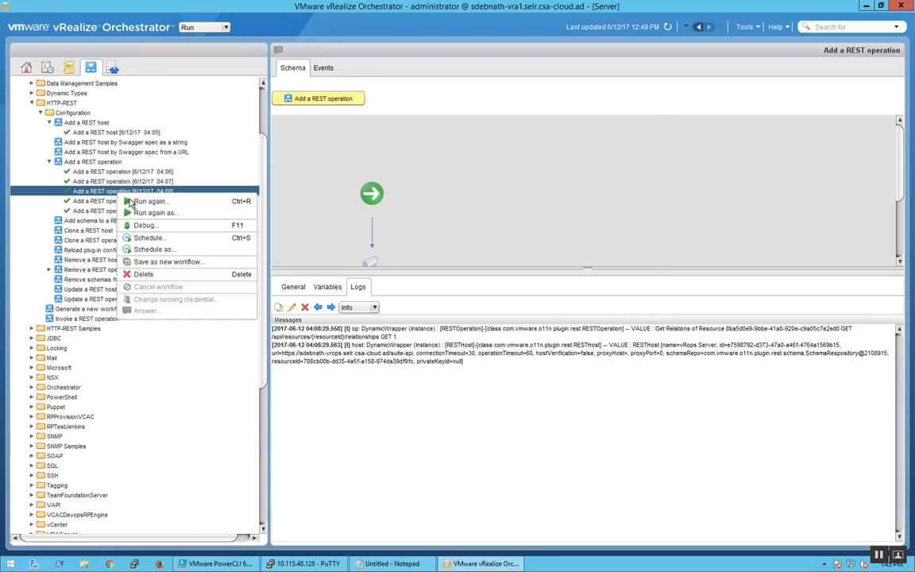
click(238, 201)
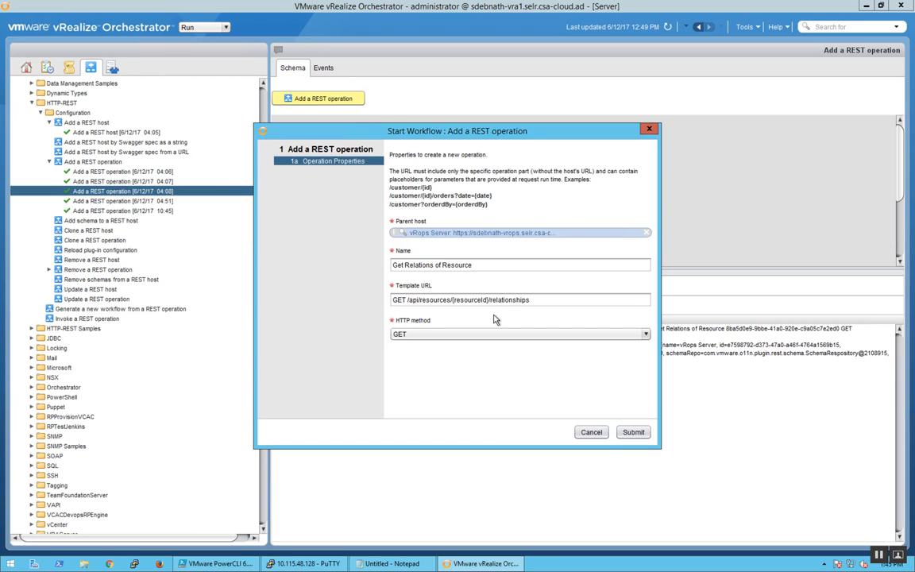
click(592, 433)
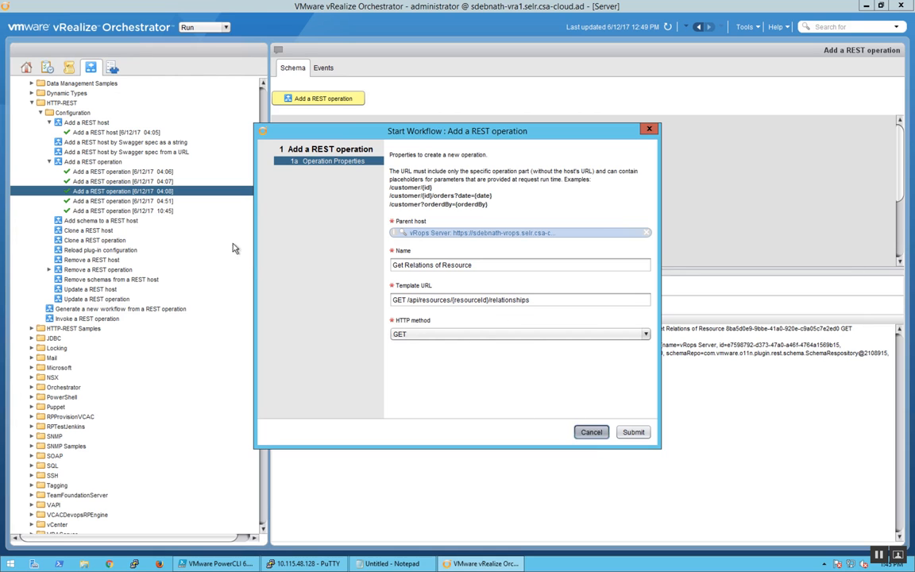
Step: Review the operation properties in the rerun forms of the 04:51 and 10:45 Add a REST operation runs, cancelling each
click(106, 204)
right_click(104, 202)
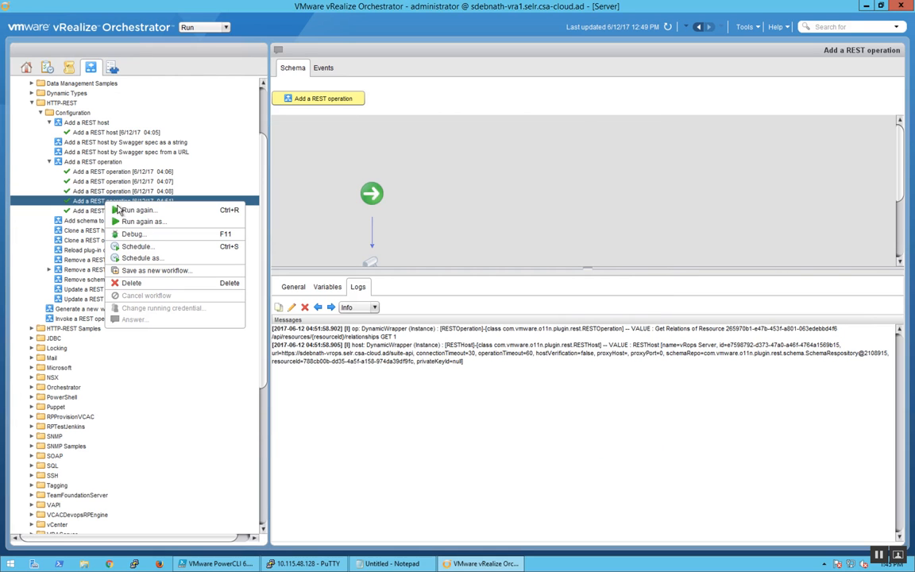
click(111, 209)
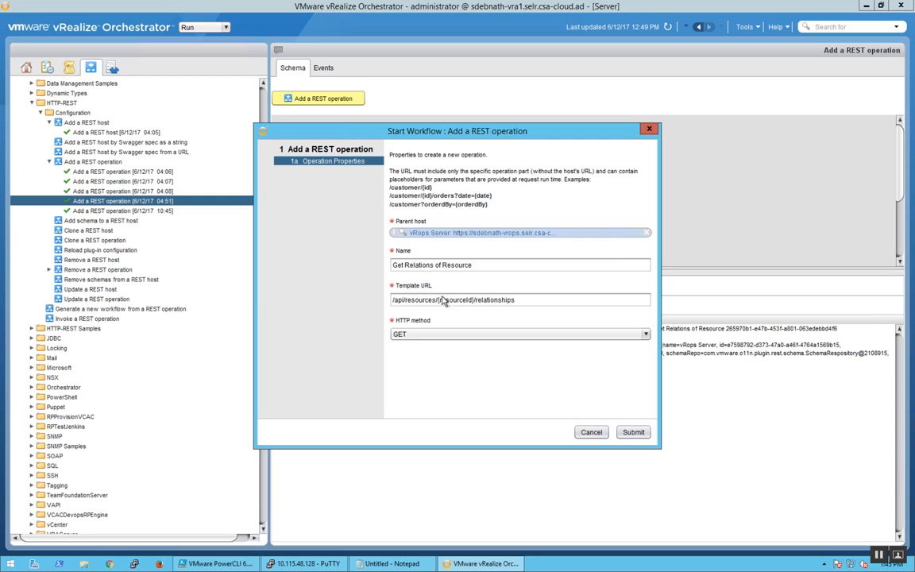
key(Escape)
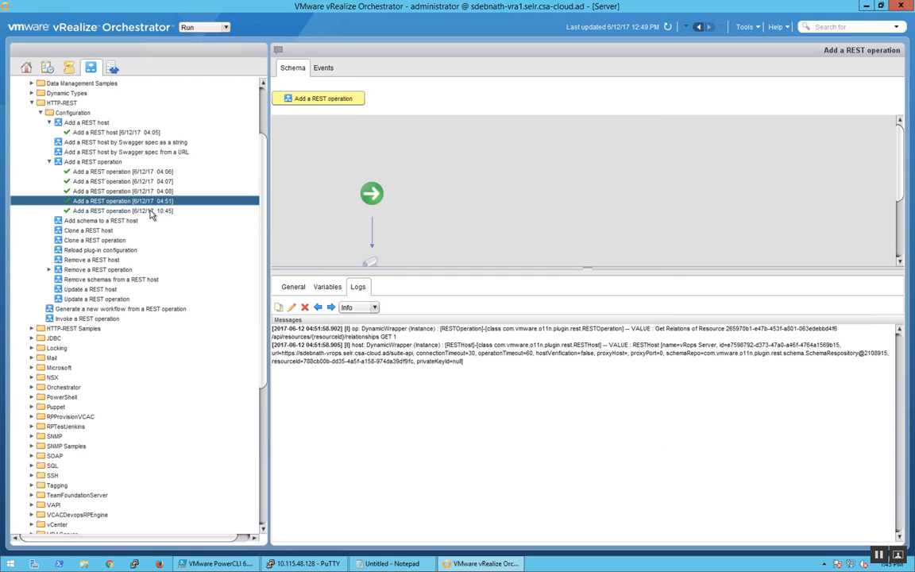
right_click(151, 211)
click(175, 216)
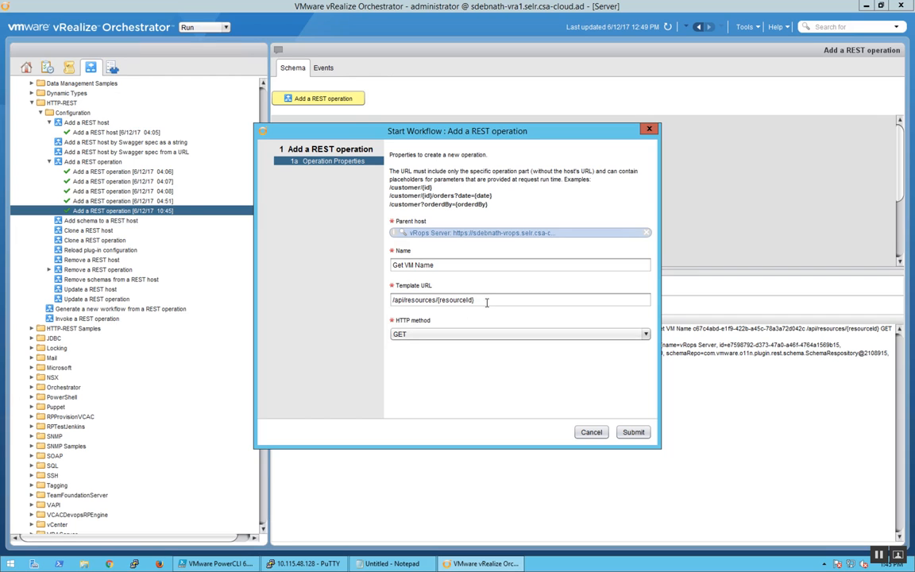
drag(436, 266, 391, 266)
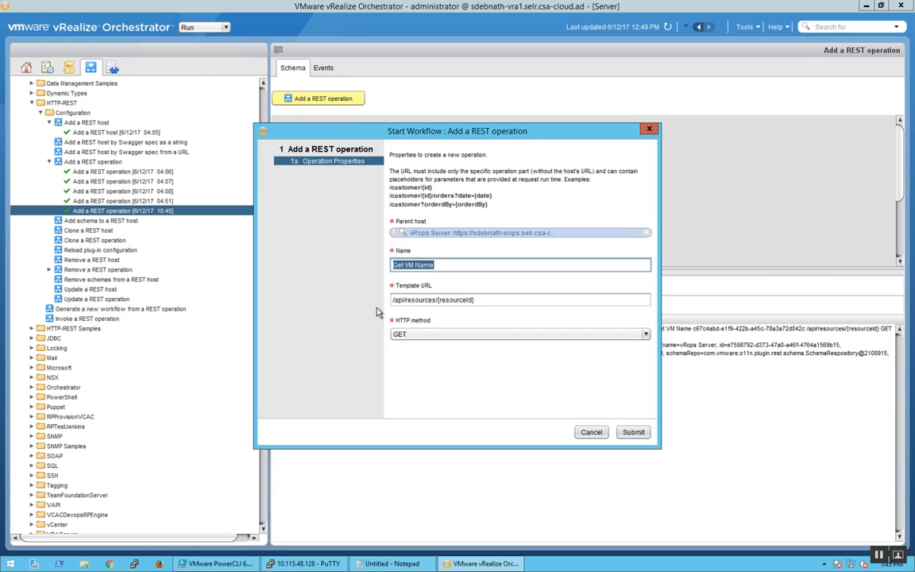
click(590, 432)
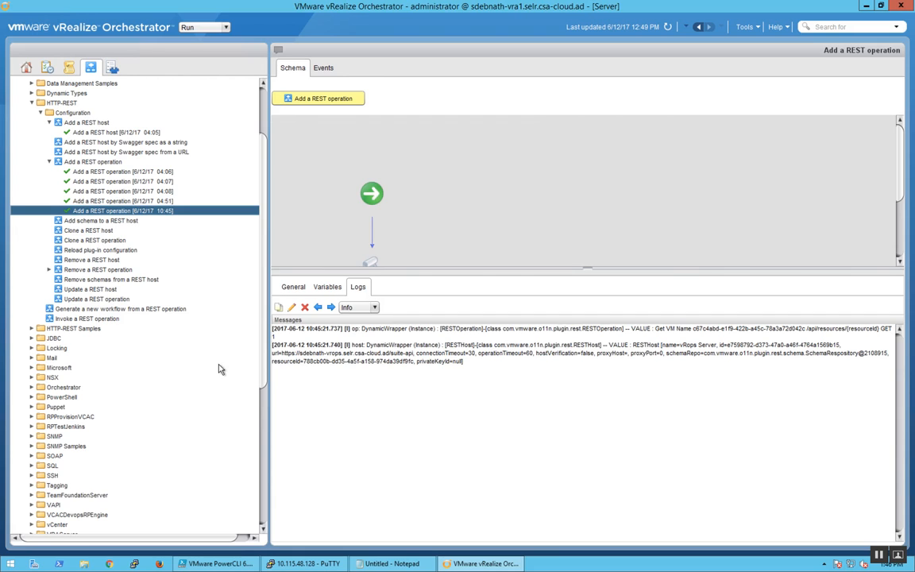
Step: Collapse the HTTP-REST folder and view the schema and general details of the JSON Invoke a REST operation helper workflow
click(42, 112)
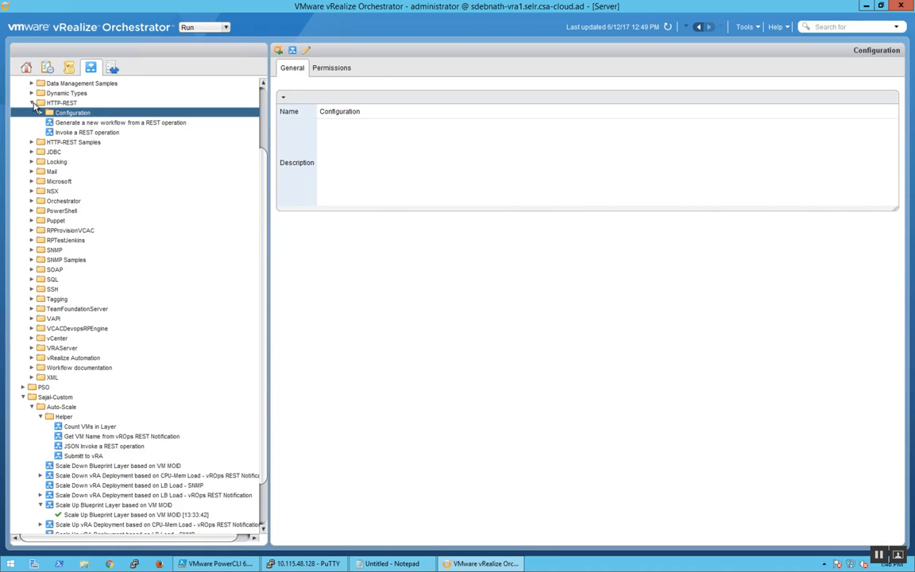
click(33, 104)
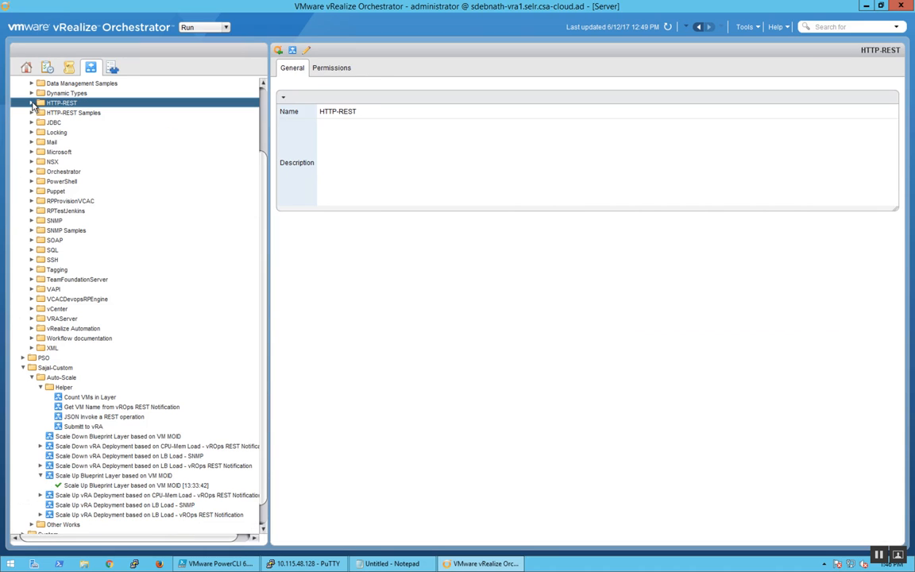
click(117, 421)
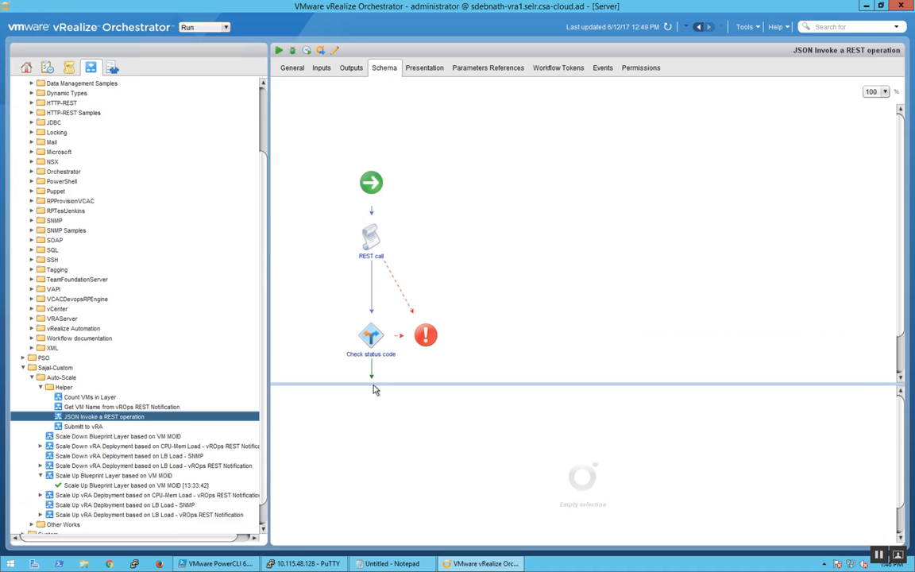
click(291, 69)
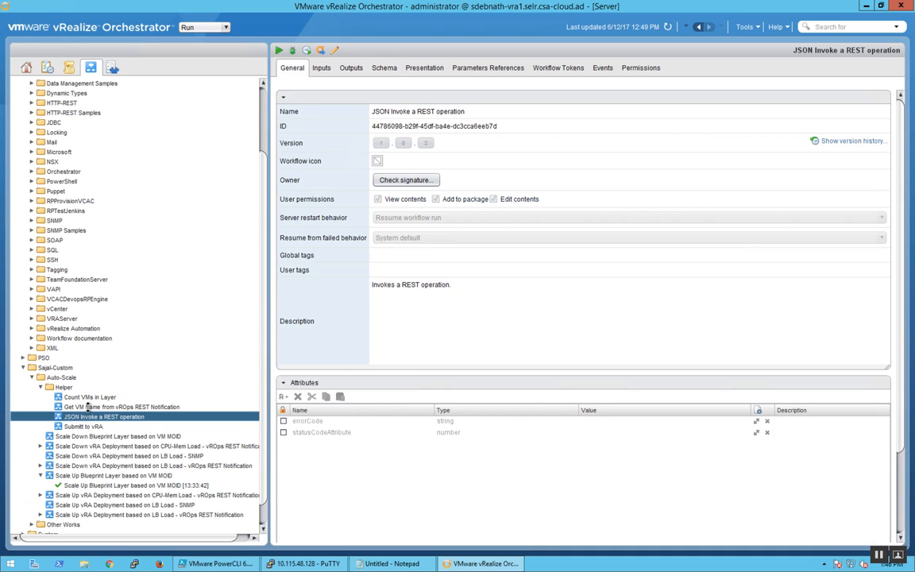
Step: Review the description of Get VM Name from vROps REST Notification and the REST operations selectable for getAlert, and discard the edit
click(87, 406)
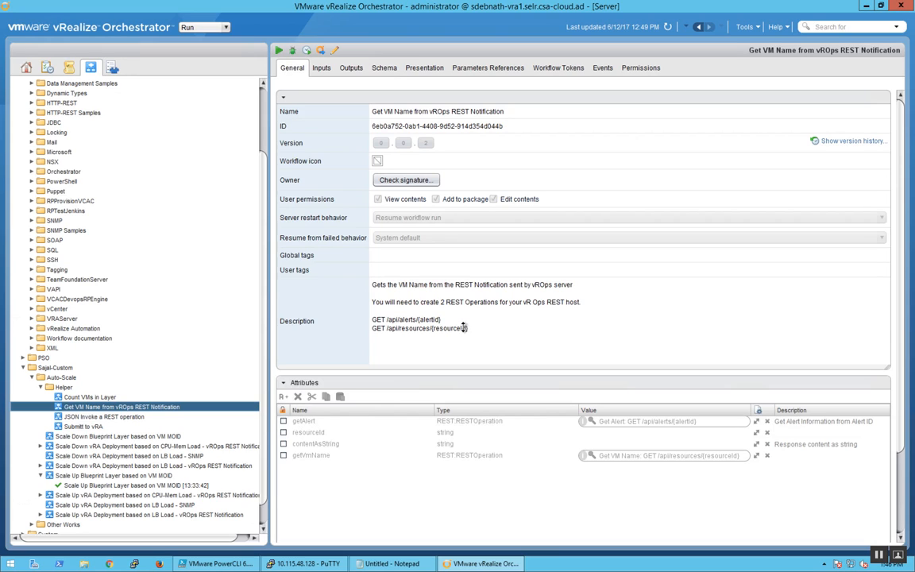
drag(469, 328, 371, 318)
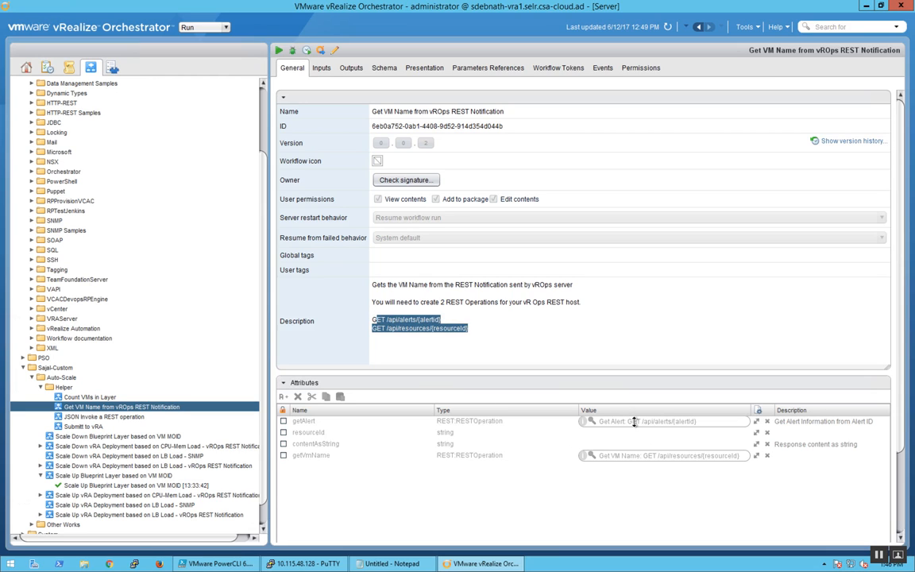
click(334, 50)
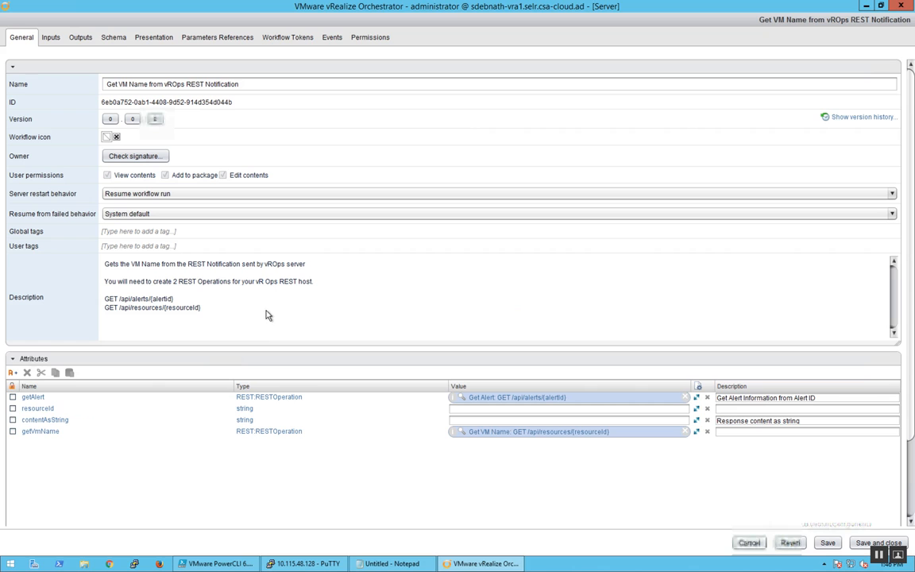
click(500, 404)
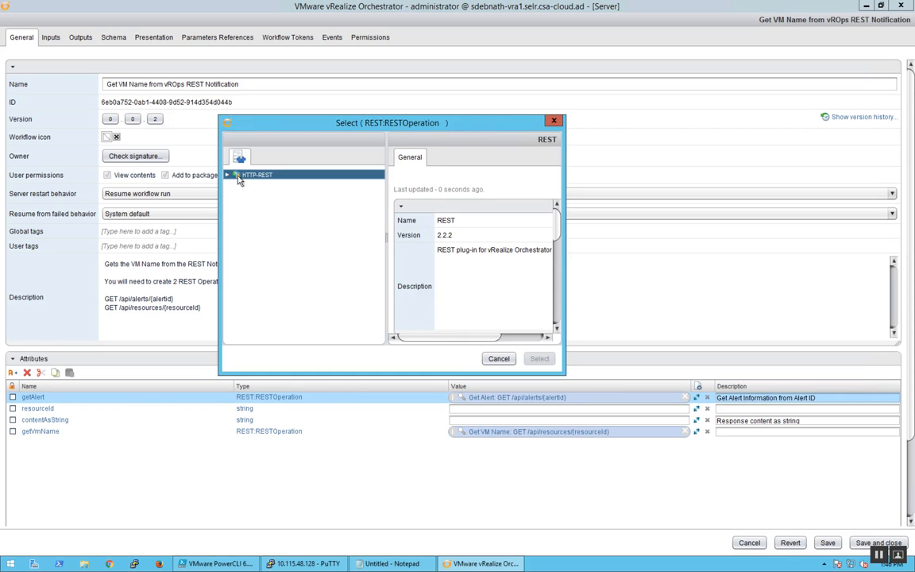
click(228, 175)
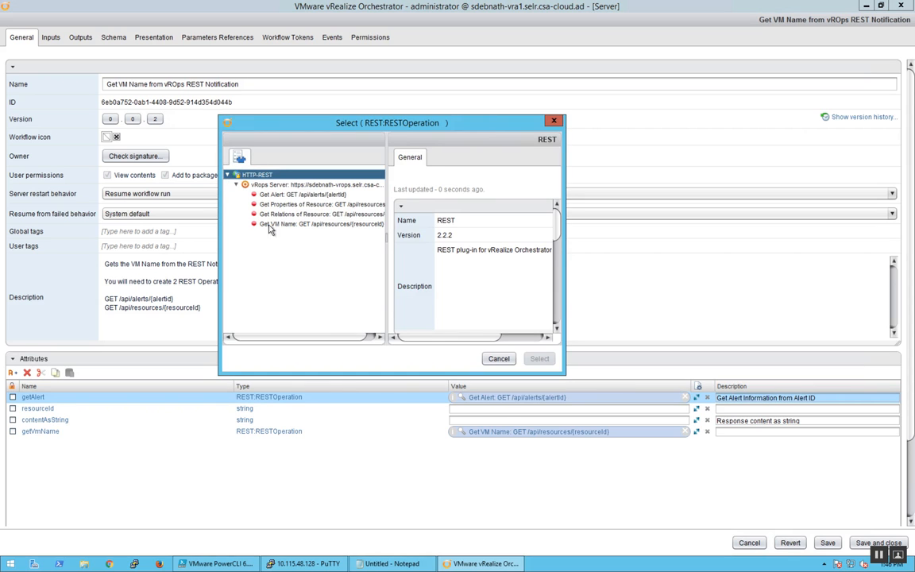
click(498, 359)
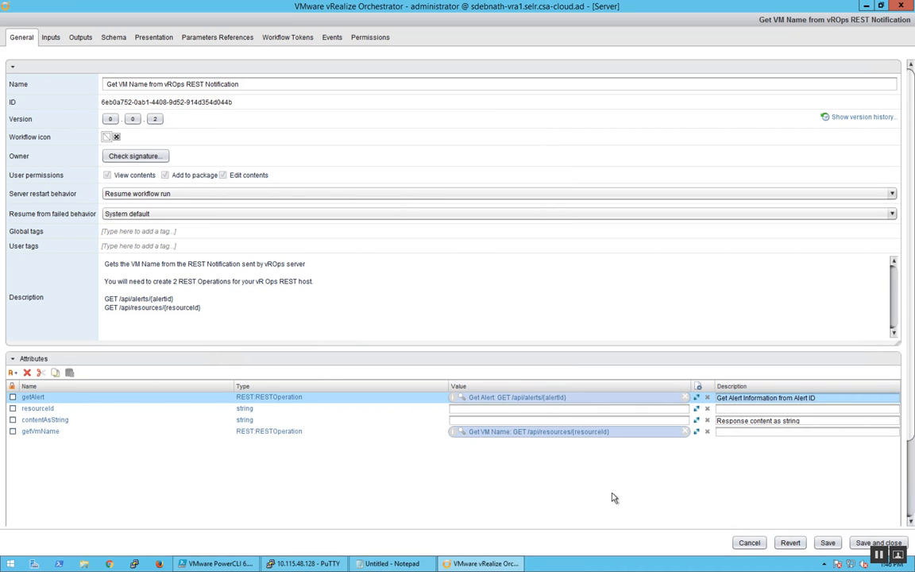
click(749, 543)
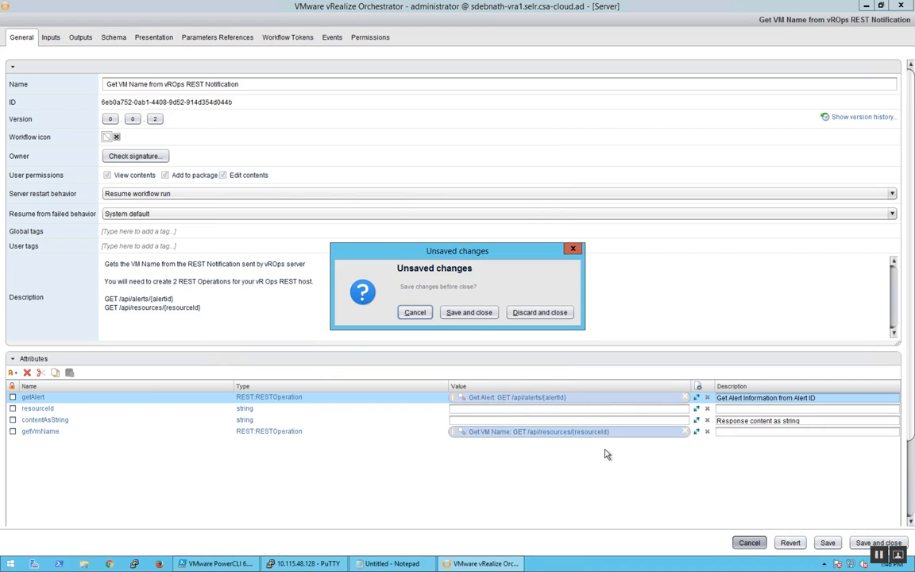
click(540, 312)
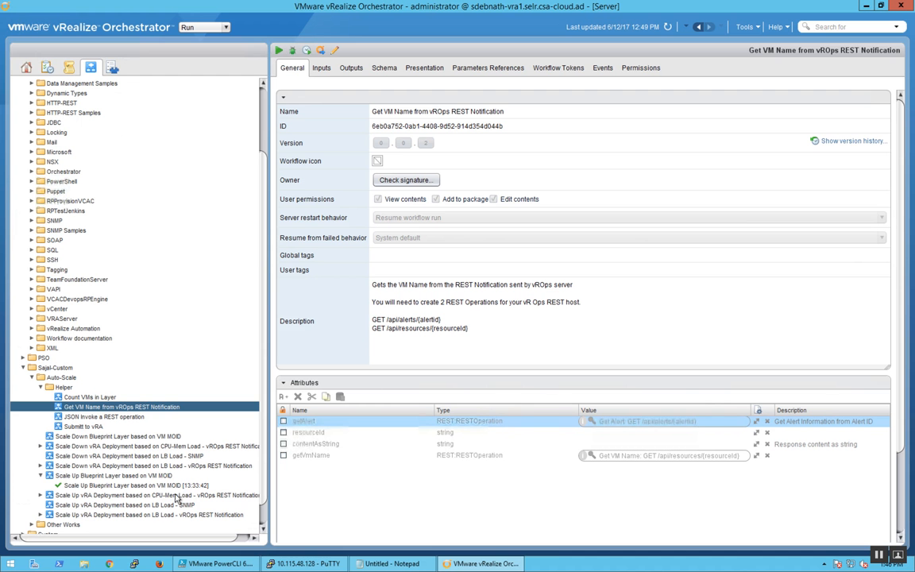
Step: View the general details of Scale Down vRA Deployment based on CPU-Mem Load - vROps REST Notification
click(135, 447)
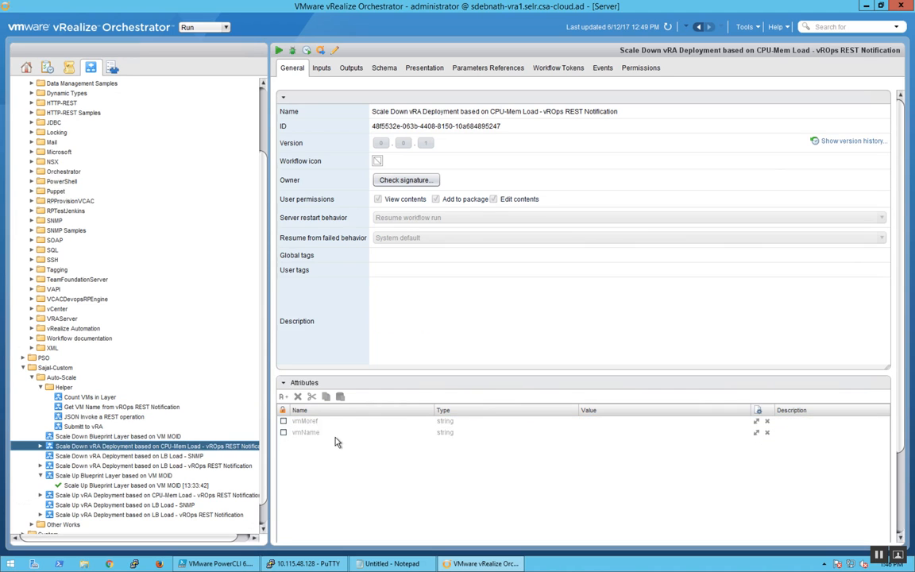
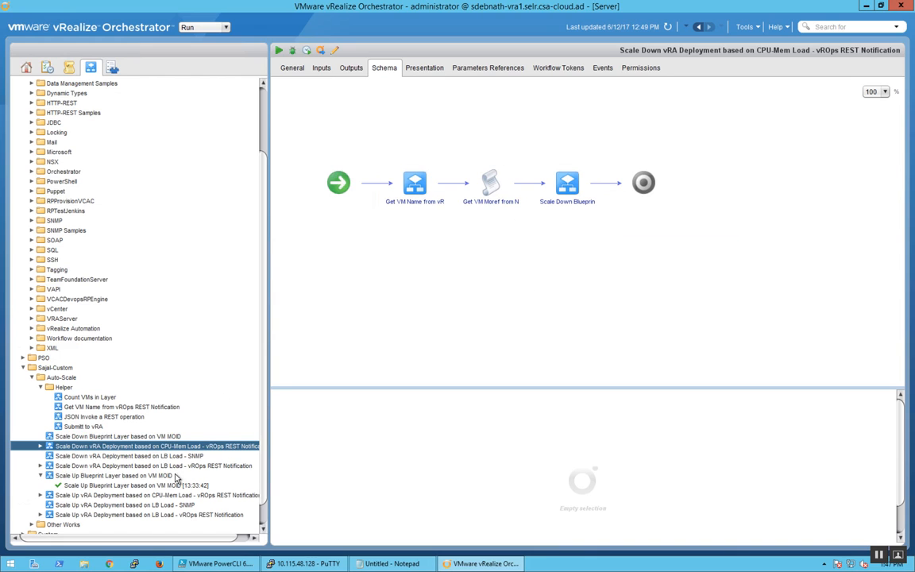
Step: View the schemas of the LB Load REST-notification scale-up workflow and the Scale Up and Scale Down Blueprint Layer based on VM MOID workflows
click(183, 516)
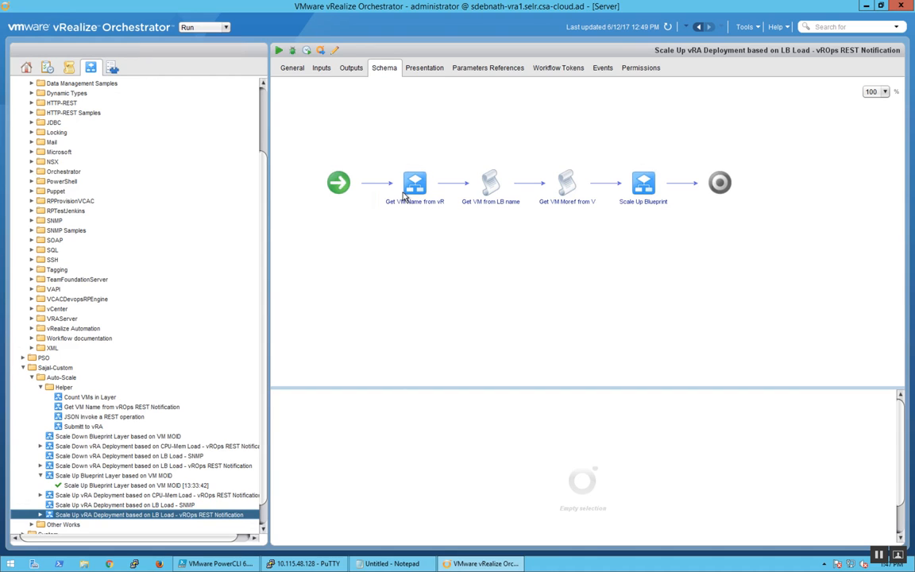
mouse_move(404, 196)
mouse_move(488, 193)
click(150, 476)
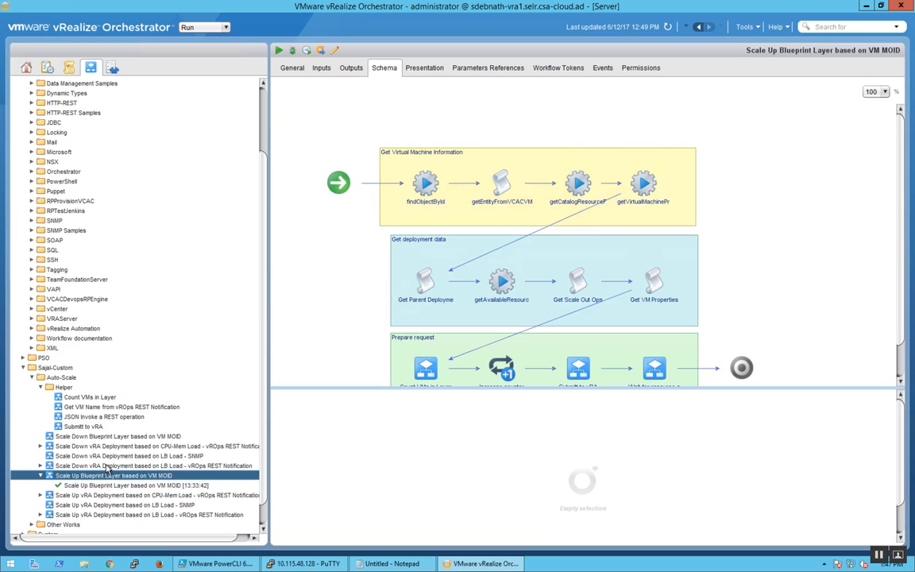
click(124, 437)
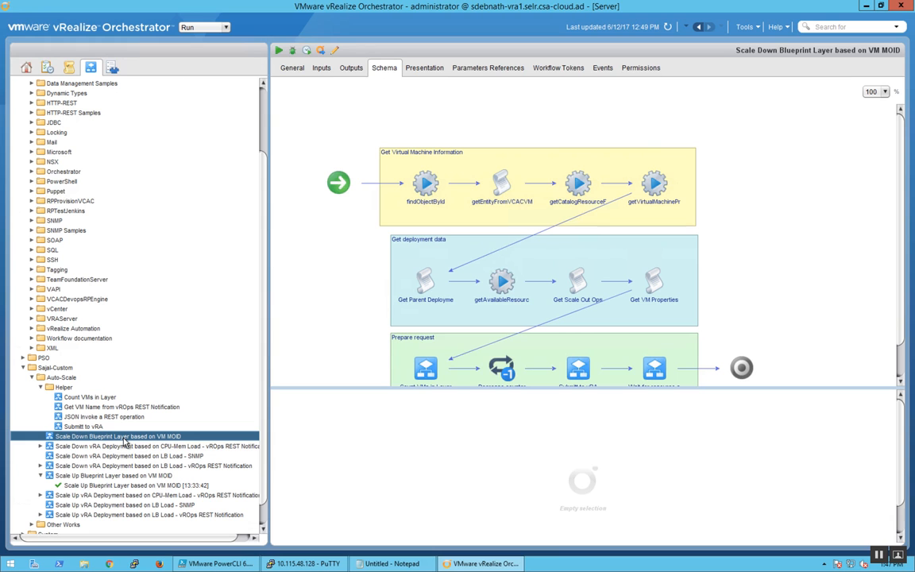
Step: Switch to vRealize Automation, refresh the request list, and inspect web-02 within the expanded MultiTier-Auto-Scale deployment
key(ctrl+Left)
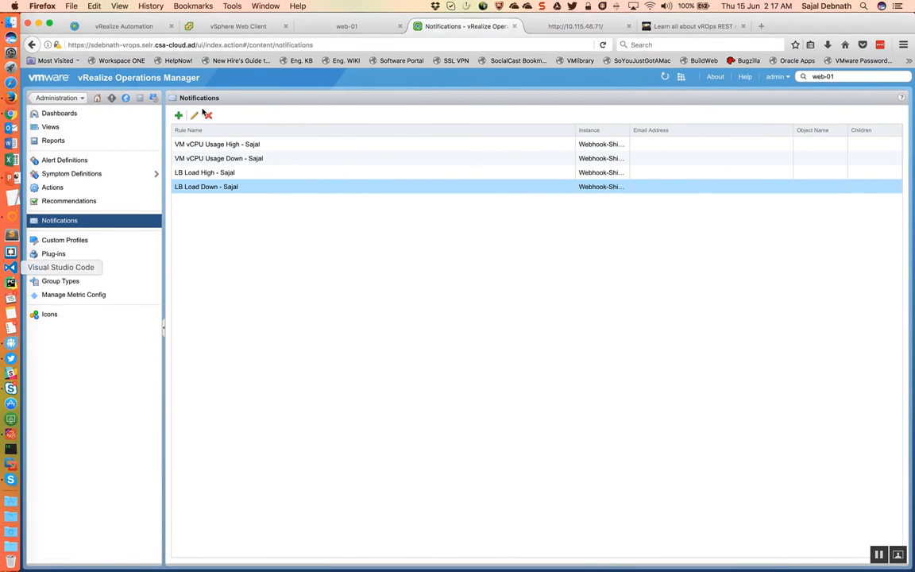
click(100, 25)
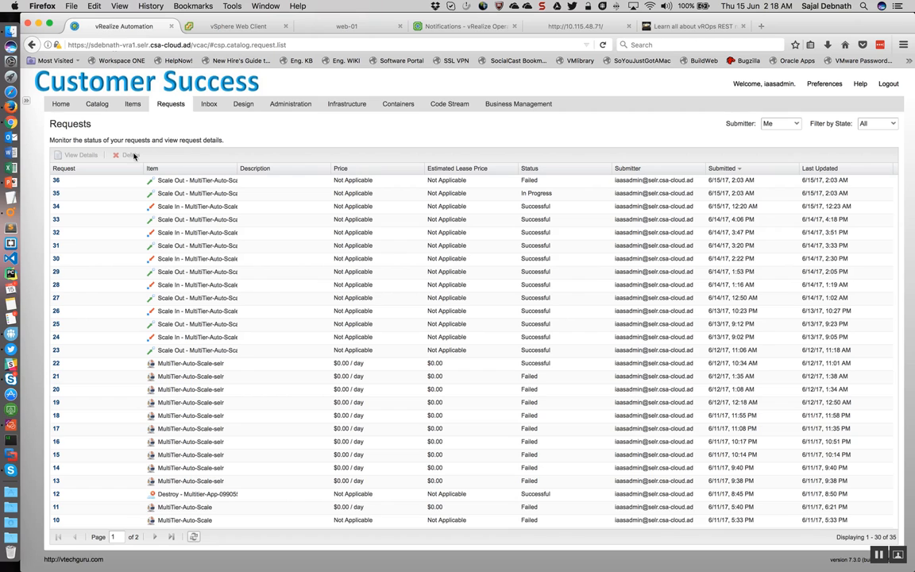
click(193, 538)
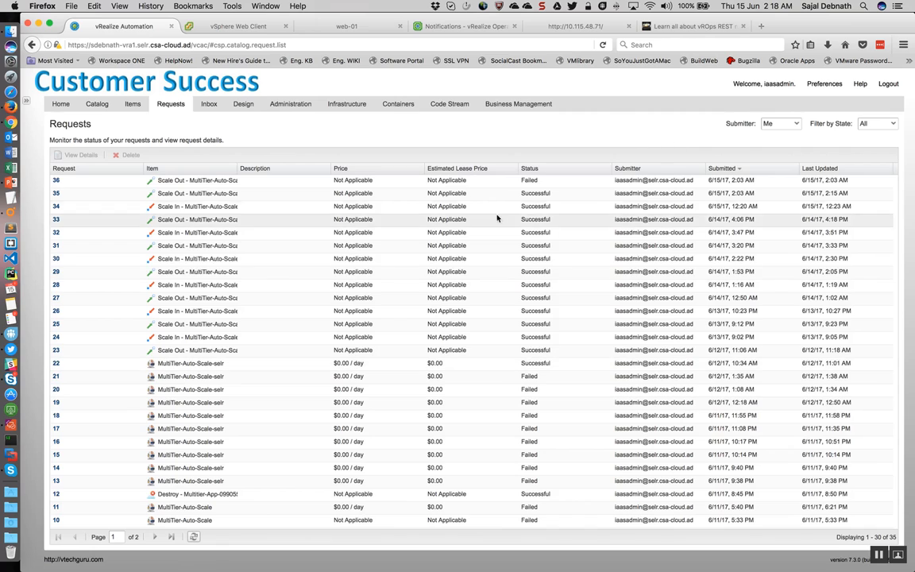
click(133, 105)
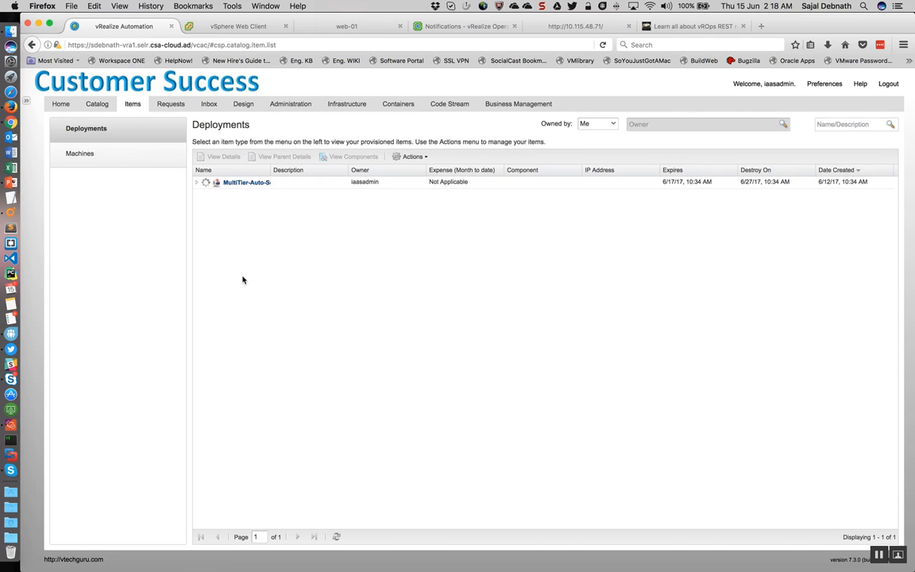
click(197, 182)
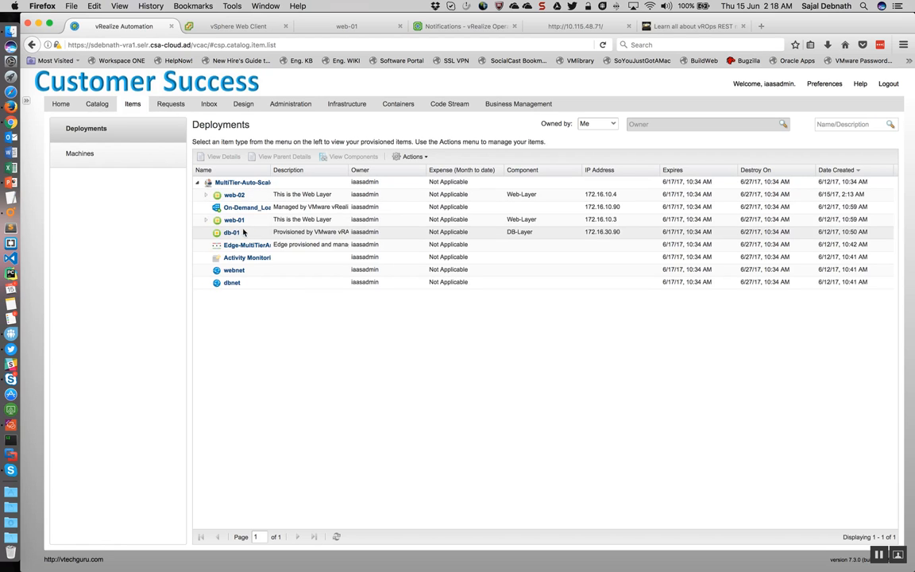
click(253, 198)
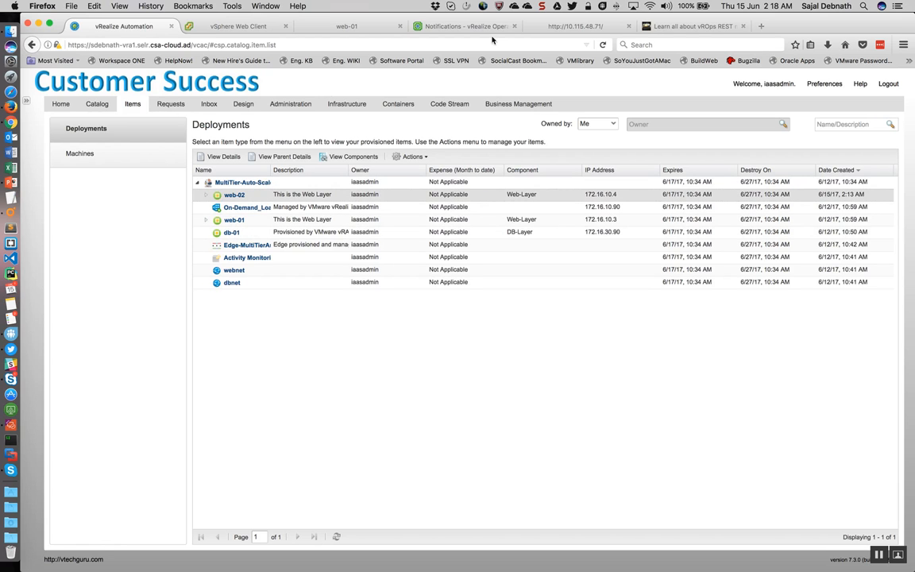
Step: Check the web VMs in the vSphere Web Client and reload the test website at 10.115.48.71 several times
click(262, 26)
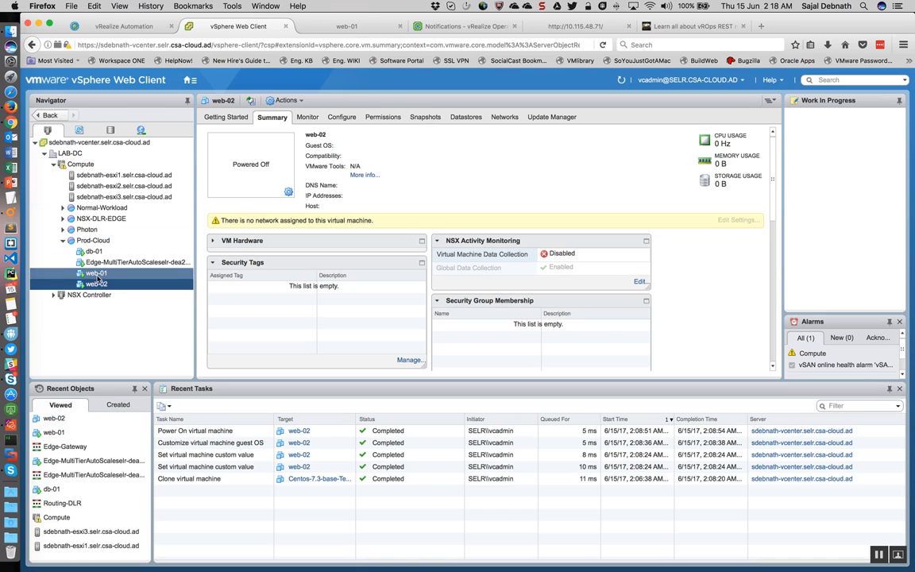
click(575, 26)
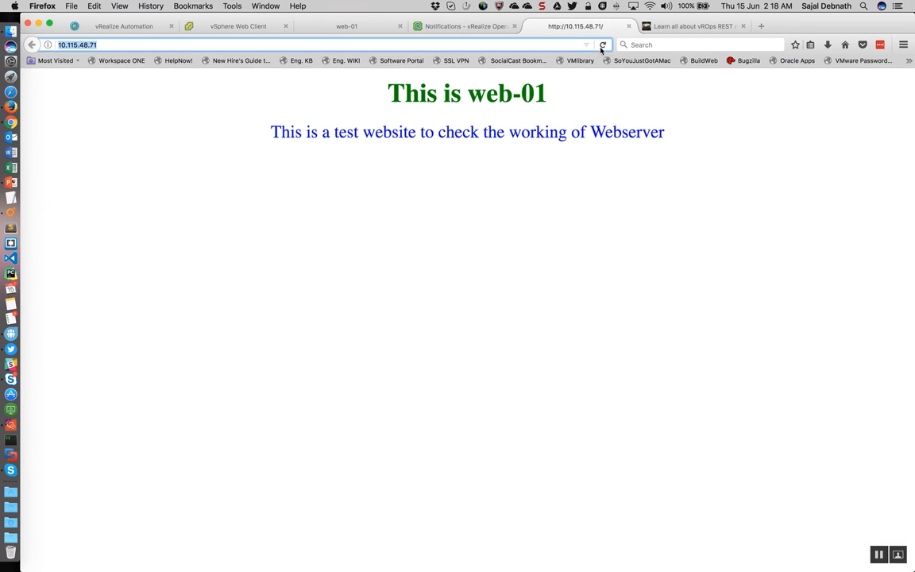
click(602, 46)
click(603, 46)
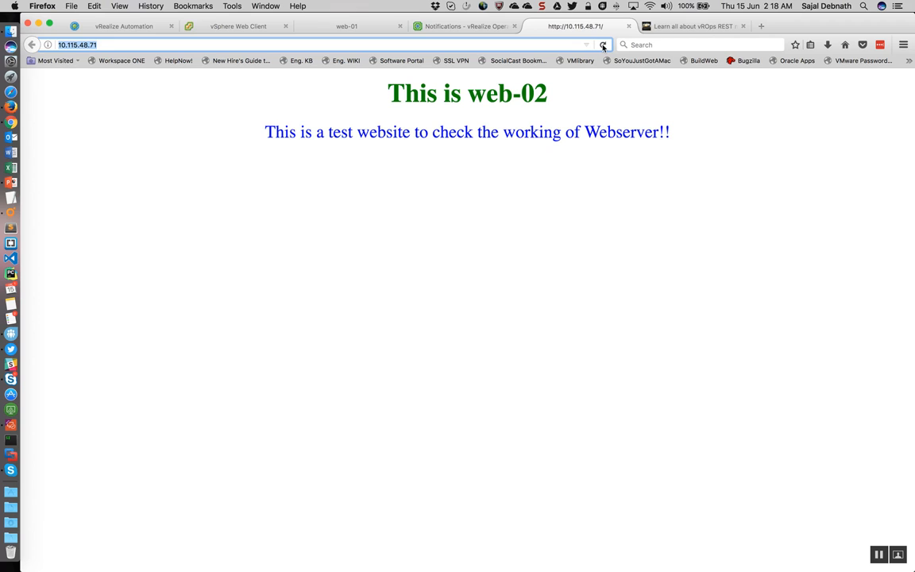
click(603, 46)
click(603, 46)
click(256, 27)
click(188, 81)
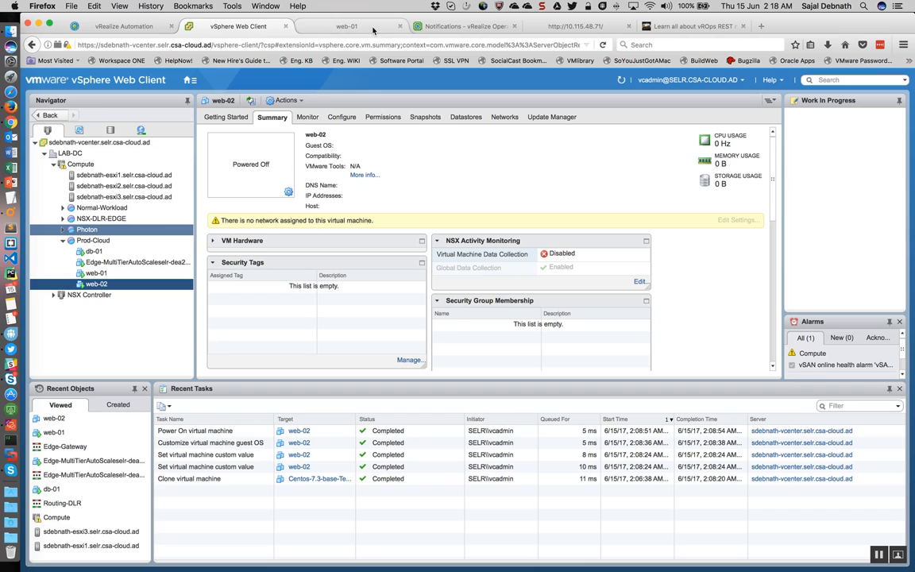
click(436, 30)
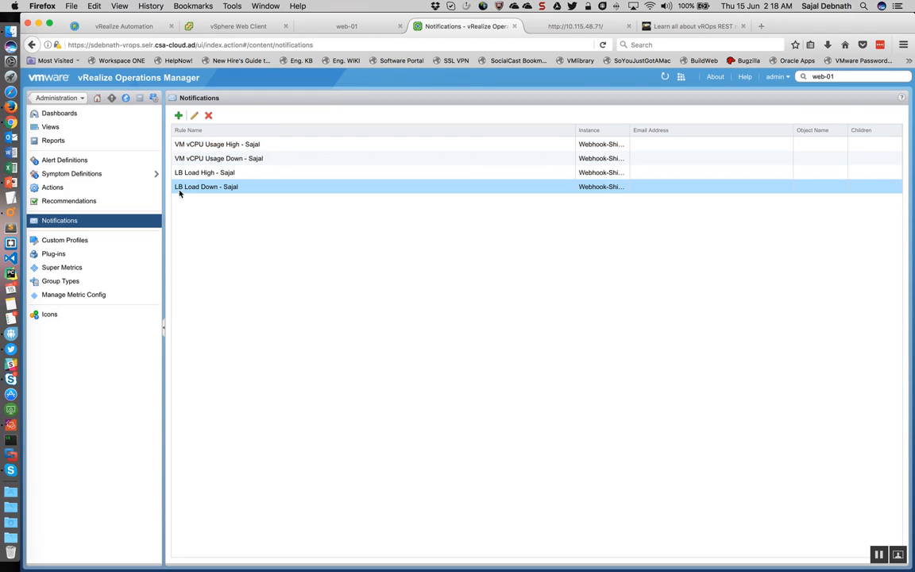
key(ctrl+Right)
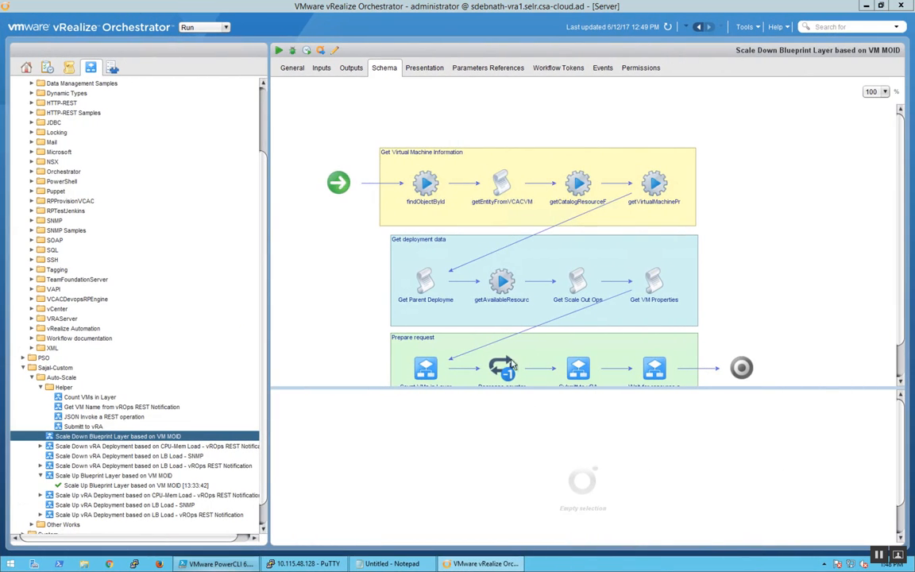
click(216, 563)
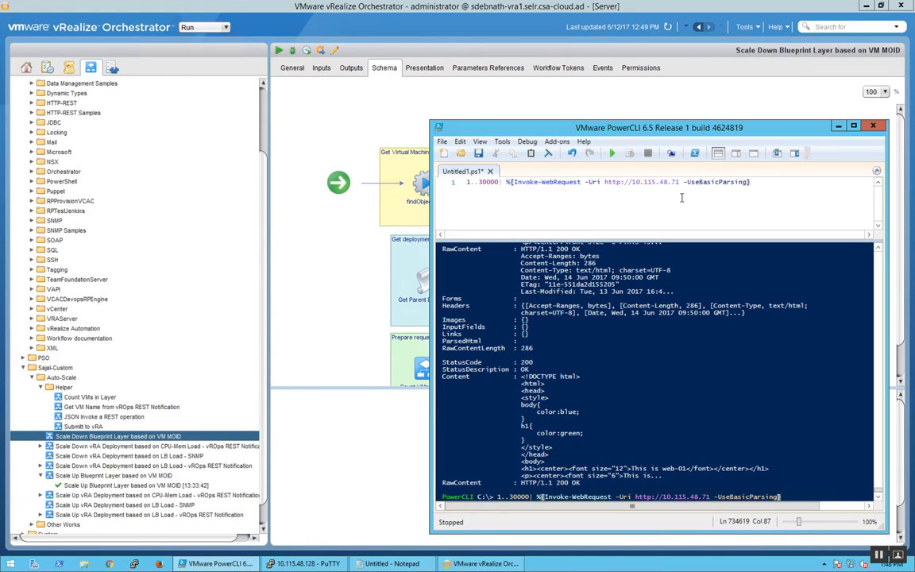
click(613, 155)
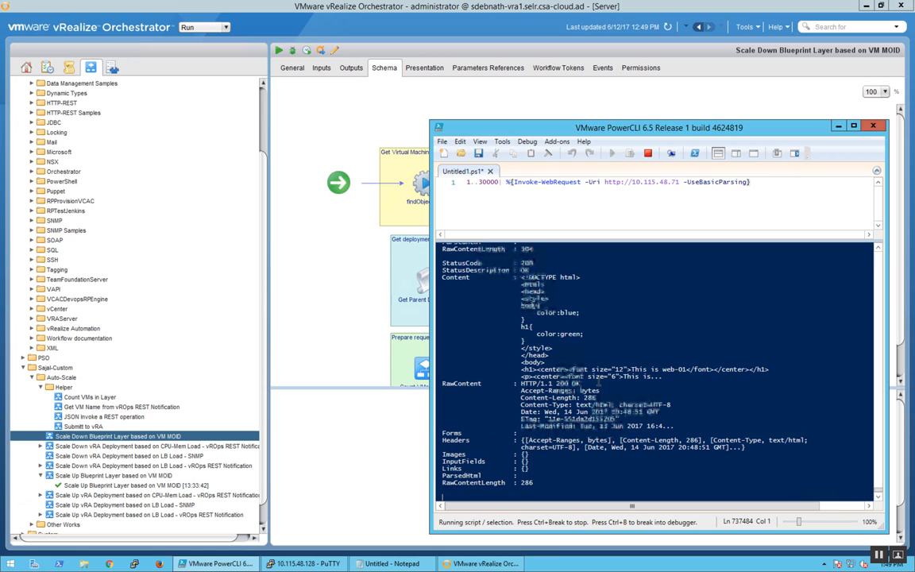
Step: Switch to vRealize Operations Manager and open the MultiTier edge's Load Balancer object under NSX-vSphere Edge Services in the environment inventory
key(ctrl+Left)
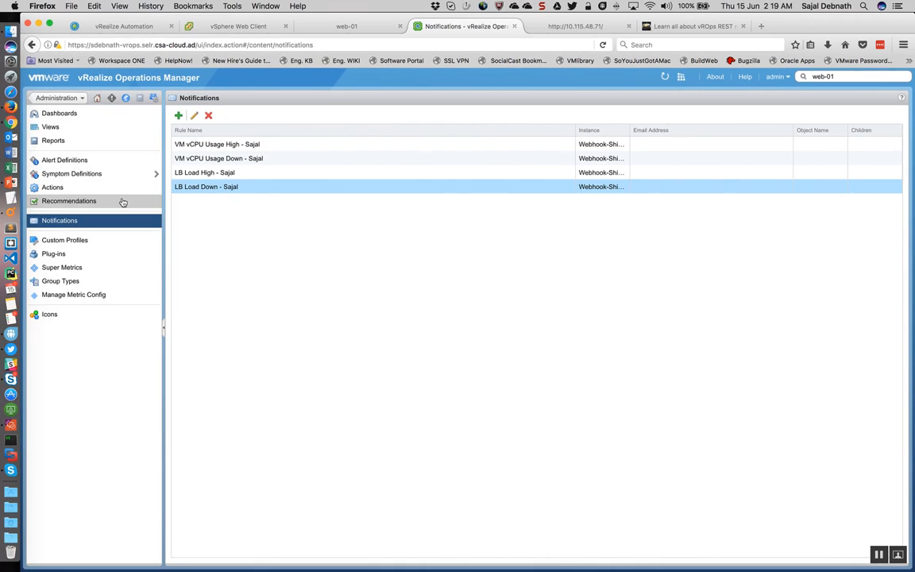
click(97, 98)
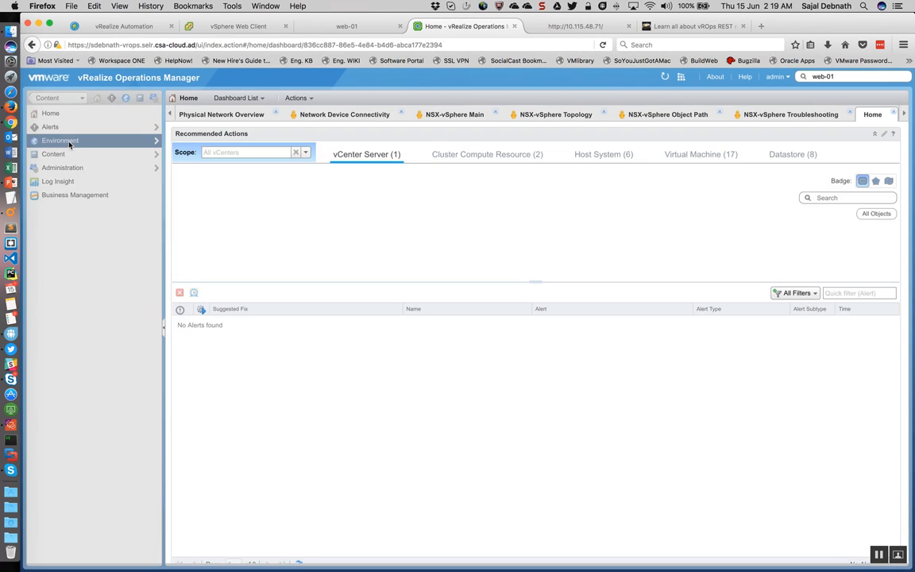
click(69, 141)
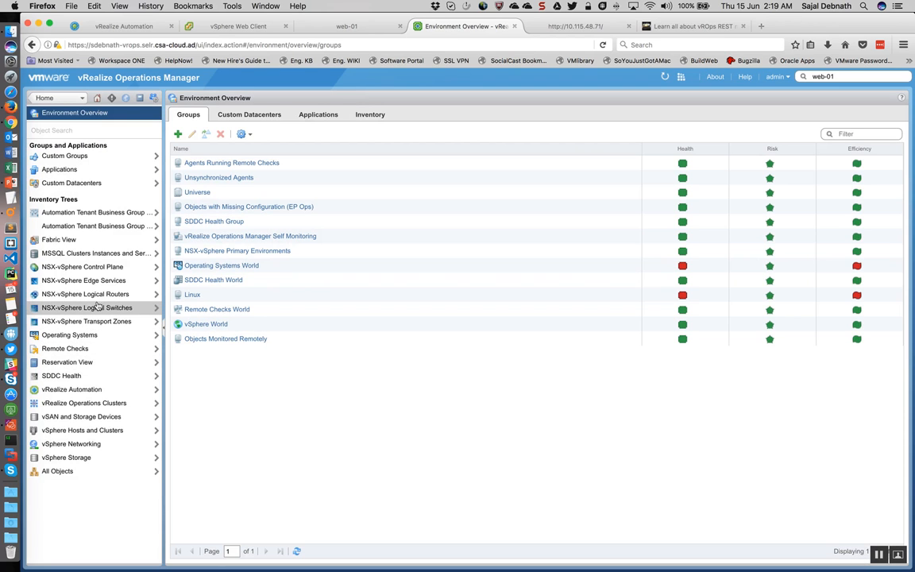
click(95, 281)
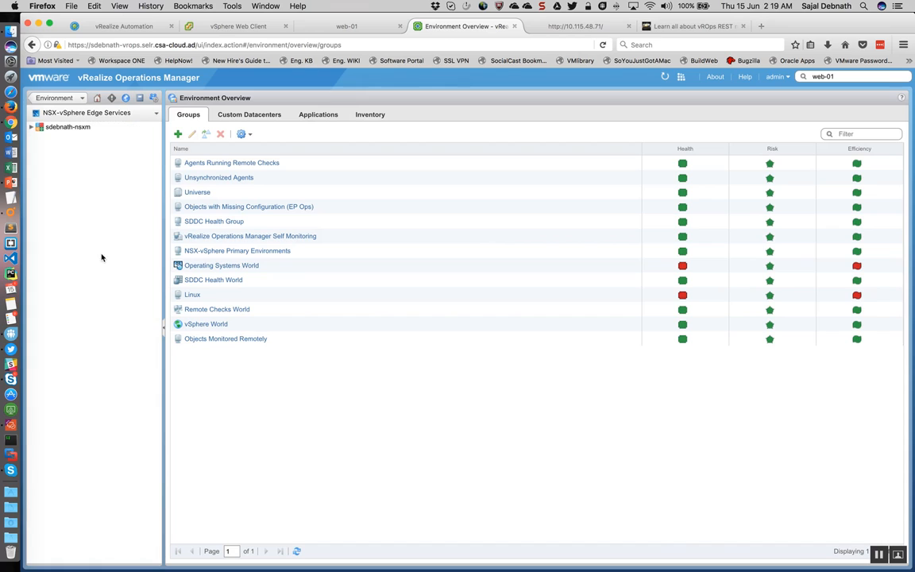
click(32, 127)
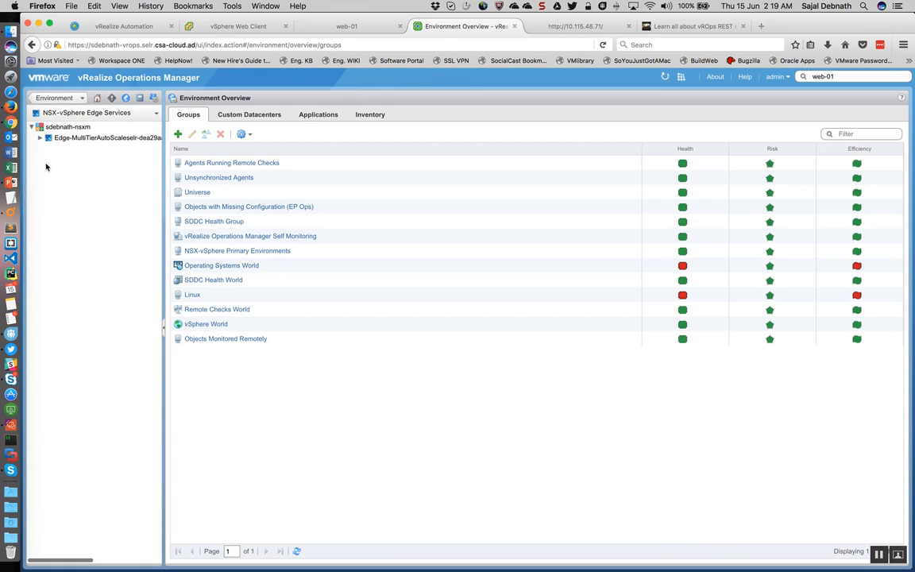
click(40, 138)
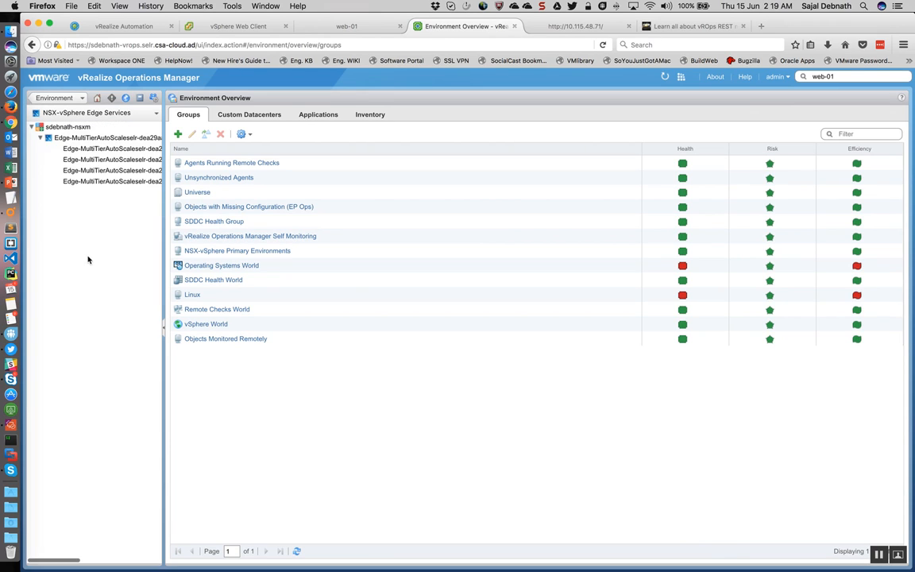
click(119, 162)
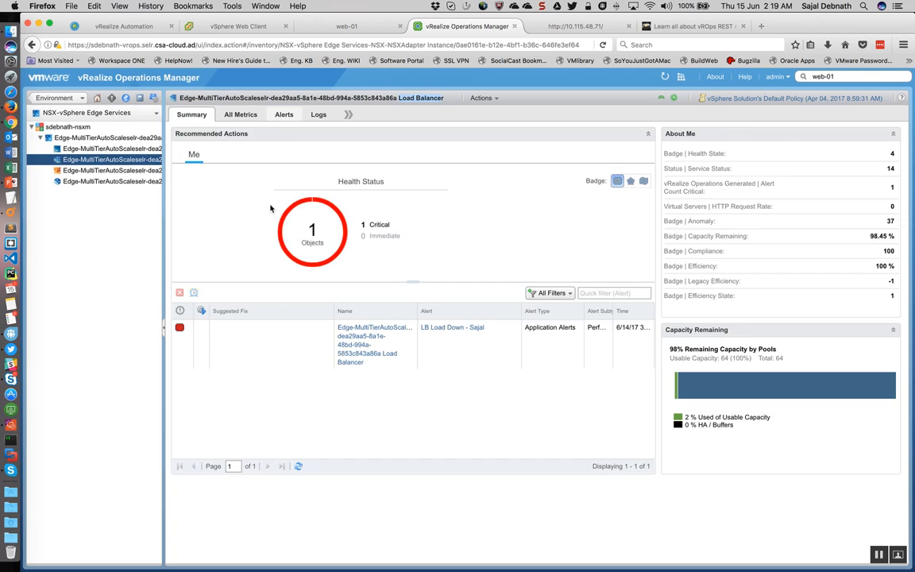
Step: View the Load Balancer's active alerts and refresh the list several times
click(282, 115)
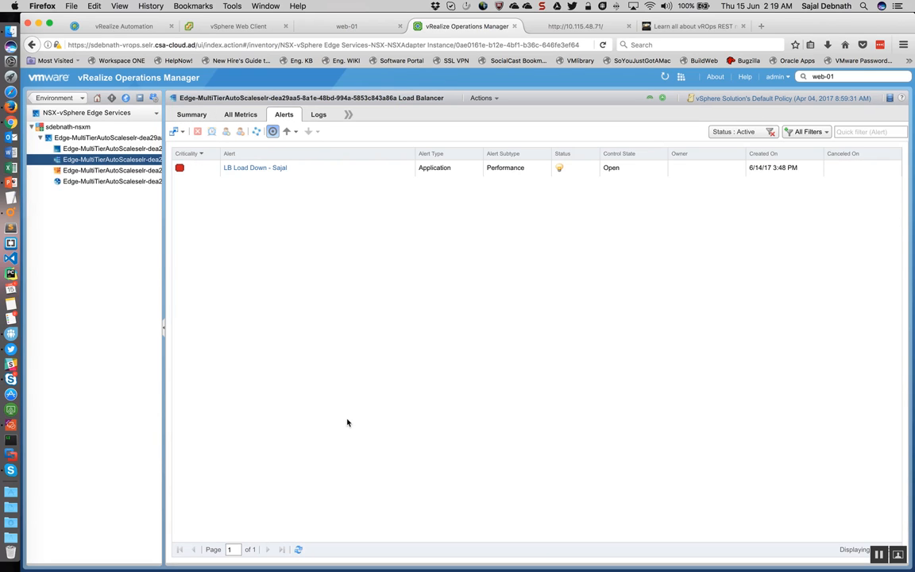
click(296, 550)
click(299, 550)
click(298, 550)
click(301, 548)
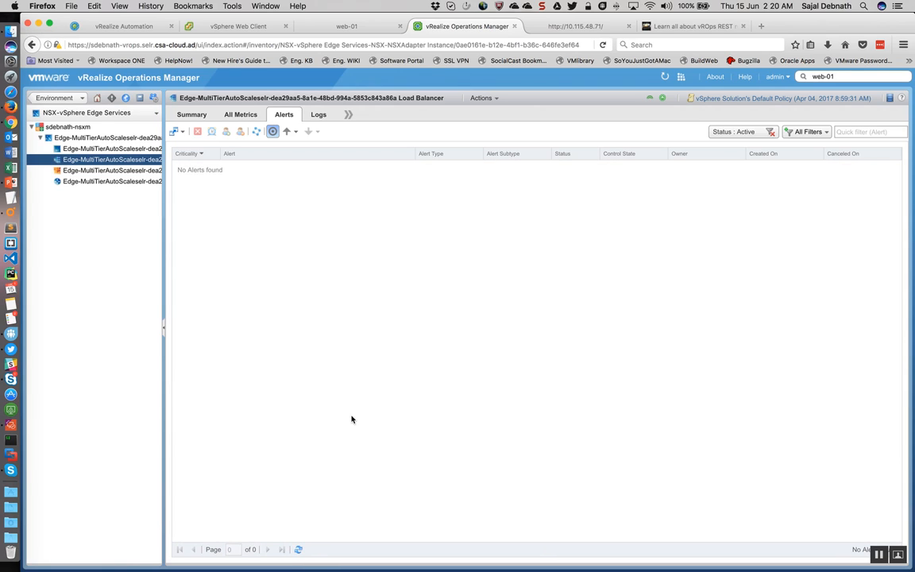
Step: Switch to the vSphere Web Client and open the Edge-MultiTierAutoScaleselr edge from the NSX Edges list
click(236, 27)
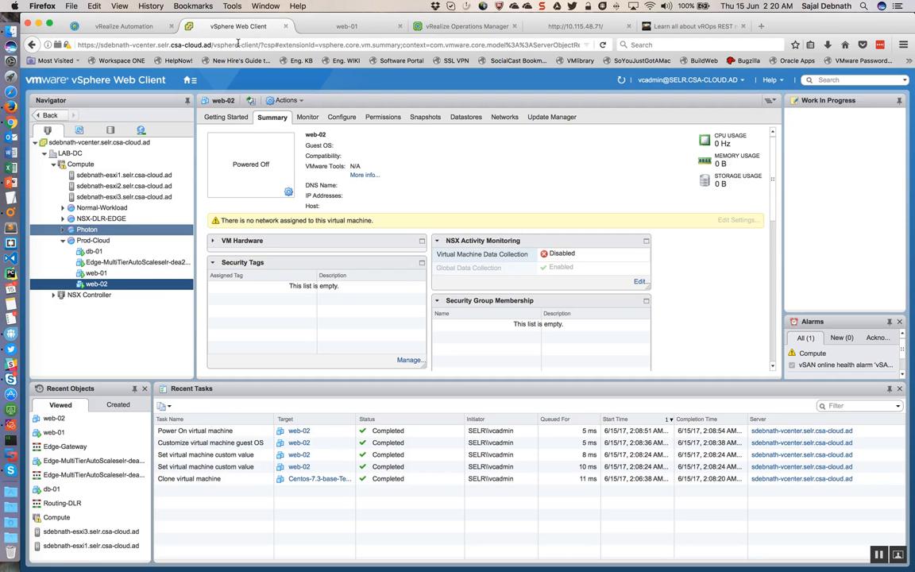
click(190, 81)
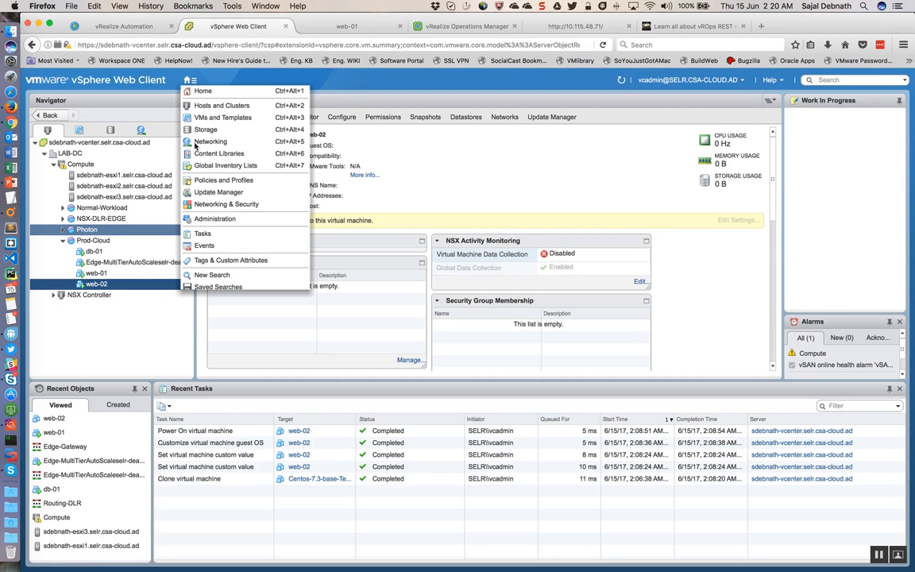
click(203, 204)
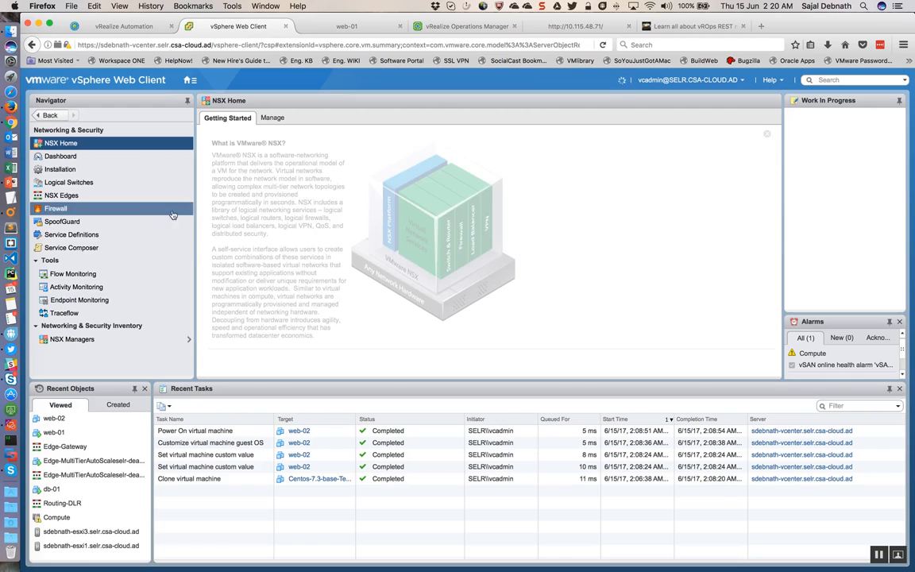
click(90, 197)
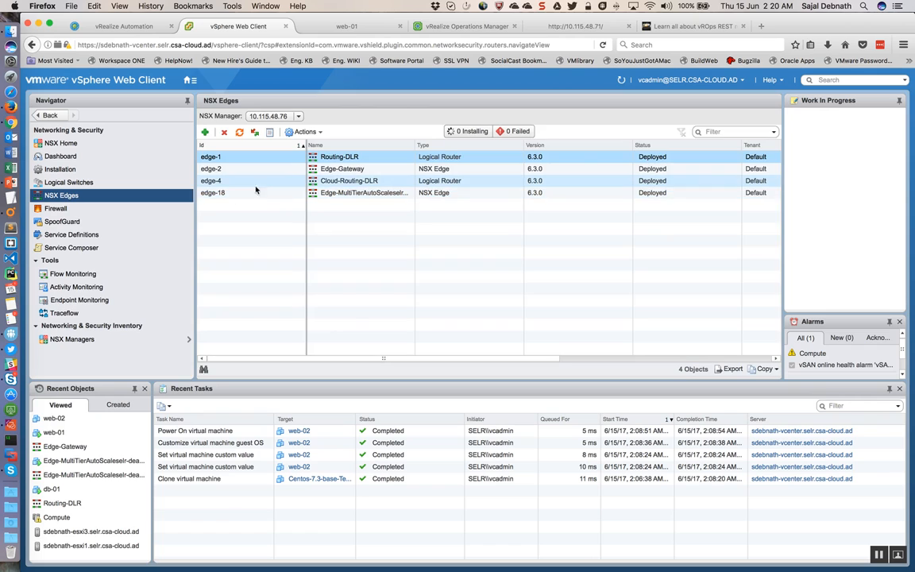
double_click(359, 193)
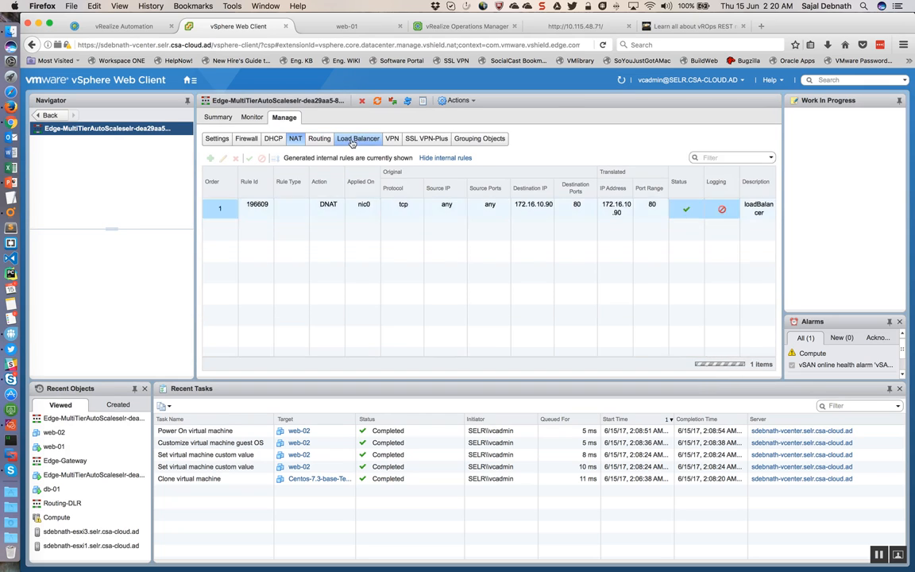
Step: Display the edge's load balancer pools and inspect members 172.16.10.3 and 172.16.10.4 of pool-1
click(355, 140)
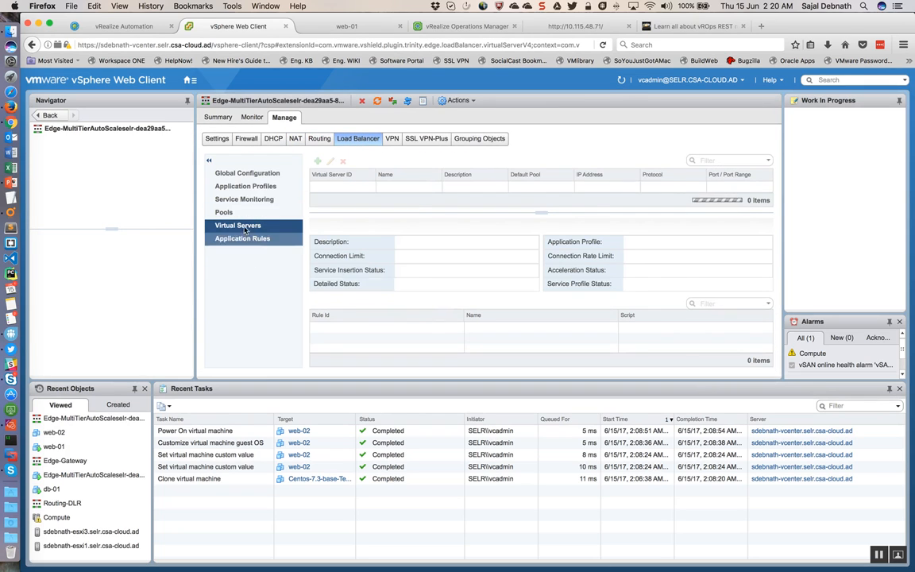
click(234, 213)
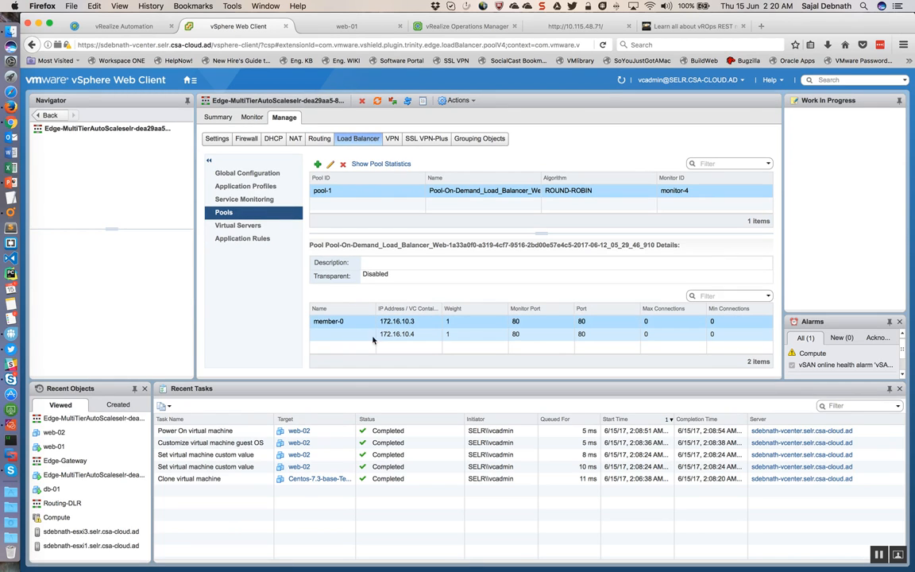
click(413, 333)
click(414, 322)
click(416, 334)
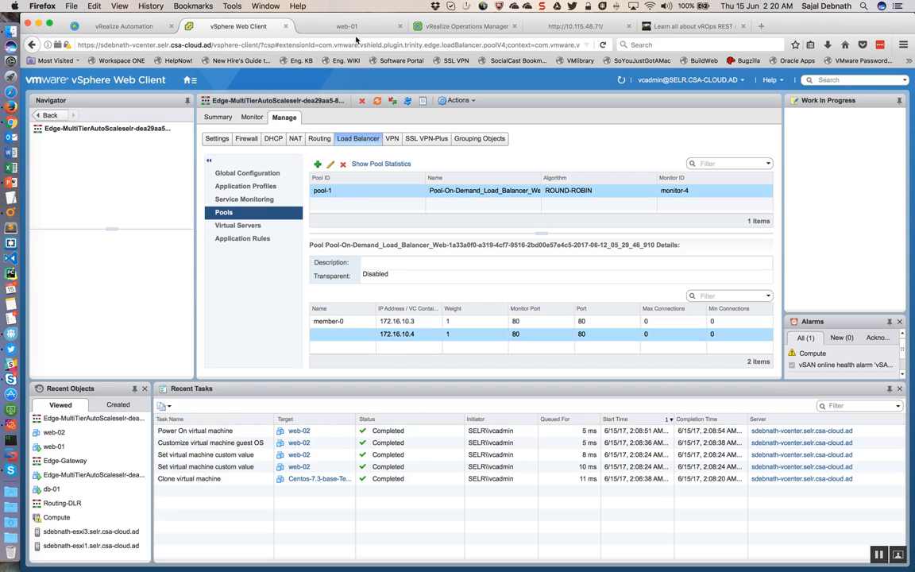
Step: Switch to the load-balanced test website at 10.115.48.71 and reload it twice to see which web server responds
click(587, 27)
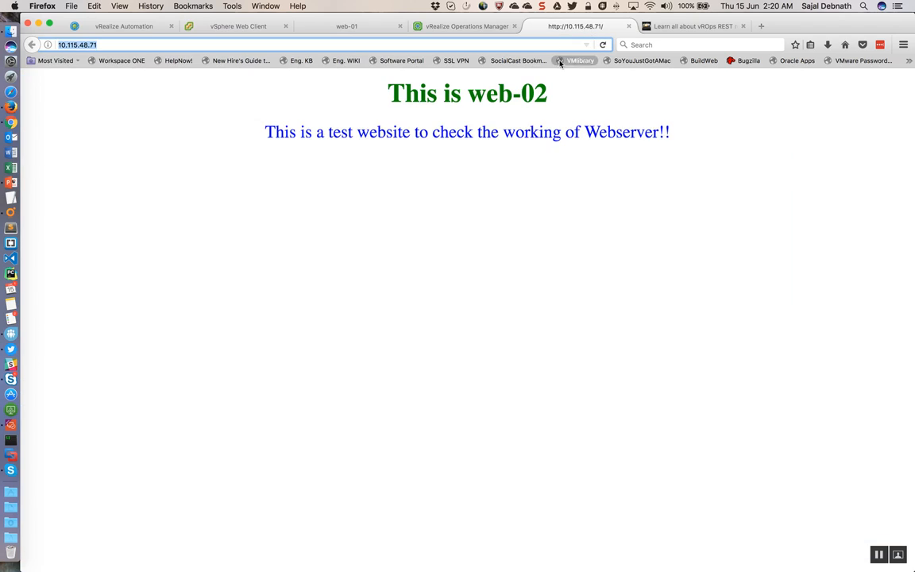
click(603, 45)
click(602, 45)
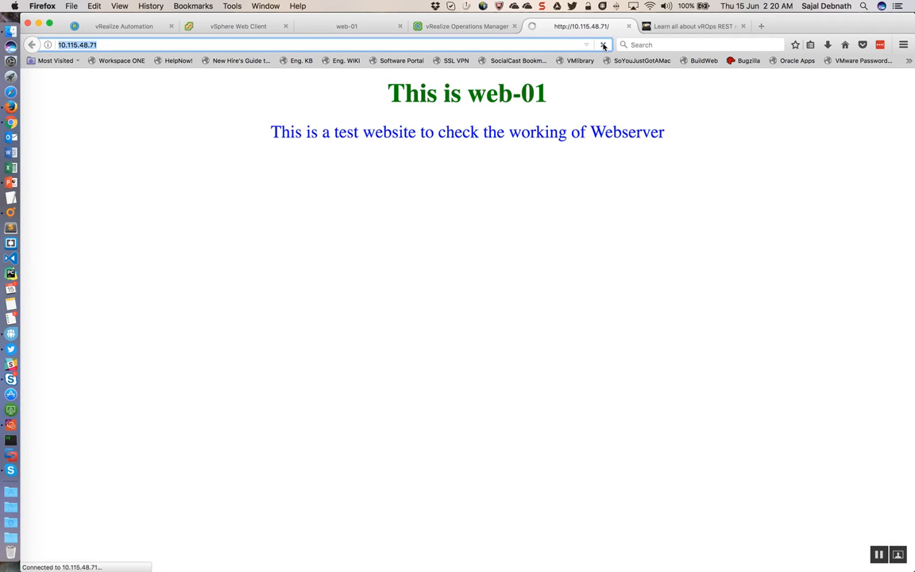
Step: Switch to vRealize Operations Manager and refresh the MultiTier edge Load Balancer's active alerts repeatedly
click(466, 30)
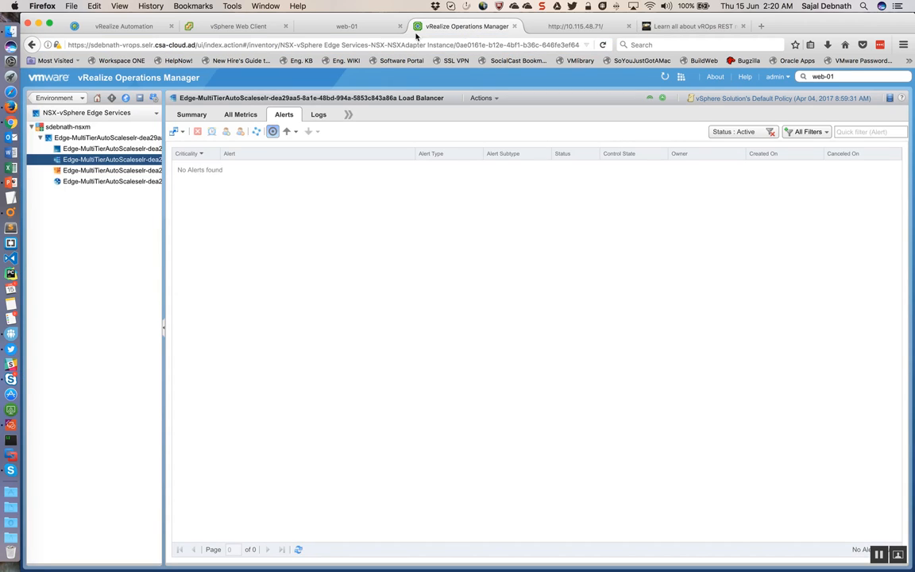
click(298, 549)
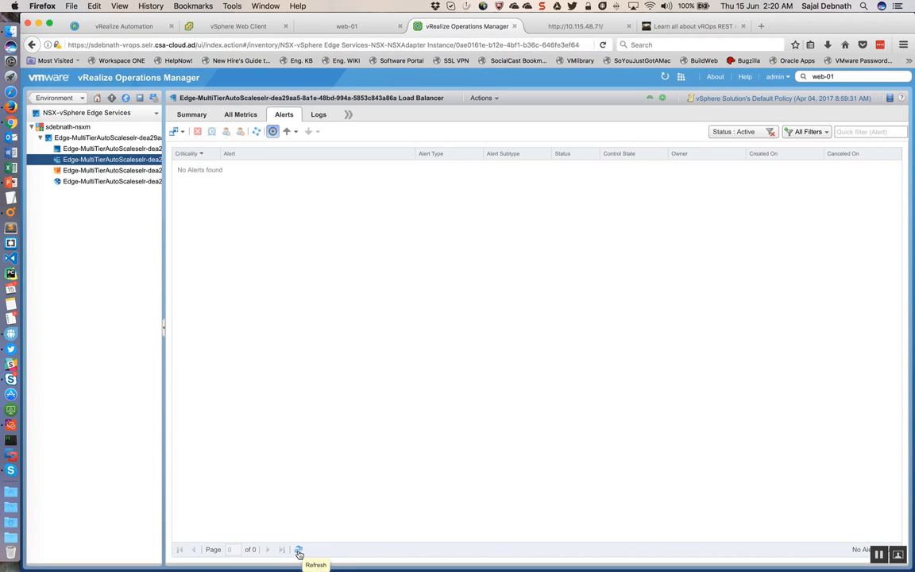
click(299, 551)
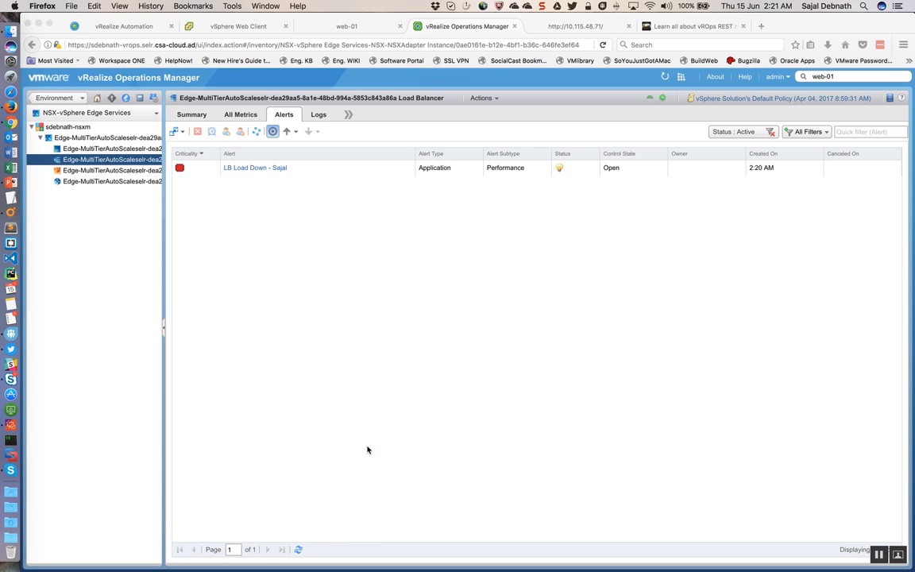
click(300, 551)
click(299, 550)
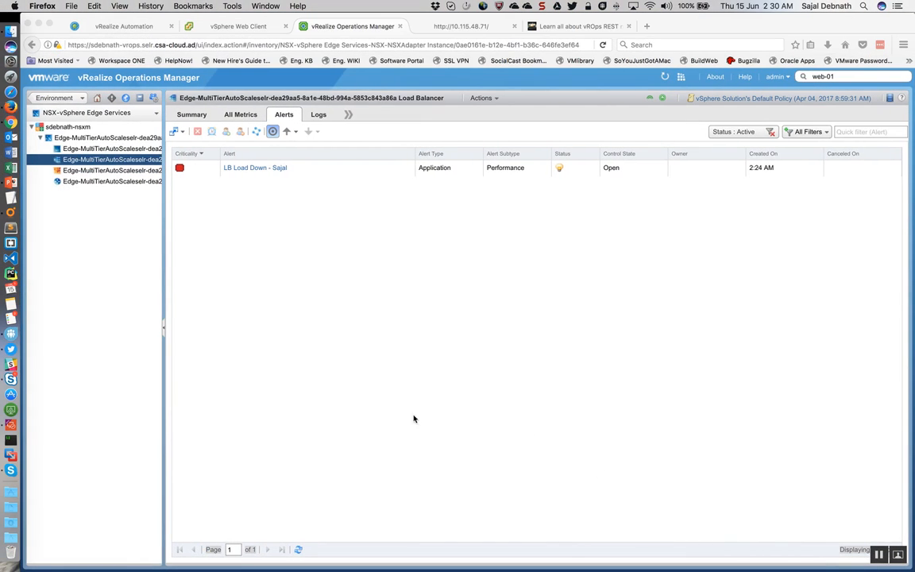
Step: Check the Invoke-WebRequest load script's PowerCLI window on the remote Orchestrator desktop and return to Firefox
key(ctrl+Right)
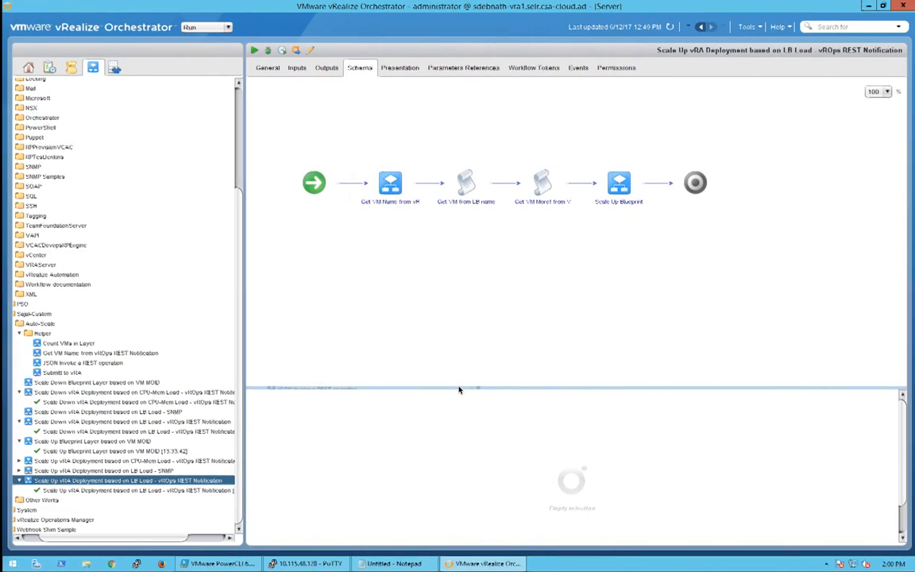
click(224, 564)
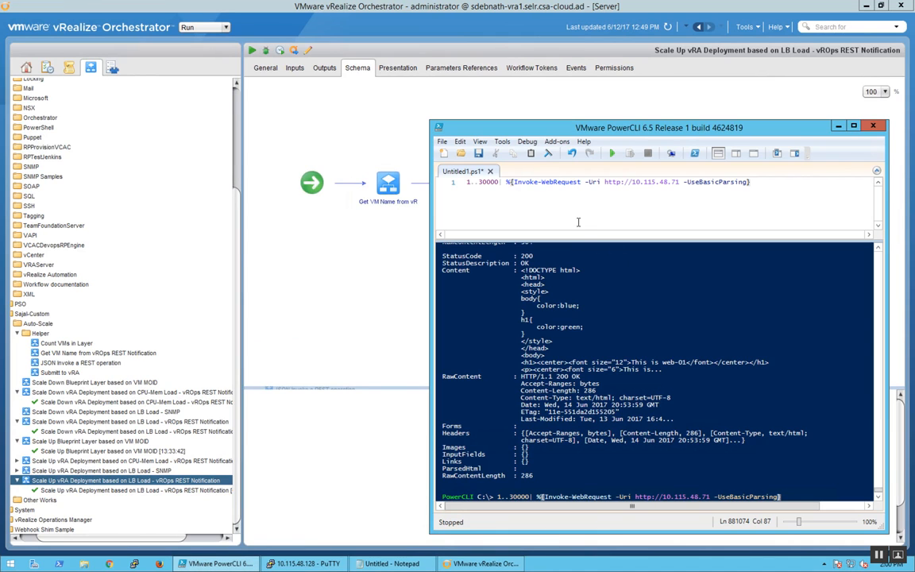
key(ctrl+Left)
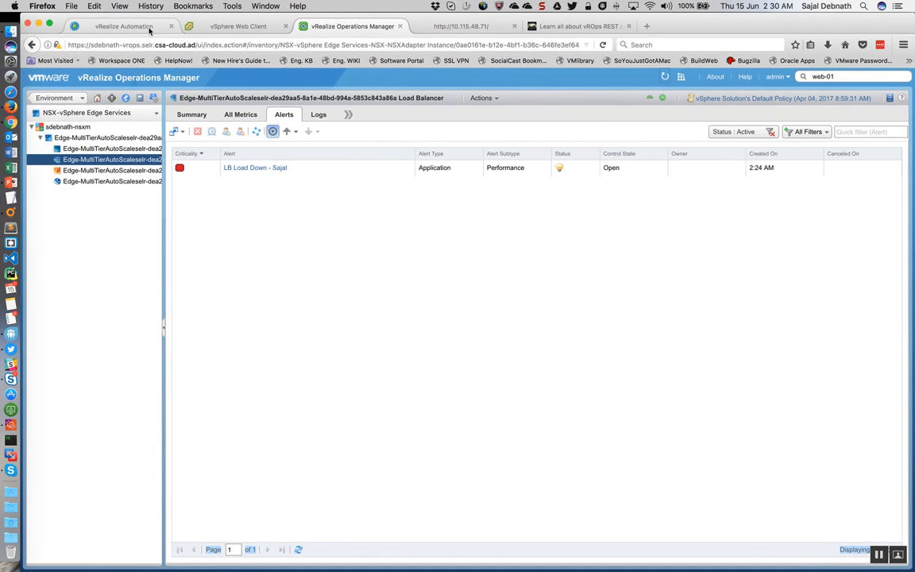
Step: Refresh Scale Out request 37's execution information in vRealize Automation and view web-03's summary in the vSphere Web Client
click(123, 27)
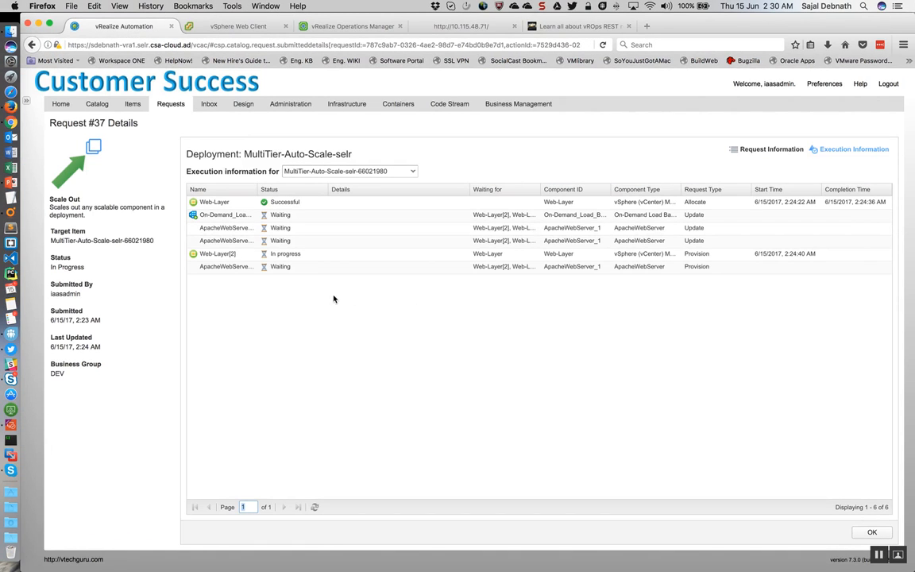
click(314, 507)
click(213, 26)
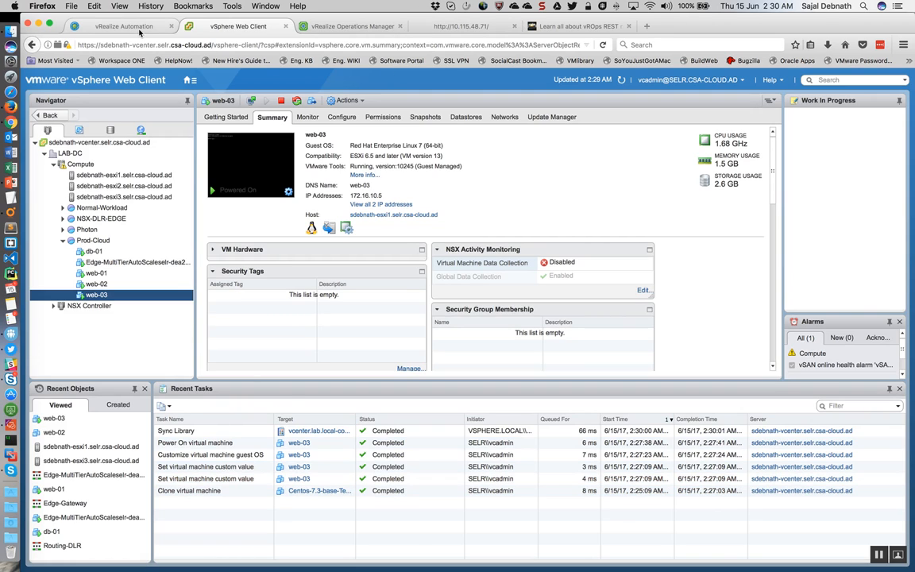
Step: Return to the 10.115.48.71 test website and reload it several times to check which web servers answer
click(419, 30)
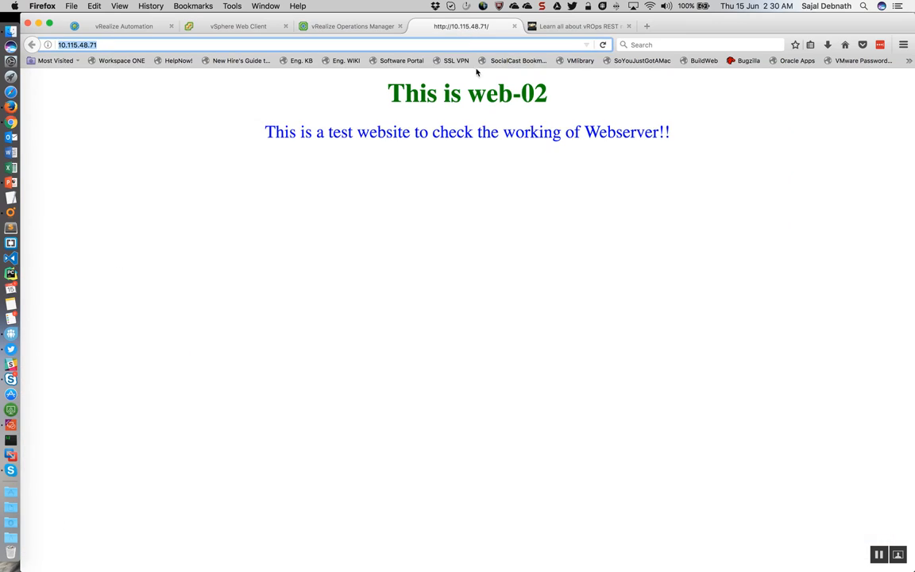
click(602, 44)
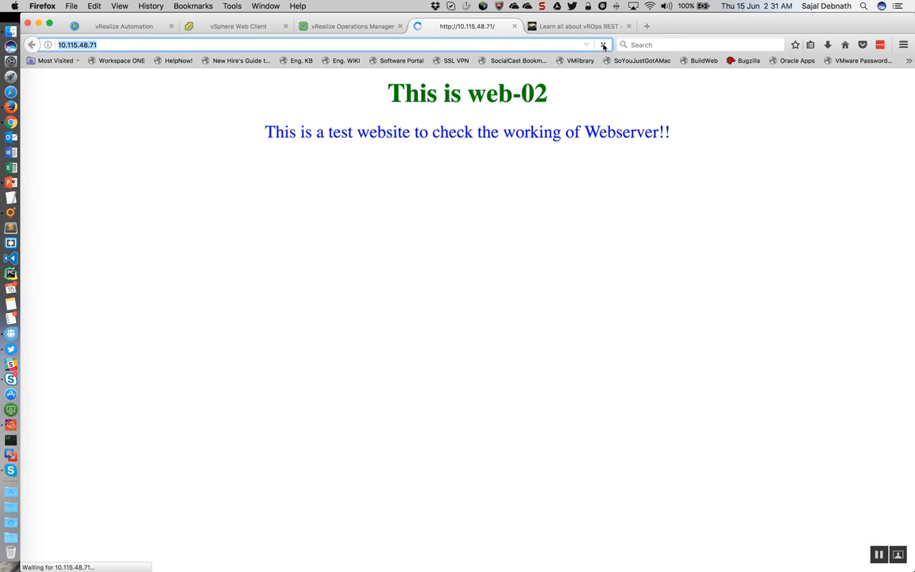
click(603, 46)
click(603, 45)
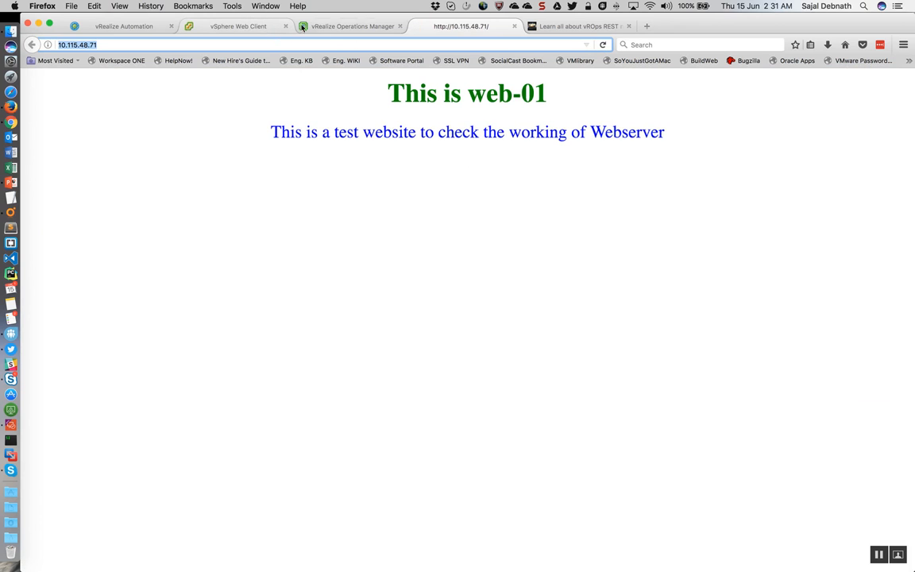
Step: Switch to the vSphere Web Client and open the Edge-MultiTierAutoScaleselr edge from NSX Edges to view its load balancer pool members
click(205, 29)
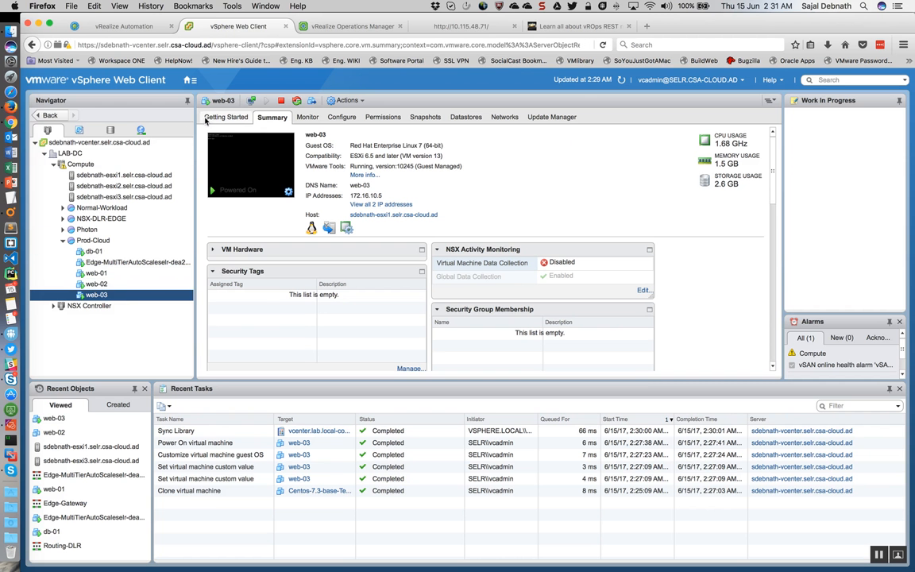
click(189, 80)
click(209, 204)
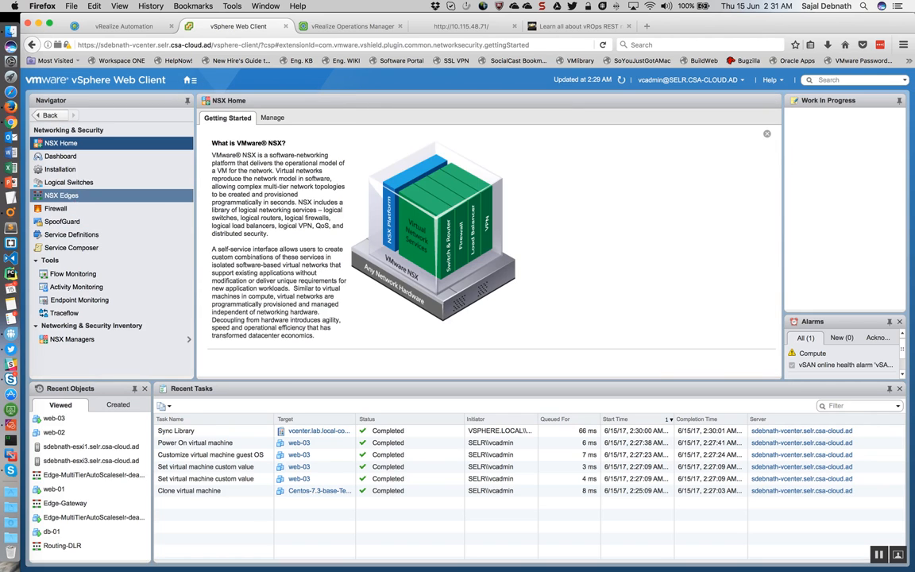
click(74, 202)
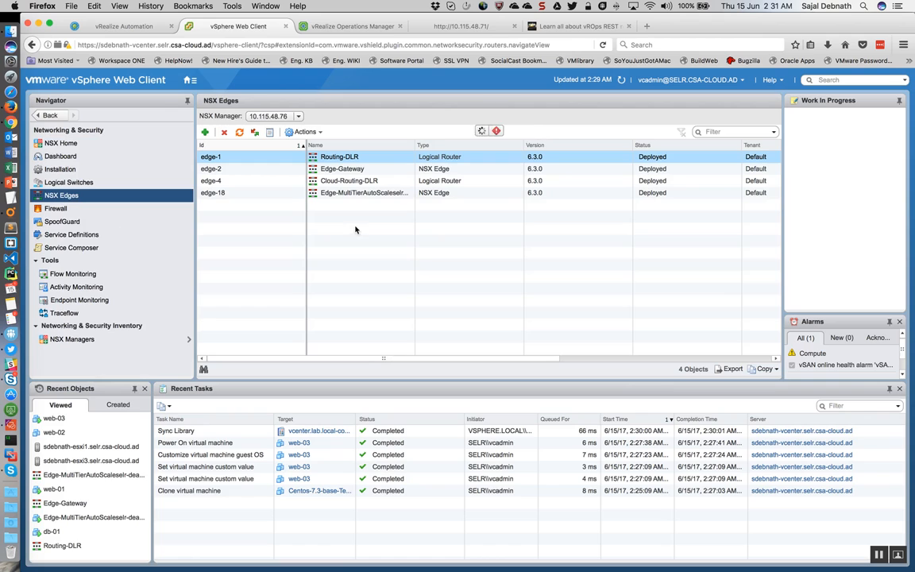
double_click(367, 193)
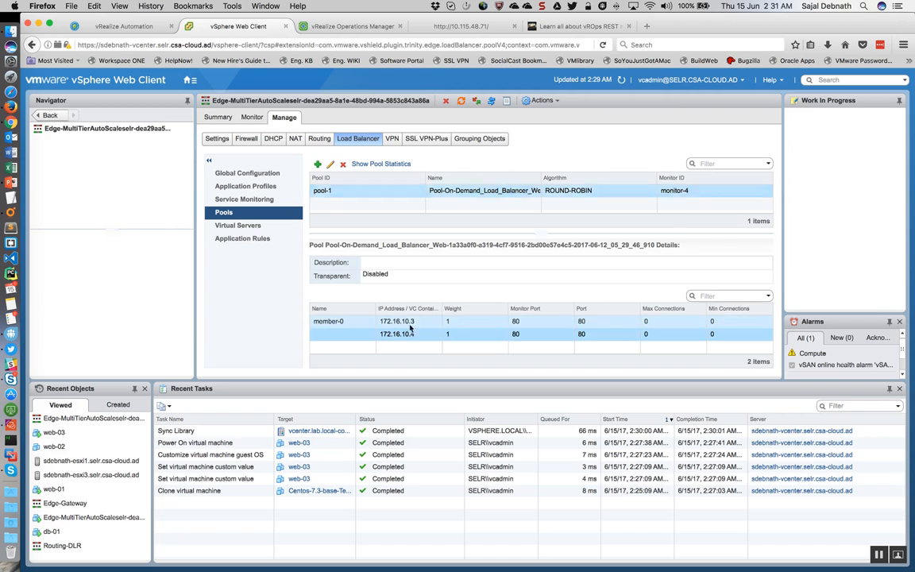
Step: Refresh request 37's execution information in vRealize Automation and check web-03's Power On virtual machine task in the vSphere Web Client
click(117, 26)
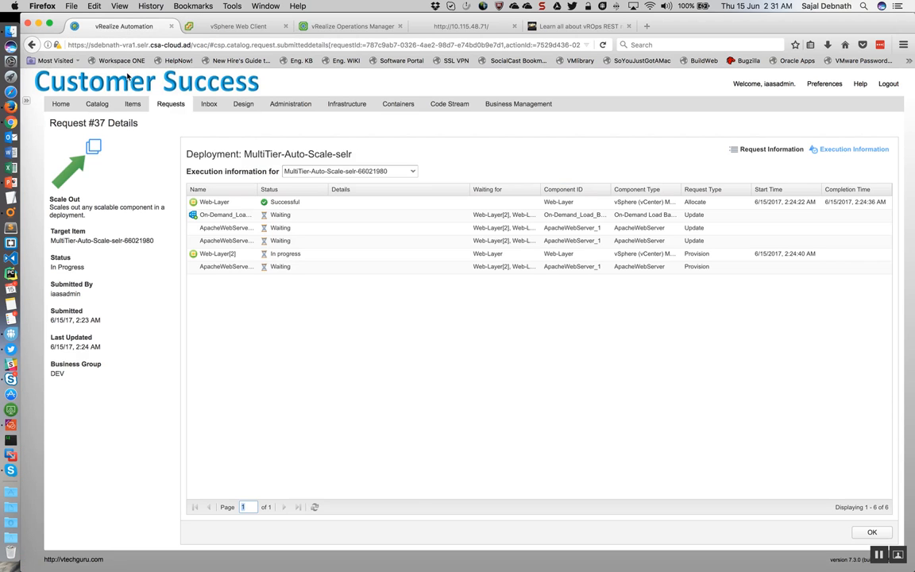
click(314, 507)
click(315, 506)
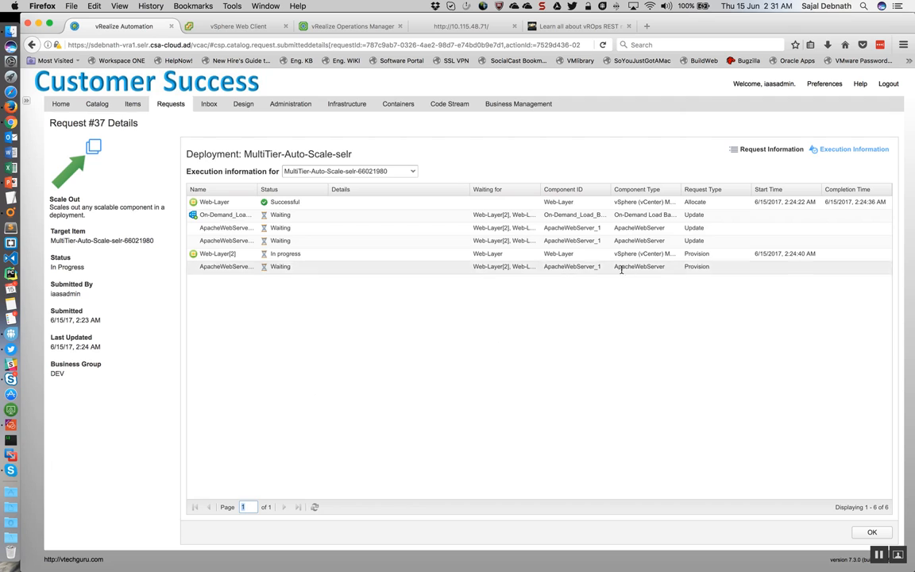
click(222, 29)
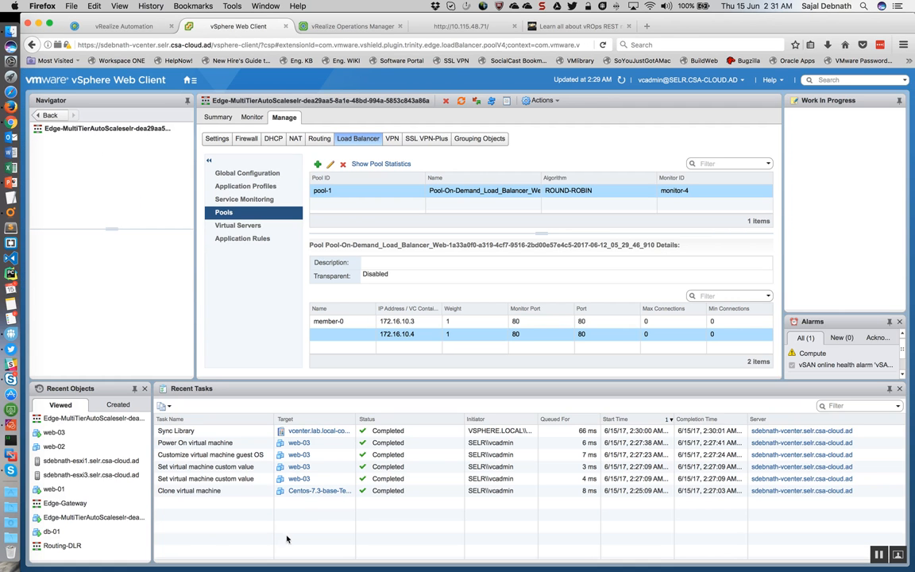
click(305, 443)
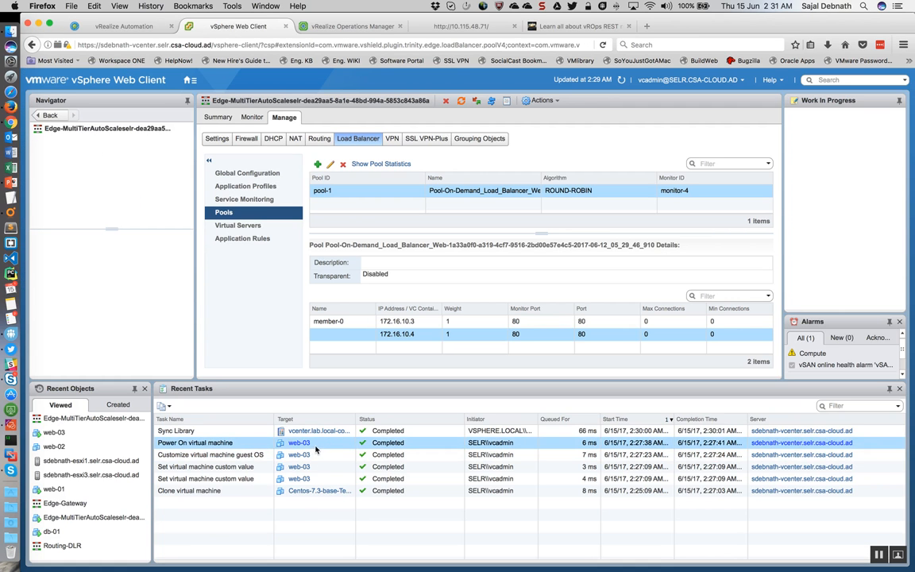
Step: Return to vRealize Automation, close request 37's details and inspect the statuses of the most recent Scale Out requests
click(123, 27)
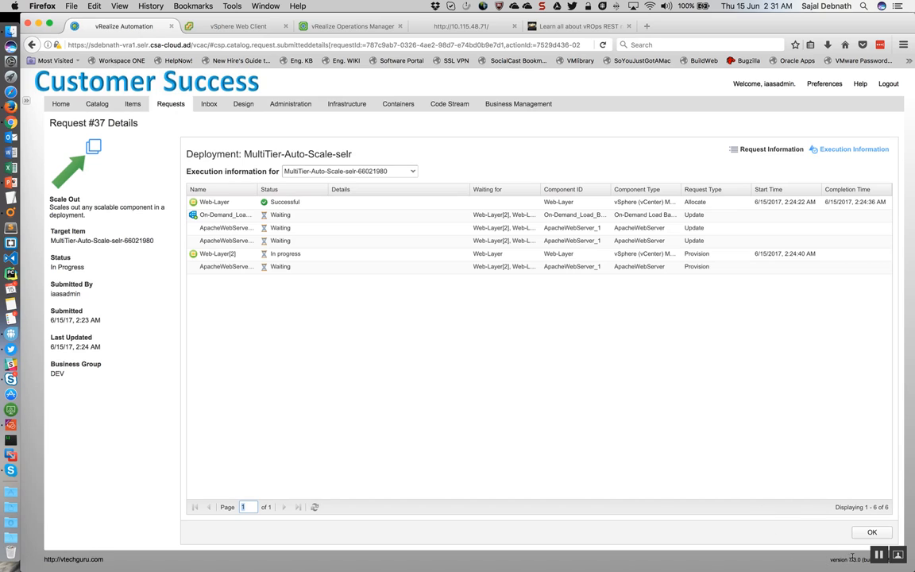
click(878, 558)
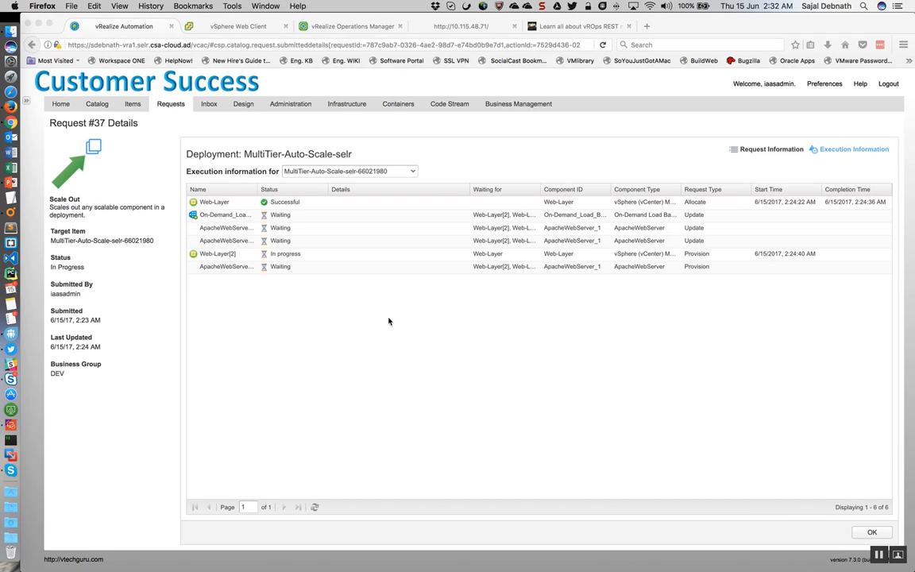
click(179, 116)
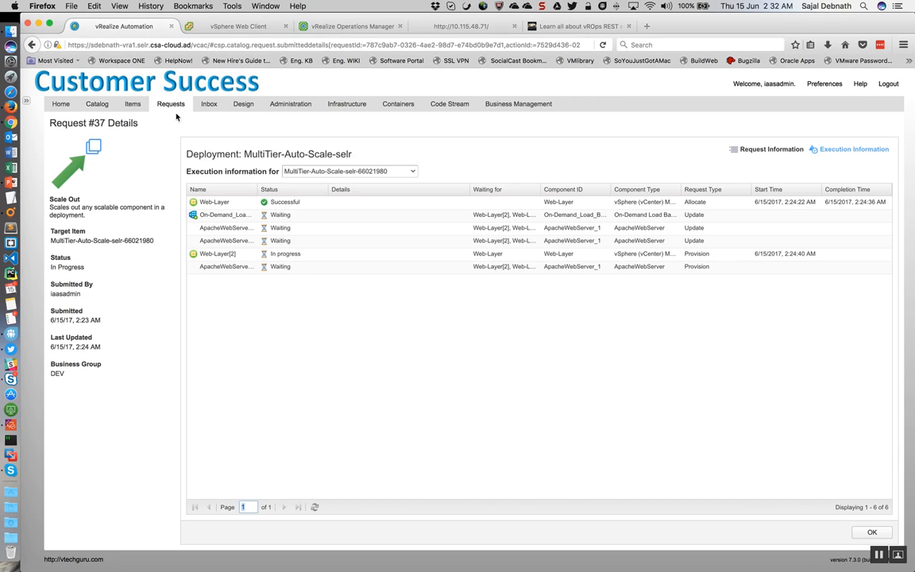
click(871, 532)
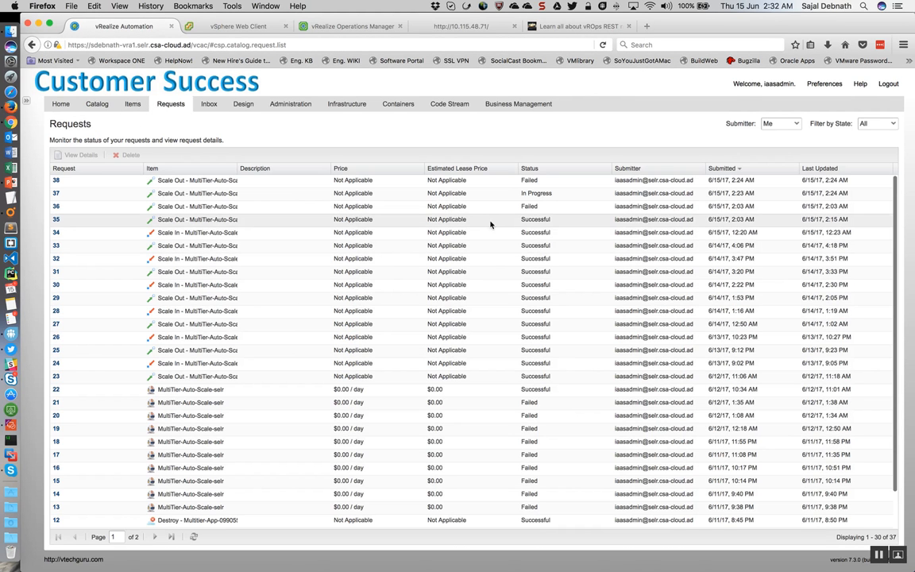
click(527, 205)
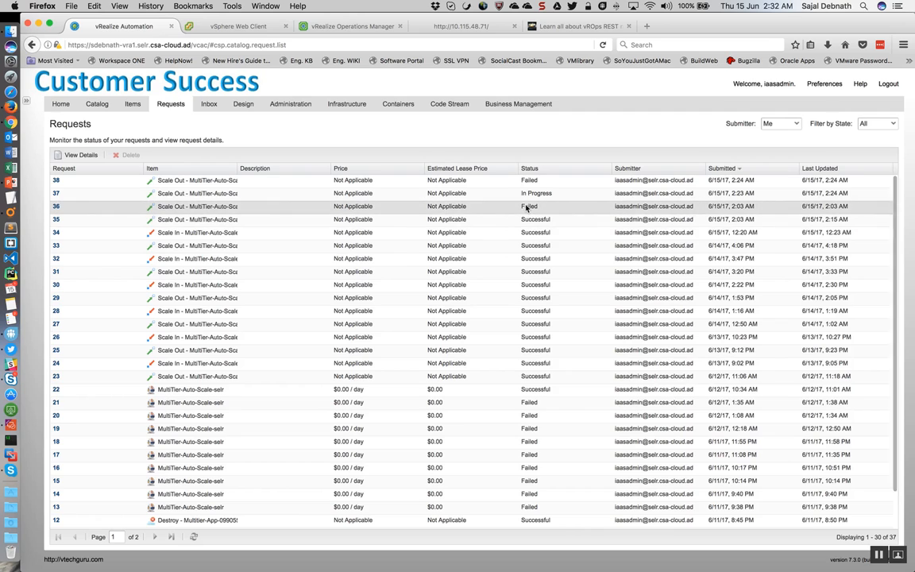
click(527, 193)
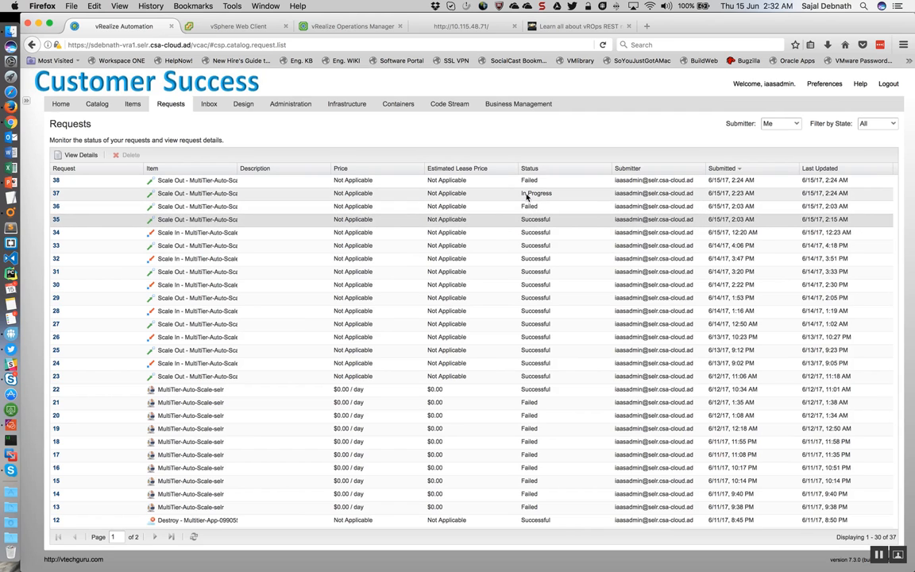
click(524, 182)
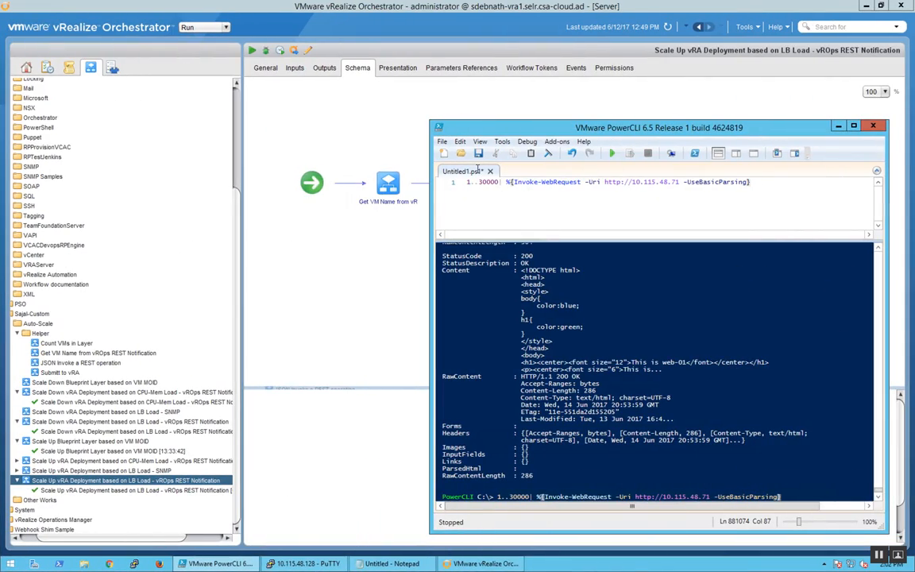
Step: Switch to vRealize Orchestrator, show the vROps SNMP Trap policy's logs and highlight the final "Trap Found" entry for LB Load High
click(308, 115)
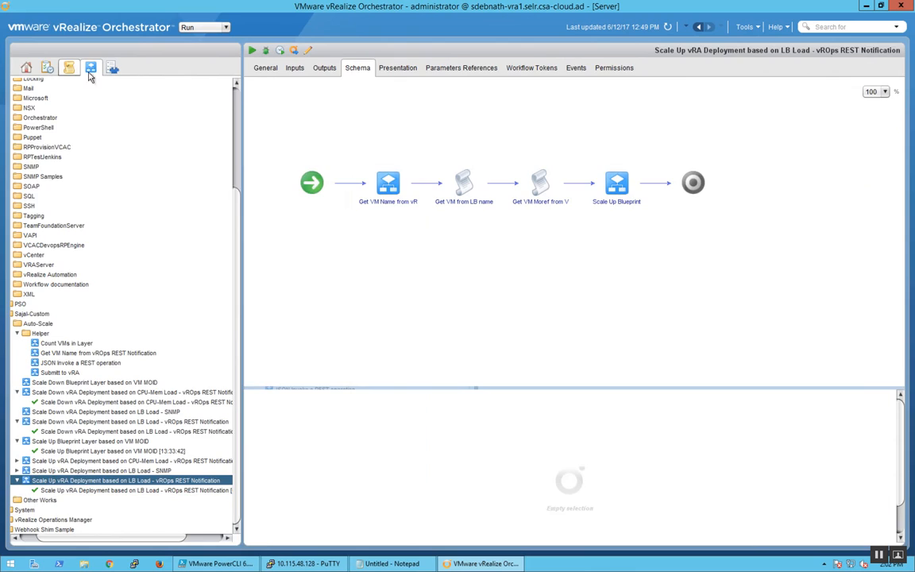
click(72, 70)
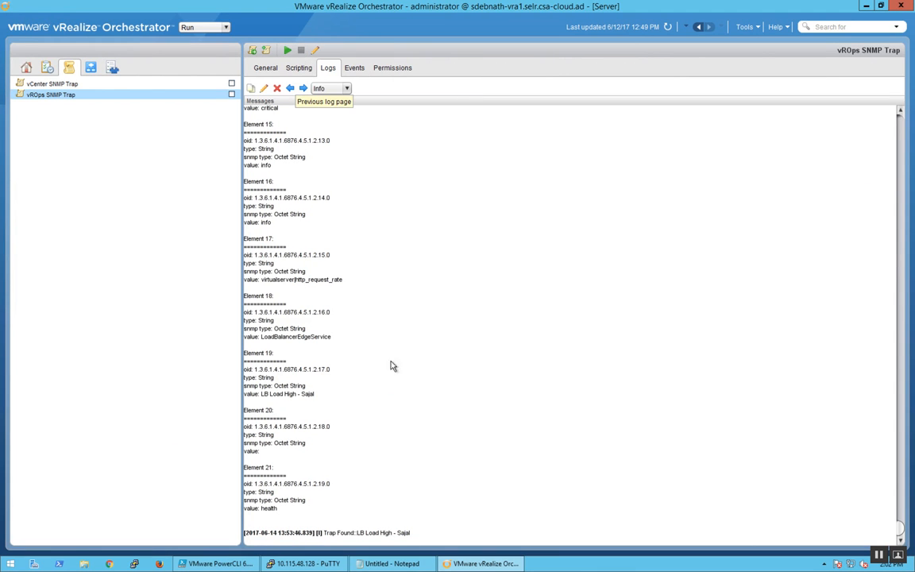
drag(361, 538, 329, 539)
drag(400, 539, 411, 539)
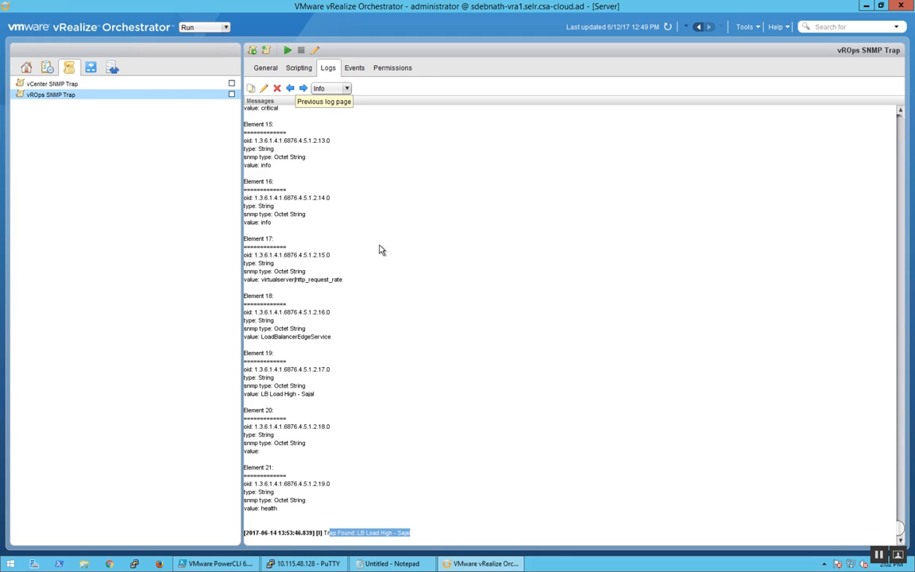
Step: Switch back to vRealize Automation and open the execution information of Scale Out request 37
key(ctrl+Left)
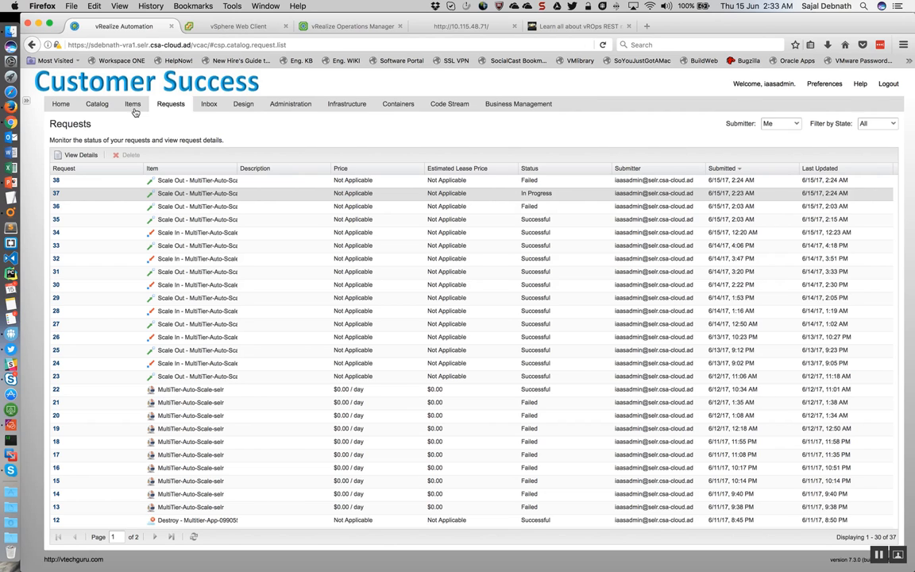
click(56, 194)
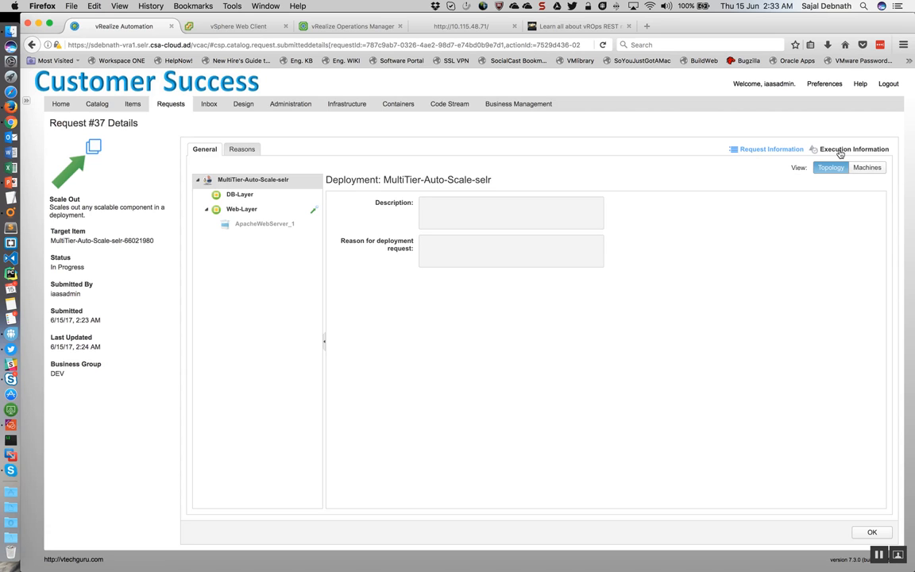
click(839, 150)
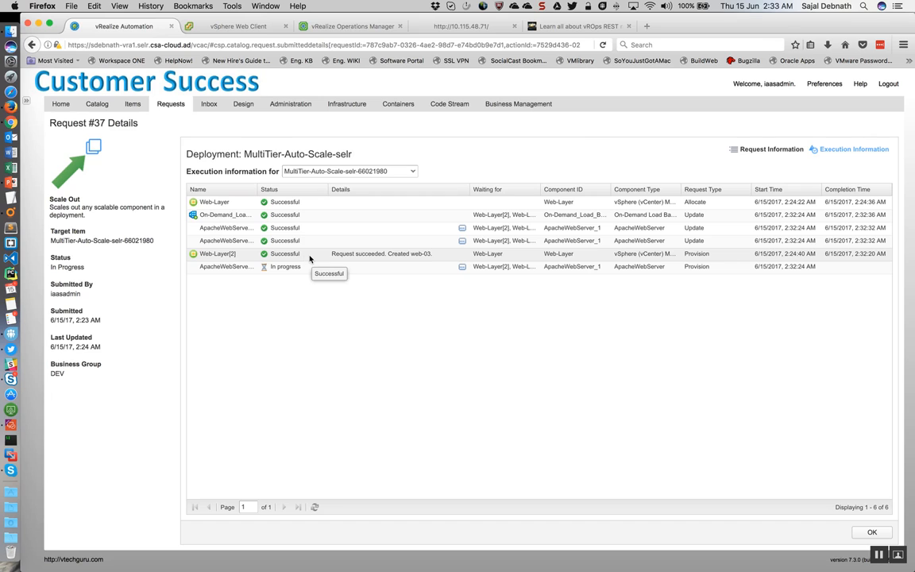
Step: Open the logs for the in-progress ApacheWebServer_1[2] component and read the install log through to its end
click(462, 268)
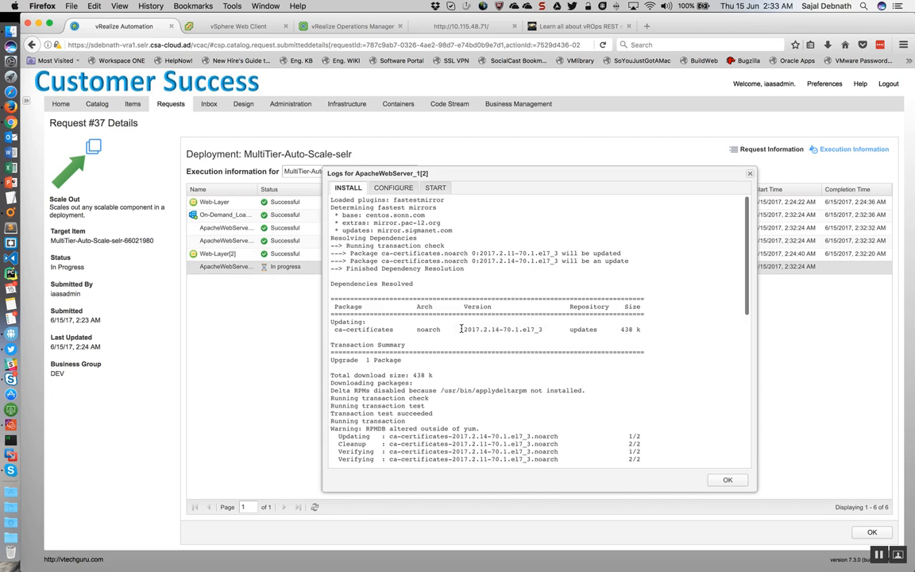
scroll(443, 297, down, 10)
scroll(409, 312, down, 10)
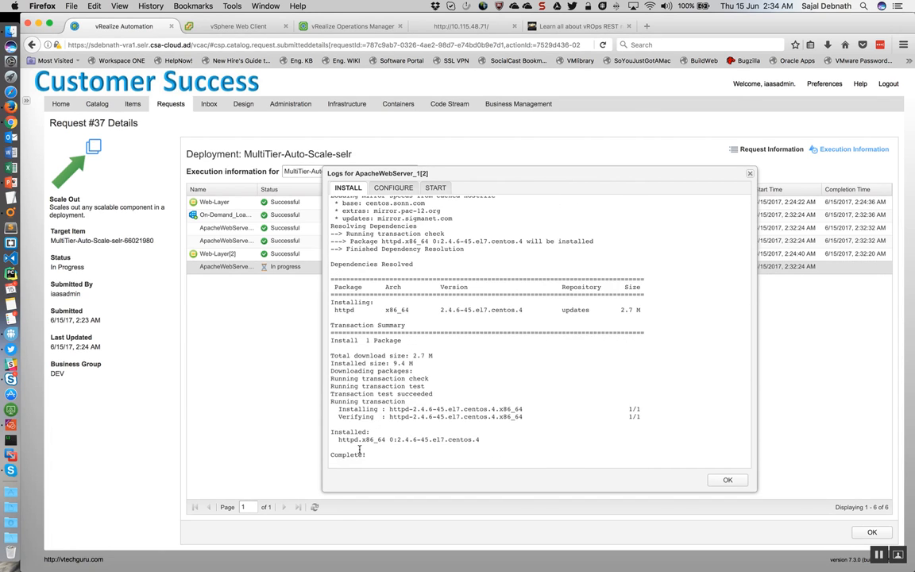
Step: Review the installed httpd package plus the configure and start logs of ApacheWebServer_1[2], and refresh request 37's execution information
drag(339, 441, 465, 444)
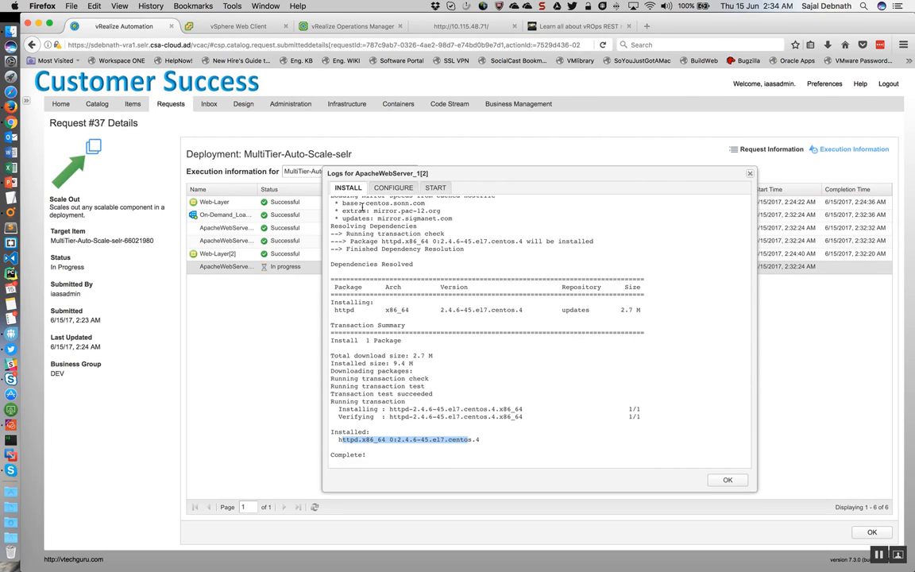
click(392, 189)
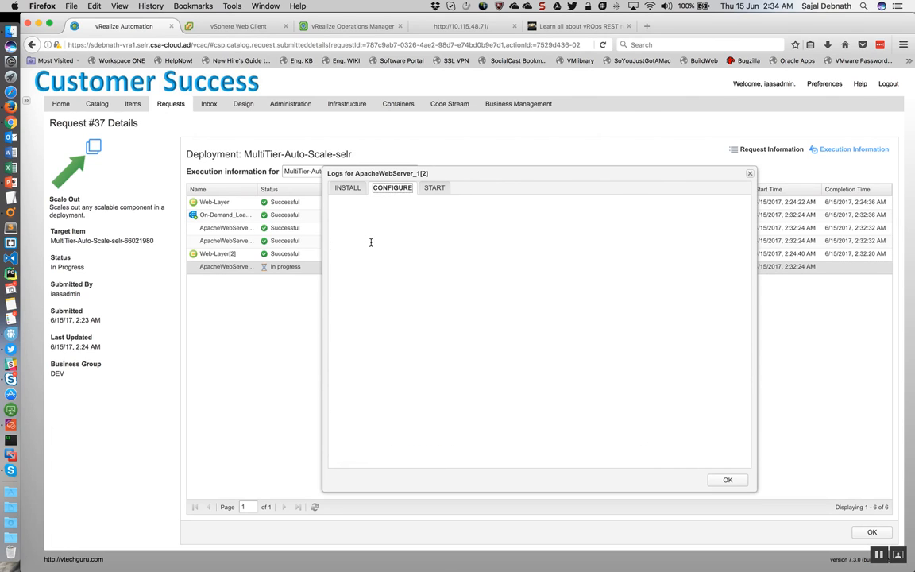
click(433, 249)
click(428, 191)
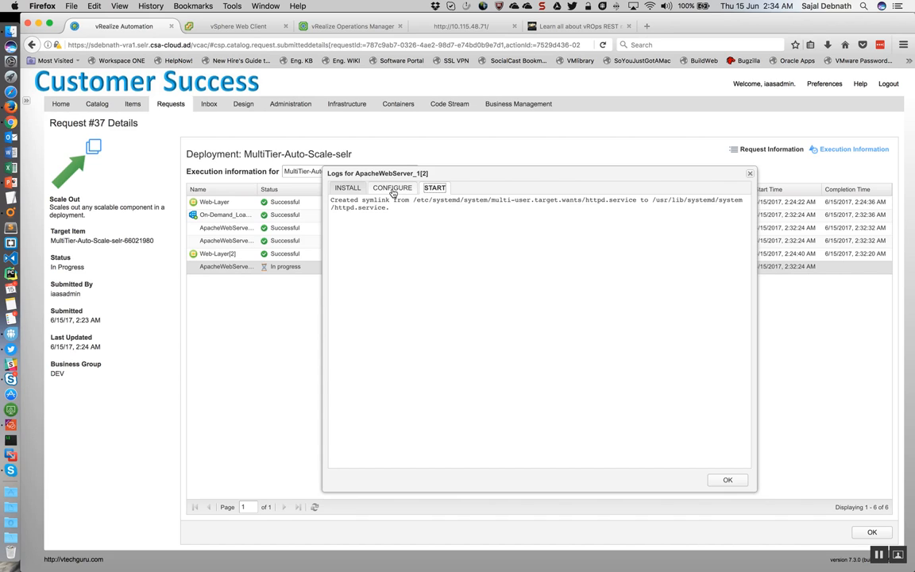
drag(396, 211, 326, 199)
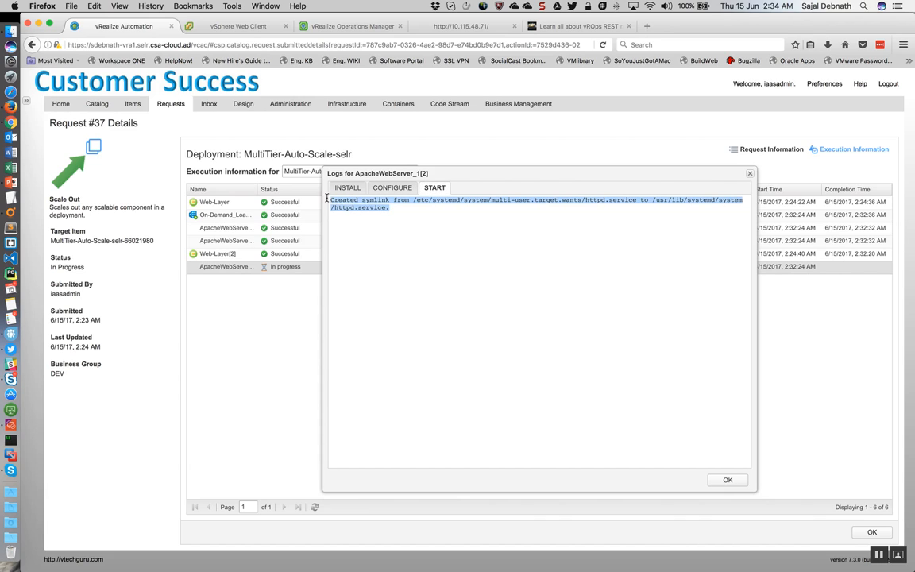
click(386, 222)
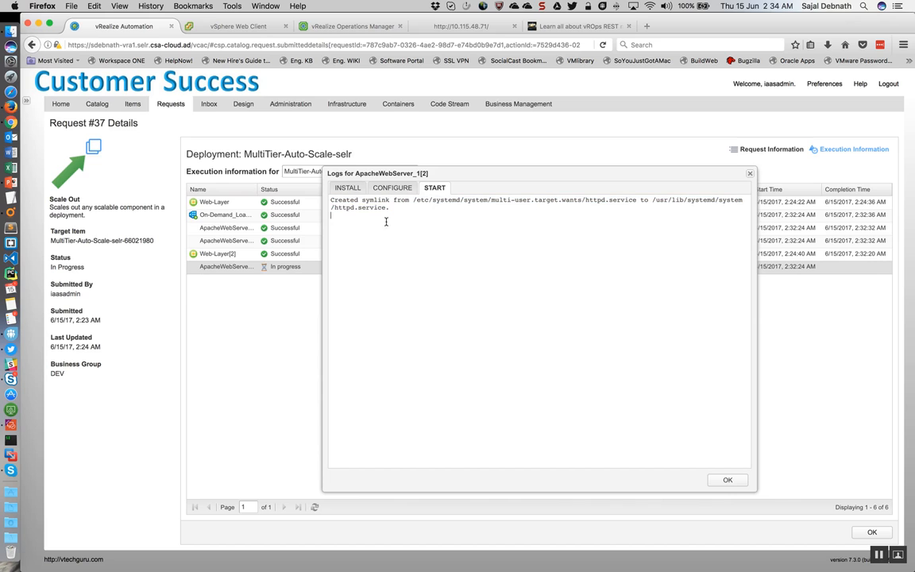
click(727, 481)
click(314, 508)
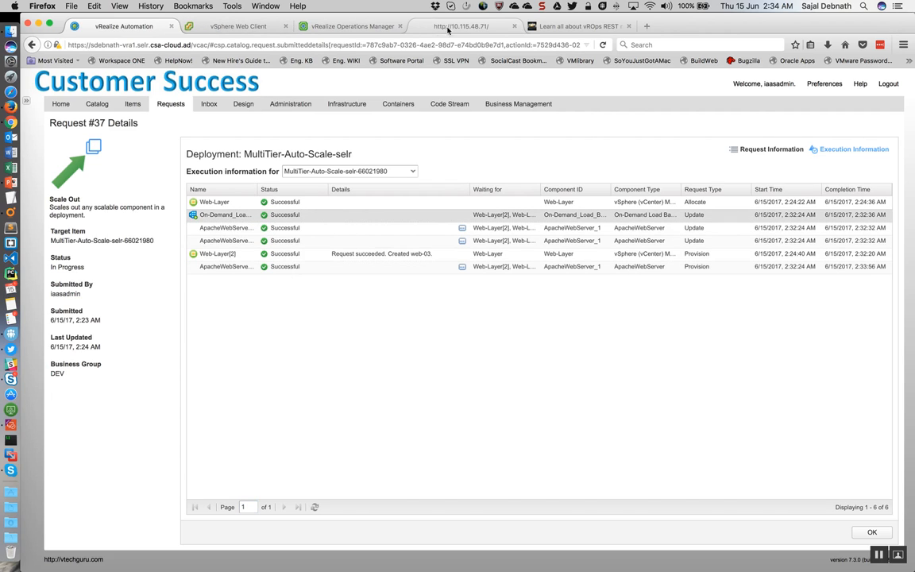
Step: Go to the test website at 10.115.48.71 and reload it repeatedly to check which web servers answer
click(447, 28)
click(603, 45)
click(603, 46)
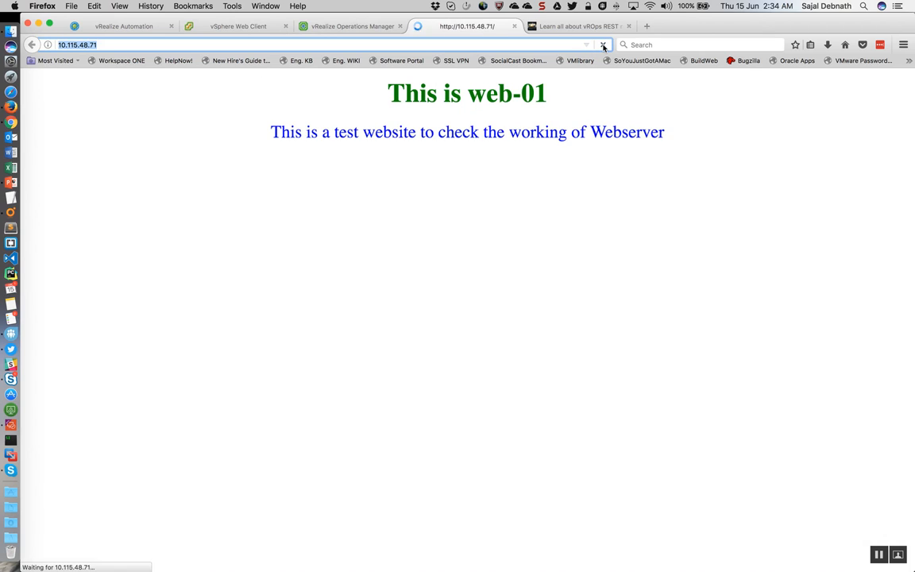
click(603, 45)
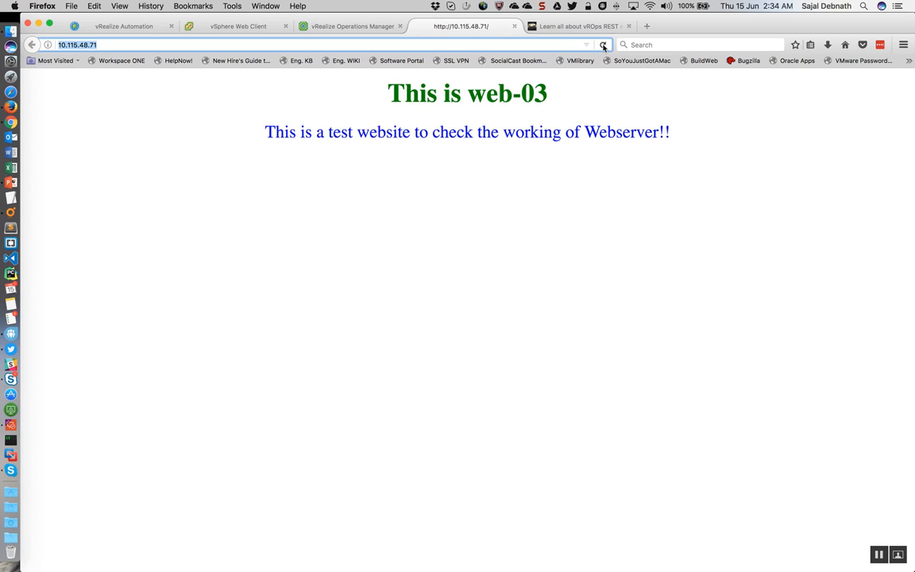
click(603, 45)
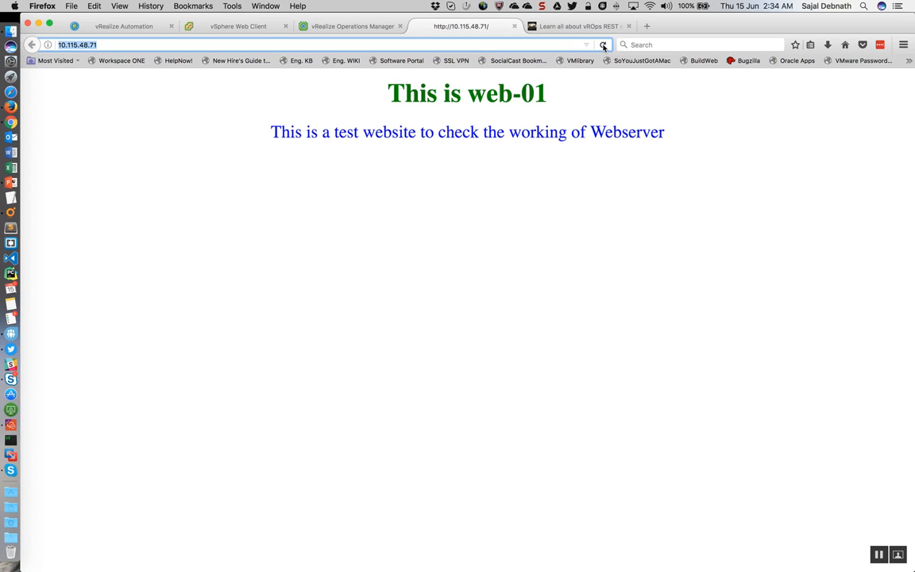
click(602, 46)
click(602, 45)
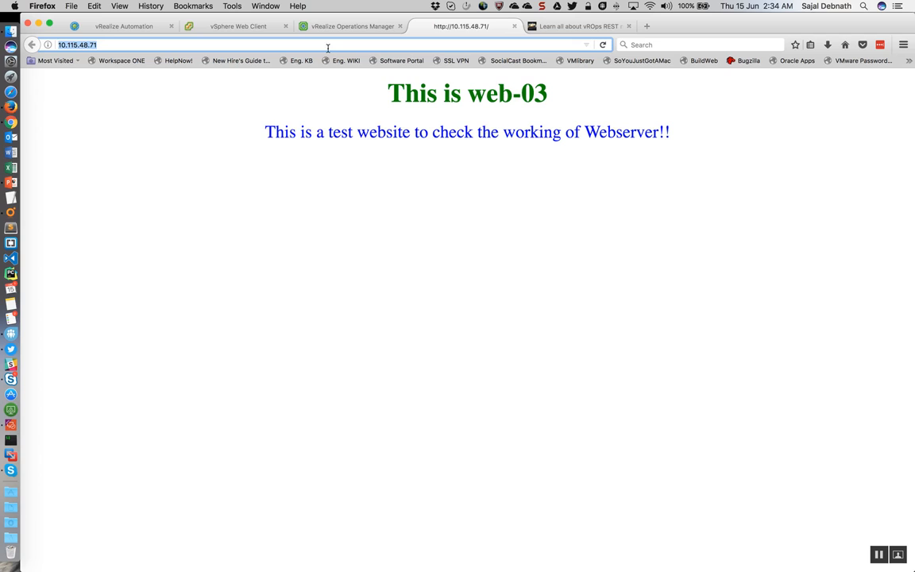
Step: Switch to the vSphere Web Client and inspect the members of load balancer pool-1, including 172.16.10.5
click(254, 29)
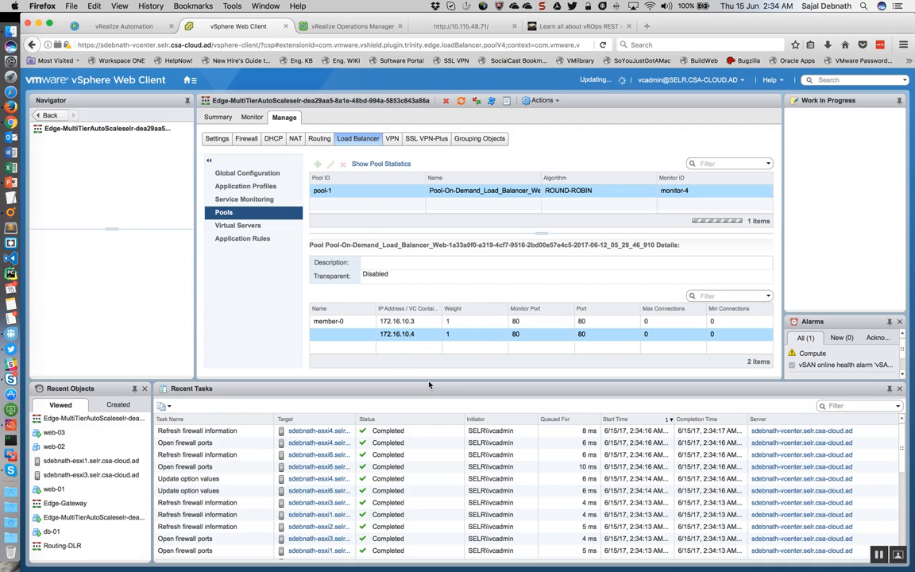
click(381, 320)
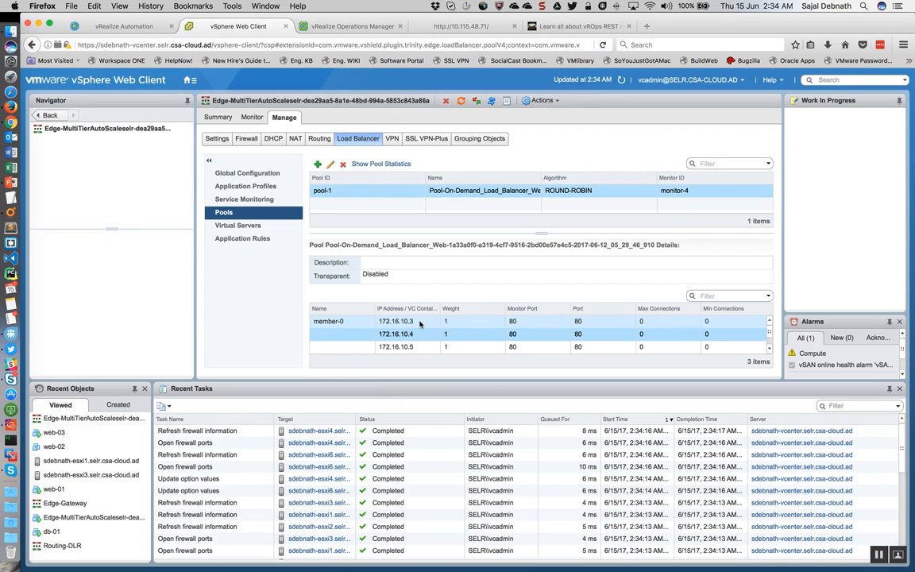
click(417, 347)
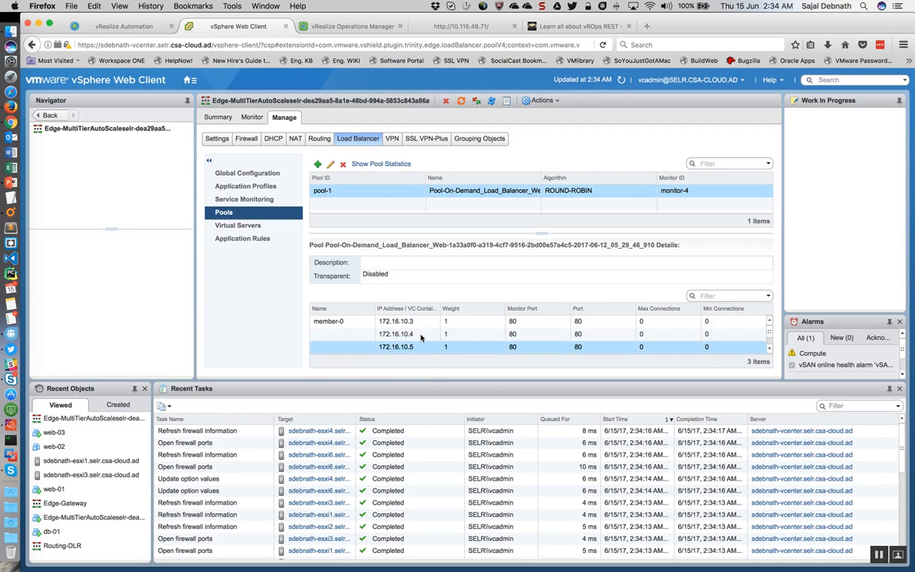
Step: Switch to vRealize Operations Manager and suspend the LB Load Down alert for 60 minutes
click(367, 28)
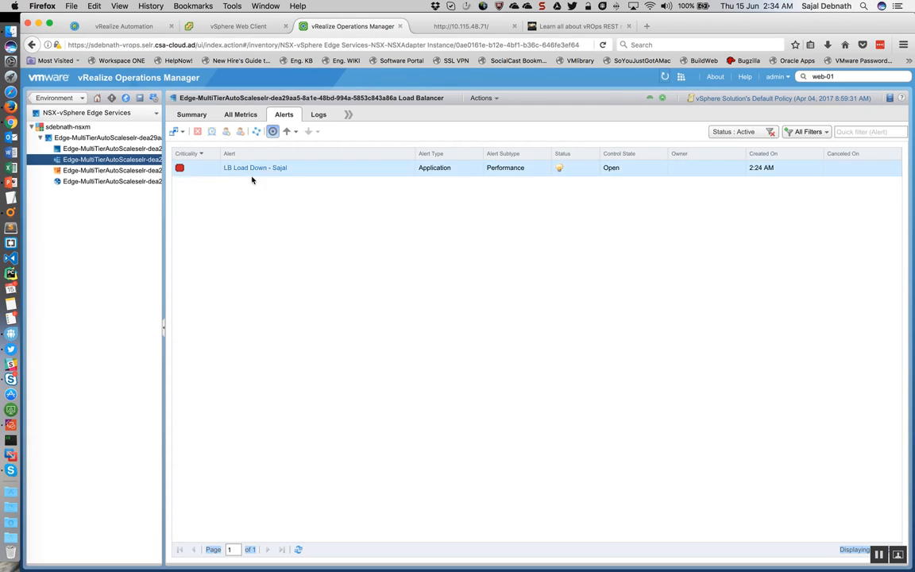
click(372, 170)
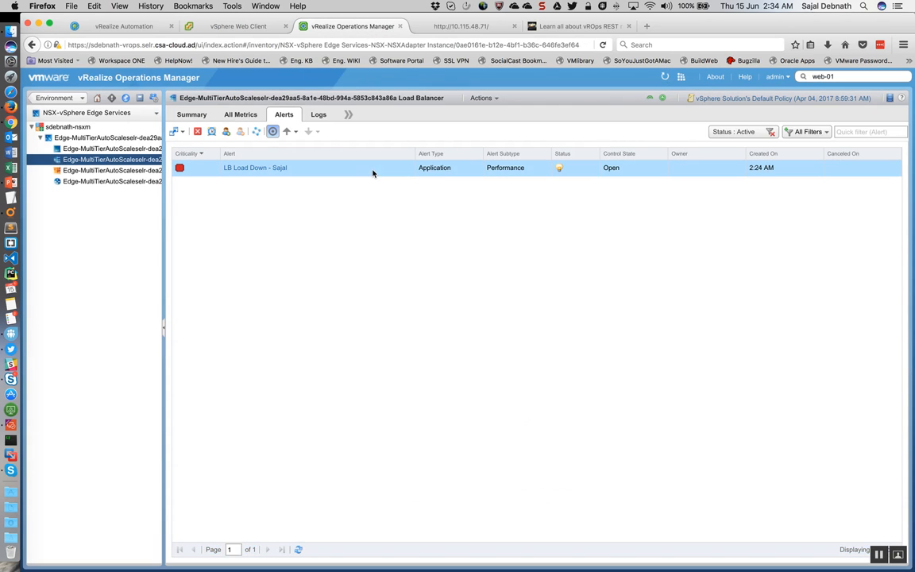
click(212, 133)
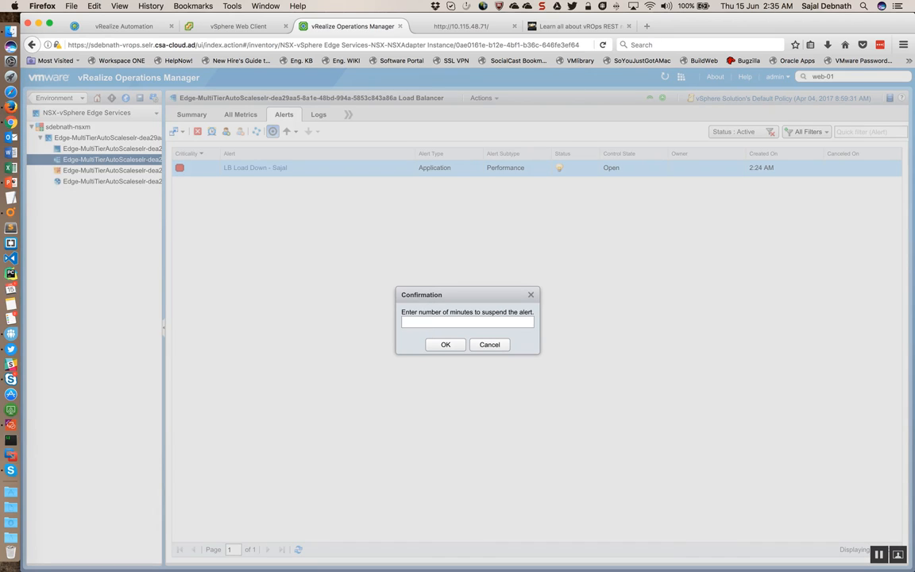
text(60)
click(443, 345)
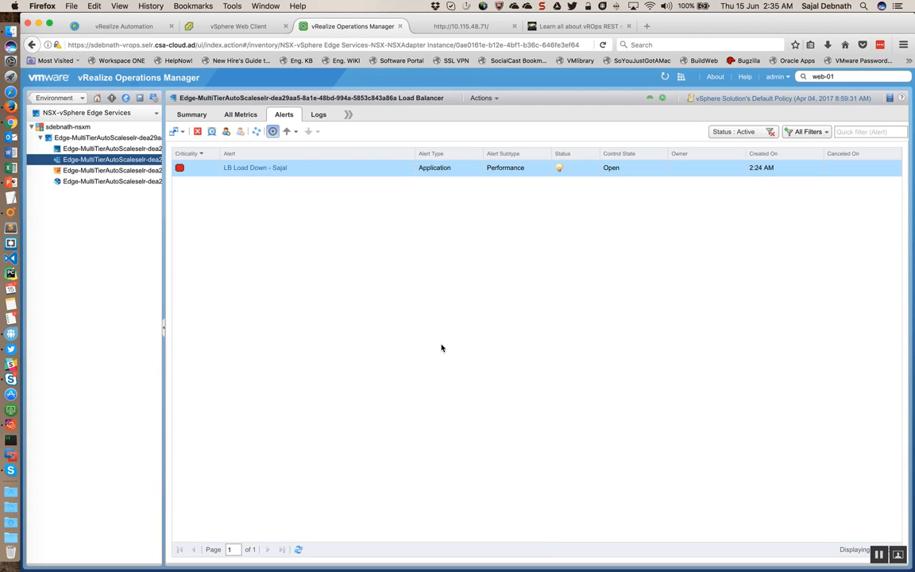
Step: Switch to vRealize Orchestrator's workflows and collapse the runs under the Scale Up LB Load REST Notification and Scale Up Blueprint Layer workflows
key(ctrl+Right)
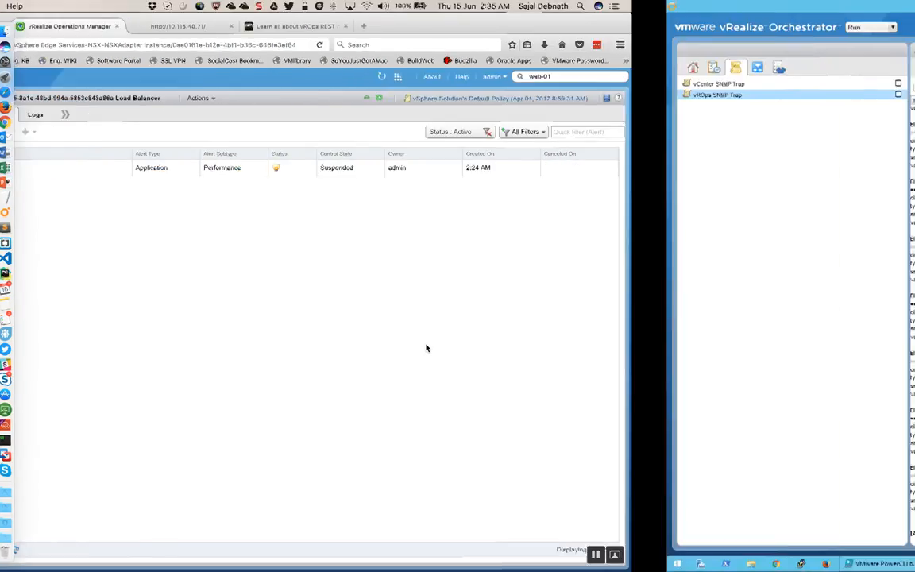
click(91, 68)
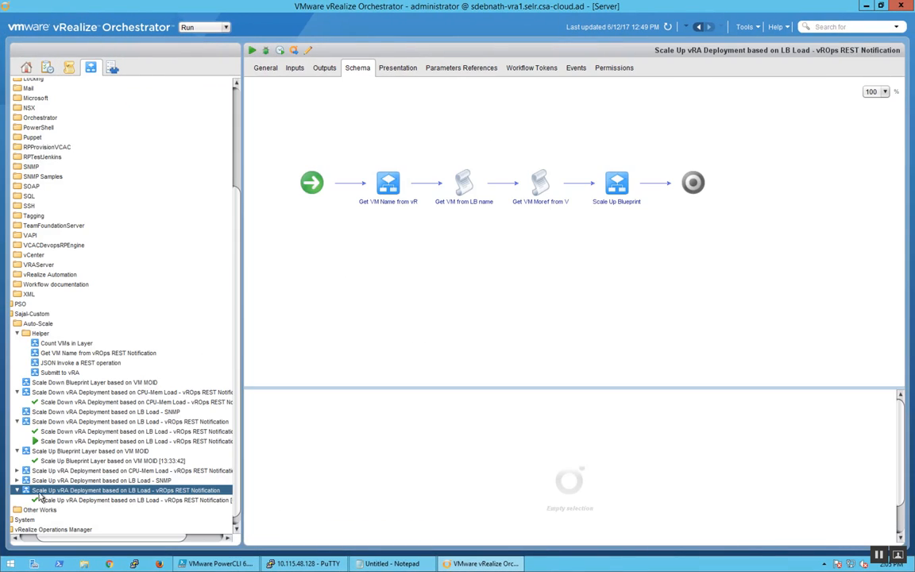
click(16, 491)
click(17, 491)
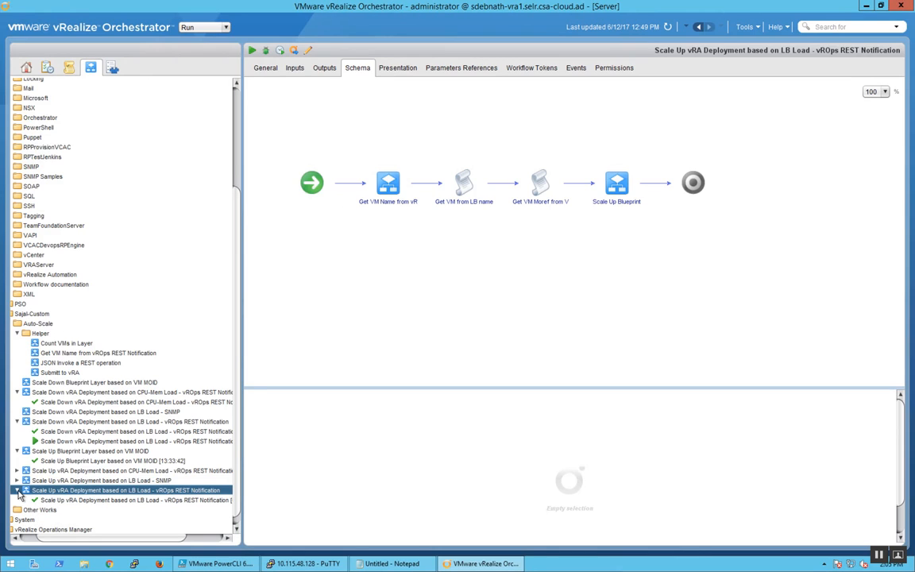
click(17, 491)
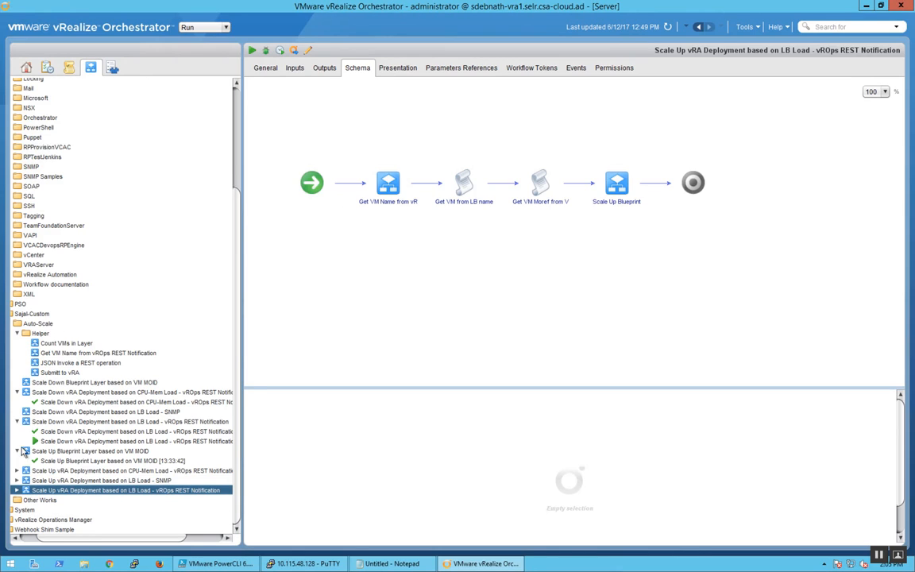
click(18, 451)
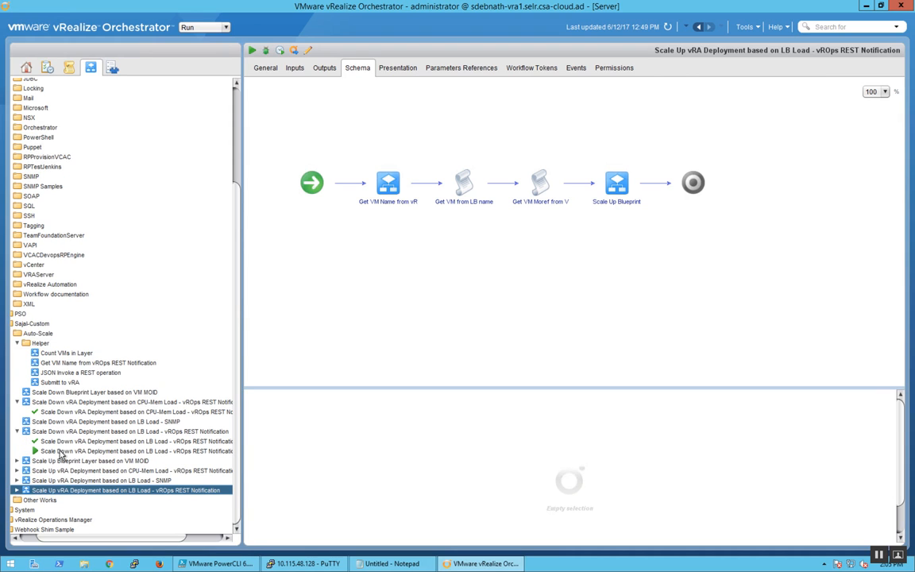
Step: Compare the logs of the LB Load REST Notification Scale Down runs and highlight the newest run's Scale In request entries
click(83, 451)
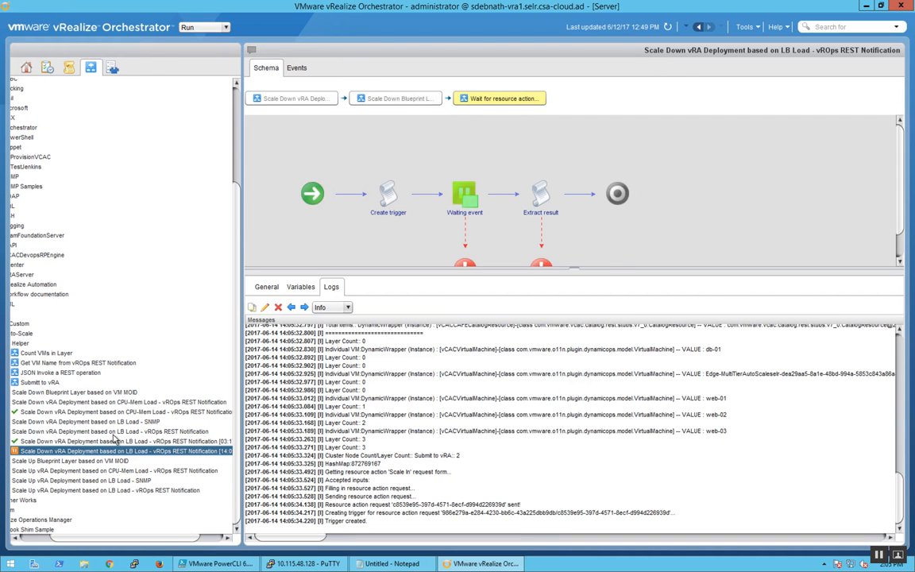
drag(106, 538, 34, 538)
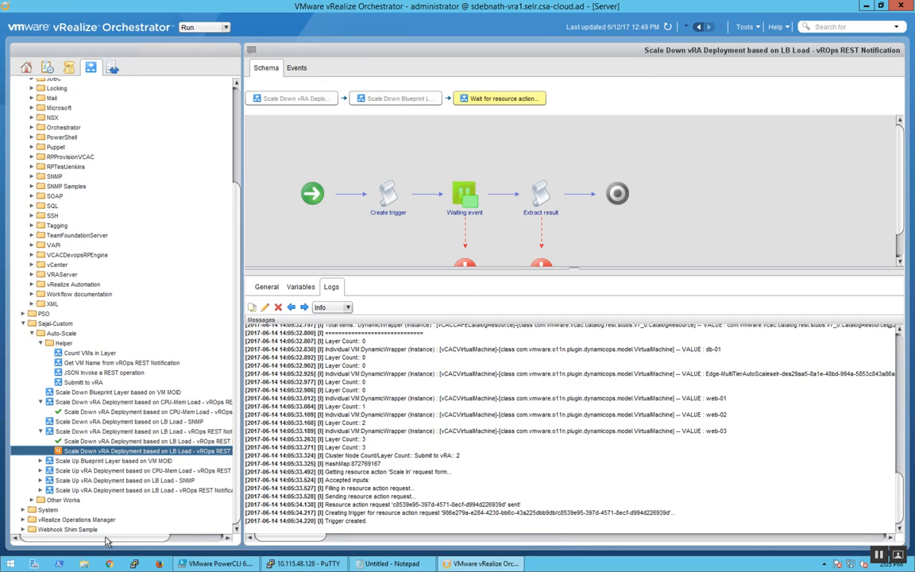
drag(111, 539, 165, 541)
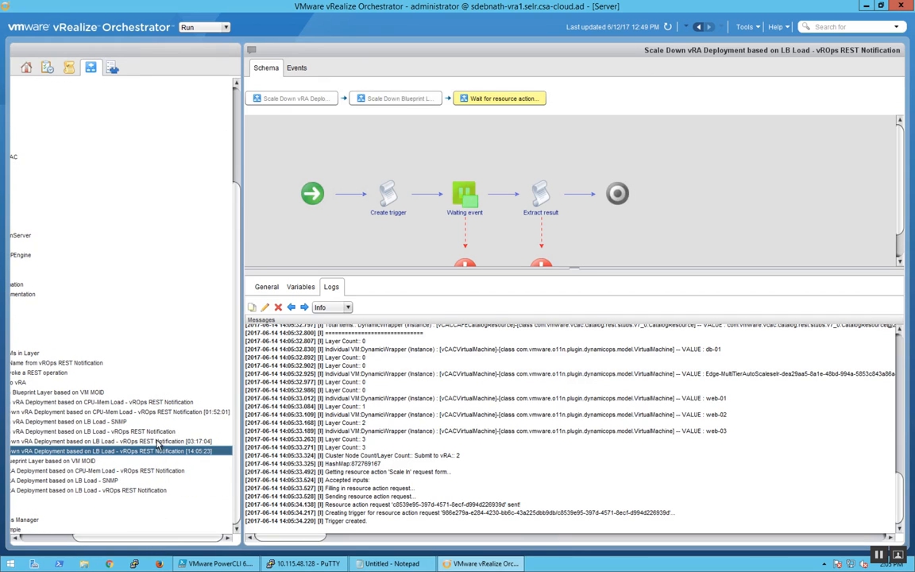
key(Up)
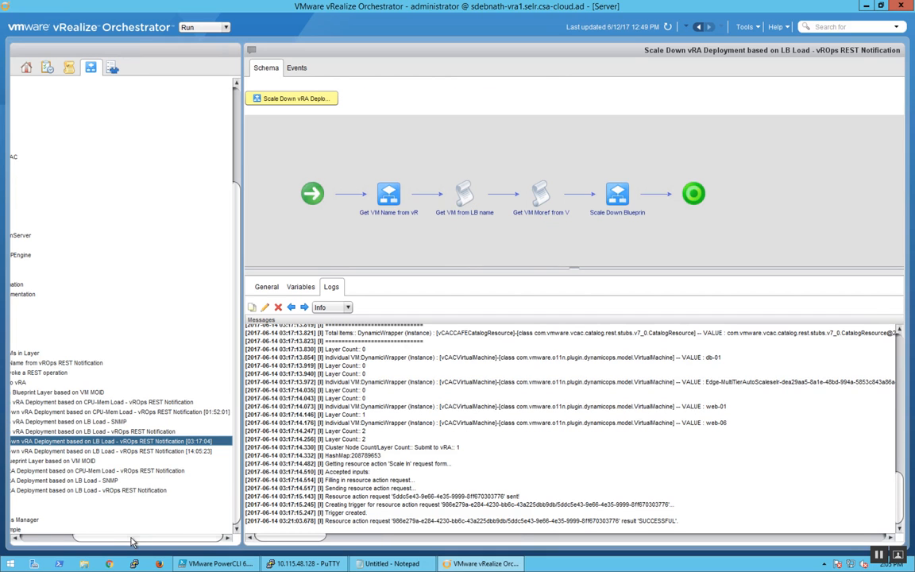
drag(62, 542, 9, 541)
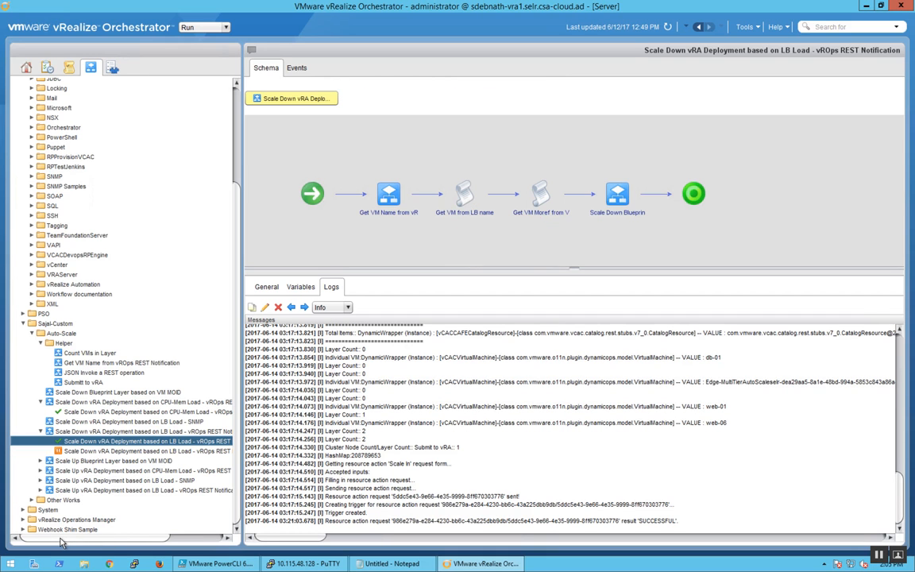
click(90, 451)
drag(368, 526, 292, 462)
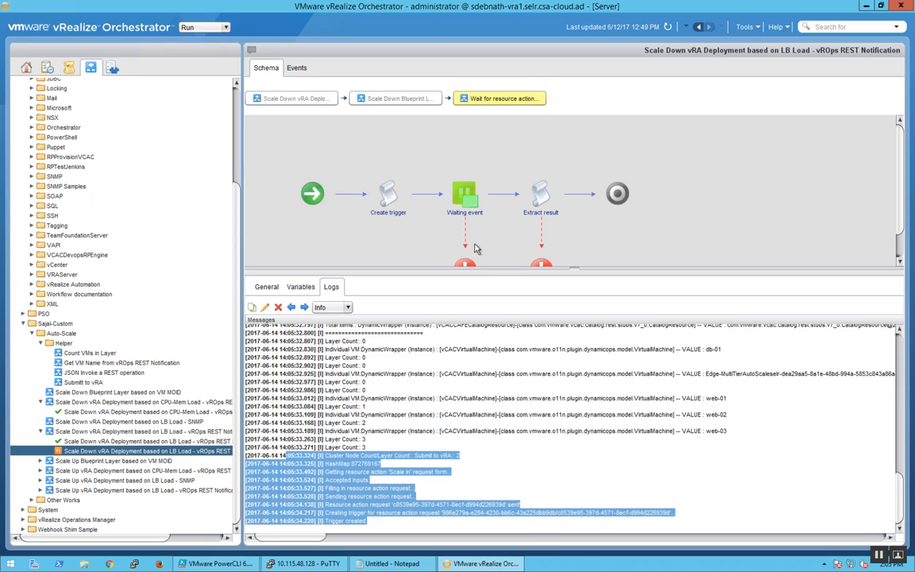
Step: Return to vRealize Automation, close request 37's details and select the newest Scale In request in the list
key(ctrl+Left)
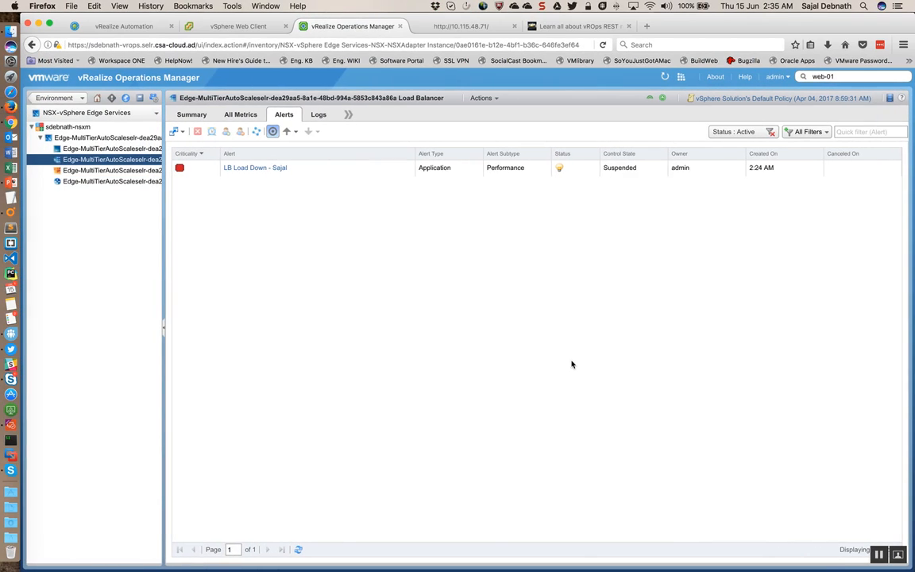
click(127, 26)
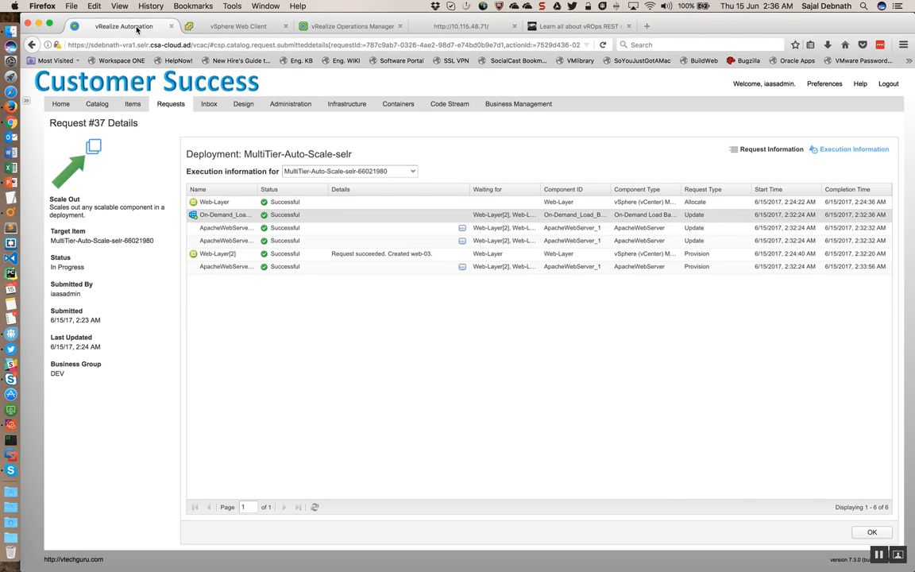
click(872, 532)
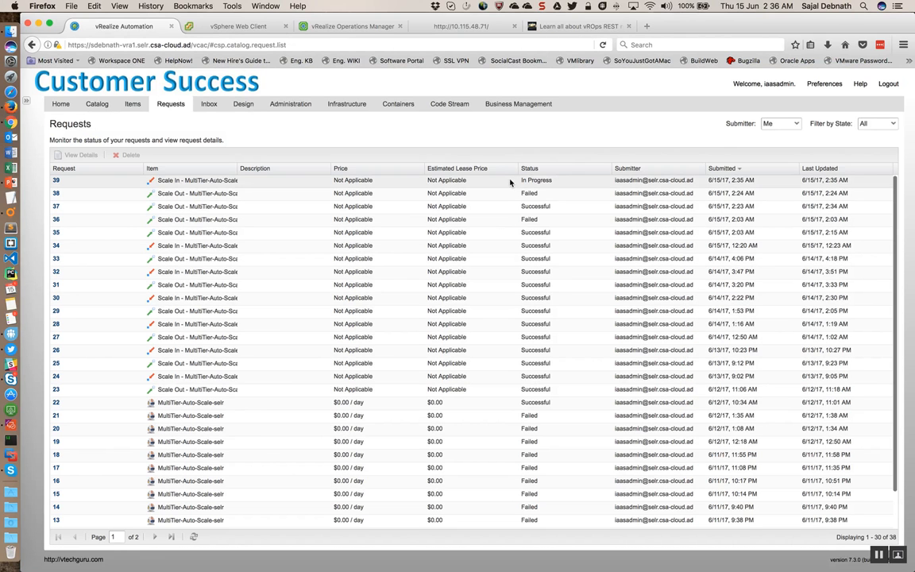
click(279, 180)
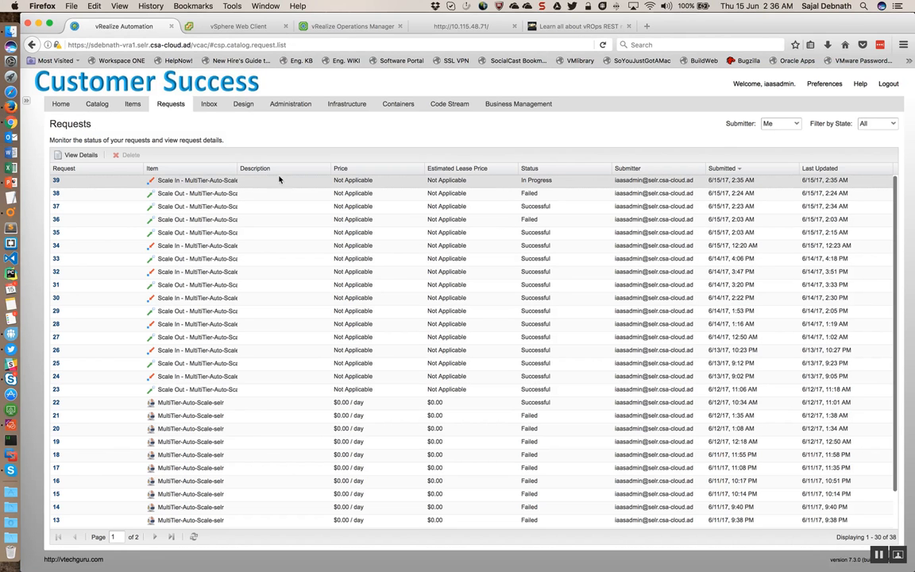
Step: Open the execution information of Scale In request 39 and refresh the component statuses
click(55, 182)
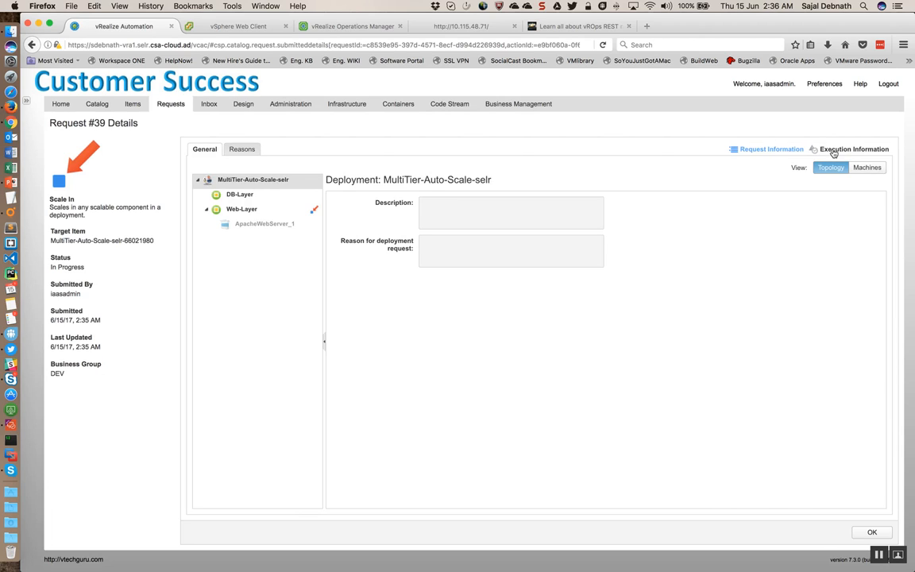
click(834, 151)
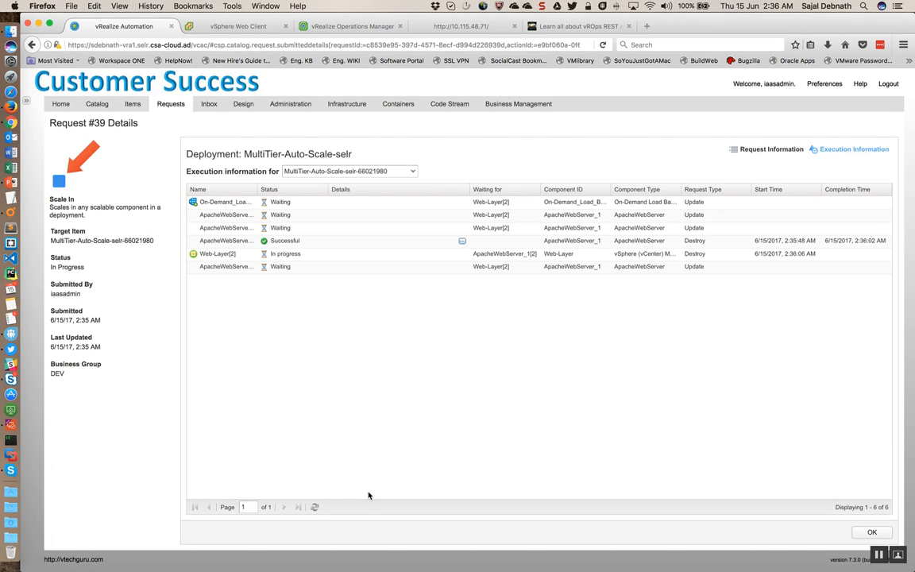
click(315, 507)
click(314, 506)
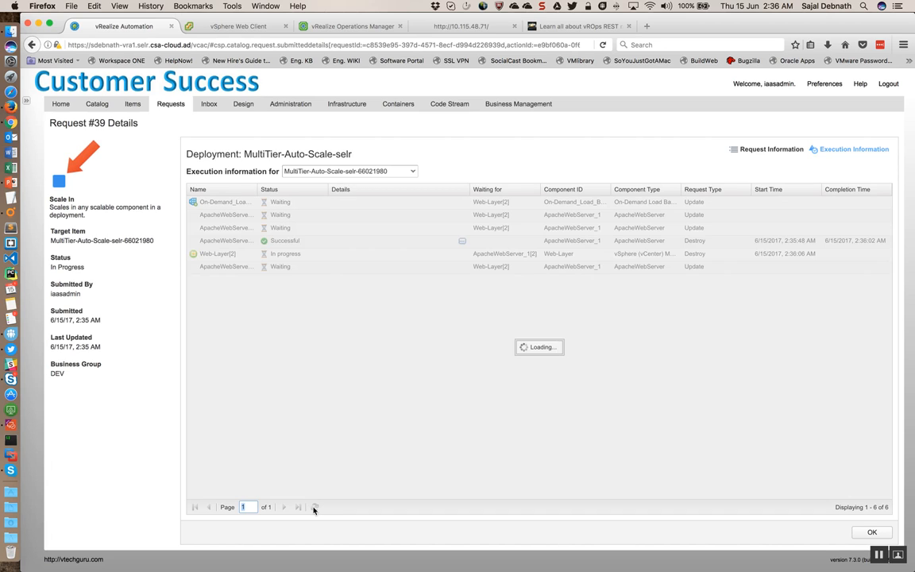
Step: View the ApacheWebServer_1[2] component's logs, and look through the recent tasks in the vSphere Web Client for activity on web-03
click(461, 241)
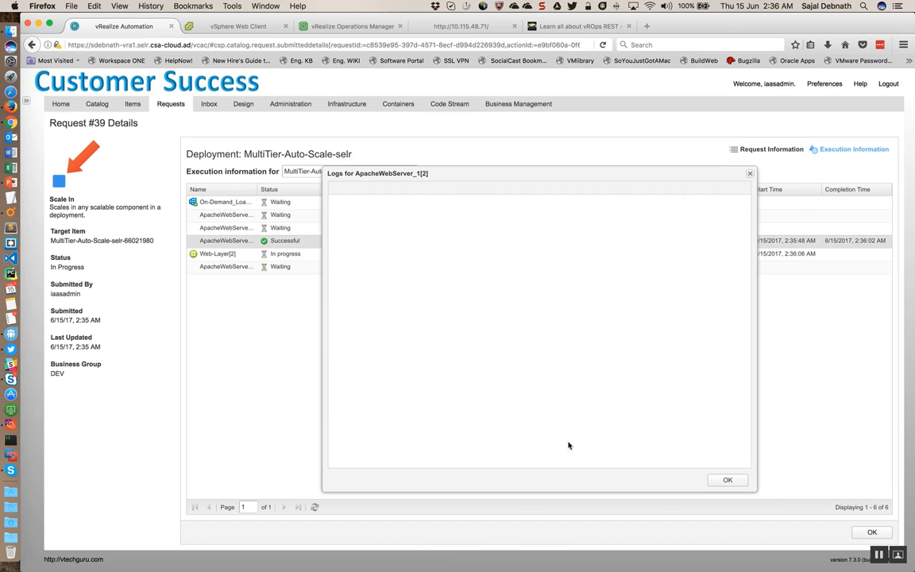
click(725, 480)
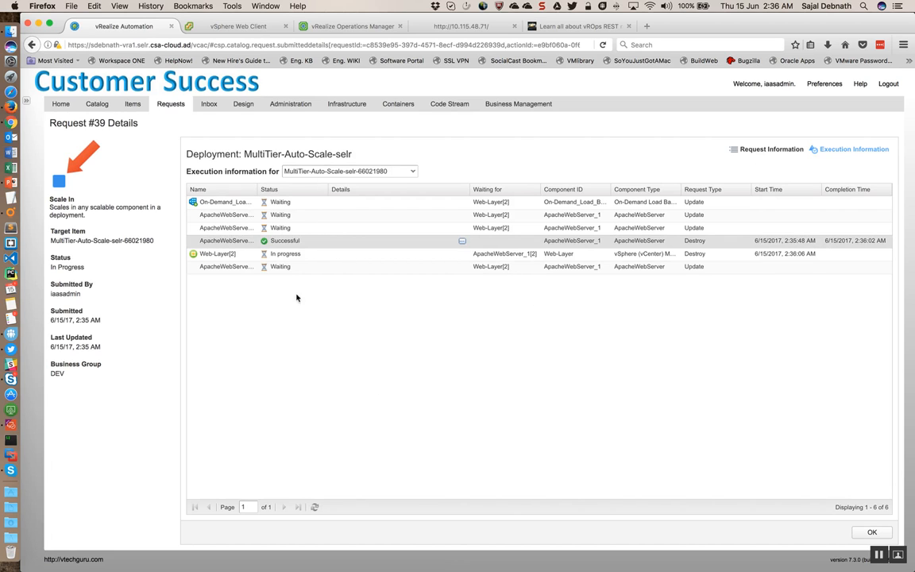
click(236, 28)
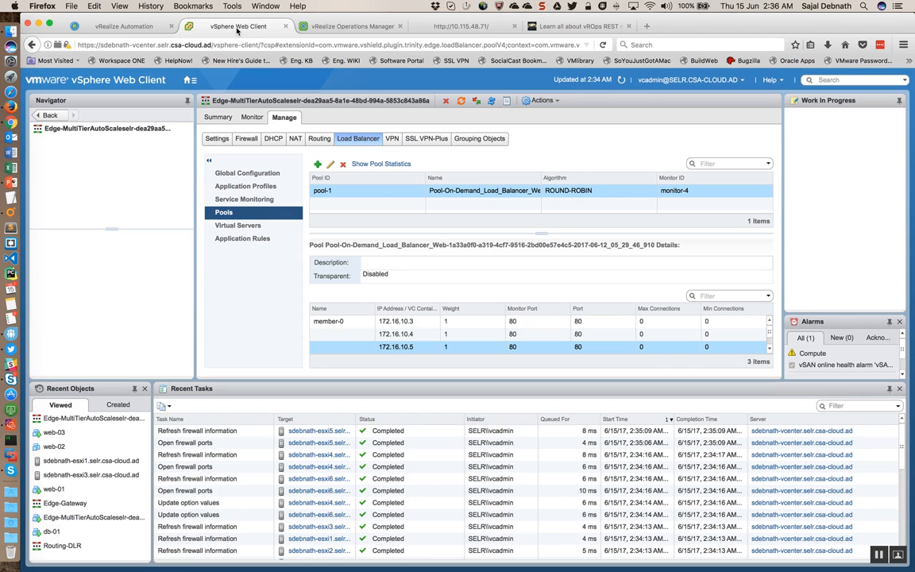
scroll(291, 470, down, 4)
scroll(291, 470, down, 3)
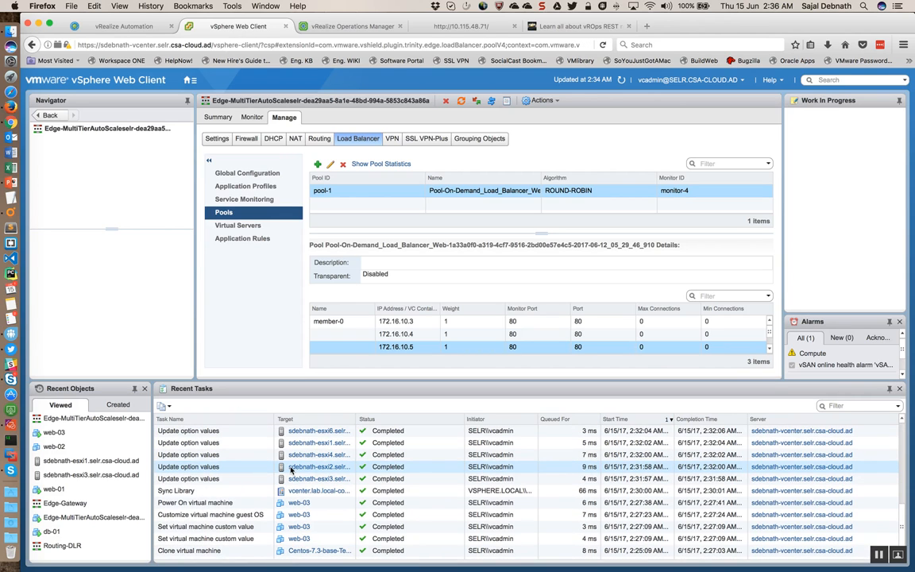
scroll(291, 470, up, 7)
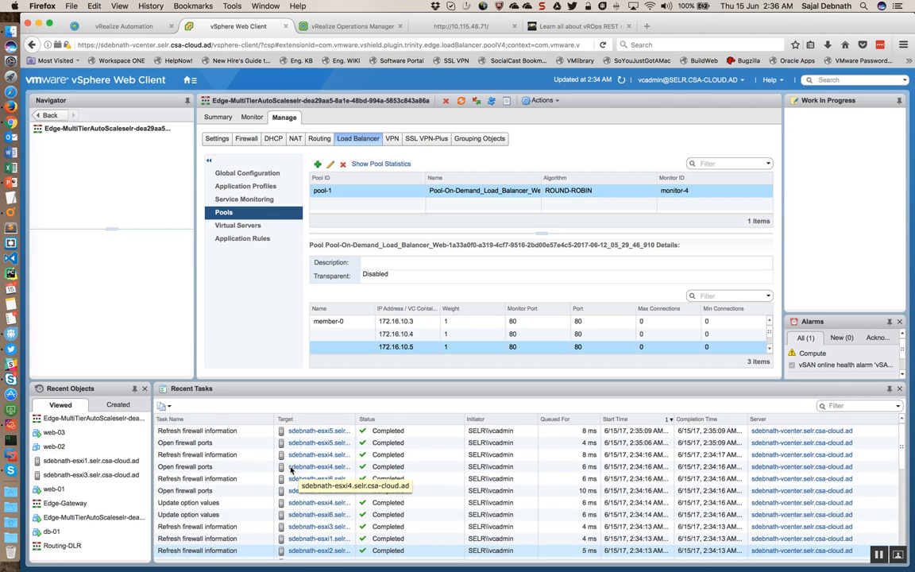
Step: Return to request 39's execution information in vRealize Automation and refresh the component statuses
click(125, 26)
click(314, 507)
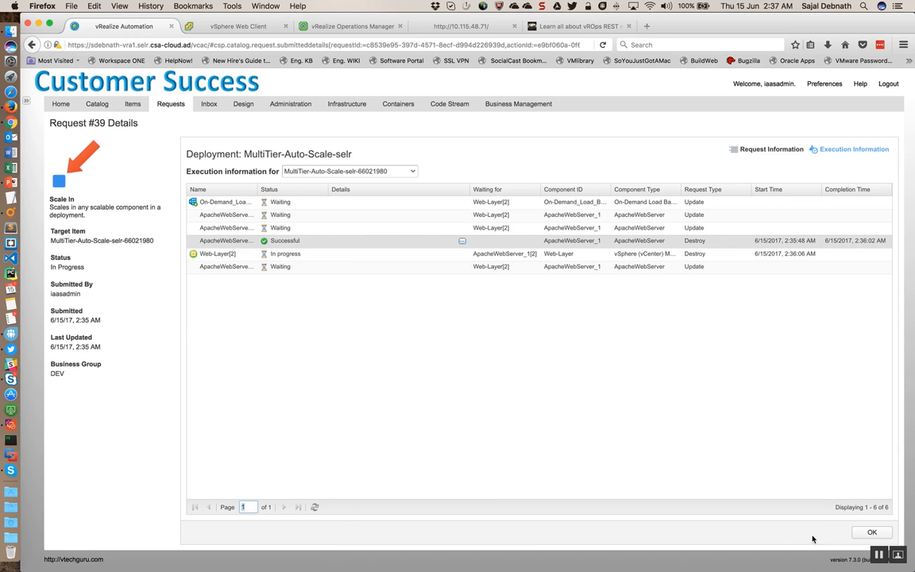
click(879, 554)
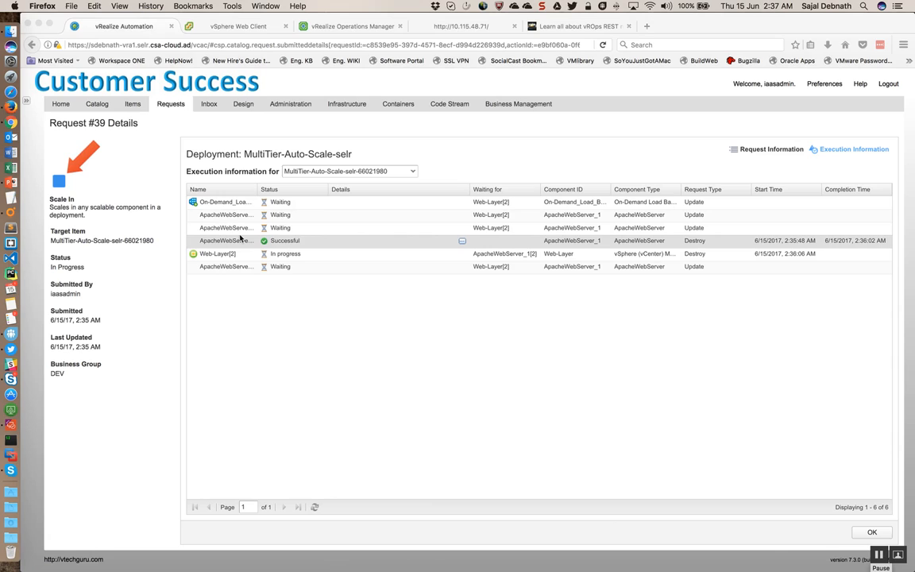
Step: Examine the status and request type of the on-demand load balancer, Web-Layer[2] and ApacheWebServer destroy entries
click(303, 208)
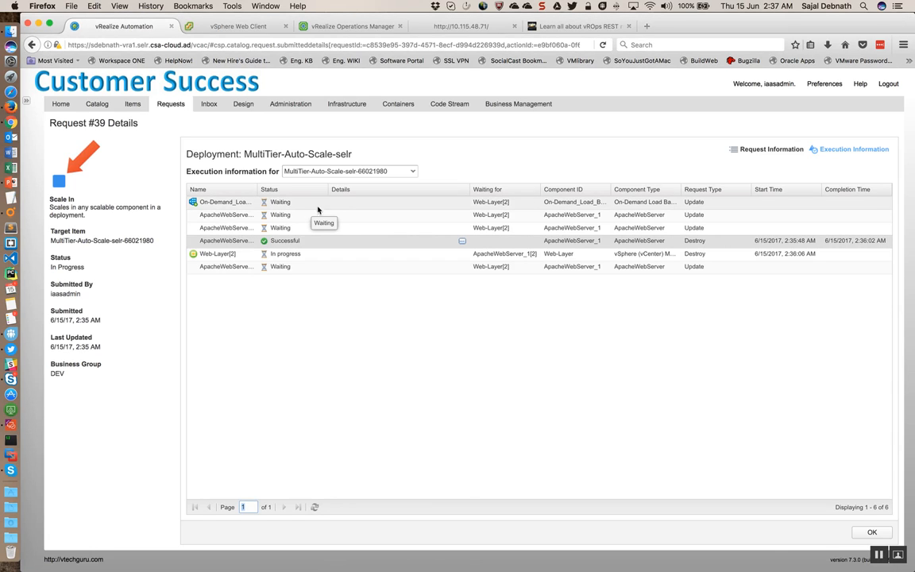
click(515, 205)
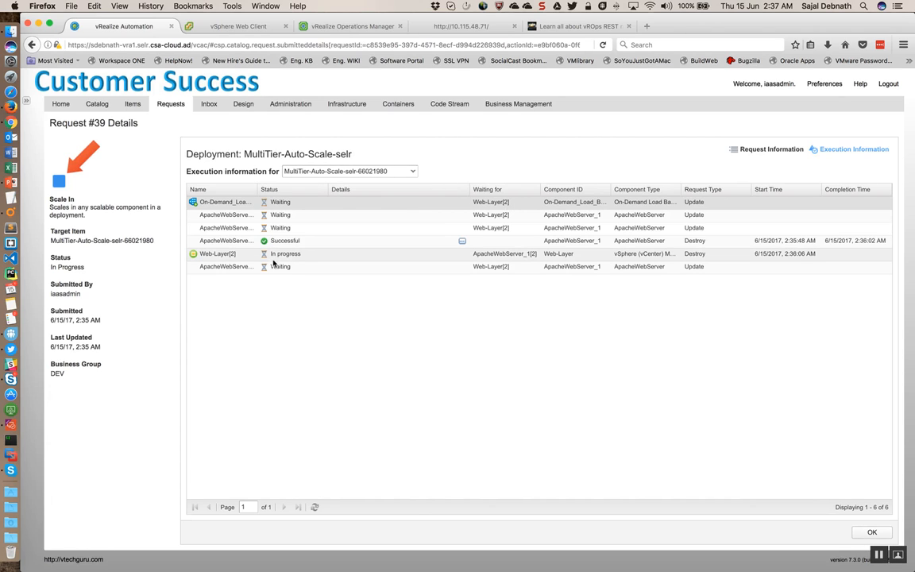
click(301, 254)
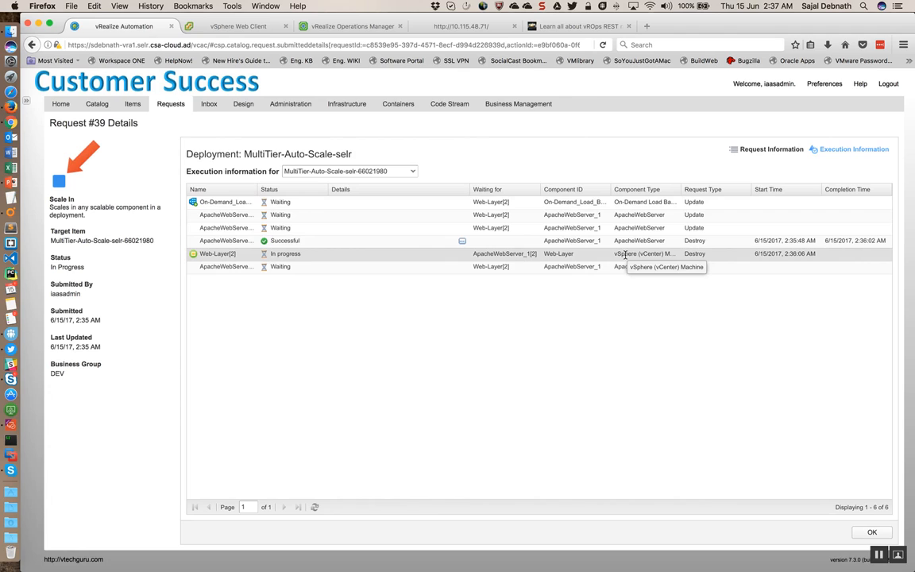
click(697, 241)
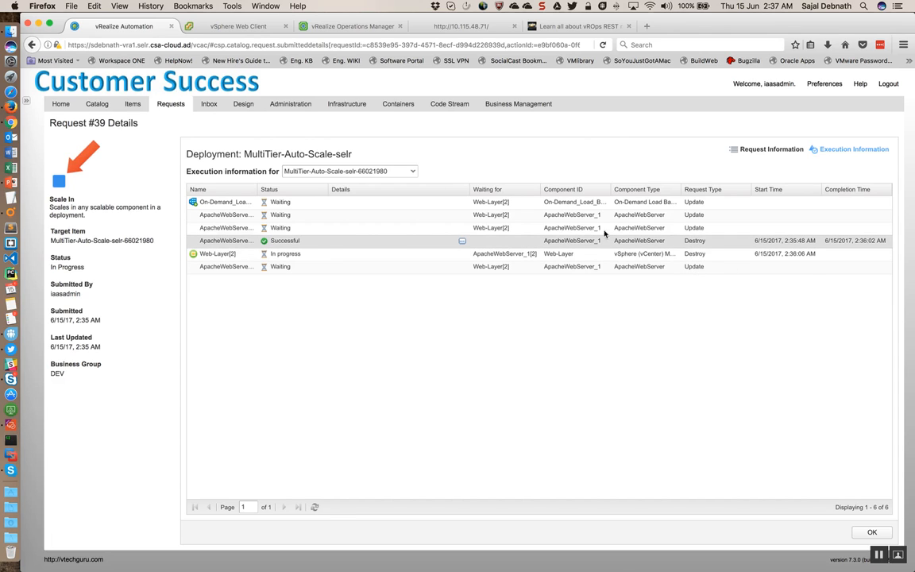
click(325, 204)
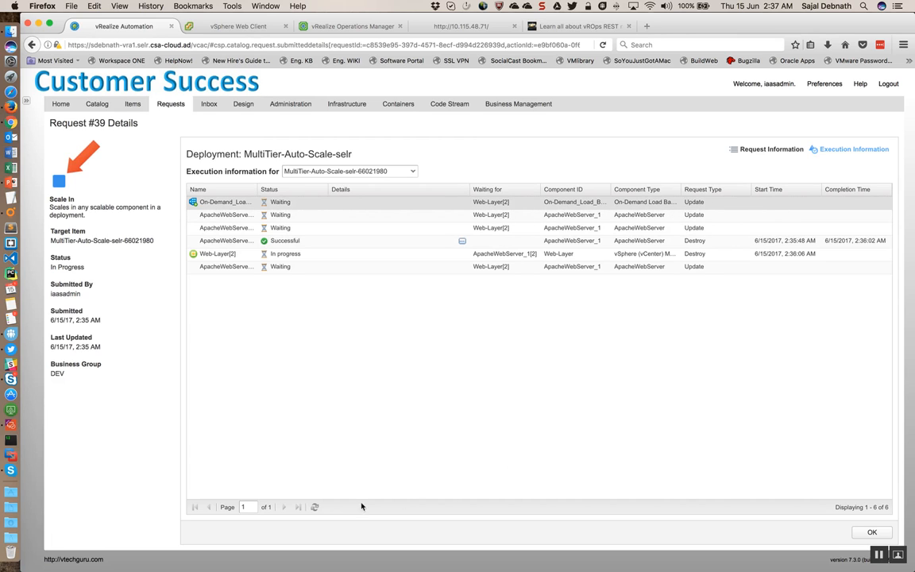
Step: Refresh the component statuses again and select web-03's Delete virtual machine task in the vSphere Web Client
click(314, 507)
click(878, 558)
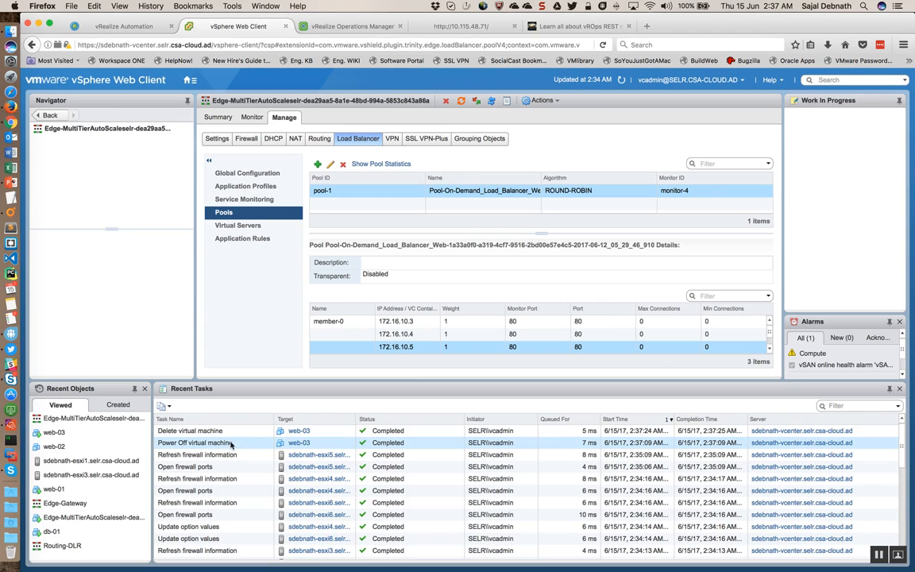
click(237, 433)
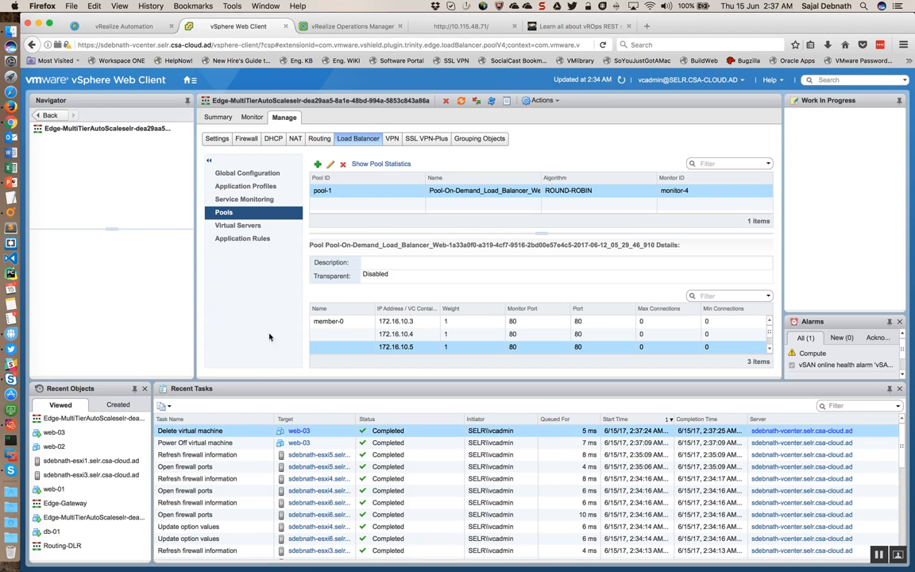
Step: Return to vRealize Automation and follow request 39's Web-Layer[2] and ApacheWebServer entries, refreshing the component statuses before and after
click(125, 29)
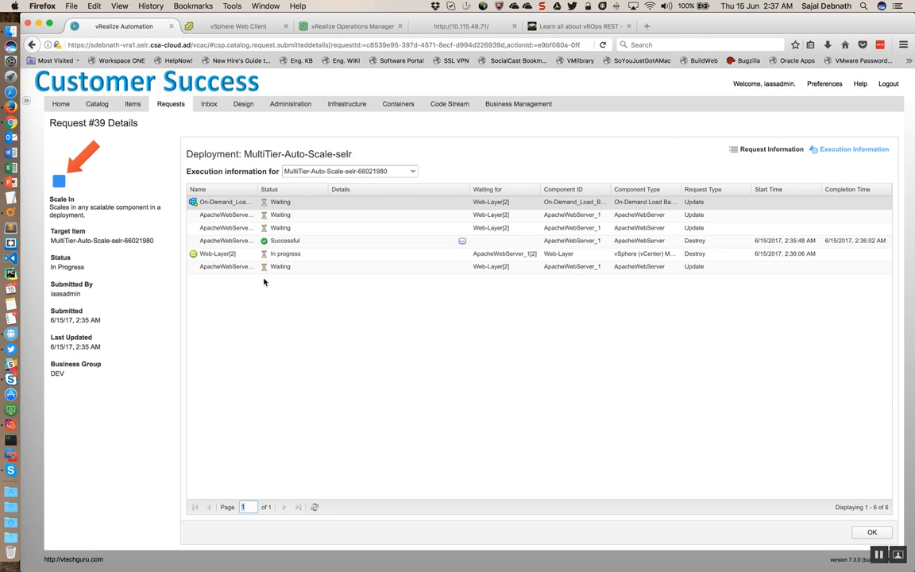
click(313, 507)
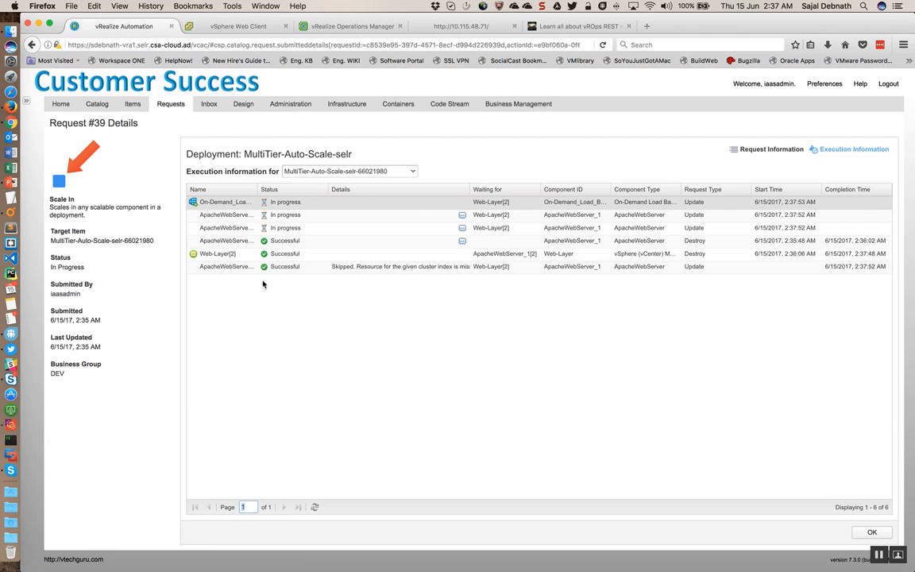
click(241, 257)
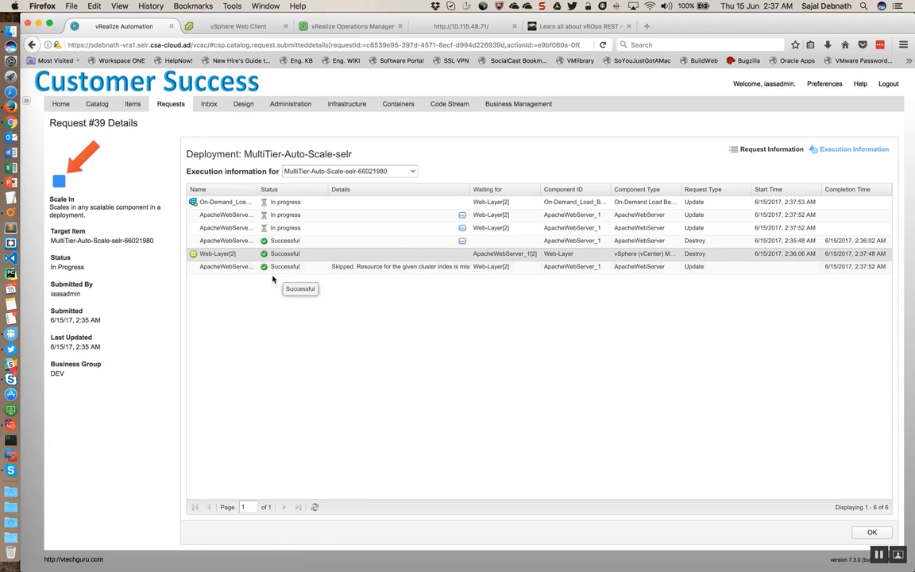
click(302, 271)
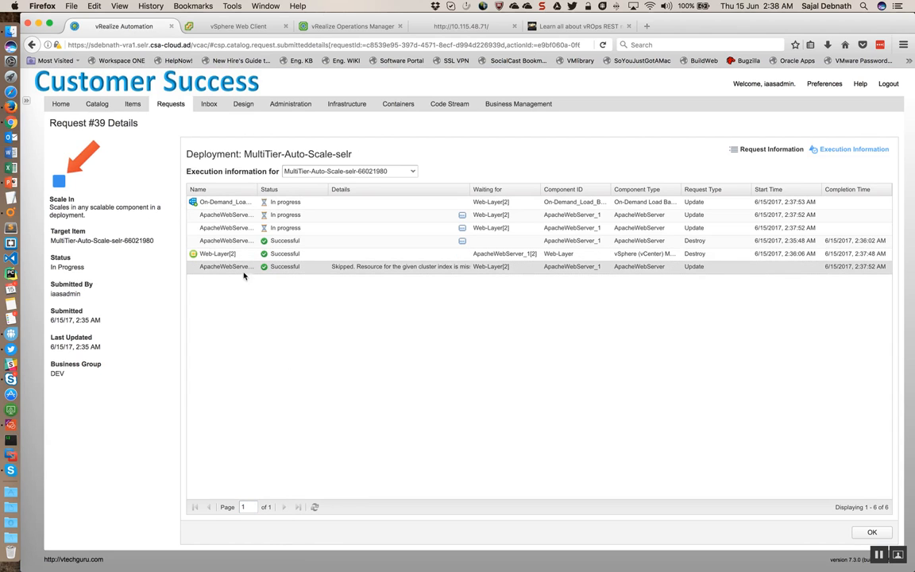
click(319, 243)
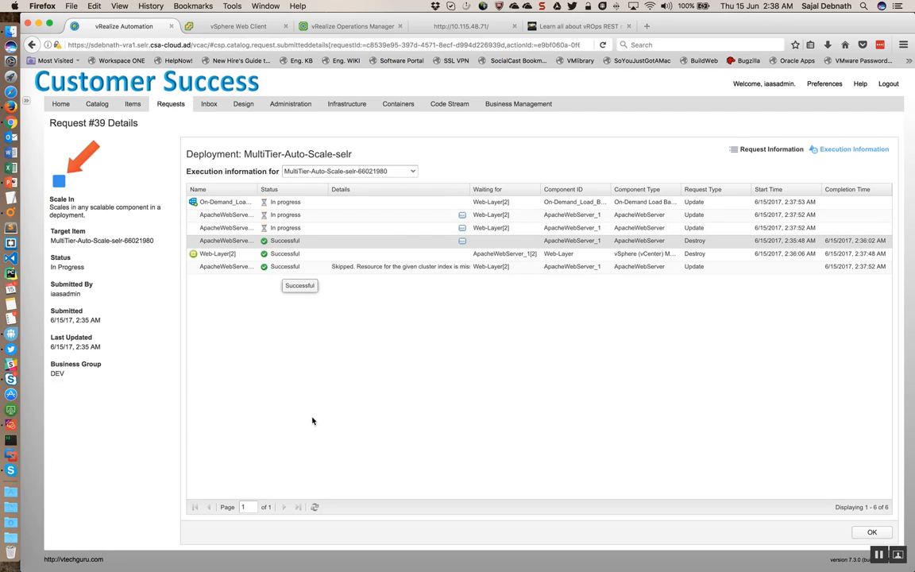
click(315, 507)
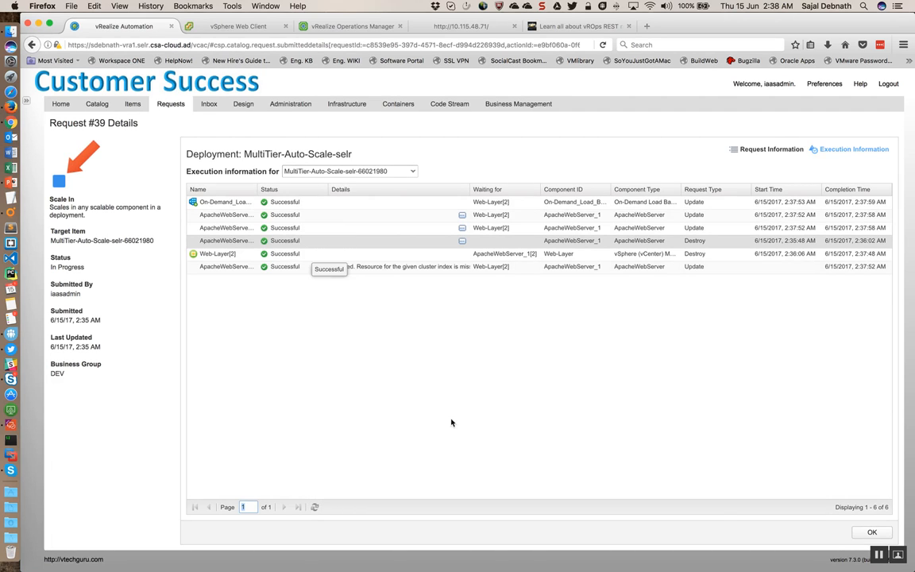
Step: Check the load balancer pool members in the vSphere Web Client, and reload the test website at 10.115.48.71 four times
click(238, 26)
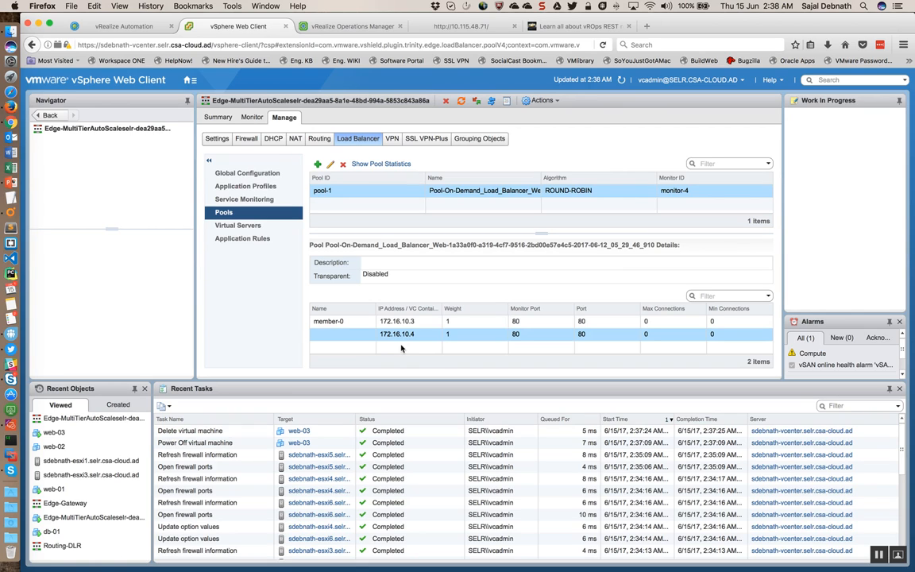
click(409, 24)
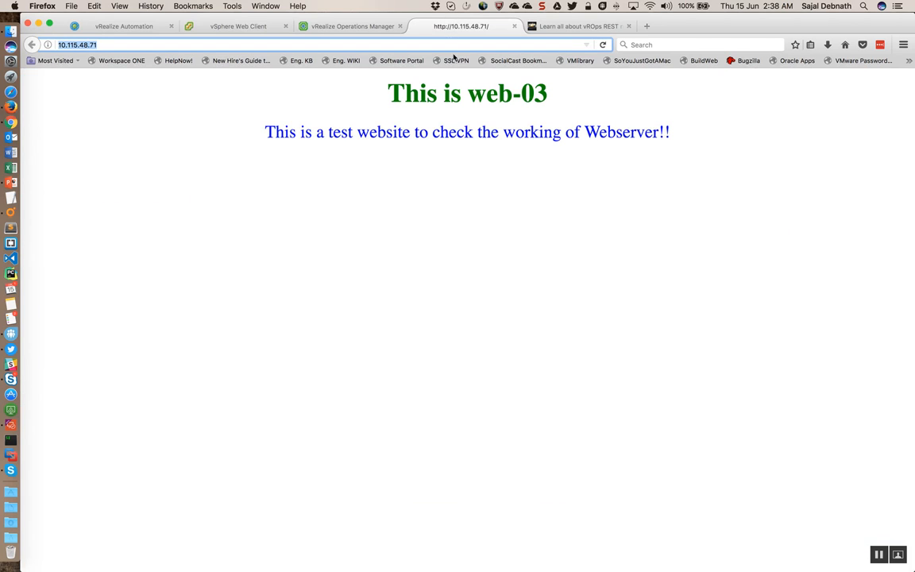
click(602, 46)
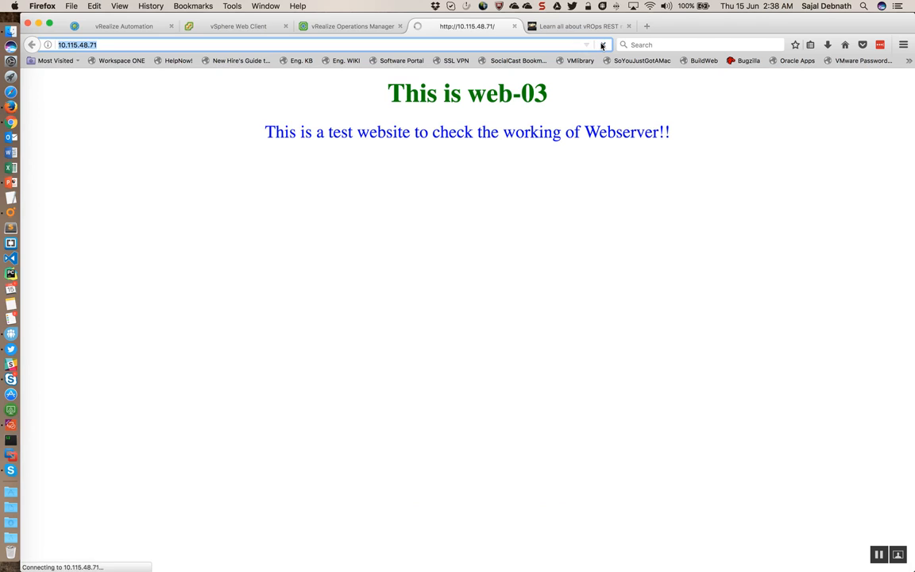
click(604, 45)
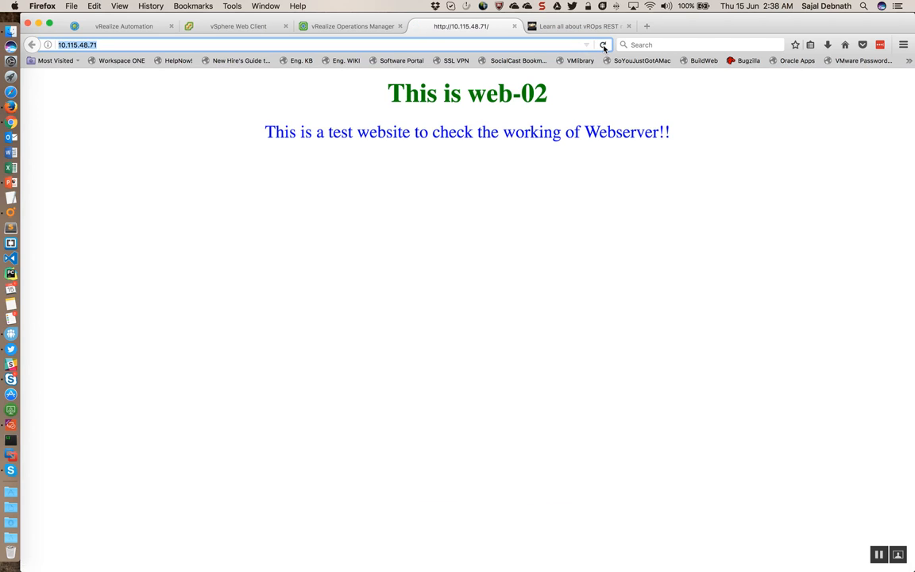
click(604, 46)
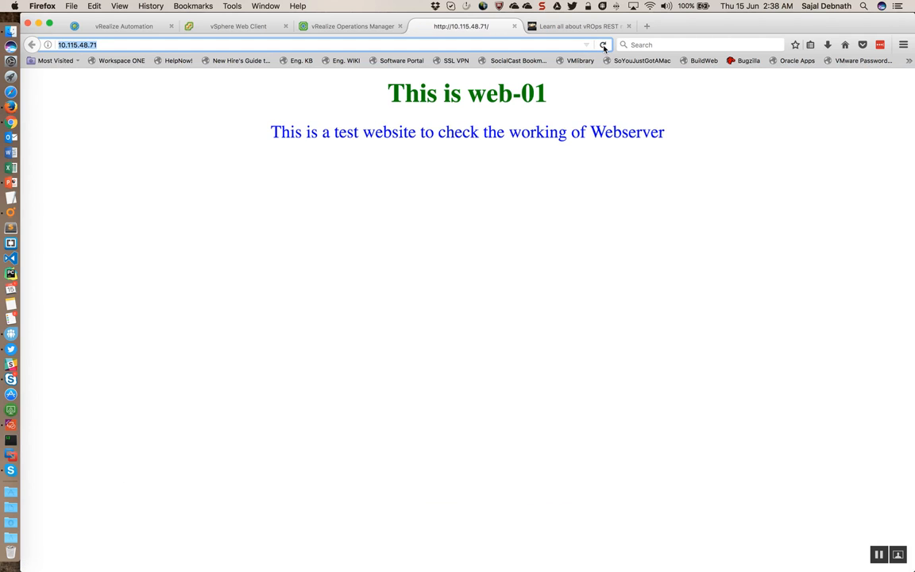
click(603, 46)
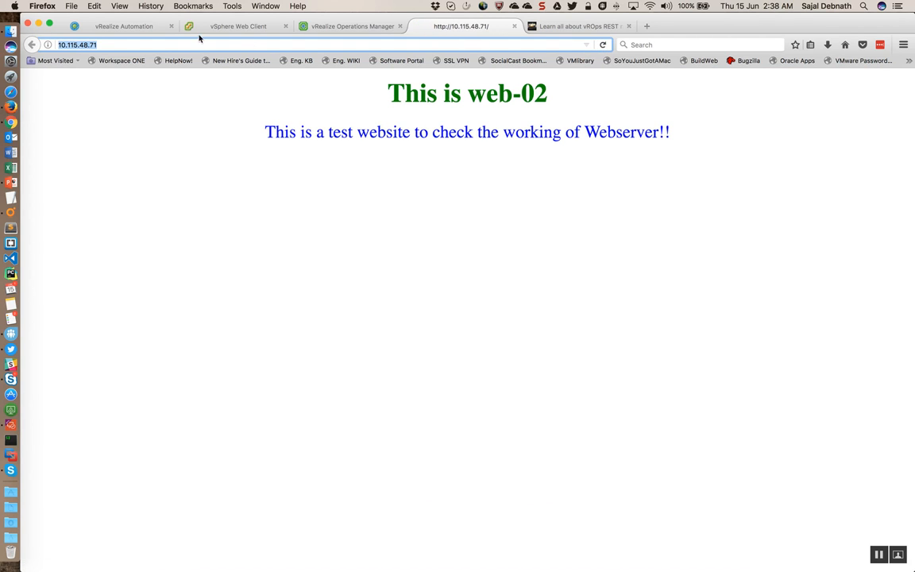
Step: Return to vRealize Automation, close request 39's details and select that Scale In request in the list
click(137, 27)
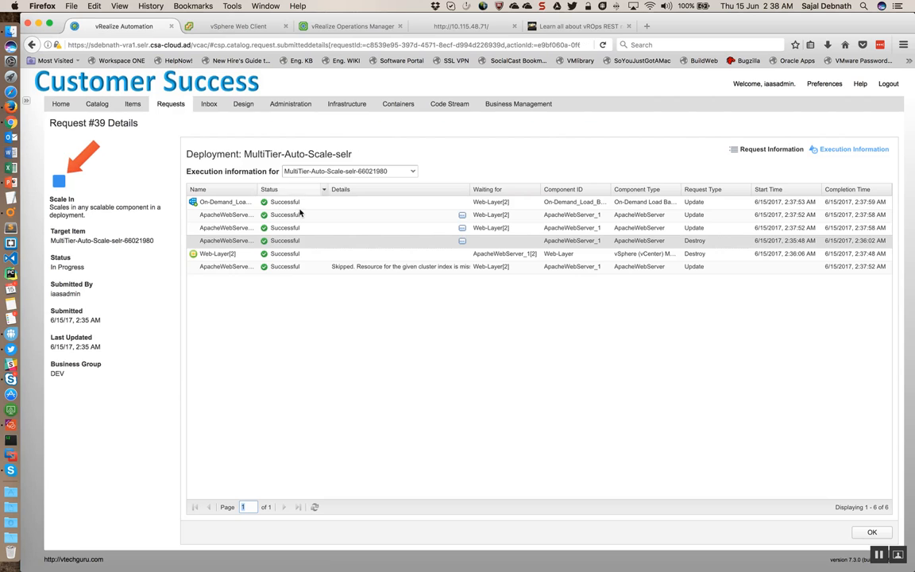
click(872, 533)
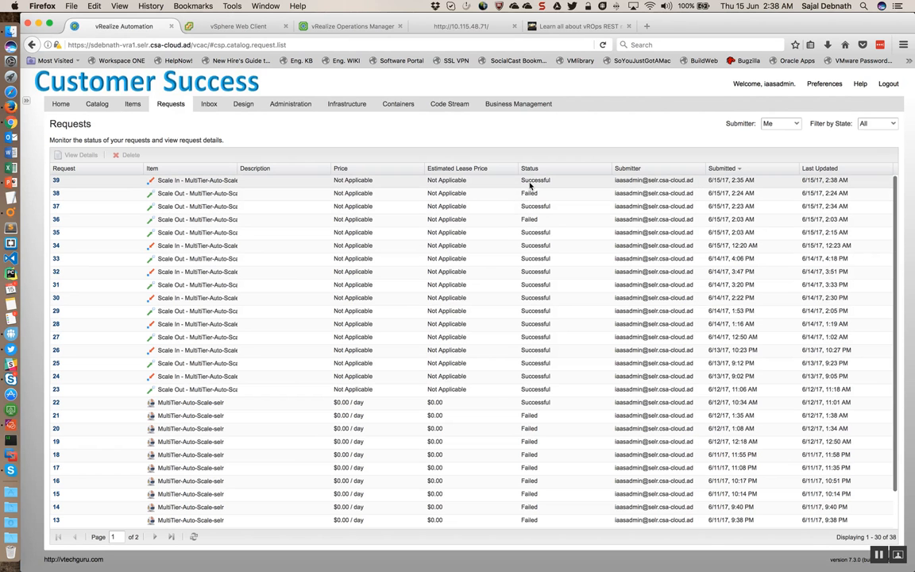
click(528, 183)
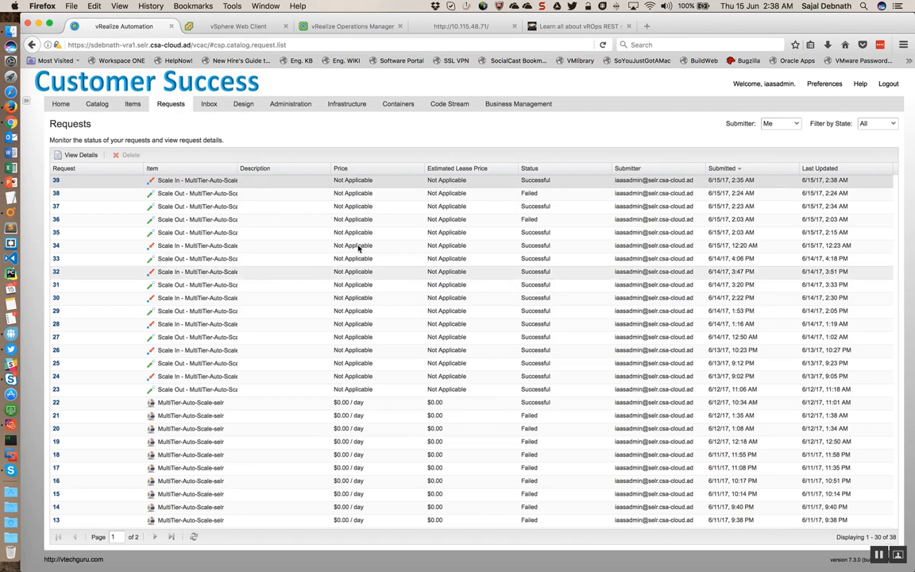
Step: Switch to vRealize Operations Manager and select the LB Load Down alert of the edge load balancer
click(343, 27)
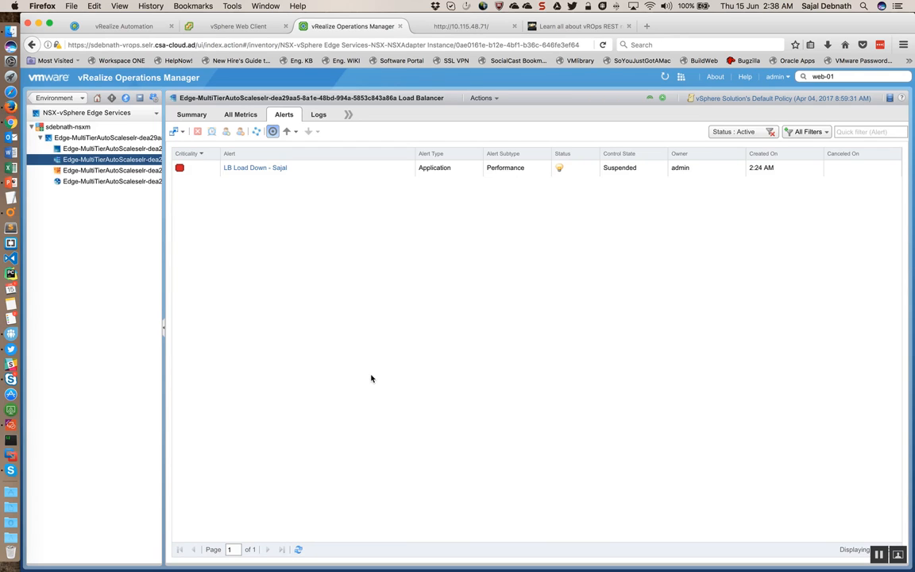
click(631, 168)
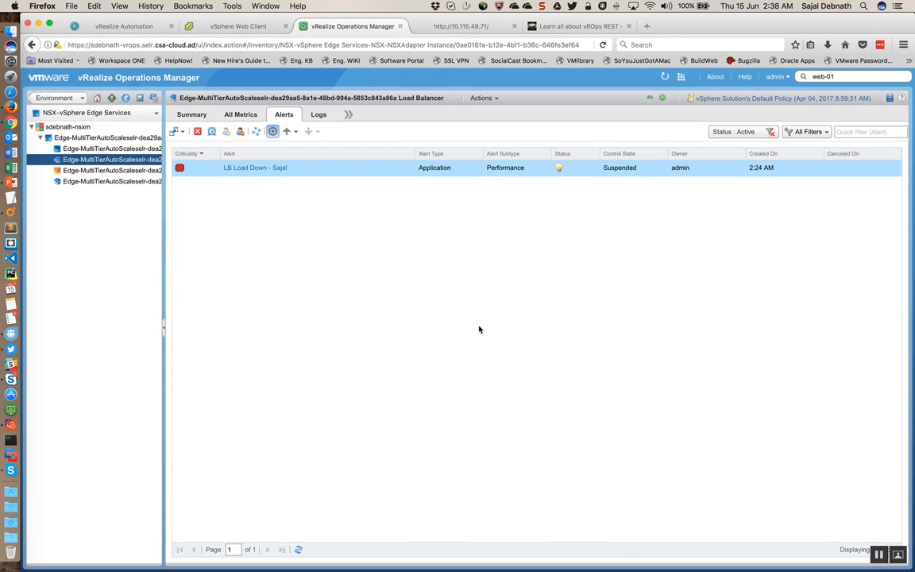
Step: Switch to vRealize Orchestrator and review the Auto-Scale workflow tree around the newest LB Load REST Notification Scale Down run
key(ctrl+Right)
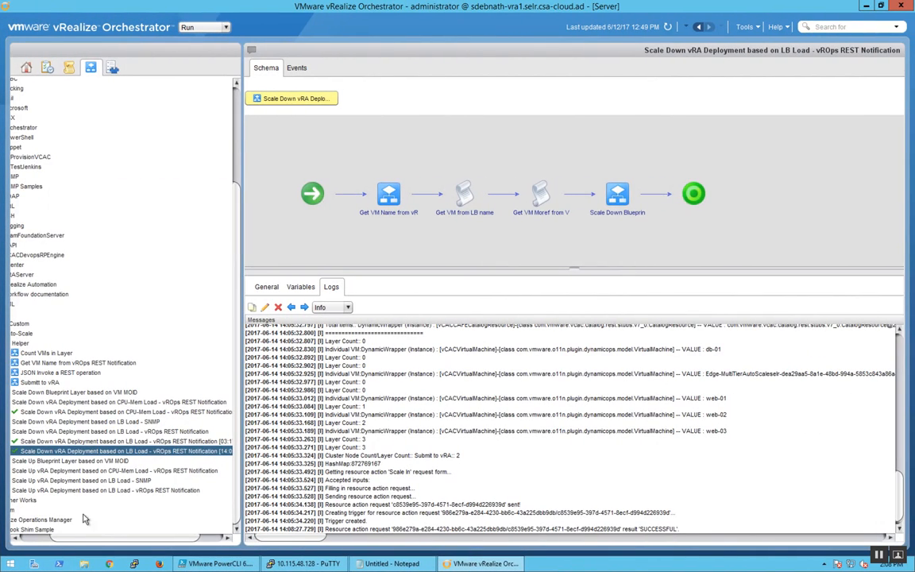
click(17, 539)
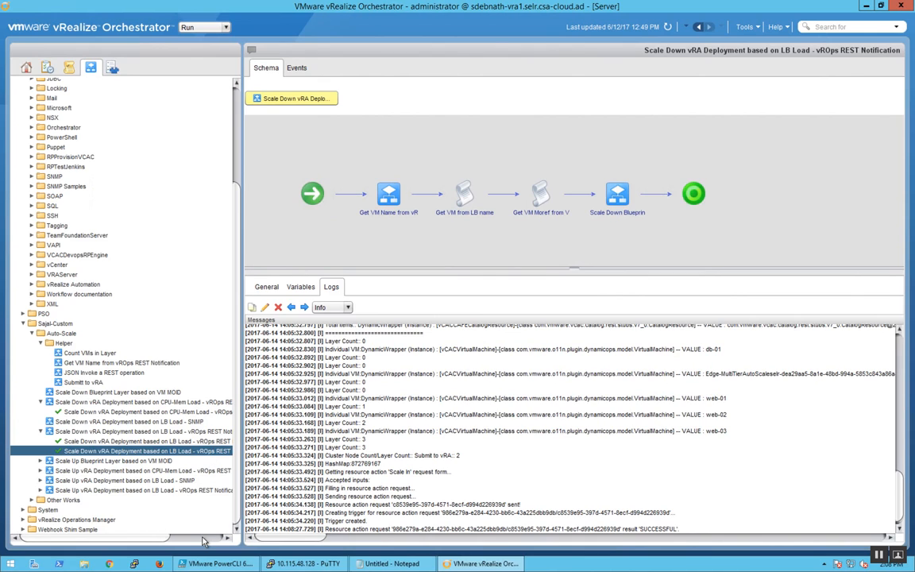
click(173, 539)
click(126, 539)
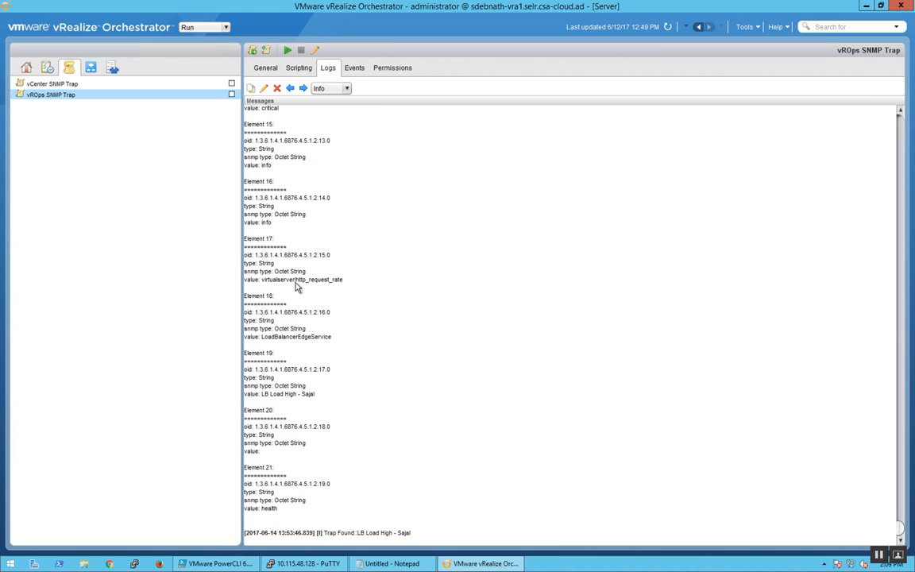
Step: Examine the OnTrap script of the vROps SNMP Trap policy under its SNMP device, and return to the workflow tree
click(295, 69)
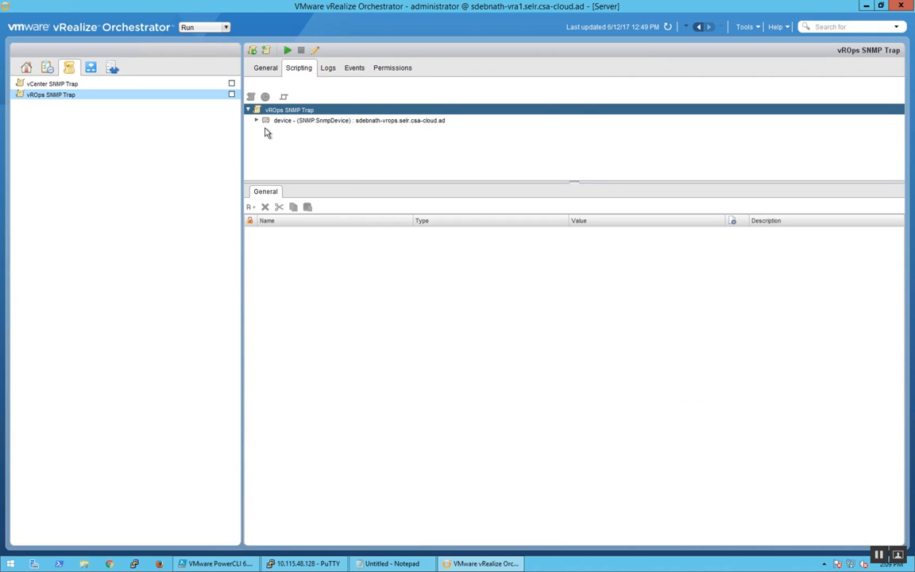
click(256, 120)
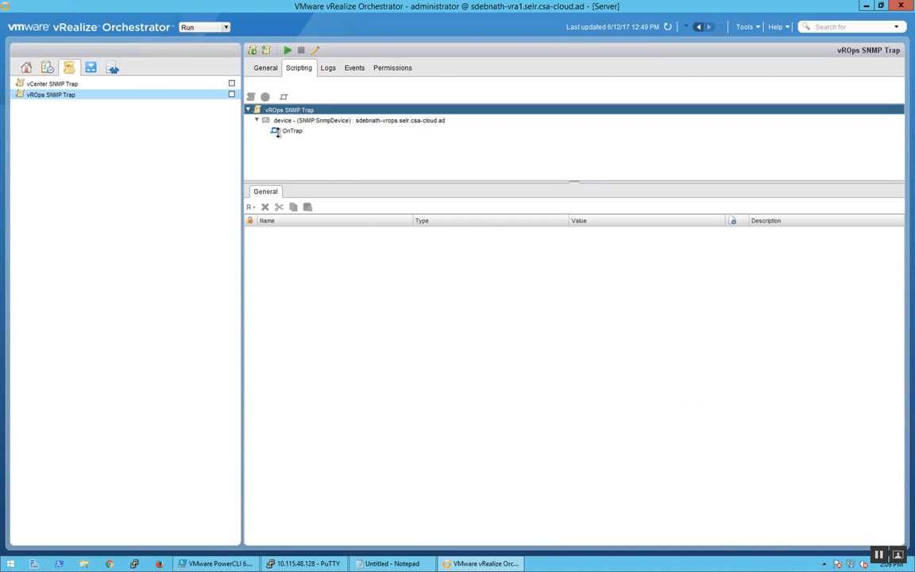
click(277, 130)
scroll(433, 323, down, 7)
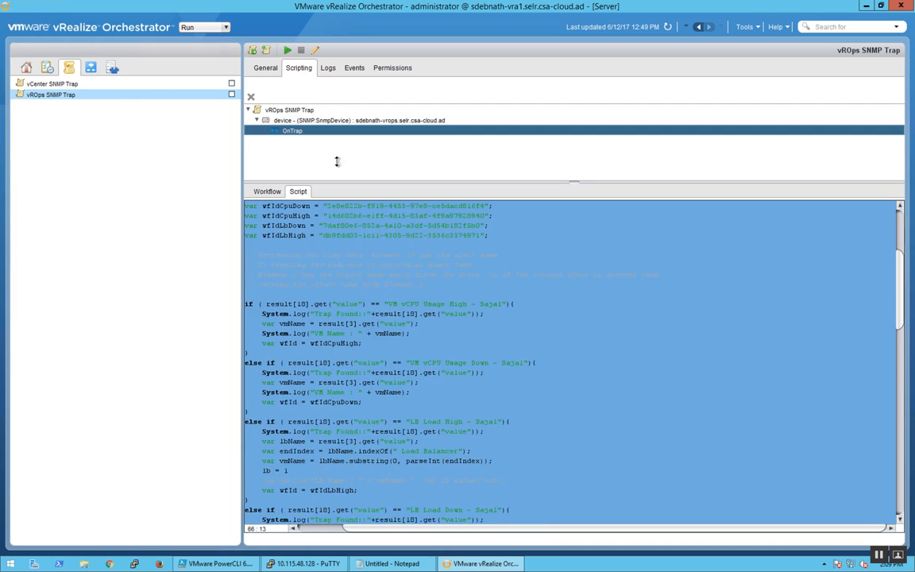
click(90, 68)
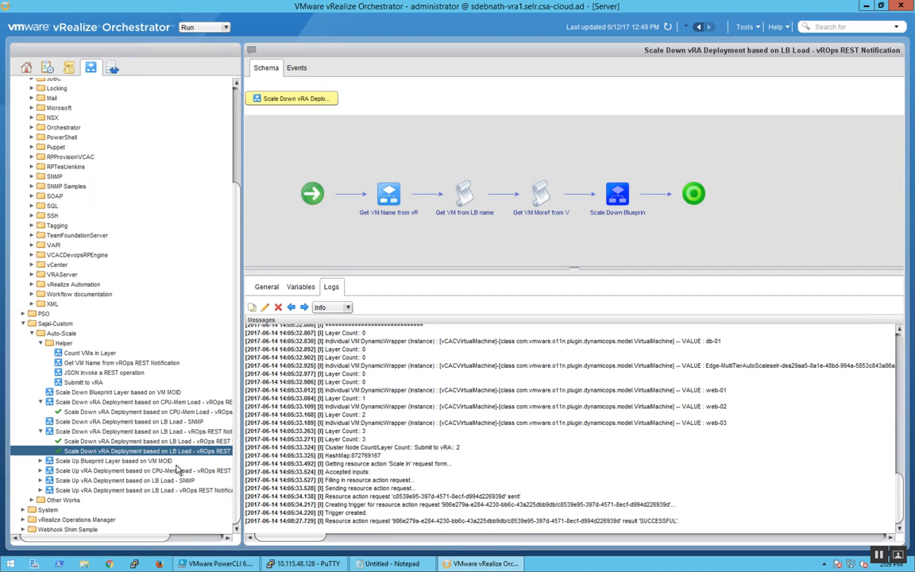
Step: Switch to vRealize Automation, expand the MultiTier-Auto-Scale deployment in the provisioned items and select web-01
key(ctrl+Left)
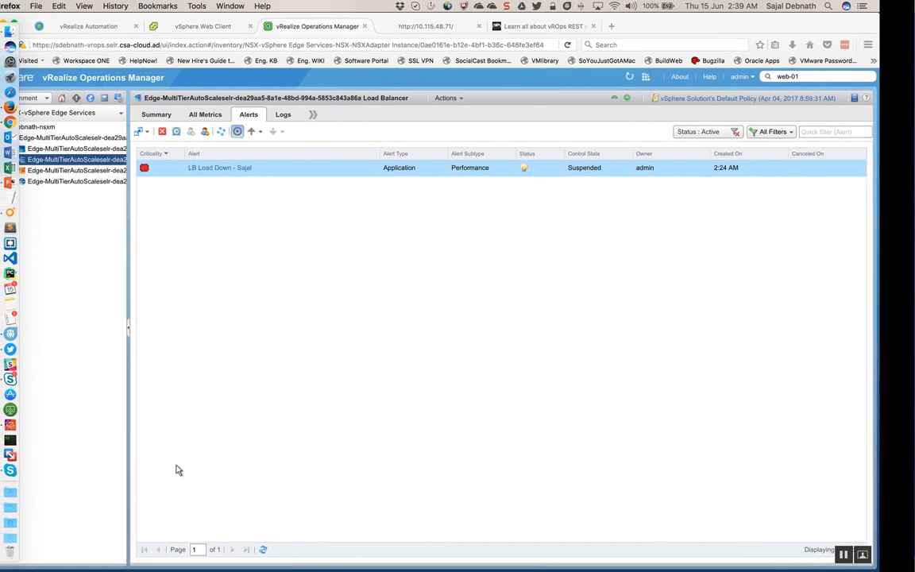
click(115, 26)
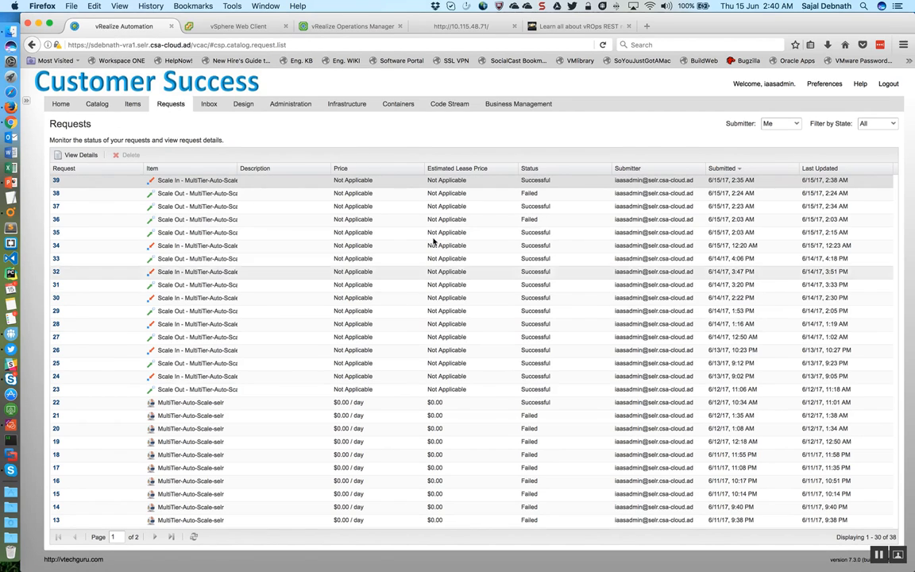
click(133, 105)
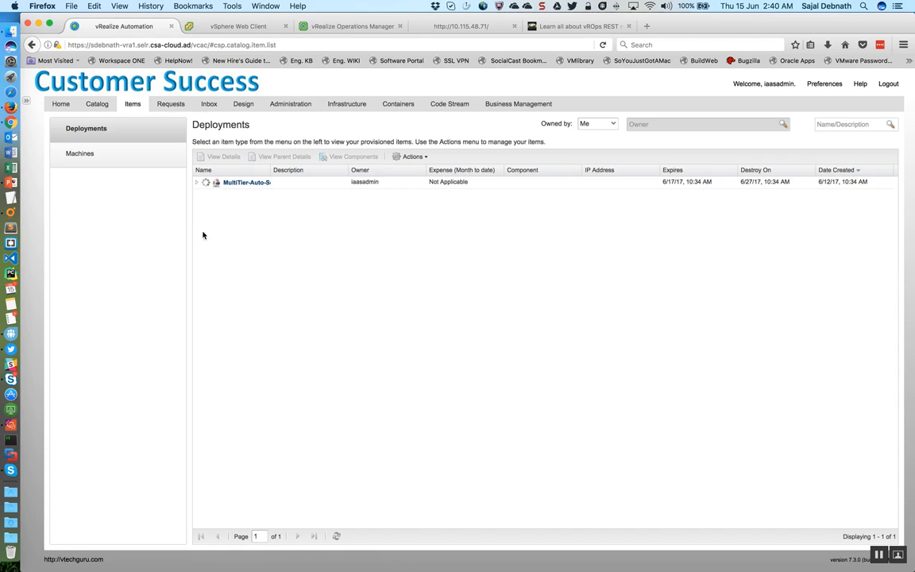
click(197, 183)
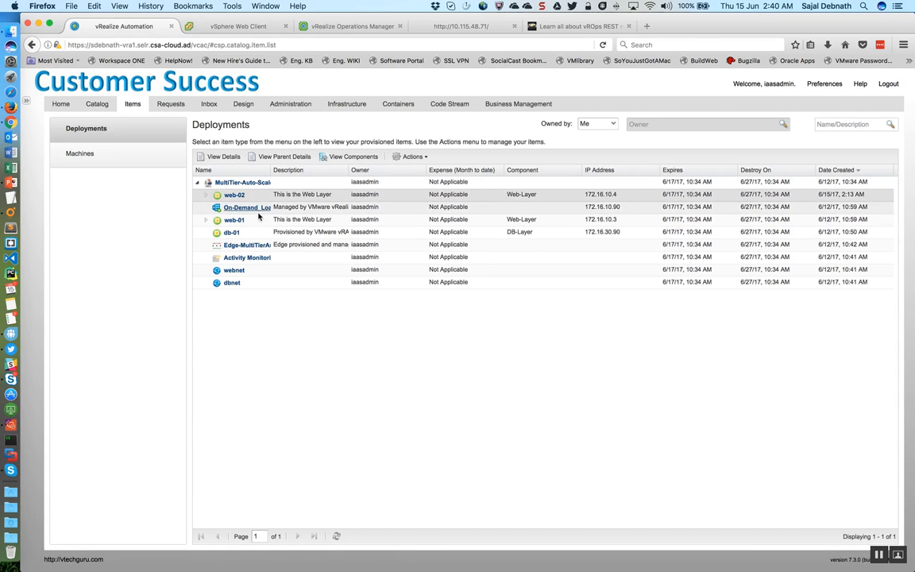
click(232, 220)
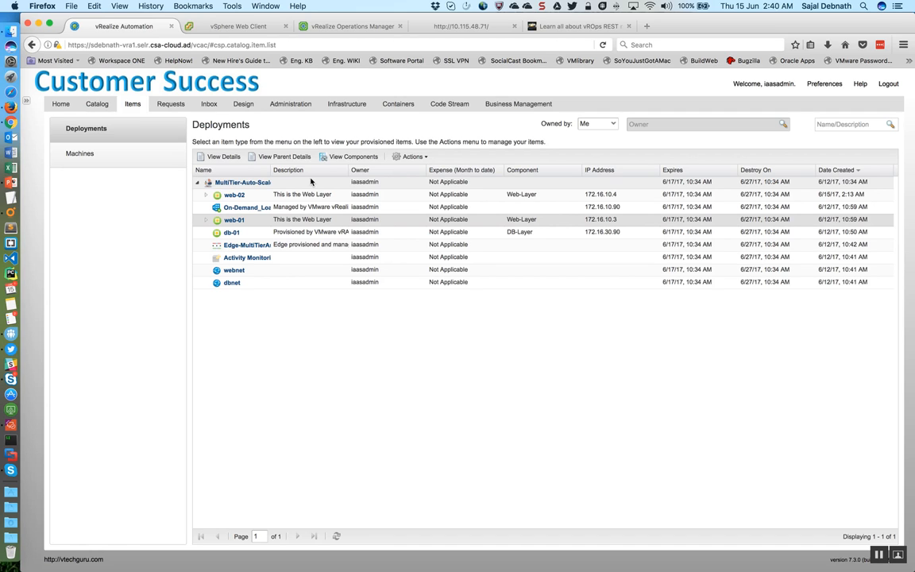
Step: View the load balancer alerts in vRealize Operations Manager, return to the remote desktop, minimize Orchestrator and select the com.vmware.autoscale.package file
click(309, 26)
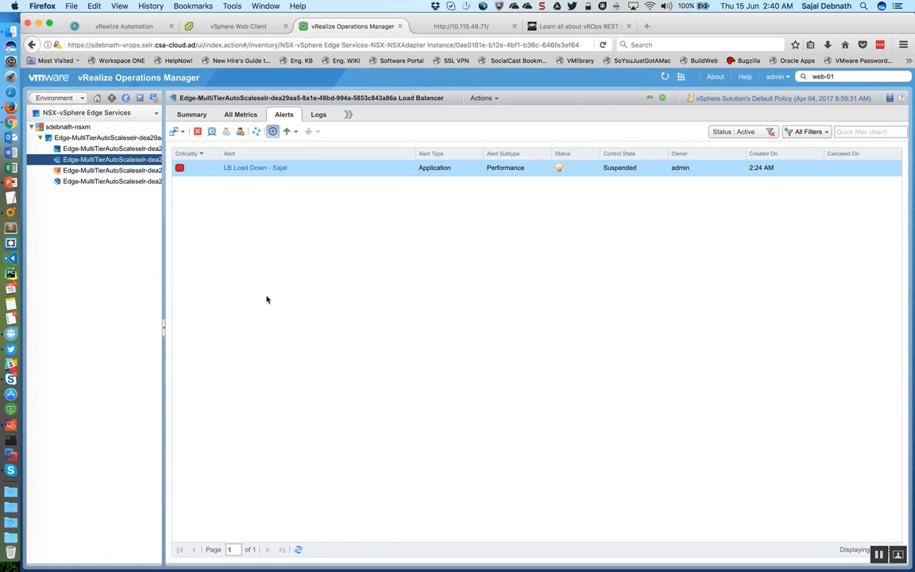
key(ctrl+Right)
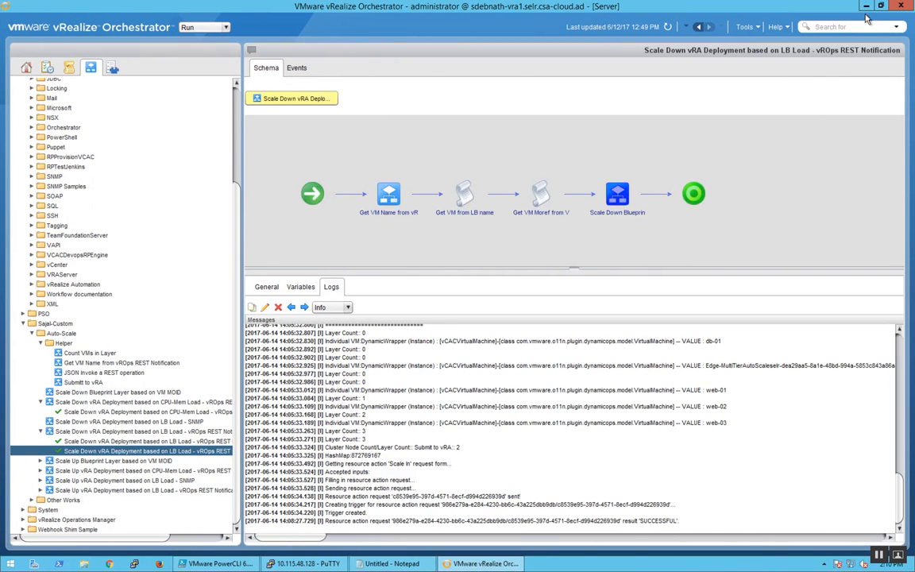
click(866, 7)
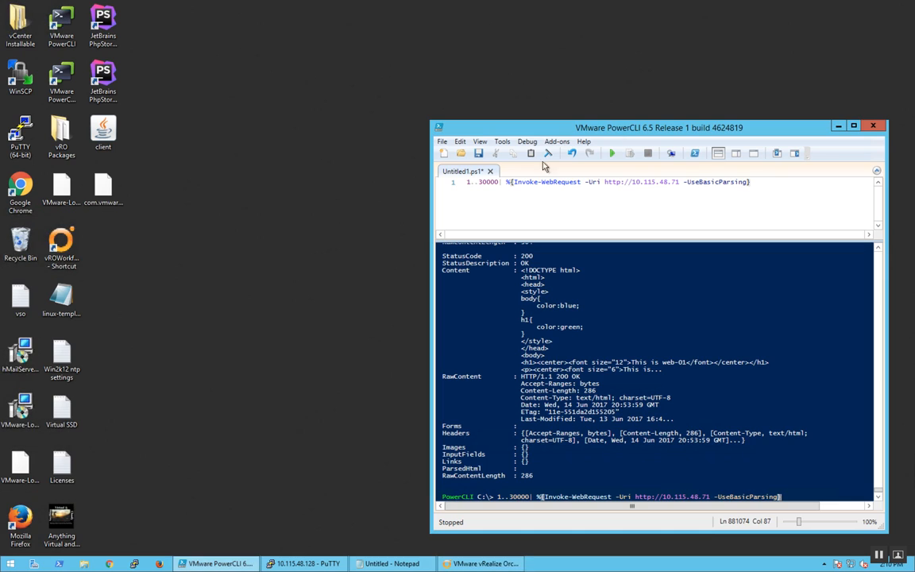
click(105, 188)
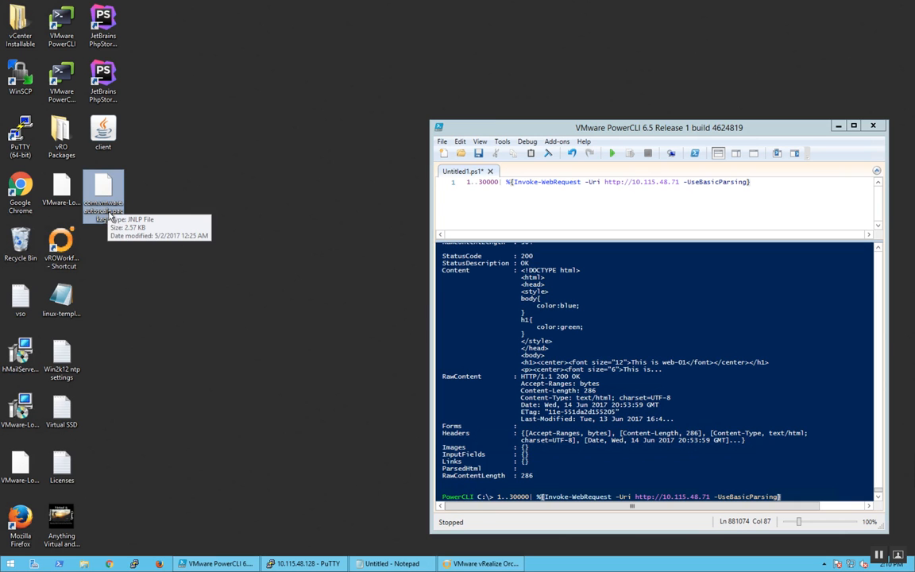
Step: Switch to Firefox and show the beginning of the vtechguru.com article on vROps REST notifications and REST APIs
key(ctrl+Left)
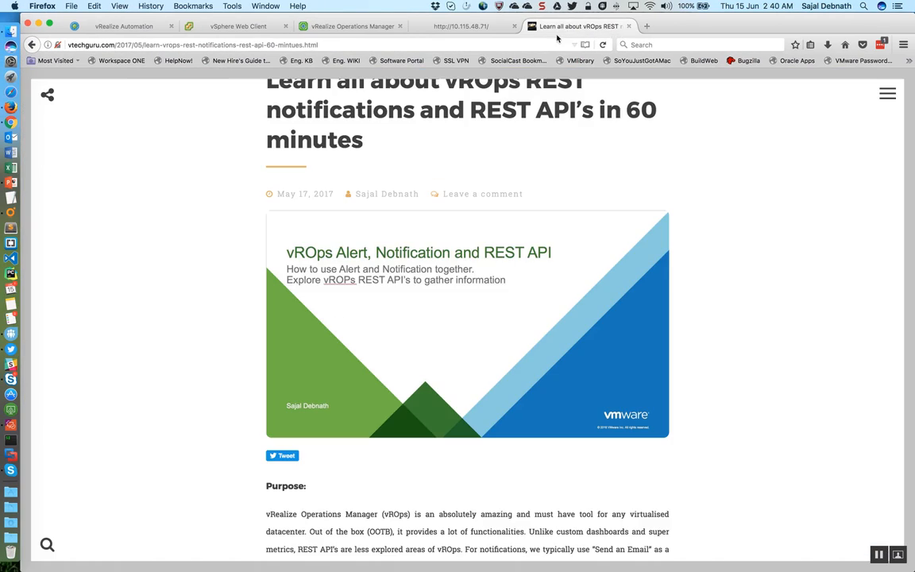
click(532, 27)
scroll(357, 311, up, 5)
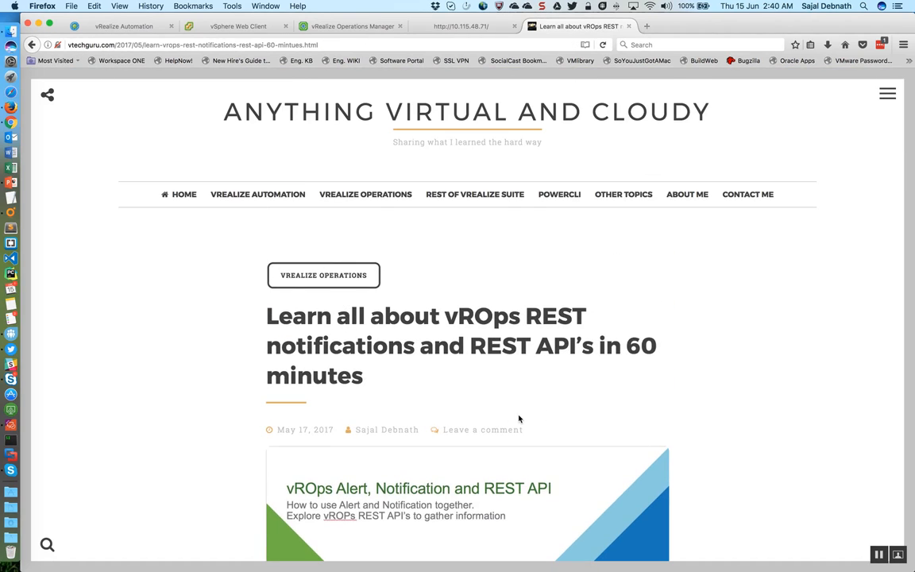
key(ctrl+Right)
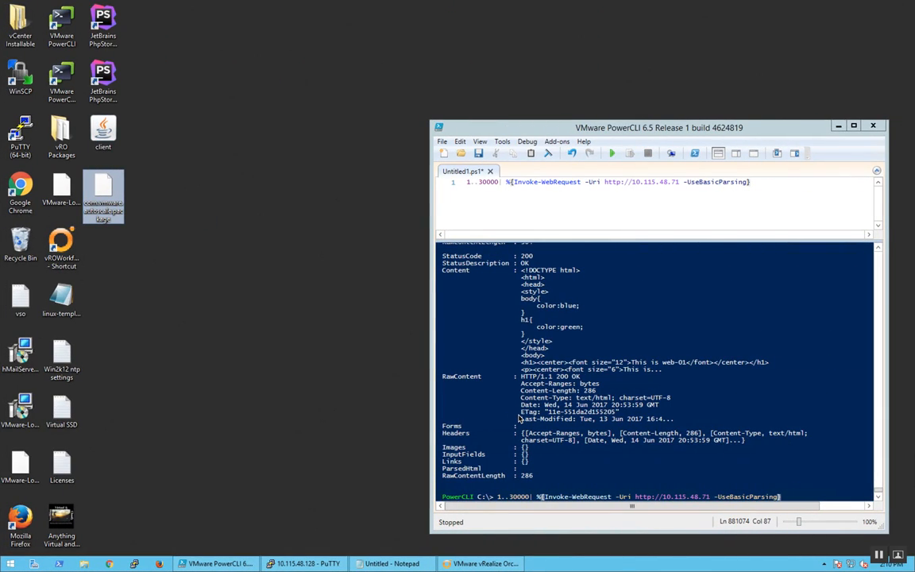
key(ctrl+Left)
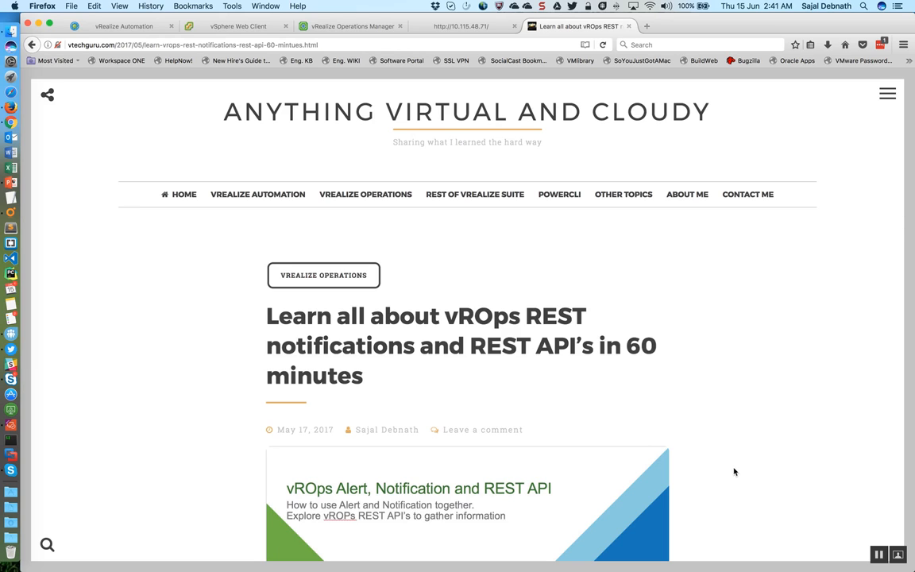
click(878, 556)
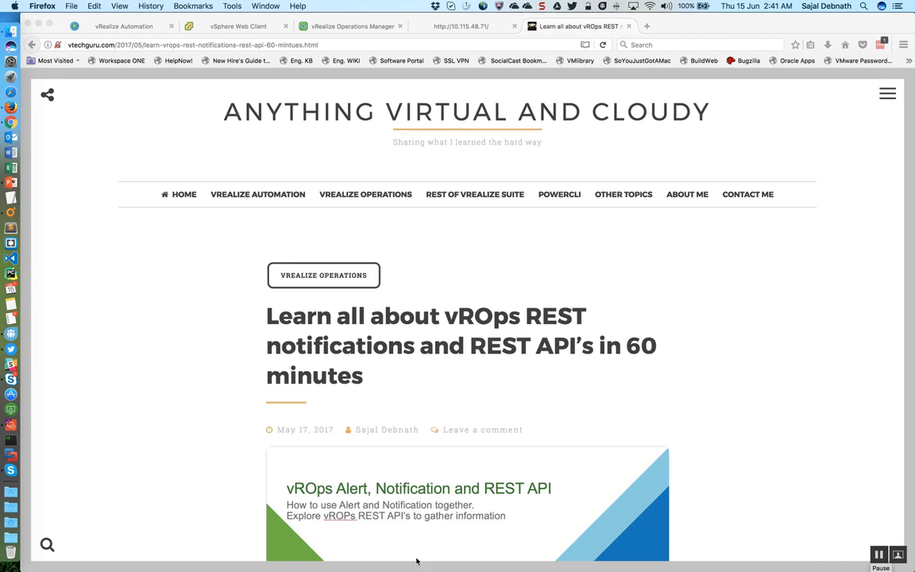